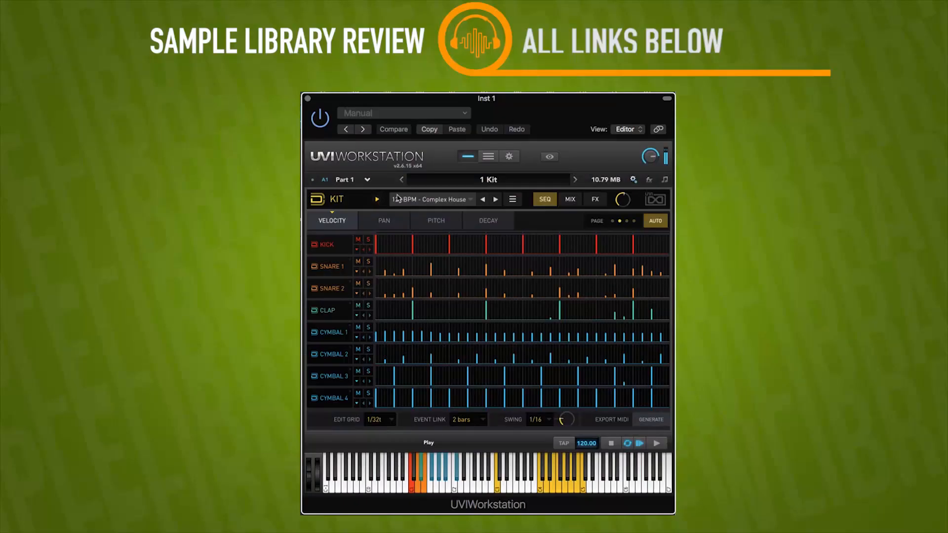
Load the 120 BPM - Dubtrap kit and place its exported MIDI pattern on the Inst 1 track at the start of the timeline
{"action": "left_click", "coordinate": [430, 199]}
{"action": "mouse_move", "coordinate": [419, 232]}
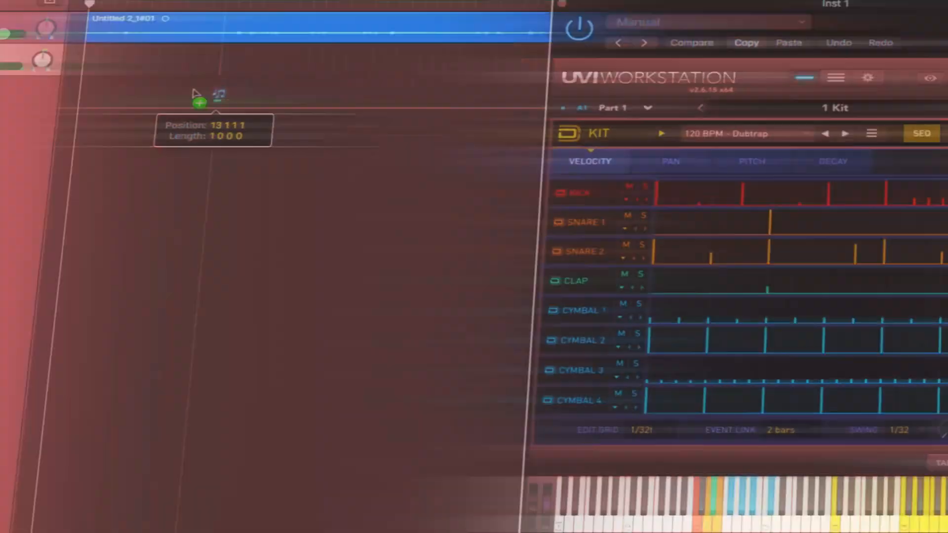
{"action": "left_click_drag", "start_coordinate": [201, 96], "coordinate": [196, 111]}
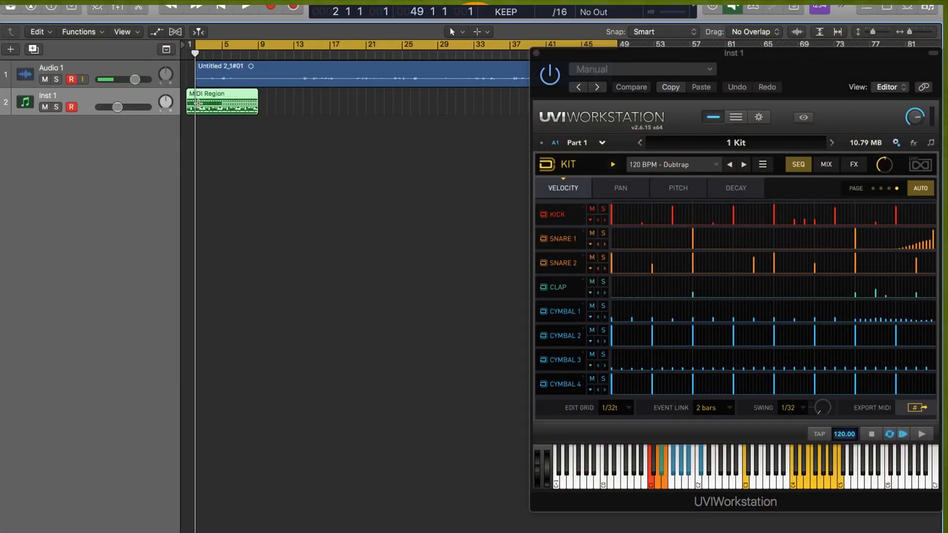
Open the MIDI region on the Inst 1 track in the Piano Roll and enlarge the editor to examine its notes
{"action": "double_click", "coordinate": [196, 111]}
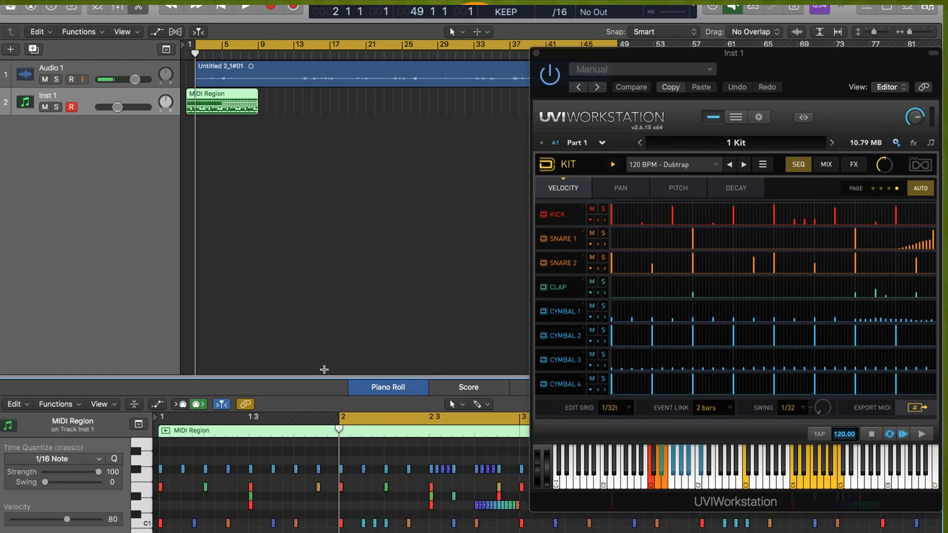
{"action": "left_click_drag", "start_coordinate": [324, 377], "coordinate": [323, 187]}
{"action": "scroll", "coordinate": [342, 295], "scroll_direction": "down", "scroll_amount": 5}
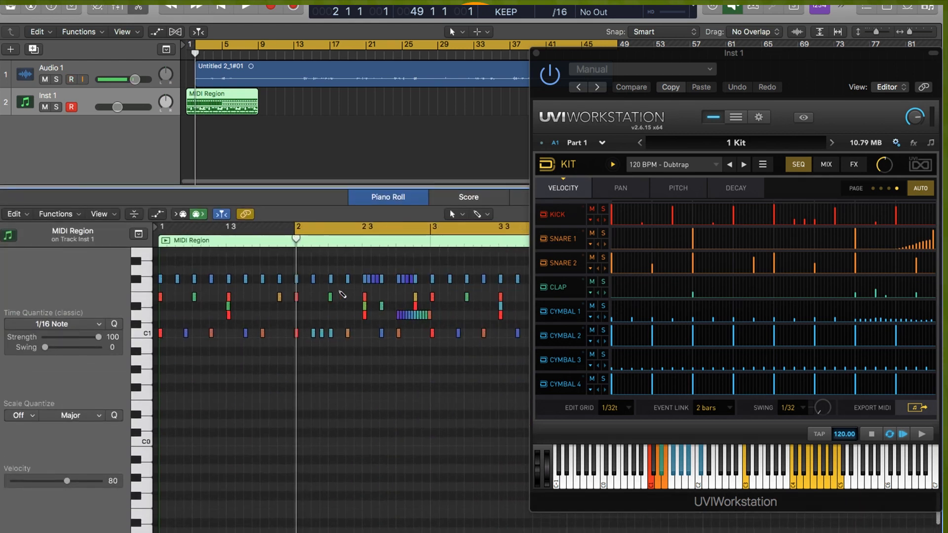
{"action": "scroll", "coordinate": [341, 295], "scroll_direction": "down", "scroll_amount": 4}
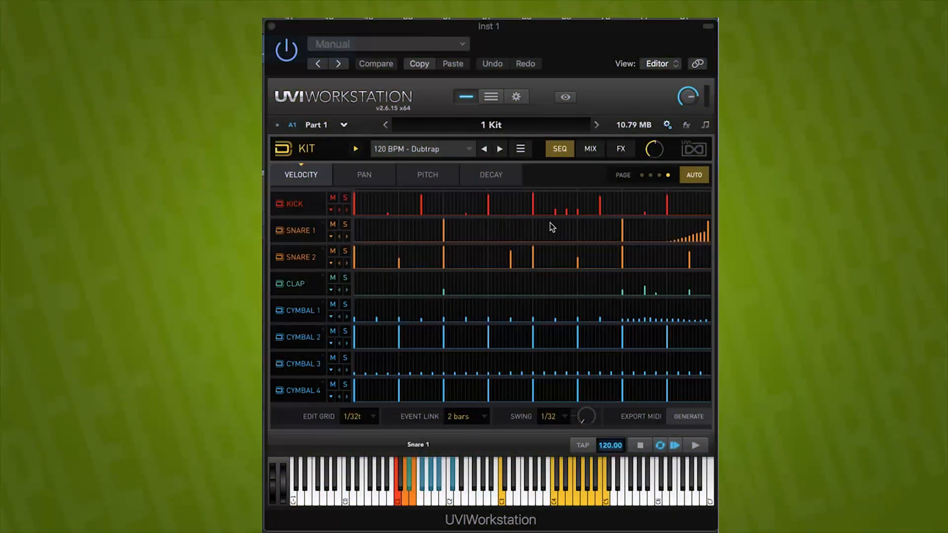
Load the 090 BPM - Fluids kit from the 01 Electro category
{"action": "left_click", "coordinate": [424, 149]}
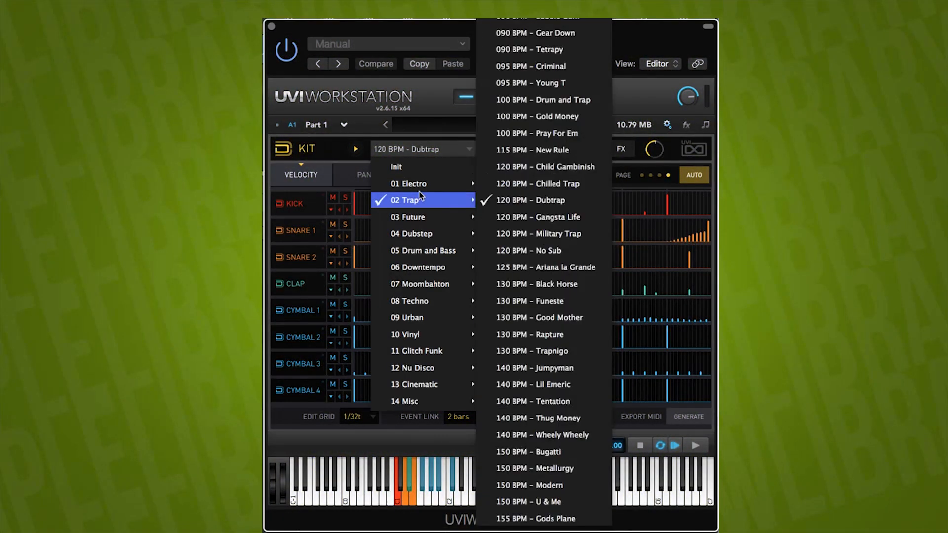
{"action": "mouse_move", "coordinate": [418, 188]}
{"action": "left_click", "coordinate": [543, 185]}
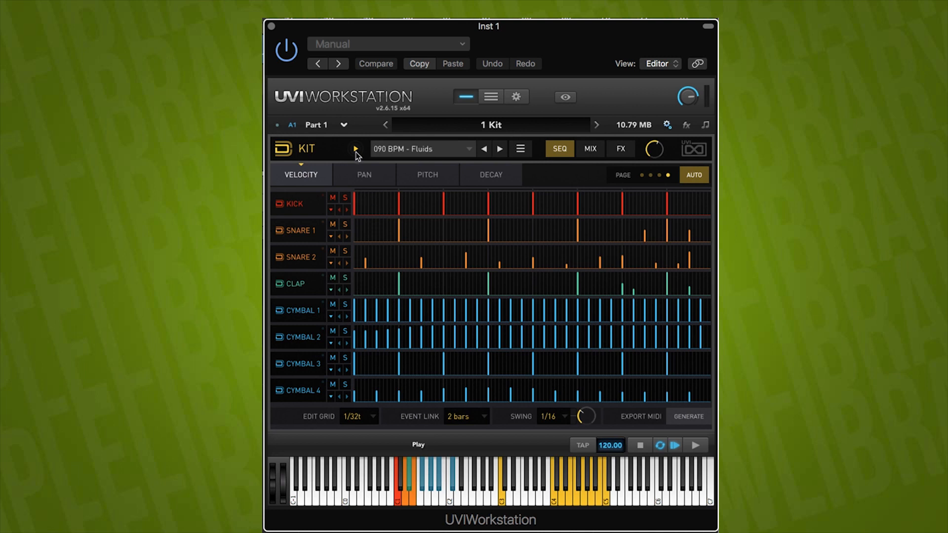
Load the 120 BPM - Complex House kit from the Electro category and audition its pattern
{"action": "left_click", "coordinate": [420, 146]}
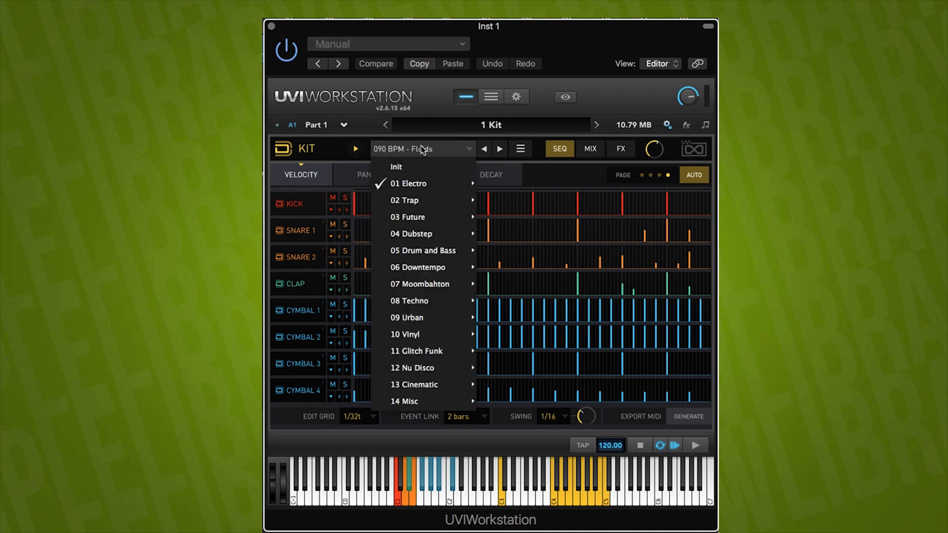
{"action": "mouse_move", "coordinate": [430, 183]}
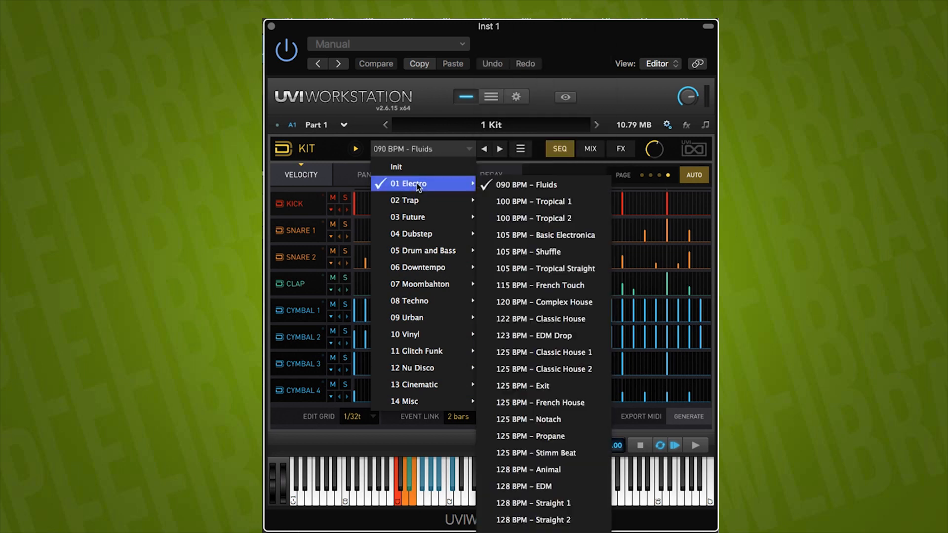
{"action": "left_click", "coordinate": [553, 303]}
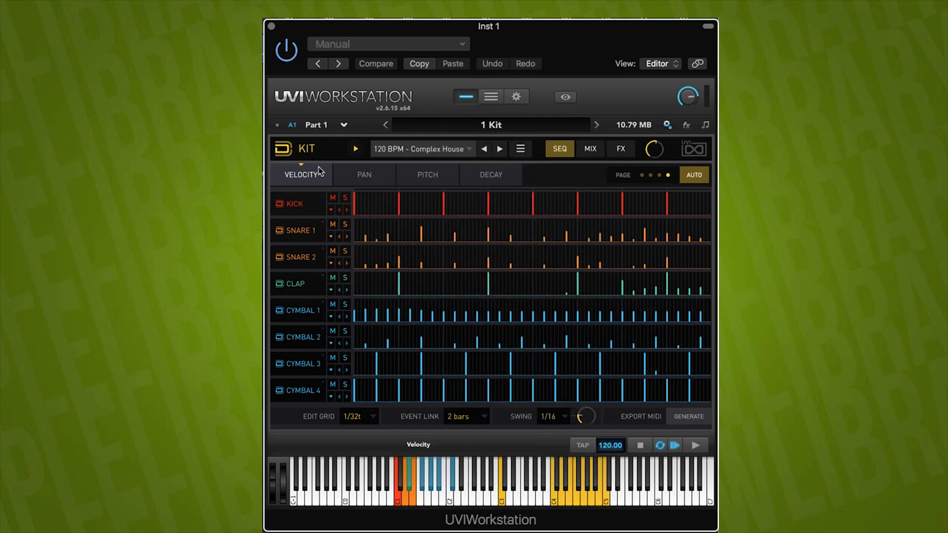
{"action": "left_click", "coordinate": [355, 150]}
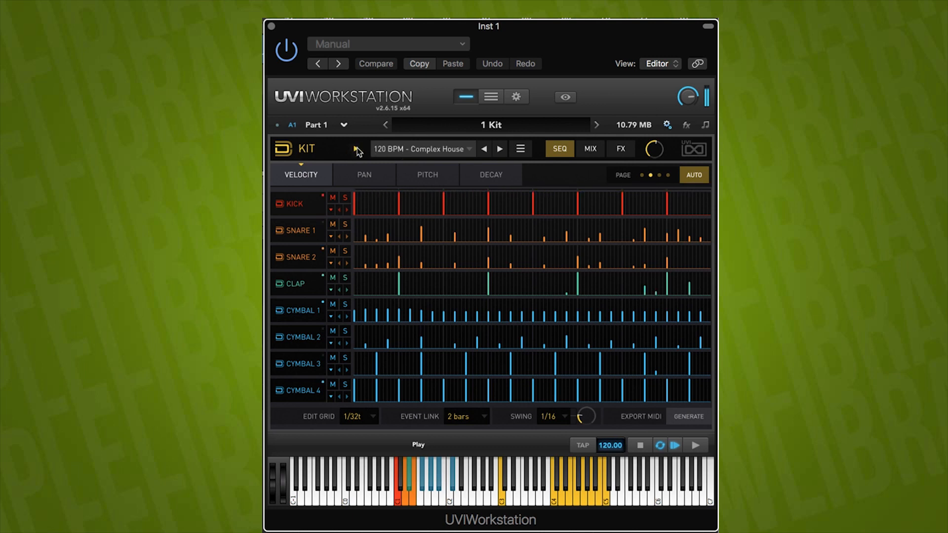
Load the 100 BPM - Tropical 1 kit from the Electro category, play its pattern and stop playback
{"action": "left_click", "coordinate": [395, 152]}
{"action": "mouse_move", "coordinate": [435, 183]}
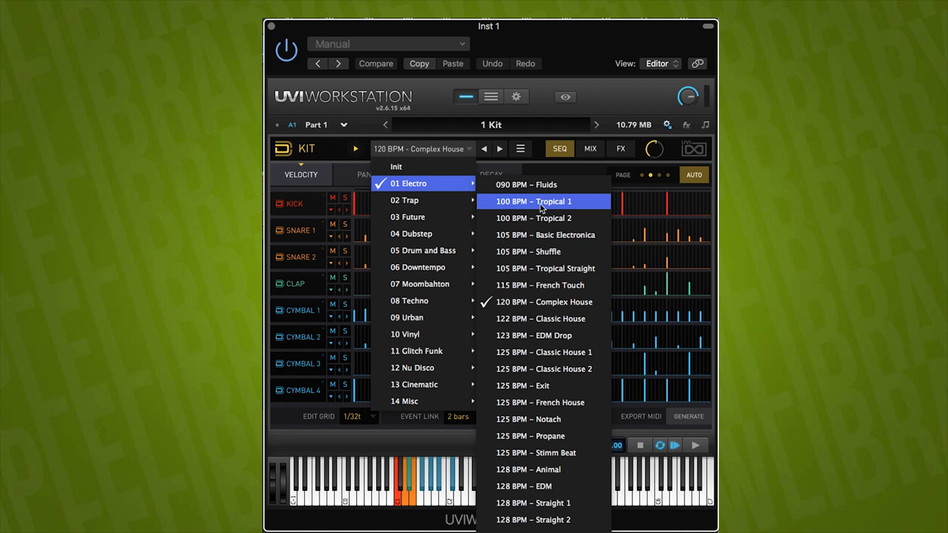
{"action": "left_click", "coordinate": [526, 203]}
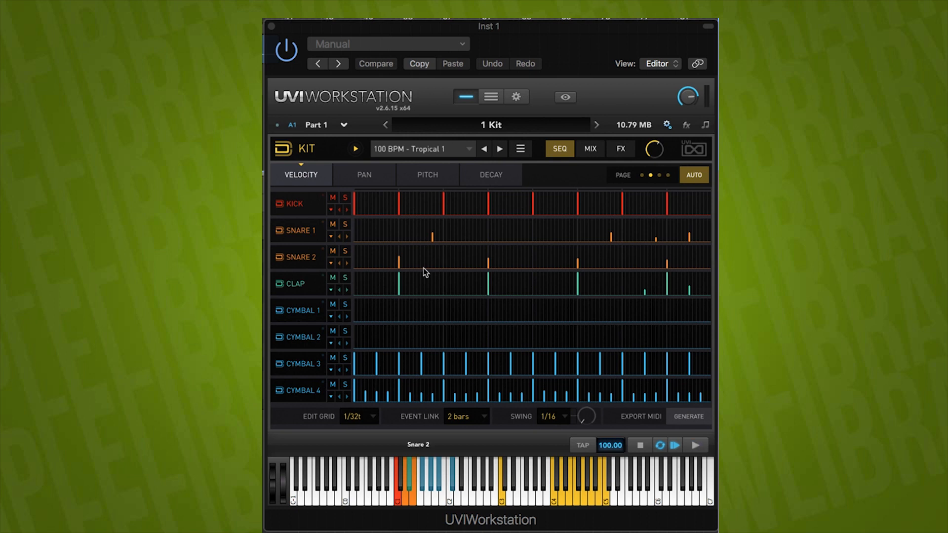
{"action": "left_click", "coordinate": [355, 149]}
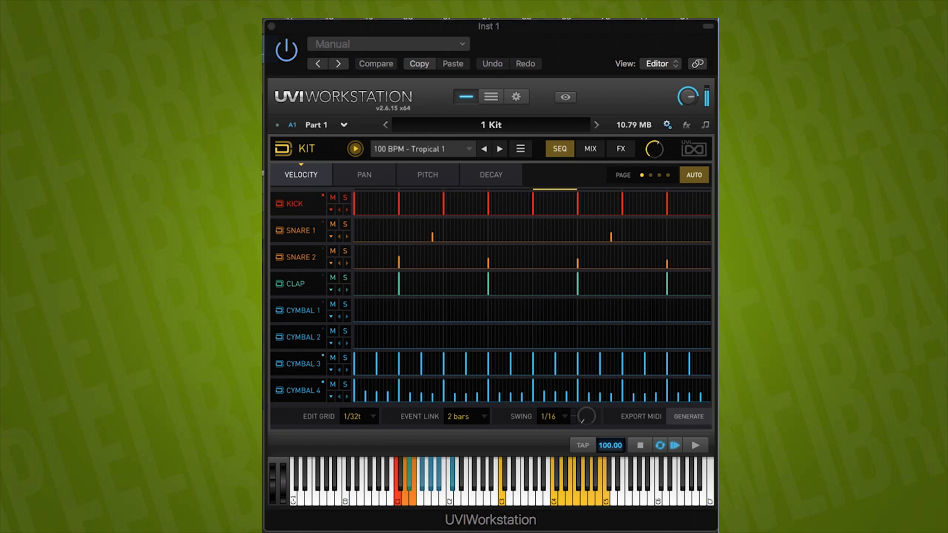
{"action": "key", "text": "BackSpace"}
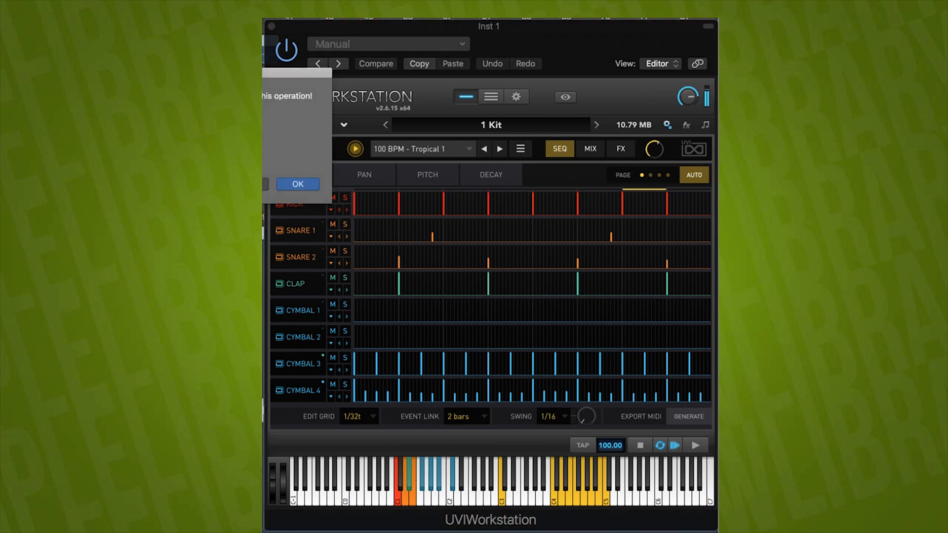
{"action": "left_click", "coordinate": [297, 183]}
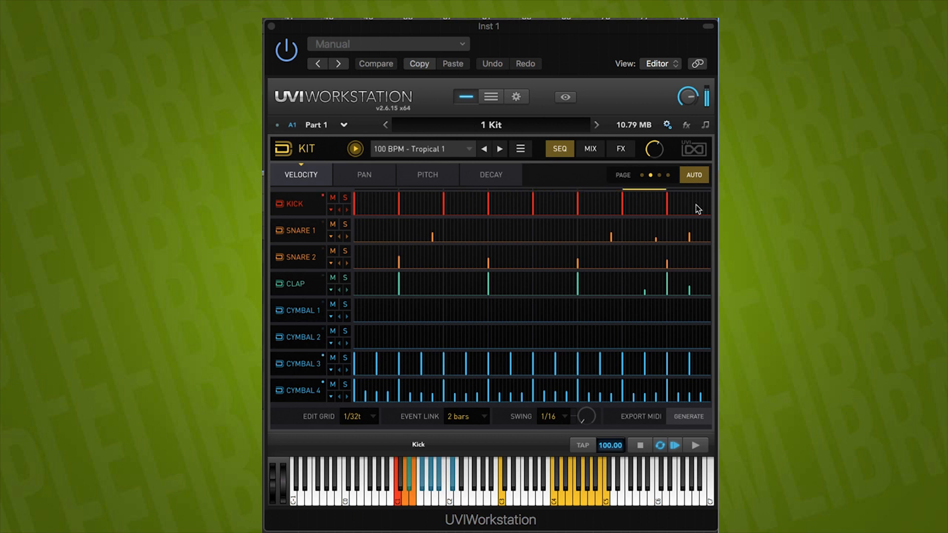
{"action": "left_click", "coordinate": [355, 149]}
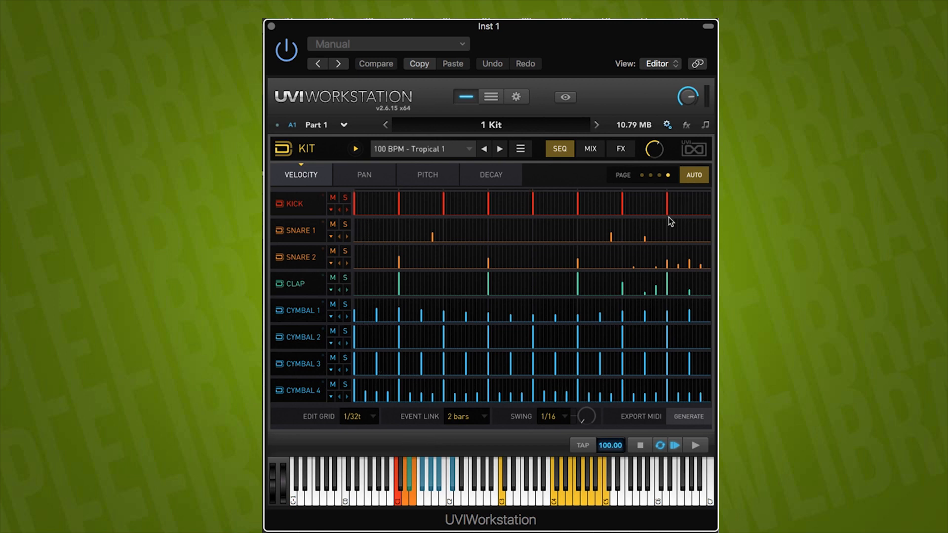
Examine pages 1, 3 and 4 of the Tropical 1 sequence
{"action": "left_click", "coordinate": [642, 175]}
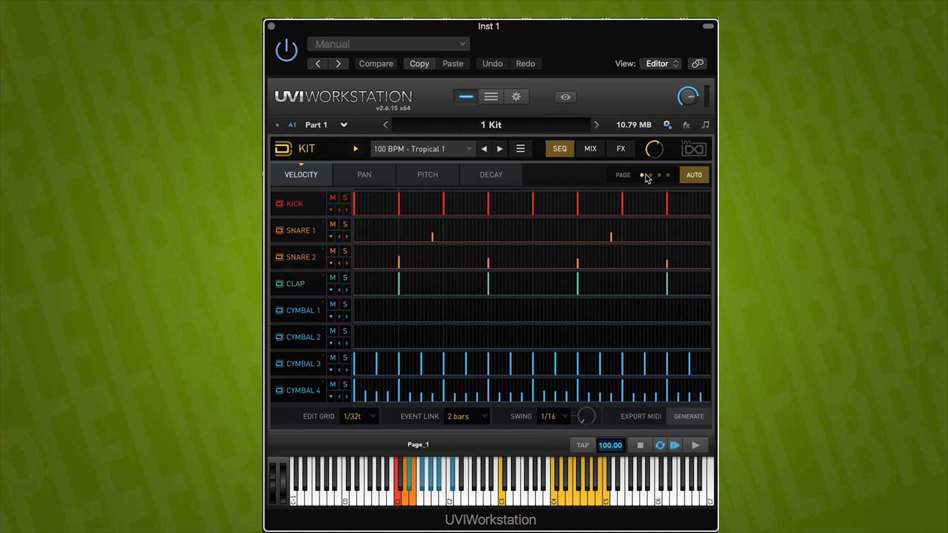
{"action": "left_click", "coordinate": [660, 175]}
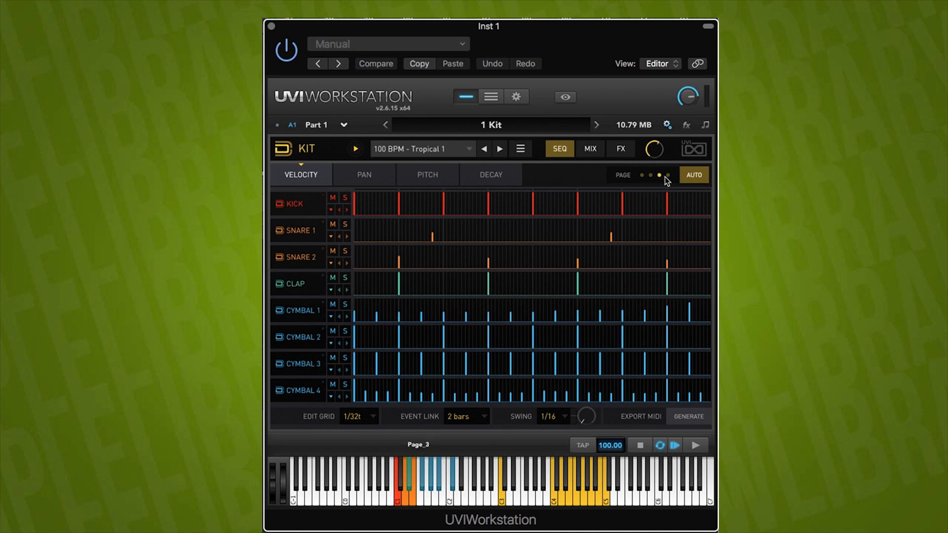
{"action": "left_click", "coordinate": [669, 176]}
Load the 125 BPM - French House kit from the Electro category and start playing its pattern
{"action": "left_click", "coordinate": [402, 149]}
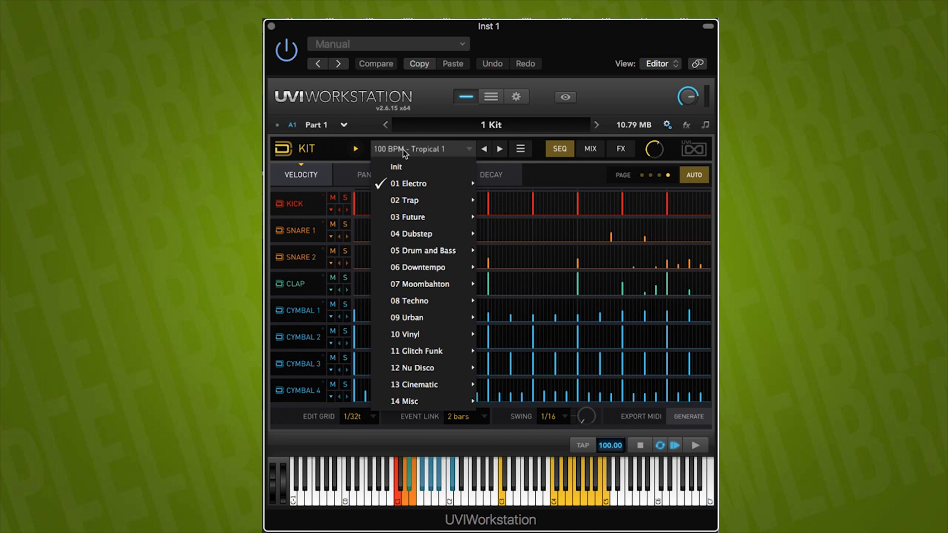
{"action": "mouse_move", "coordinate": [408, 181]}
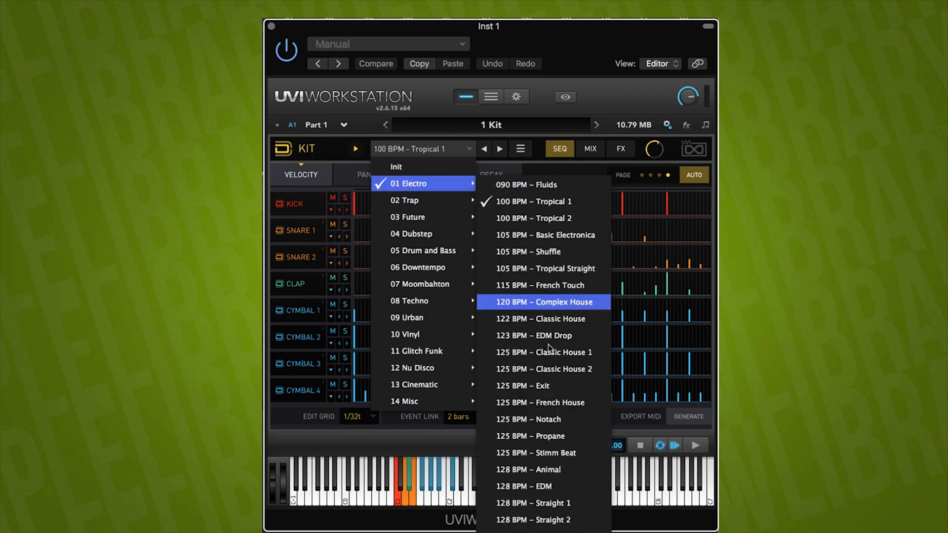
{"action": "left_click", "coordinate": [555, 402]}
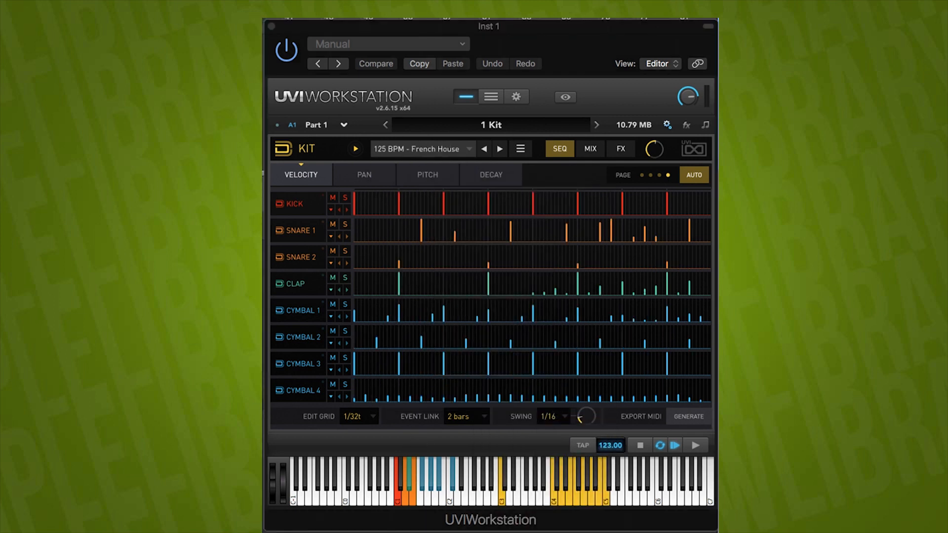
{"action": "left_click", "coordinate": [355, 149]}
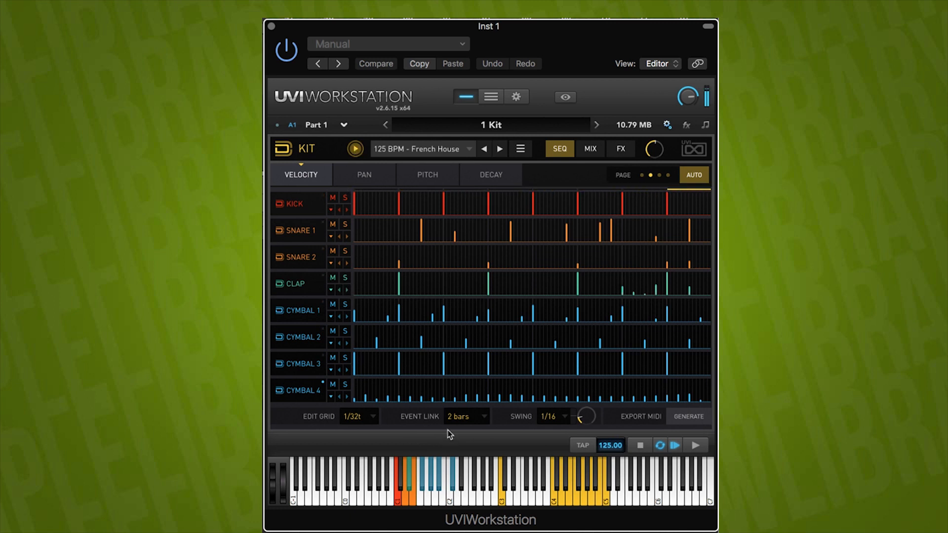
Solo and unsolo the Clap, Cymbal 1, Cymbal 2 and Cymbal 3 lanes one after another to hear each alone
{"action": "left_click", "coordinate": [348, 278]}
{"action": "left_click", "coordinate": [347, 278]}
{"action": "left_click", "coordinate": [345, 305]}
{"action": "left_click", "coordinate": [345, 305]}
{"action": "left_click", "coordinate": [346, 332]}
{"action": "left_click", "coordinate": [345, 332]}
{"action": "left_click", "coordinate": [345, 357]}
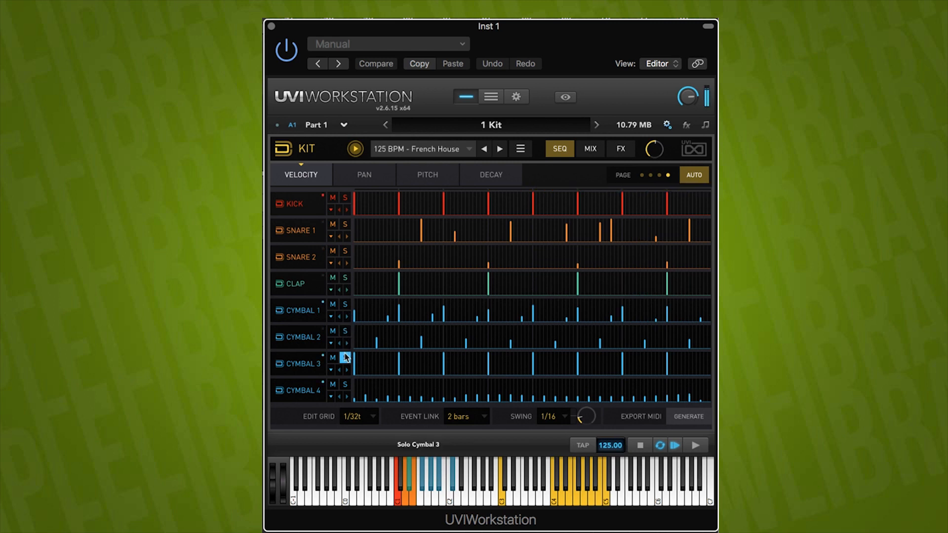
{"action": "left_click", "coordinate": [346, 357]}
Audition the Snare 1 lane in solo, stop the pattern, and leave Snare 1 unsoloed
{"action": "left_click", "coordinate": [346, 224]}
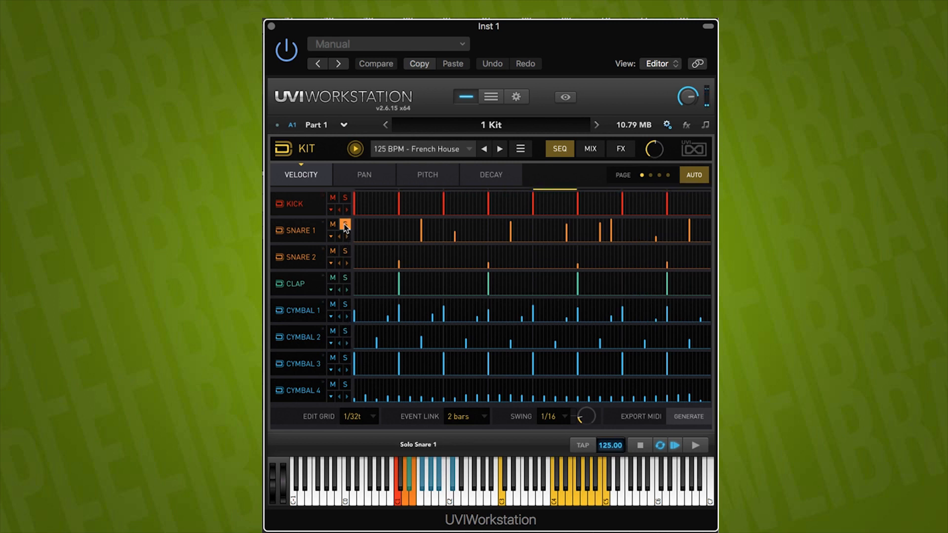
{"action": "left_click", "coordinate": [346, 225]}
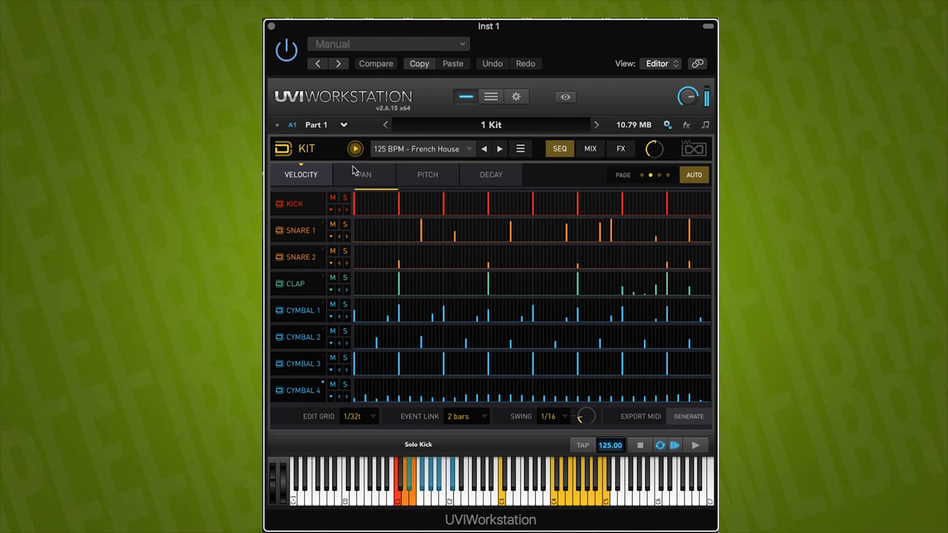
{"action": "left_click", "coordinate": [355, 149]}
{"action": "left_click", "coordinate": [345, 225]}
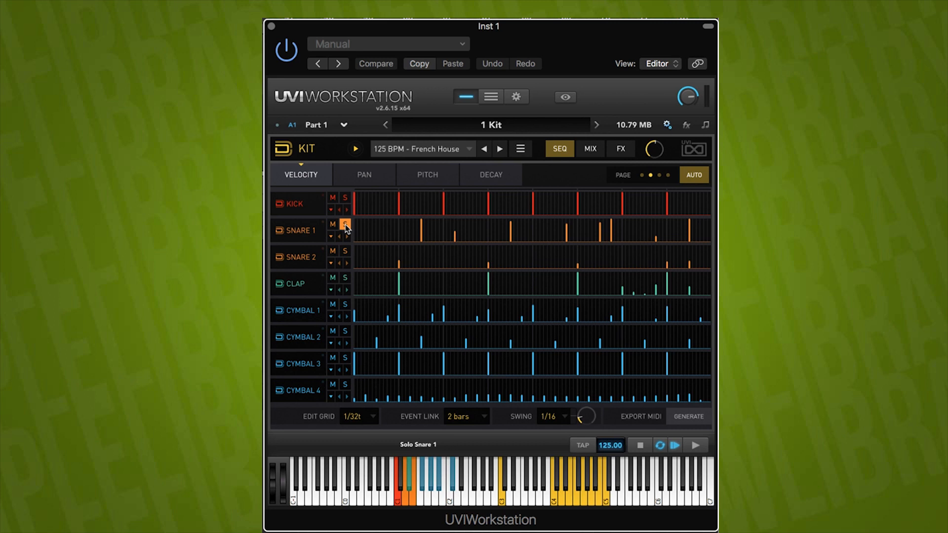
{"action": "left_click", "coordinate": [346, 225]}
Load the 128 BPM - Animal kit from the Electro category, play its pattern and stop it
{"action": "left_click", "coordinate": [428, 148]}
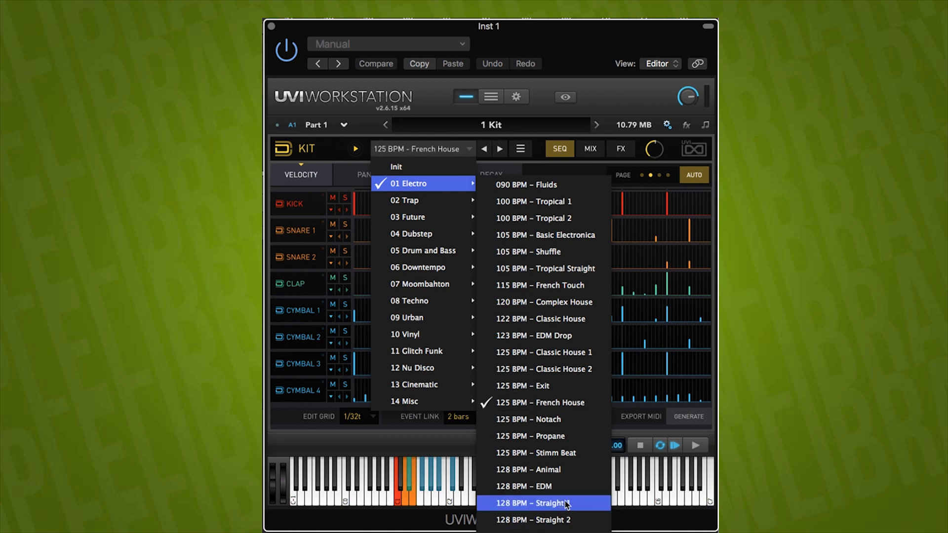
{"action": "left_click", "coordinate": [545, 470]}
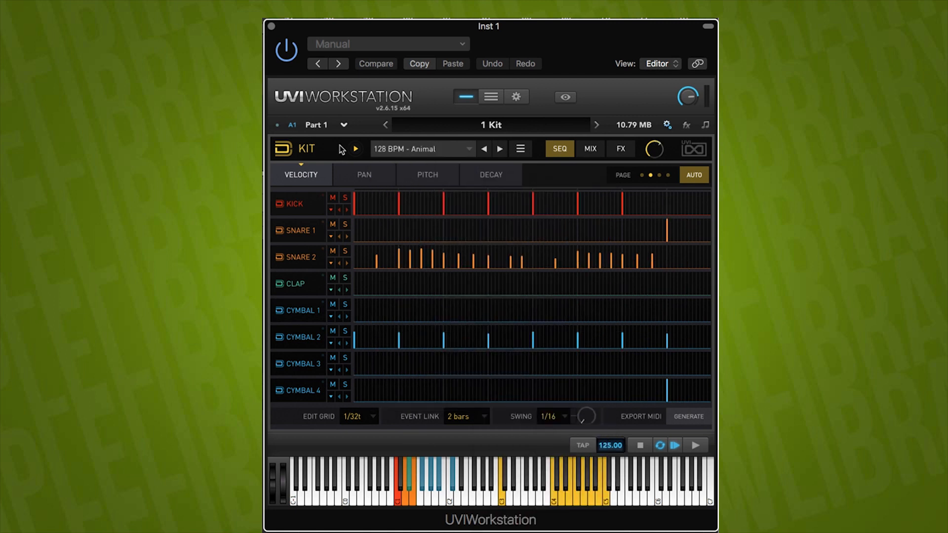
{"action": "left_click", "coordinate": [356, 149]}
{"action": "left_click", "coordinate": [356, 150]}
{"action": "left_click", "coordinate": [432, 150]}
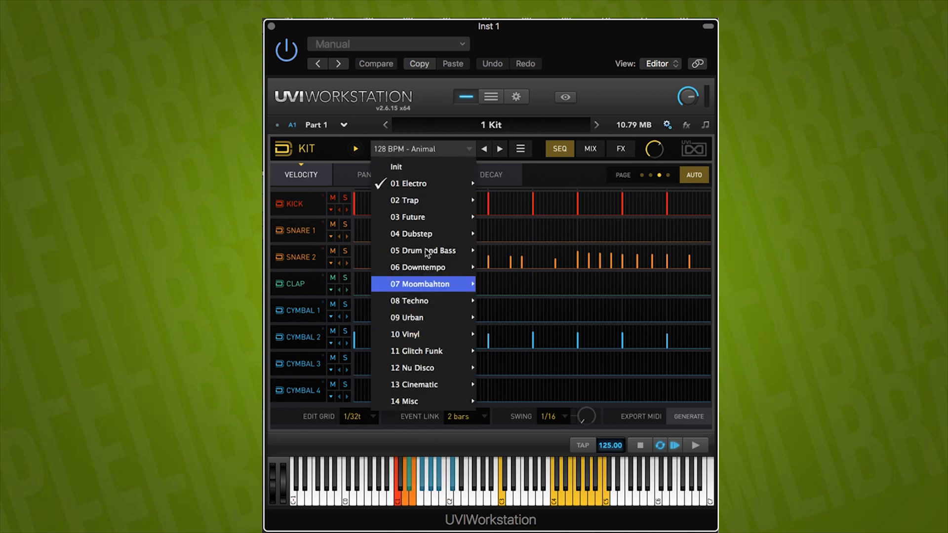
{"action": "left_click", "coordinate": [418, 150]}
{"action": "left_click", "coordinate": [467, 152]}
{"action": "mouse_move", "coordinate": [421, 187]}
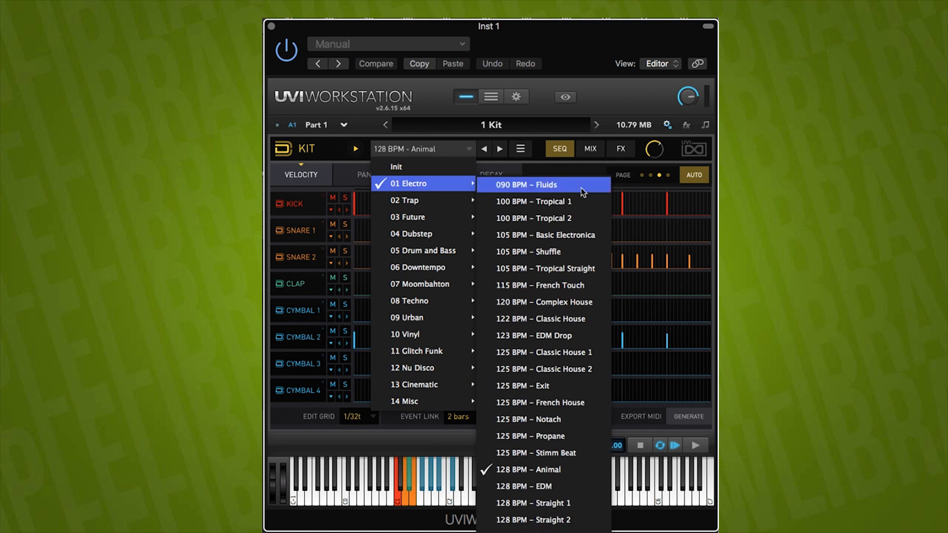
{"action": "left_click", "coordinate": [595, 473]}
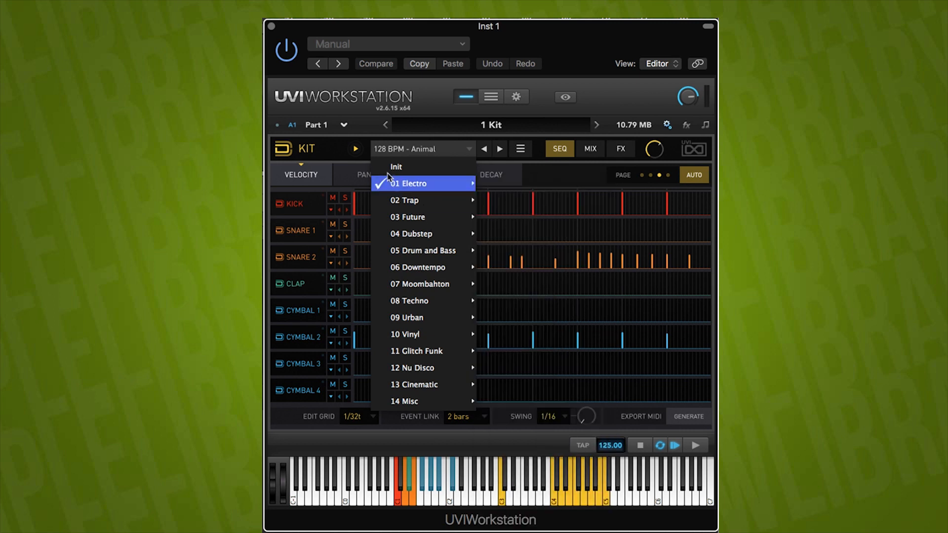
{"action": "left_click", "coordinate": [409, 128]}
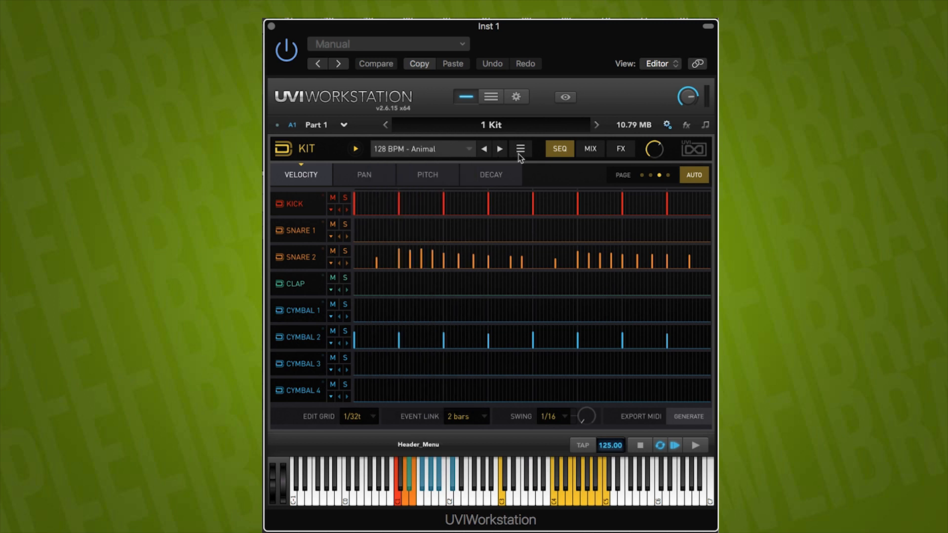
{"action": "left_click", "coordinate": [520, 150]}
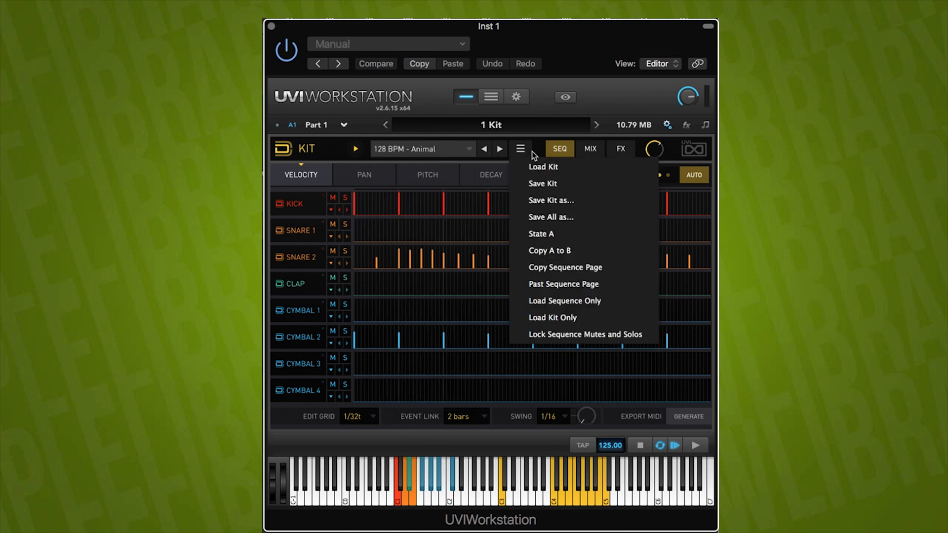
{"action": "left_click", "coordinate": [567, 219]}
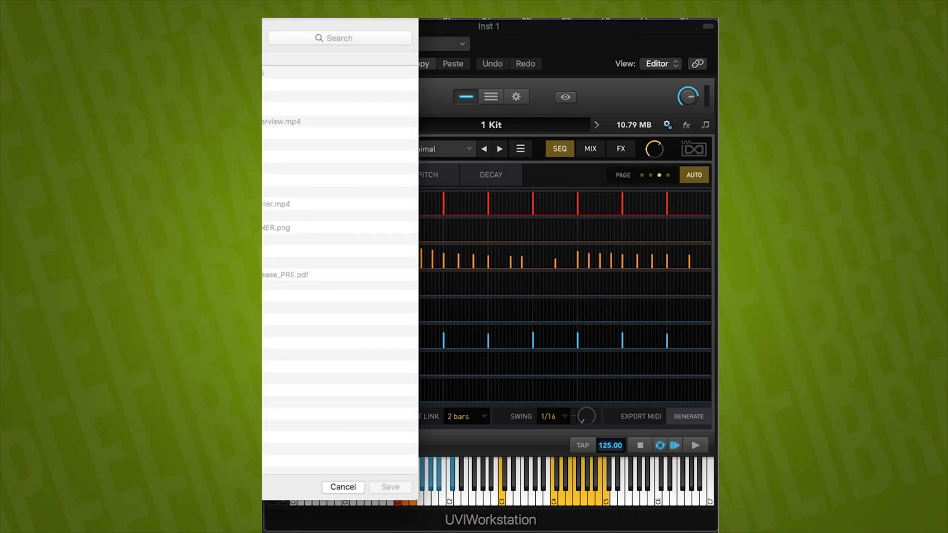
{"action": "key", "text": "Escape"}
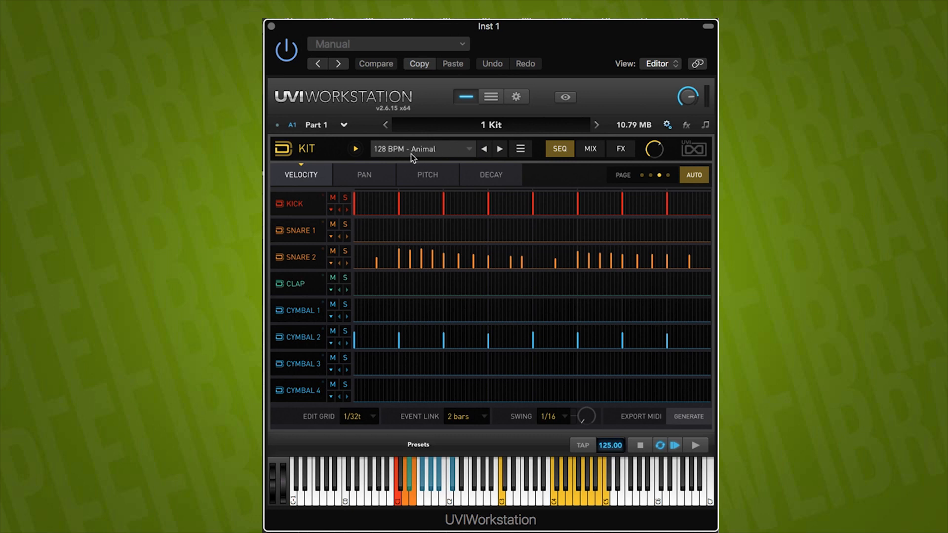
Load the 080 BPM - Godfather kit from the Trap category and start playing its pattern
{"action": "left_click", "coordinate": [446, 152]}
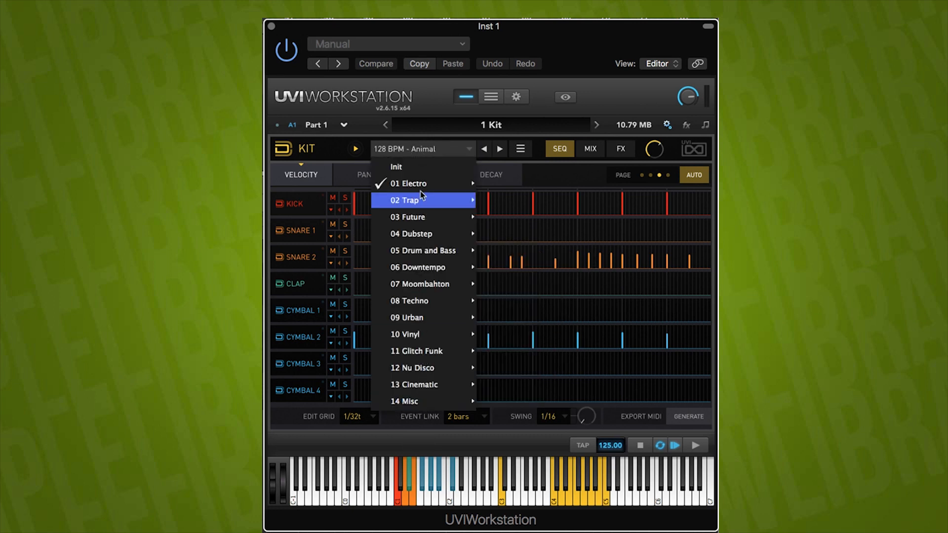
{"action": "mouse_move", "coordinate": [415, 208]}
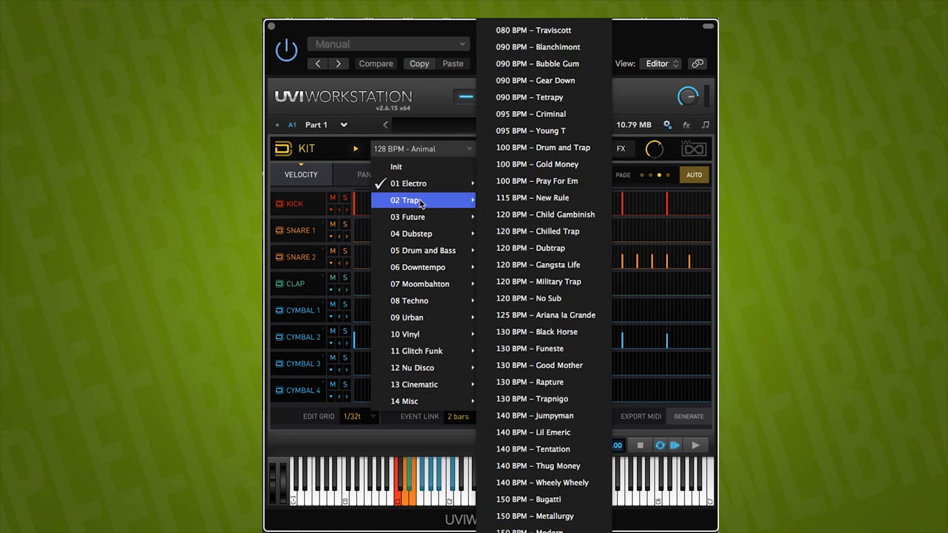
{"action": "left_click", "coordinate": [533, 30]}
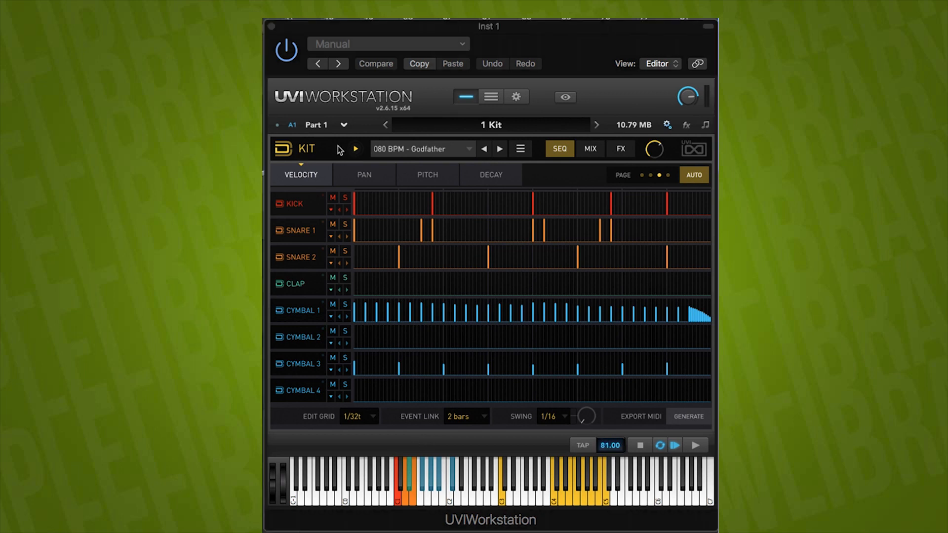
{"action": "left_click", "coordinate": [354, 149]}
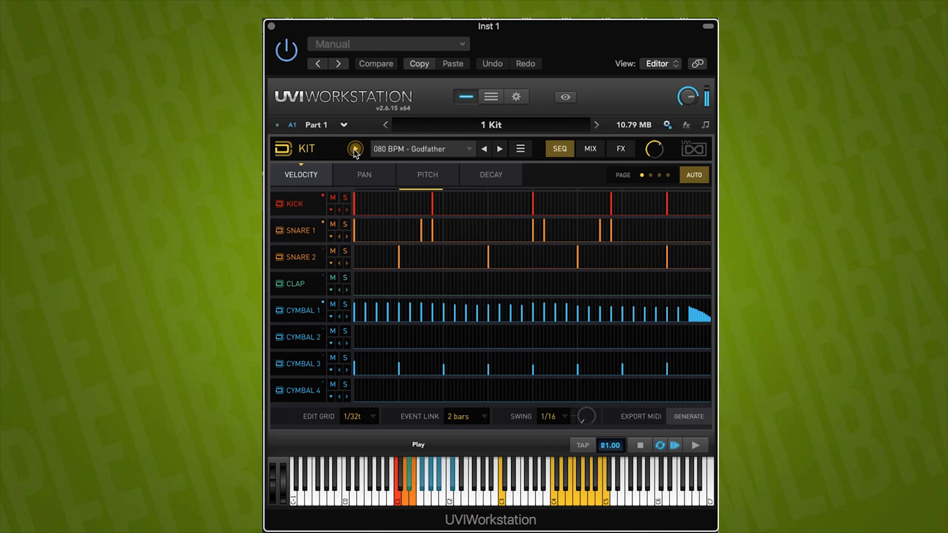
View the Kick's layer settings, return to the kit sequencer, and solo and unsolo the Kick lane to hear it alone
{"action": "left_click", "coordinate": [291, 205]}
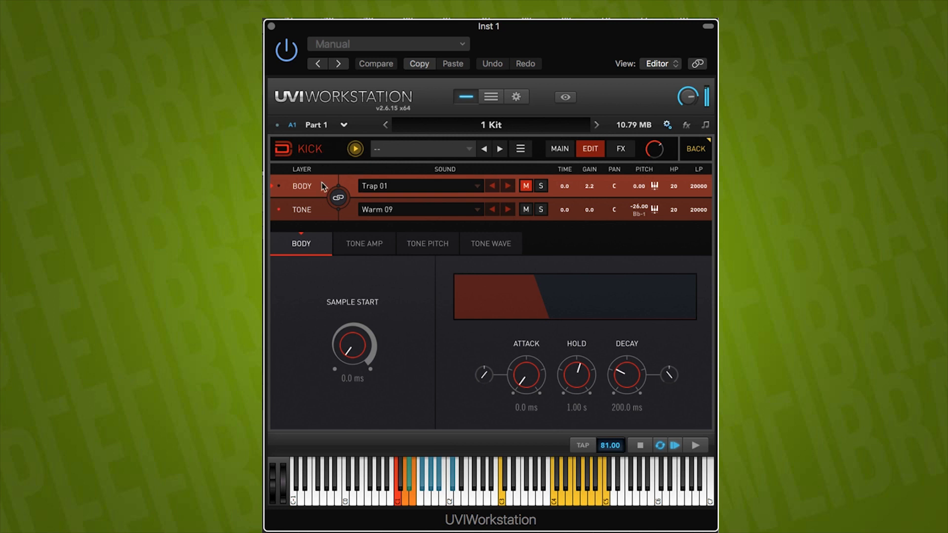
{"action": "left_click", "coordinate": [289, 147]}
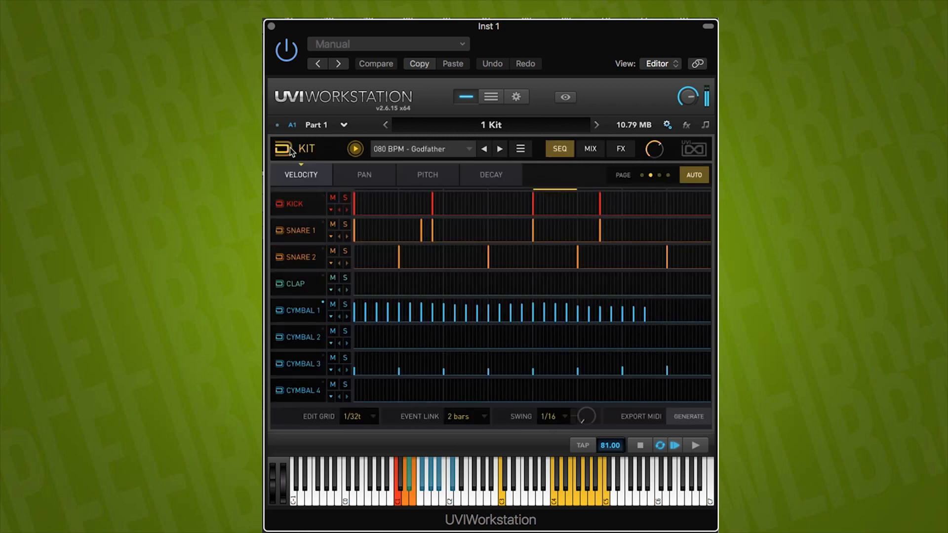
{"action": "left_click", "coordinate": [345, 198]}
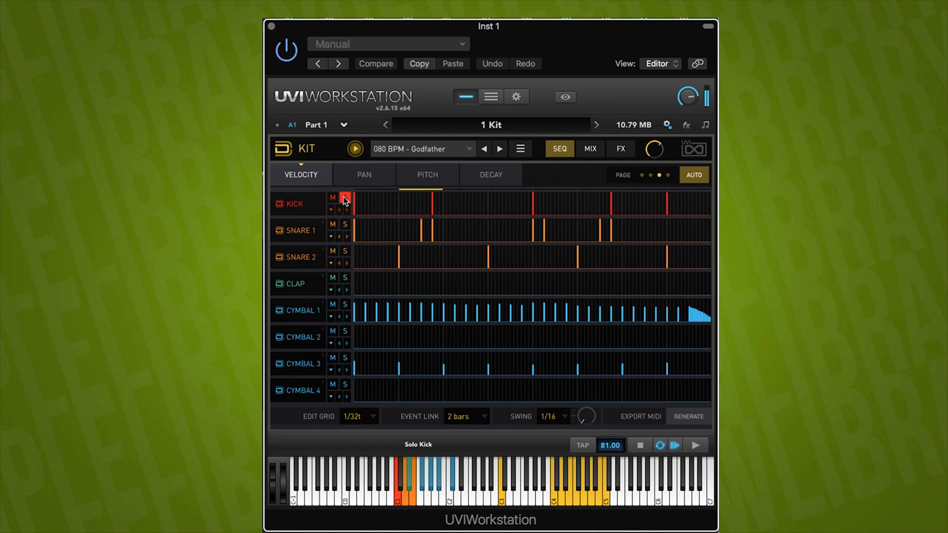
{"action": "left_click", "coordinate": [345, 199]}
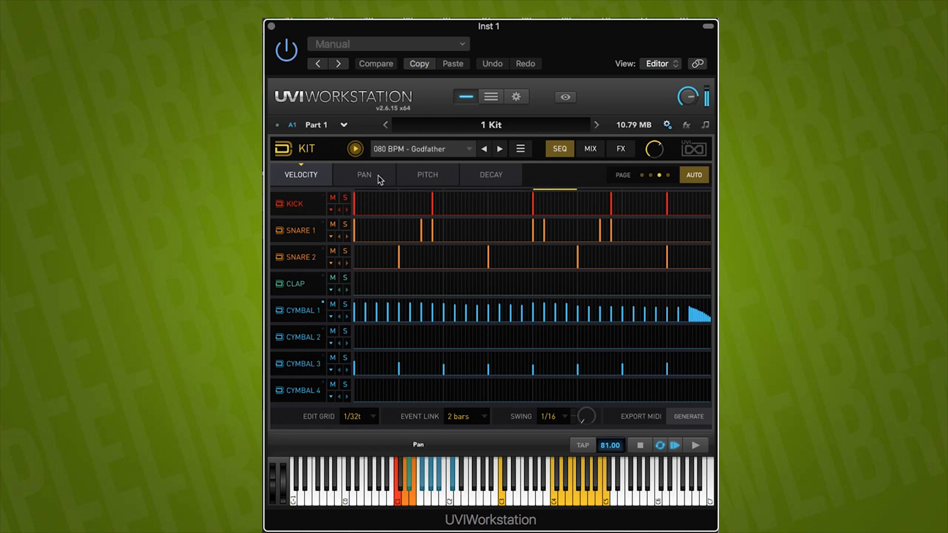
Change the Kick's Tone layer sound to Colored 16 from the Sinus to Drive group and return to the kit sequencer
{"action": "left_click", "coordinate": [292, 205]}
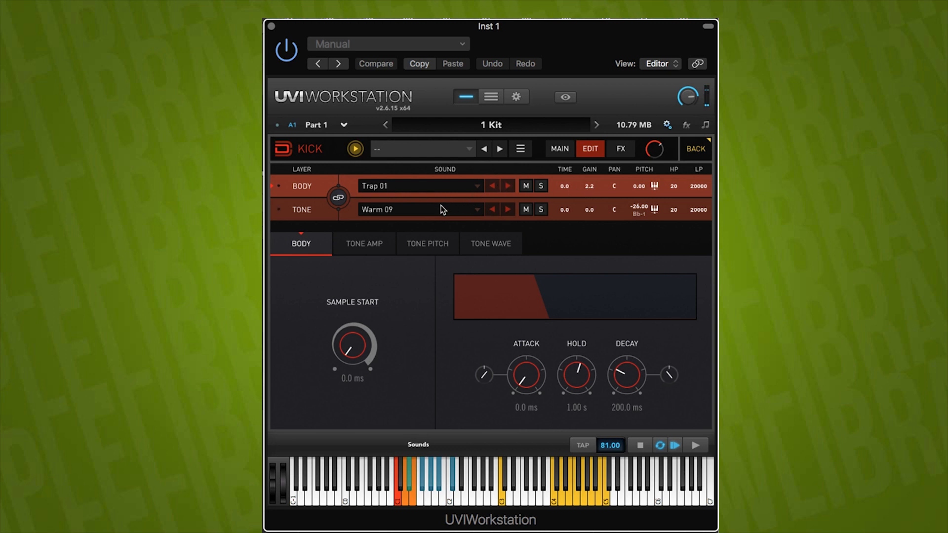
{"action": "left_click", "coordinate": [473, 211]}
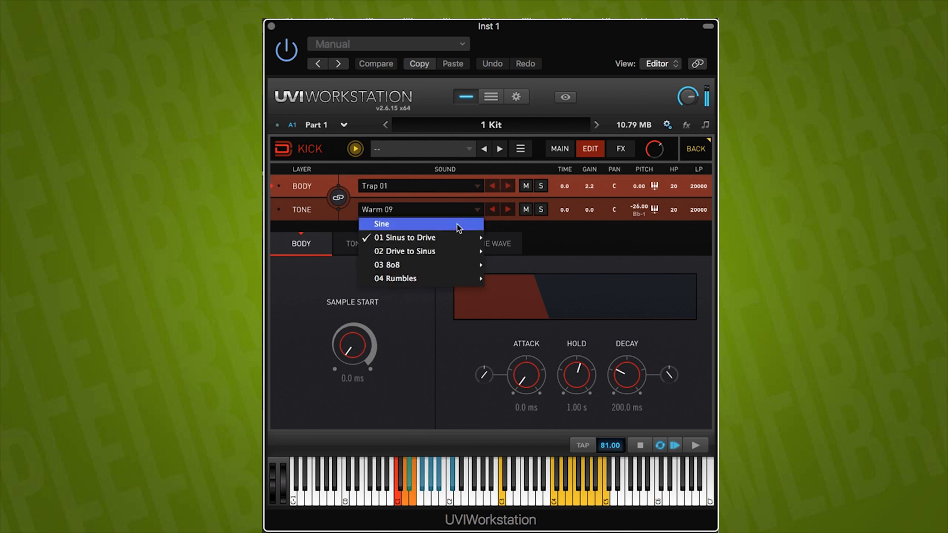
{"action": "mouse_move", "coordinate": [449, 240]}
{"action": "mouse_move", "coordinate": [539, 244]}
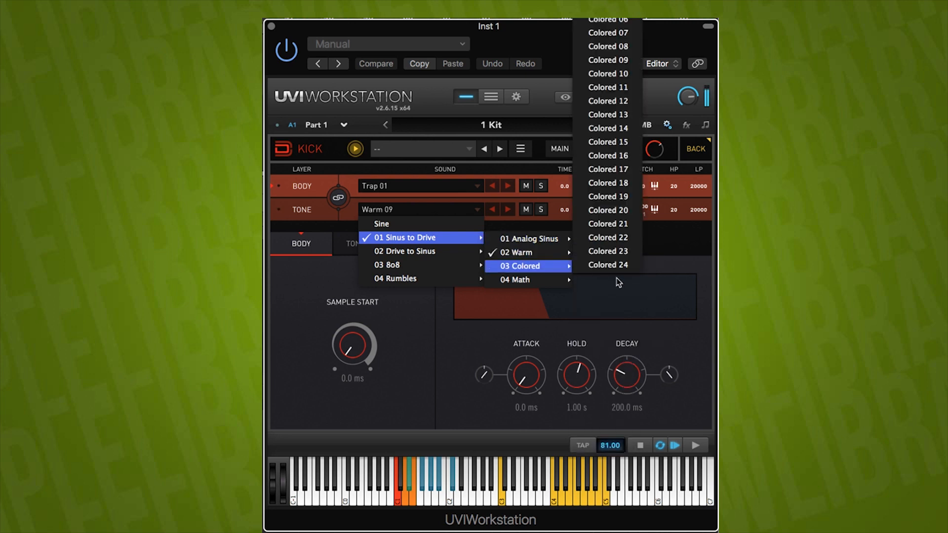
{"action": "left_click", "coordinate": [605, 157]}
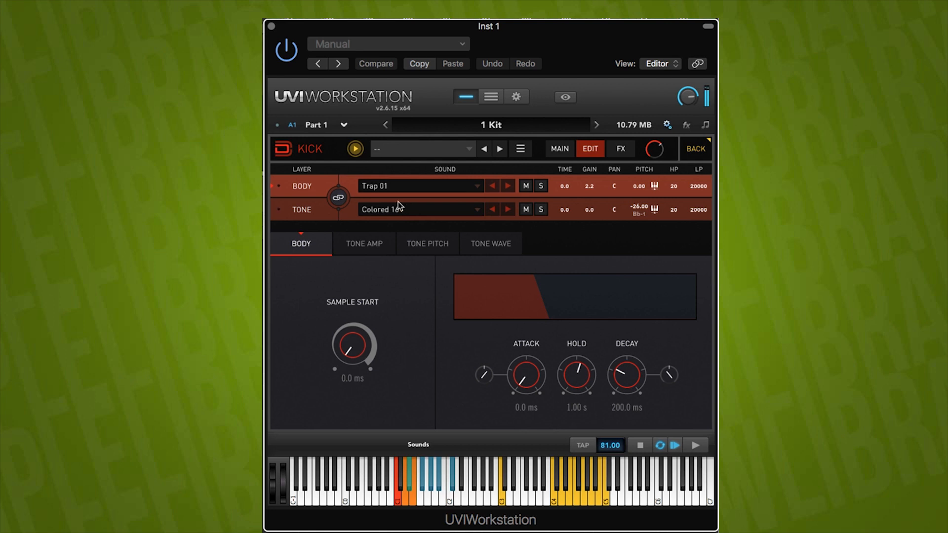
{"action": "left_click", "coordinate": [287, 150]}
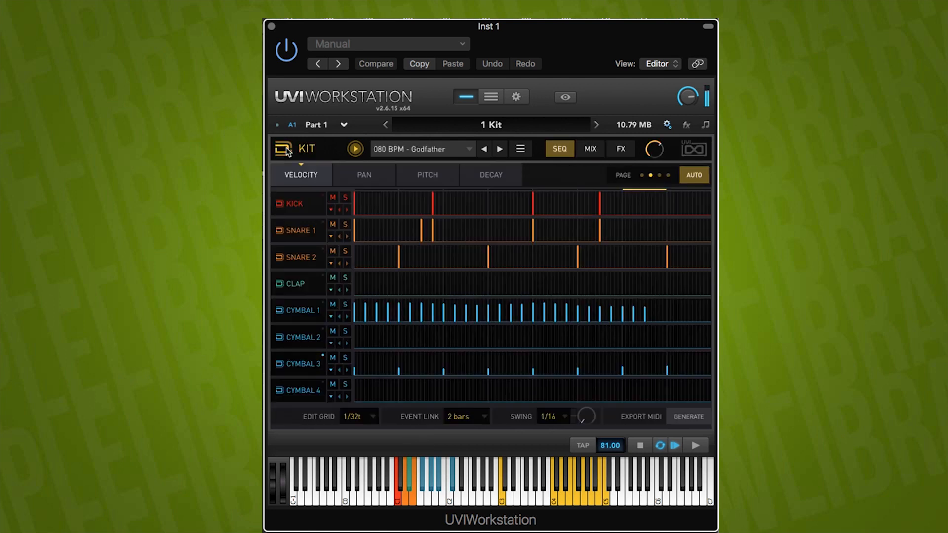
Zoom in on the Kick lane, lower its decay at several steps across the sequence, and stop the pattern
{"action": "right_click", "coordinate": [329, 216]}
{"action": "left_click", "coordinate": [341, 255]}
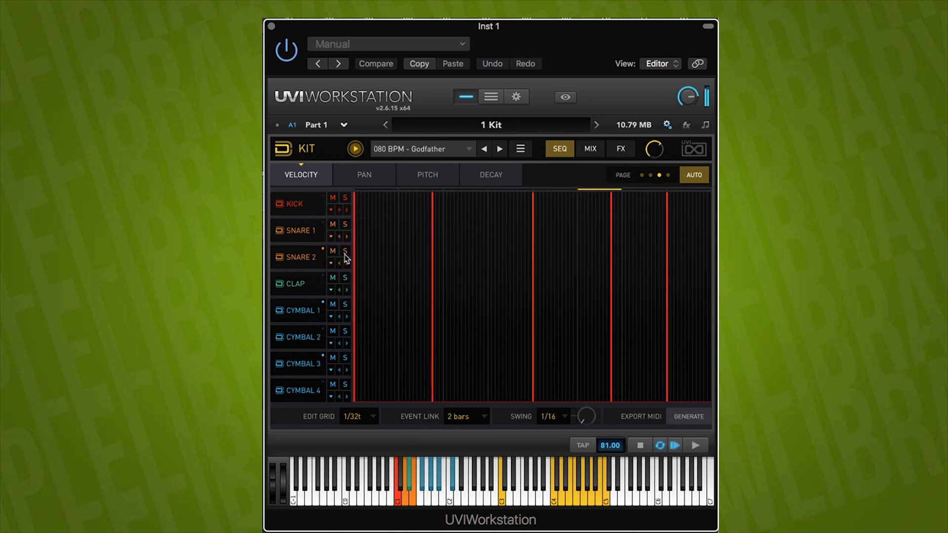
{"action": "left_click", "coordinate": [488, 176]}
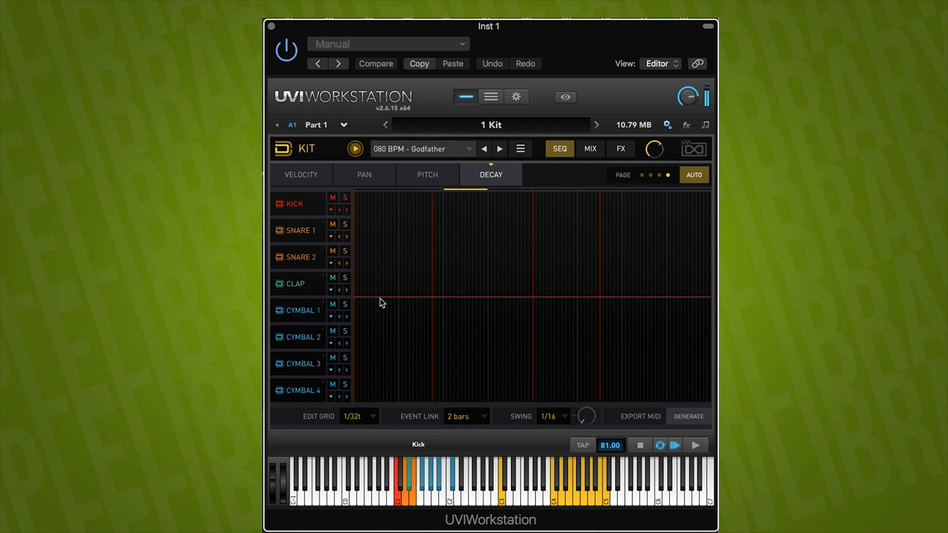
{"action": "left_click_drag", "start_coordinate": [393, 297], "coordinate": [393, 332]}
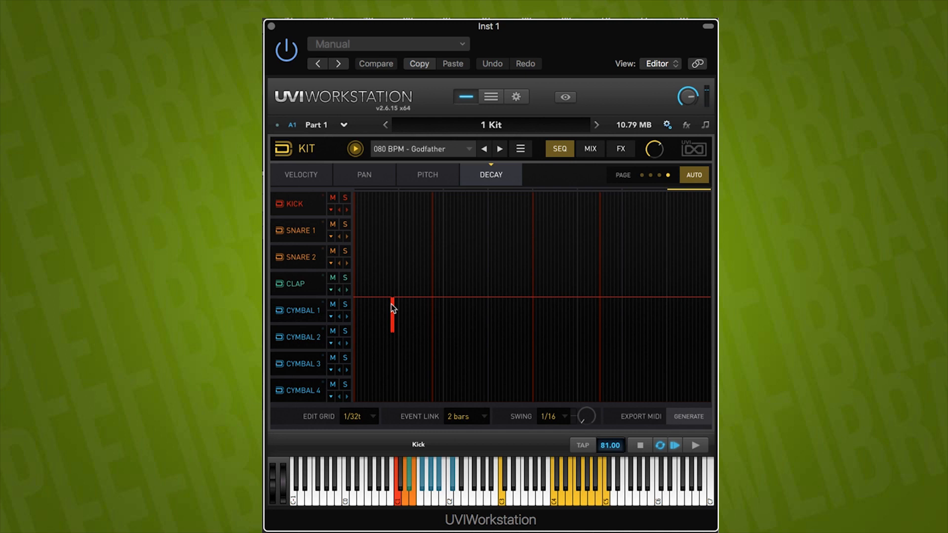
{"action": "left_click_drag", "start_coordinate": [356, 300], "coordinate": [356, 322]}
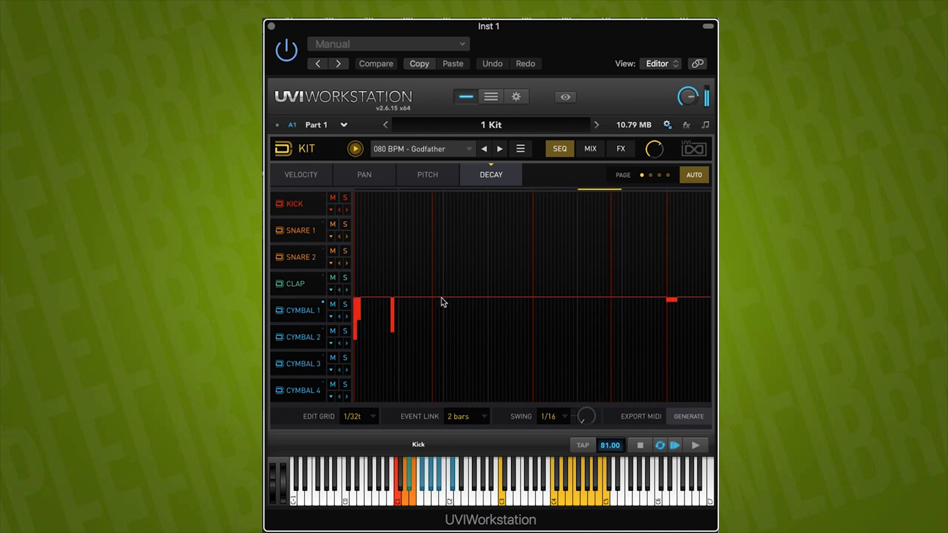
{"action": "left_click_drag", "start_coordinate": [433, 298], "coordinate": [435, 337]}
{"action": "left_click_drag", "start_coordinate": [535, 299], "coordinate": [537, 332]}
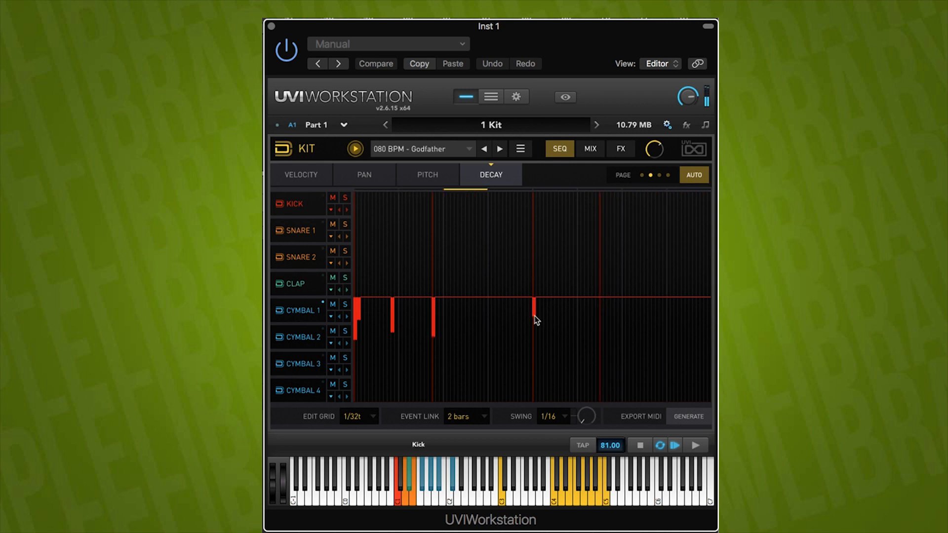
{"action": "left_click", "coordinate": [600, 301]}
{"action": "left_click_drag", "start_coordinate": [600, 312], "coordinate": [601, 329]}
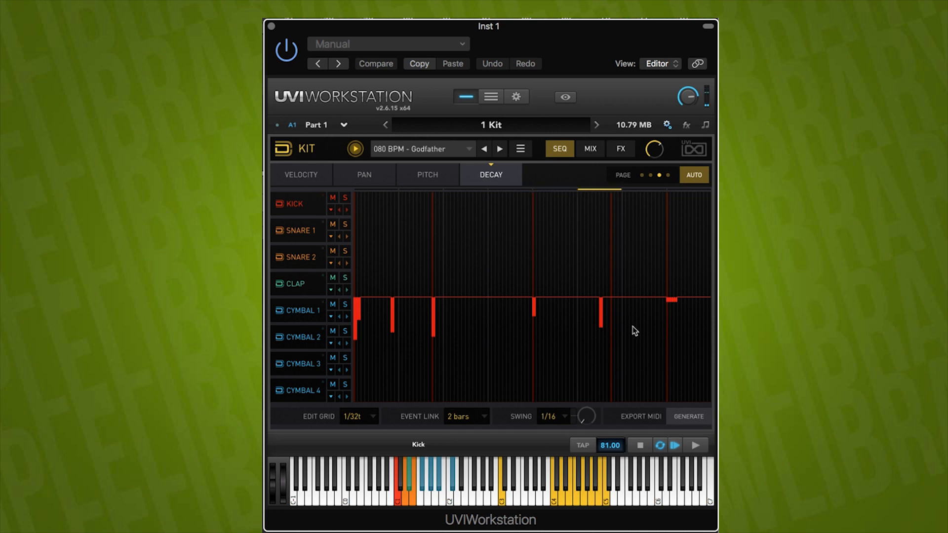
{"action": "left_click", "coordinate": [355, 149]}
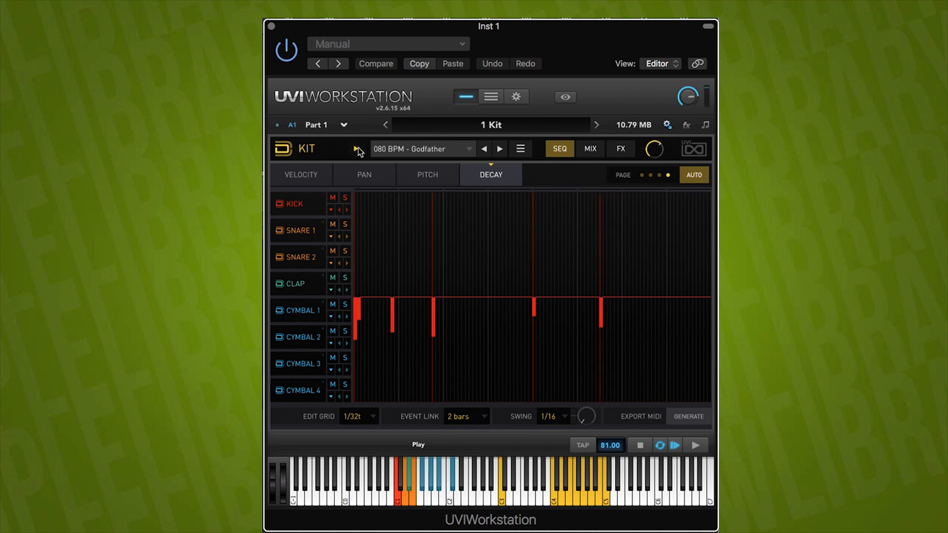
Look through the Kick lane's velocity, pan, pitch and decay sequences one after another
{"action": "left_click", "coordinate": [312, 176]}
{"action": "left_click", "coordinate": [367, 175]}
{"action": "left_click", "coordinate": [444, 176]}
{"action": "left_click", "coordinate": [489, 174]}
Load the 090 BPM - Bubble Gum kit from the Trap category and start playing its pattern
{"action": "left_click", "coordinate": [434, 150]}
{"action": "mouse_move", "coordinate": [423, 203]}
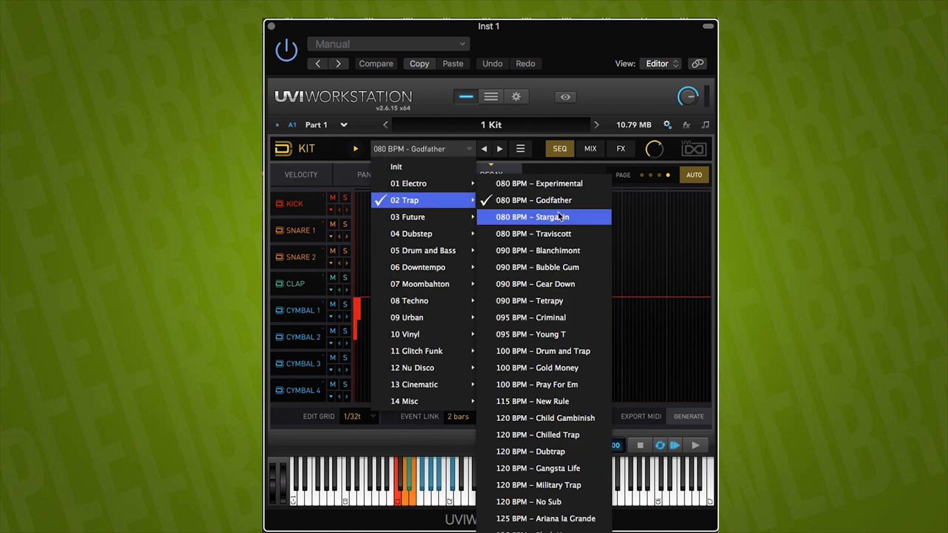
{"action": "left_click", "coordinate": [550, 266]}
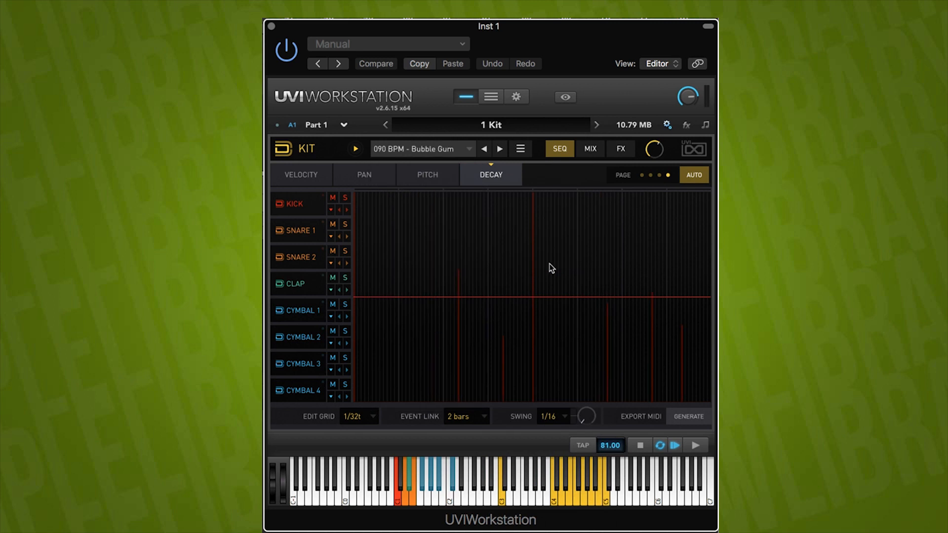
{"action": "left_click", "coordinate": [355, 150]}
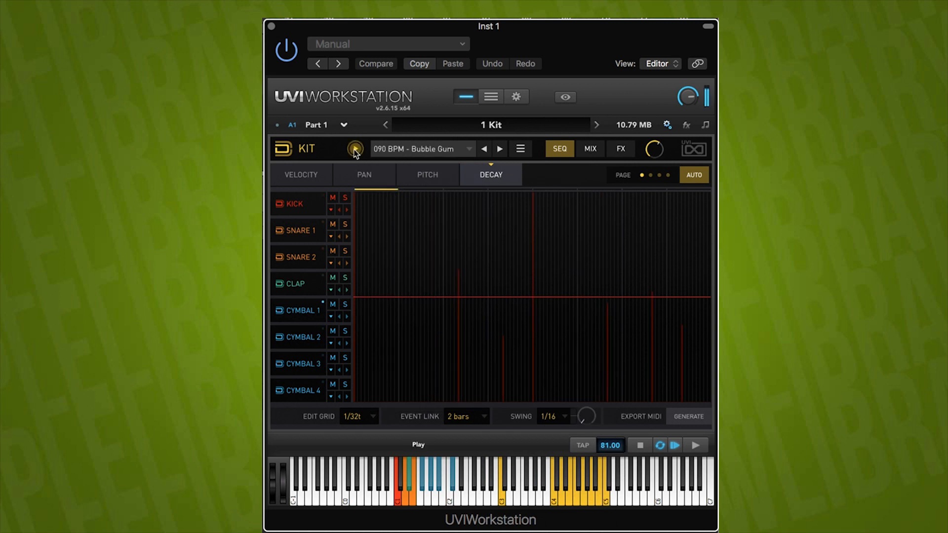
Unzoom the Kick lane to show all the lanes together and stop the pattern
{"action": "left_click", "coordinate": [331, 211]}
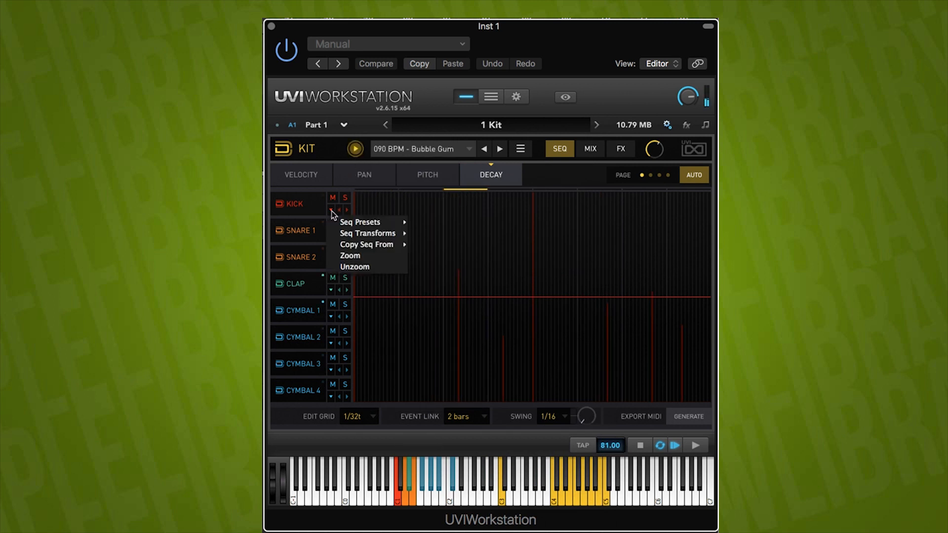
{"action": "left_click", "coordinate": [357, 269]}
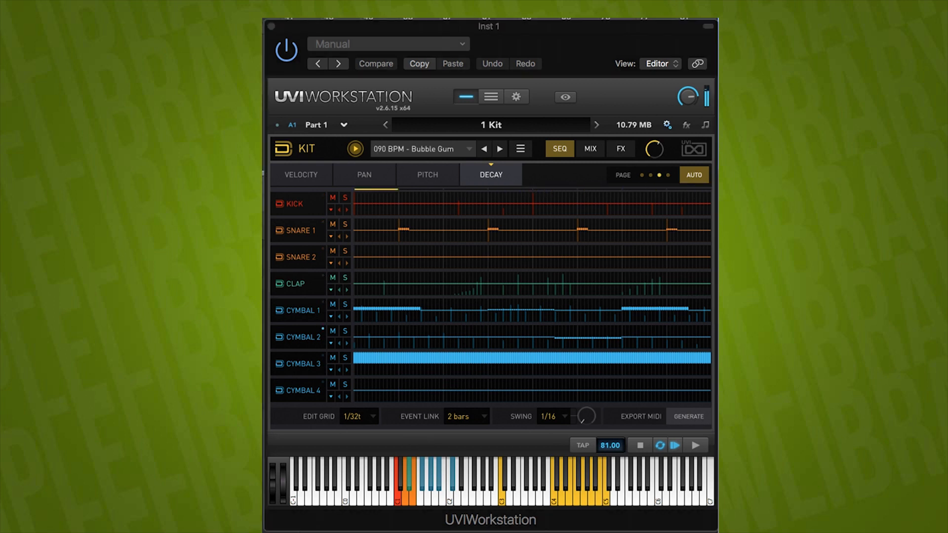
{"action": "left_click", "coordinate": [355, 149]}
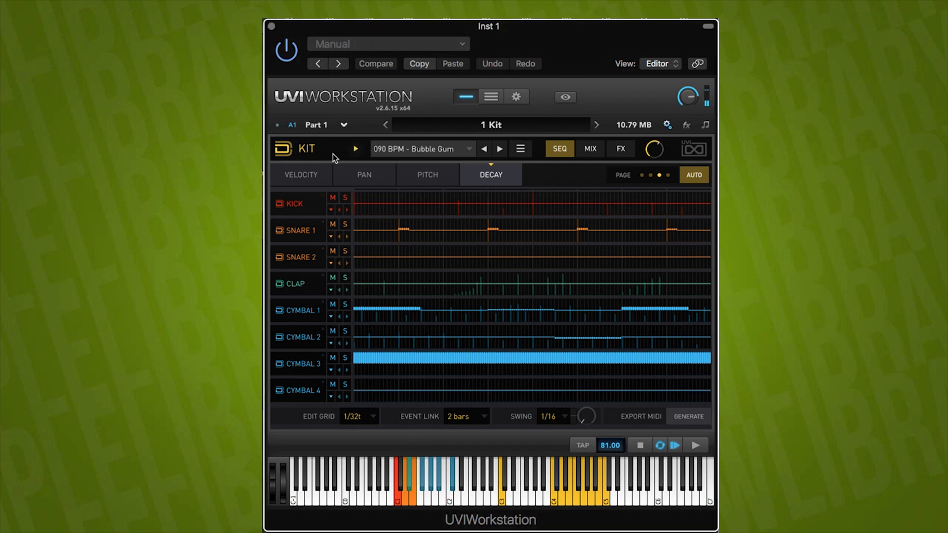
Load the 100 BPM - Drum and Trap kit from the Trap category and start playing its pattern
{"action": "left_click", "coordinate": [429, 147]}
{"action": "mouse_move", "coordinate": [440, 200]}
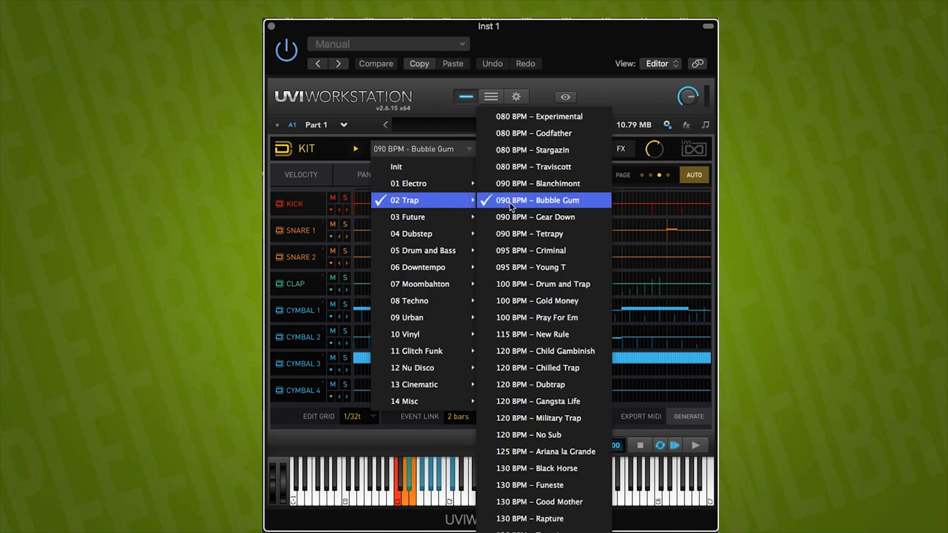
{"action": "left_click", "coordinate": [559, 283]}
{"action": "left_click", "coordinate": [355, 149]}
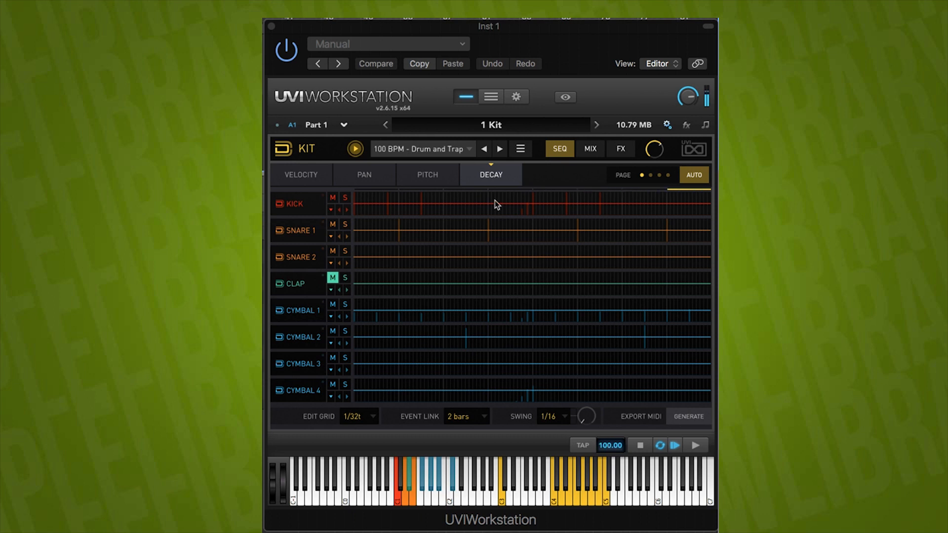
Inspect the Kick's Body and Tone layers in its editor and return to the kit sequencer
{"action": "left_click", "coordinate": [331, 210]}
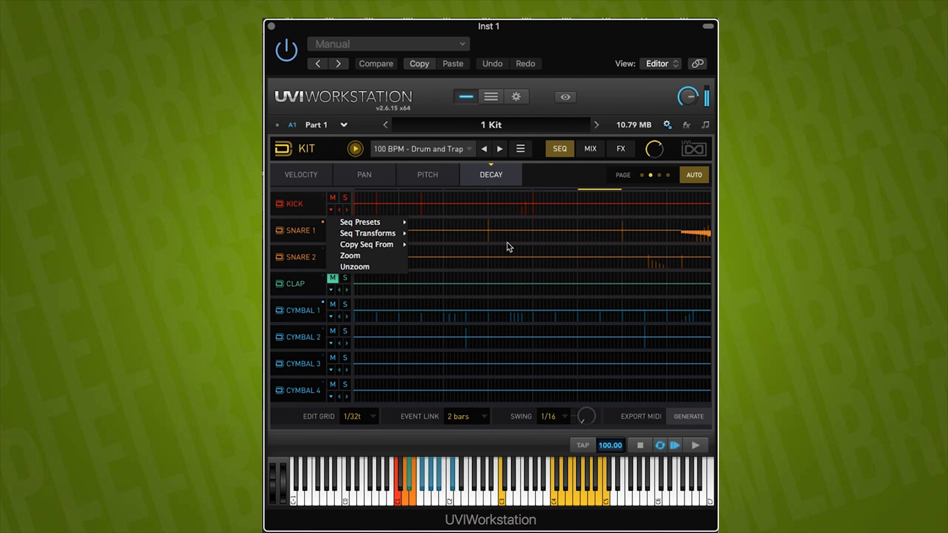
{"action": "left_click", "coordinate": [307, 207]}
{"action": "left_click", "coordinate": [307, 206]}
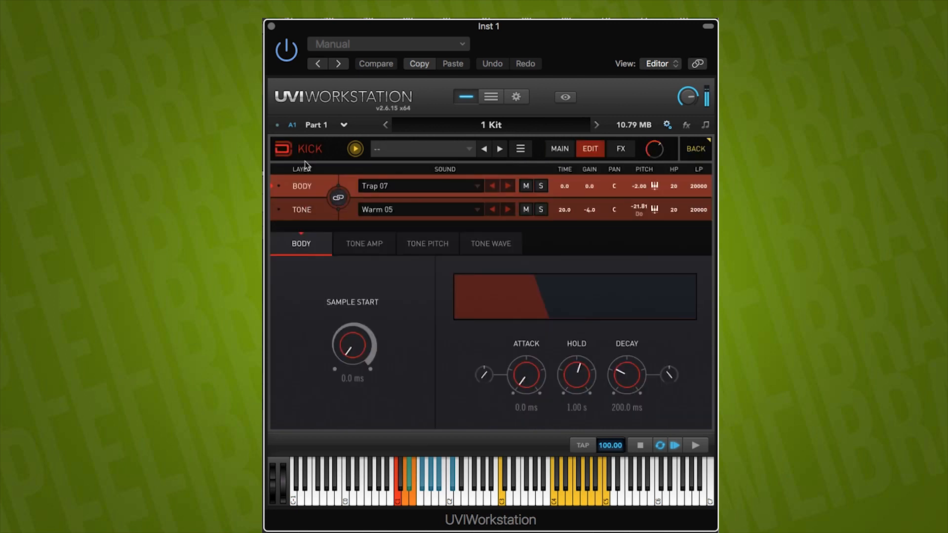
{"action": "left_click", "coordinate": [297, 146]}
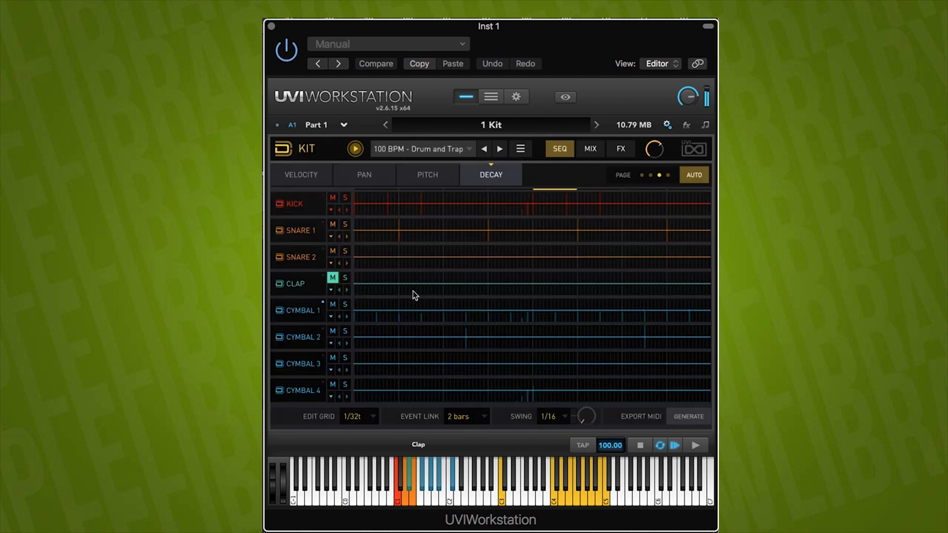
Load the 120 BPM - Child Gambinish kit from the Trap category
{"action": "left_click", "coordinate": [470, 149]}
{"action": "mouse_move", "coordinate": [428, 200]}
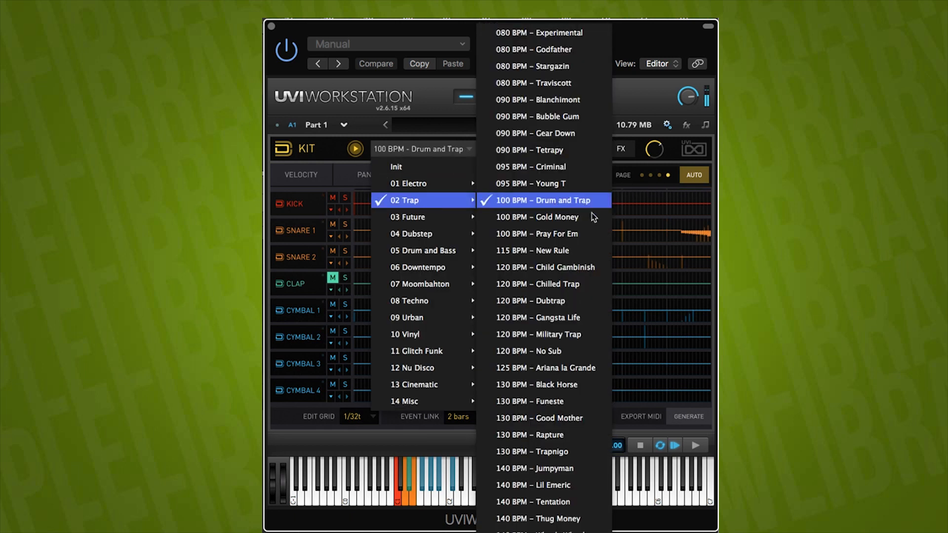
{"action": "left_click", "coordinate": [594, 268]}
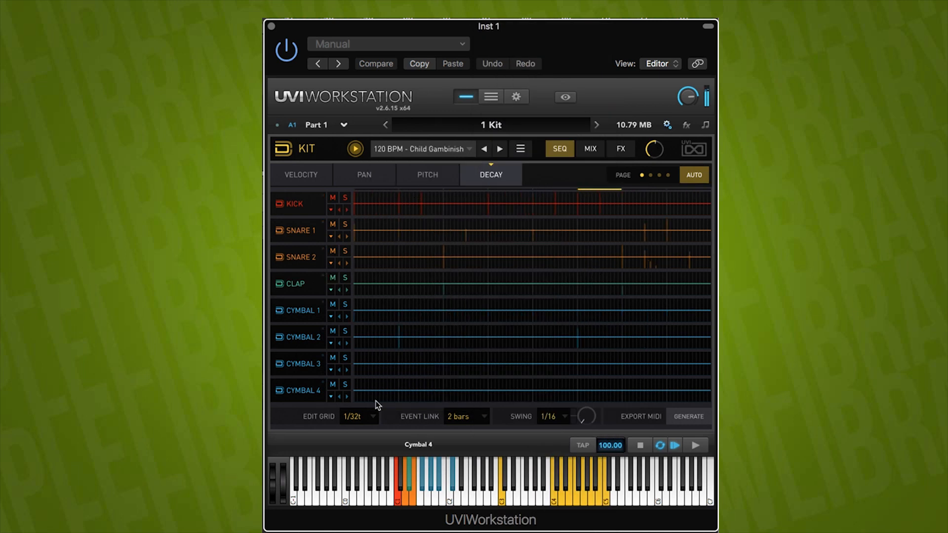
Stop the pattern and review the velocity, pan, pitch and decay sequences of all lanes, ending on velocity
{"action": "left_click", "coordinate": [290, 176]}
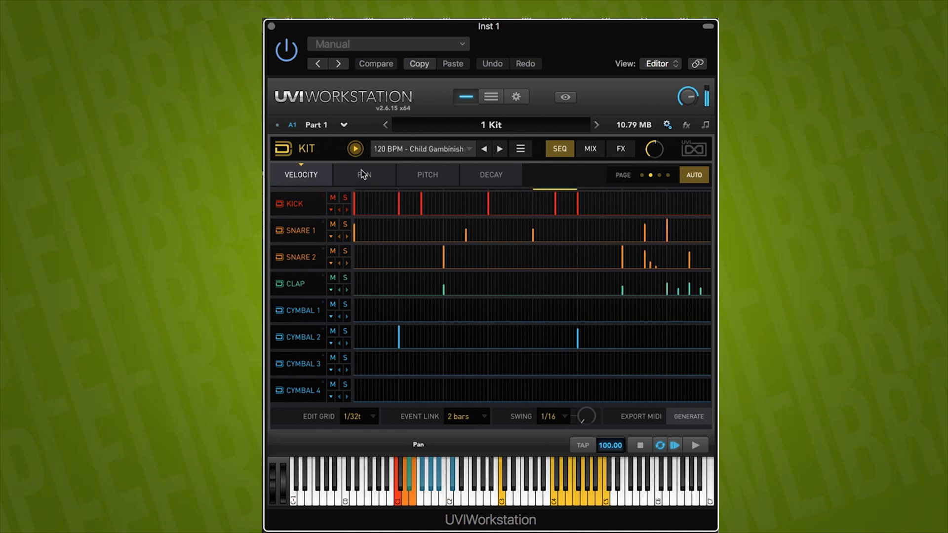
{"action": "left_click", "coordinate": [356, 149]}
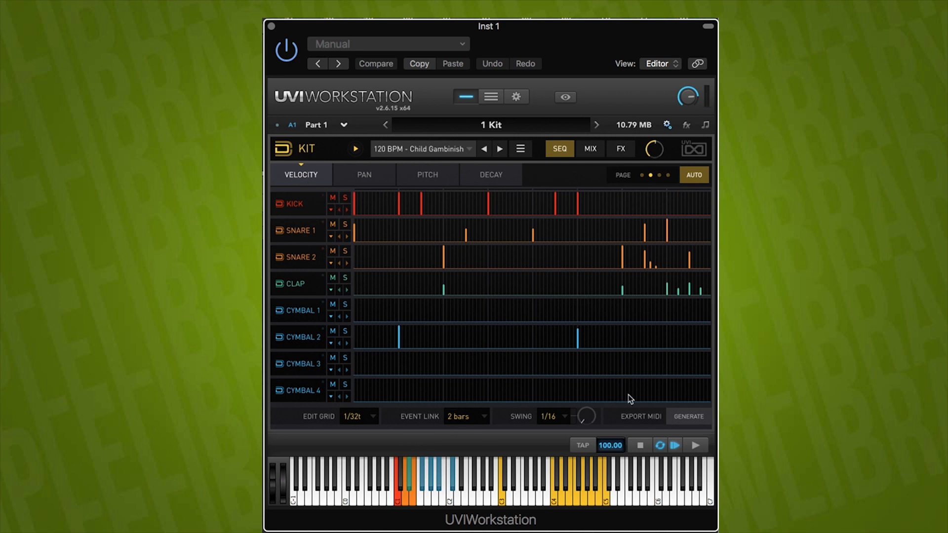
{"action": "left_click", "coordinate": [359, 175]}
{"action": "left_click", "coordinate": [428, 175]}
{"action": "left_click", "coordinate": [498, 177]}
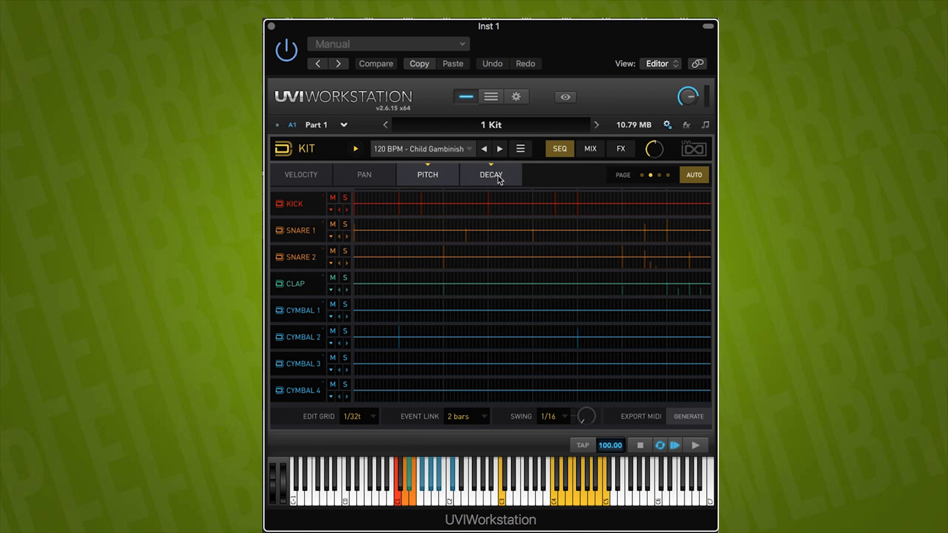
{"action": "left_click", "coordinate": [311, 175]}
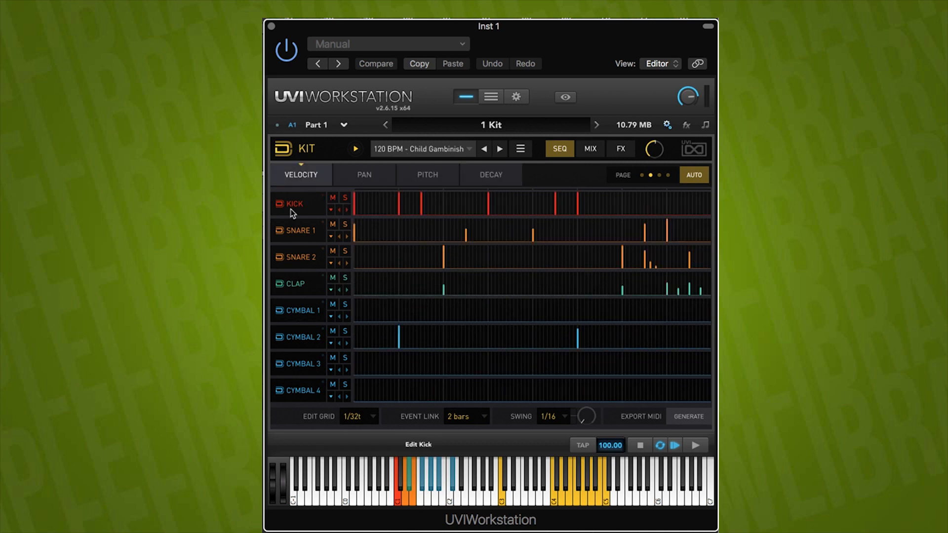
Zoom in on the Kick lane and review its pan, pitch and decay sequences, ending on velocity
{"action": "left_click", "coordinate": [329, 210]}
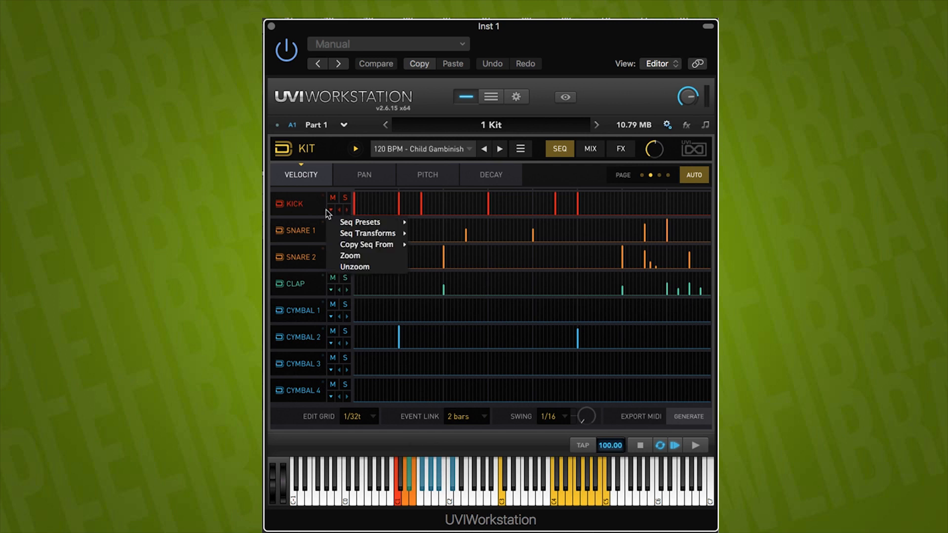
{"action": "left_click", "coordinate": [350, 256]}
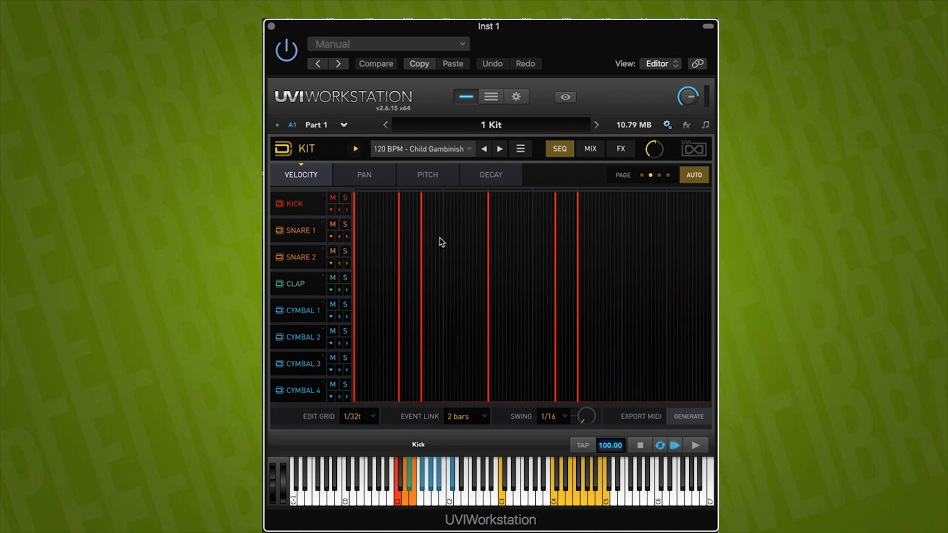
{"action": "left_click", "coordinate": [360, 176]}
{"action": "left_click", "coordinate": [426, 175]}
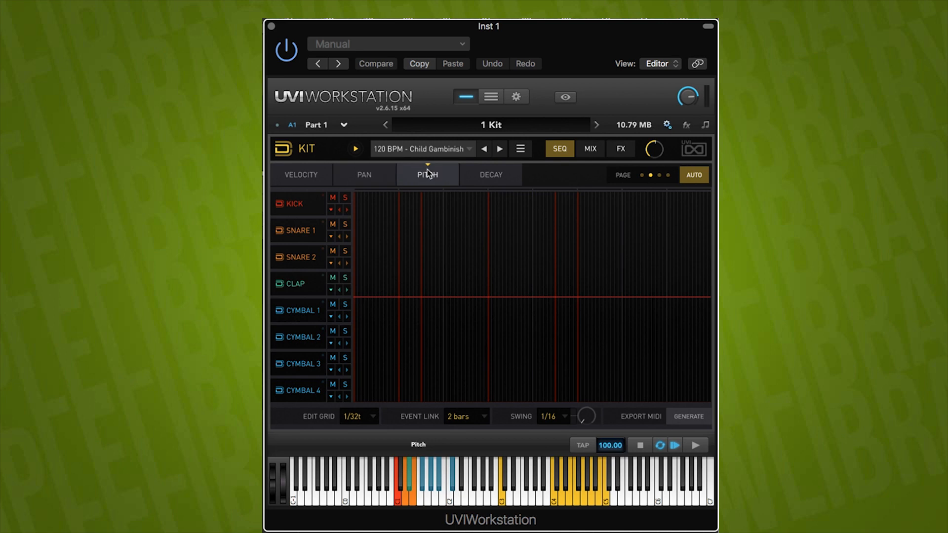
{"action": "left_click", "coordinate": [495, 176]}
{"action": "left_click", "coordinate": [314, 169]}
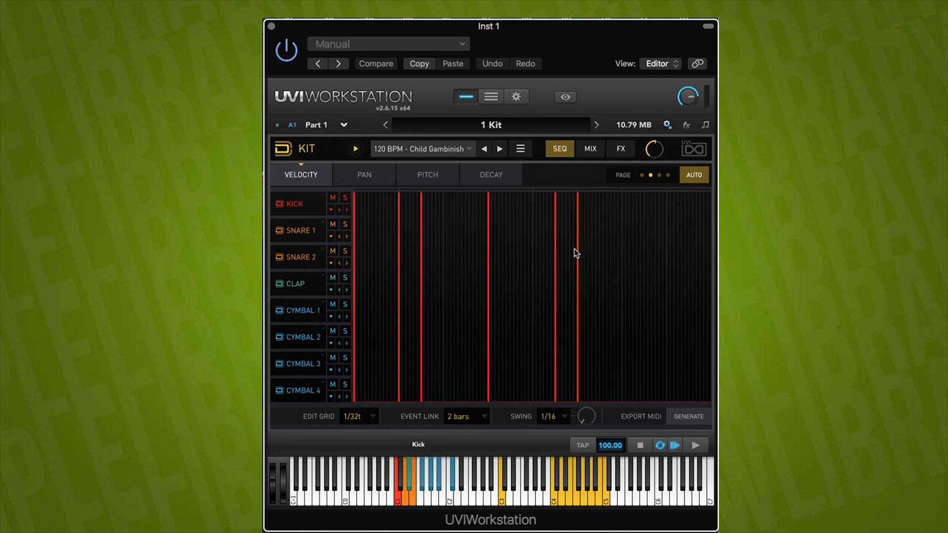
{"action": "left_click", "coordinate": [329, 211]}
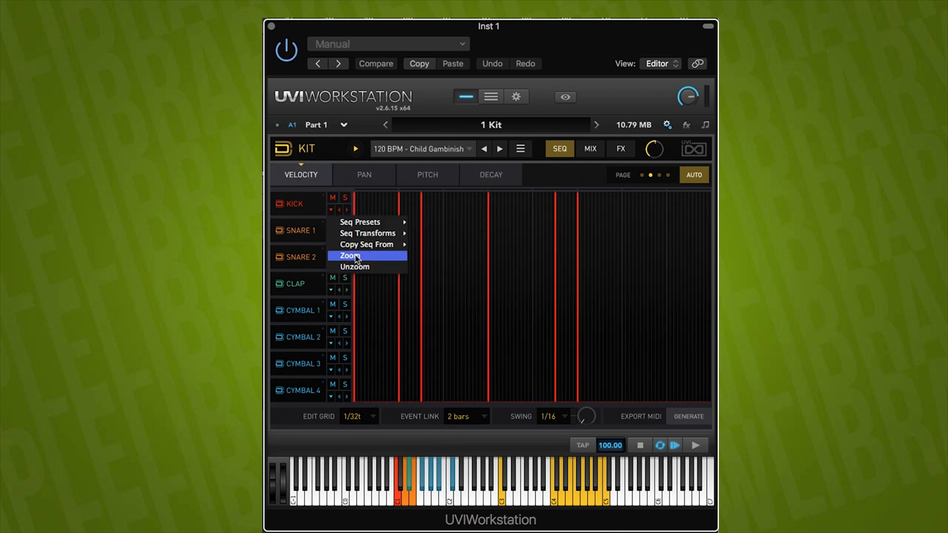
{"action": "mouse_move", "coordinate": [362, 247]}
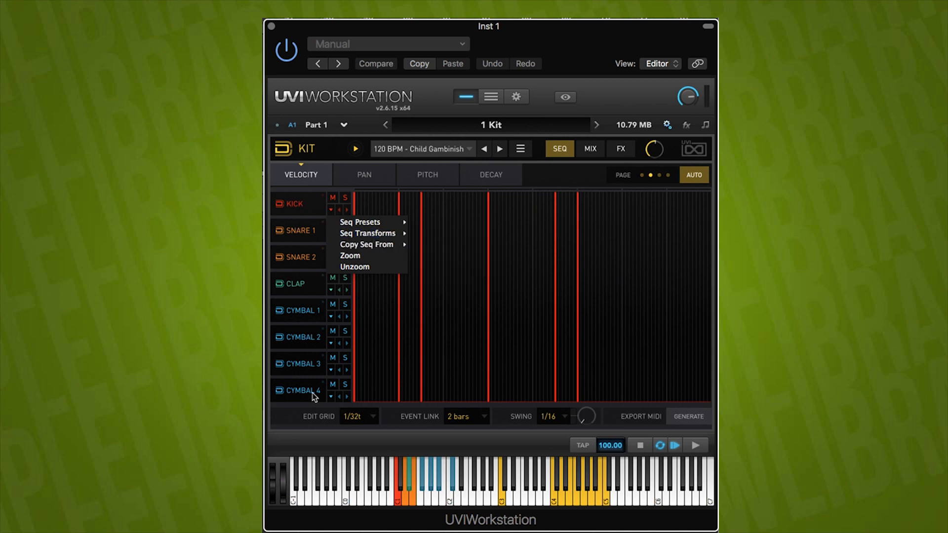
{"action": "left_click", "coordinate": [307, 203]}
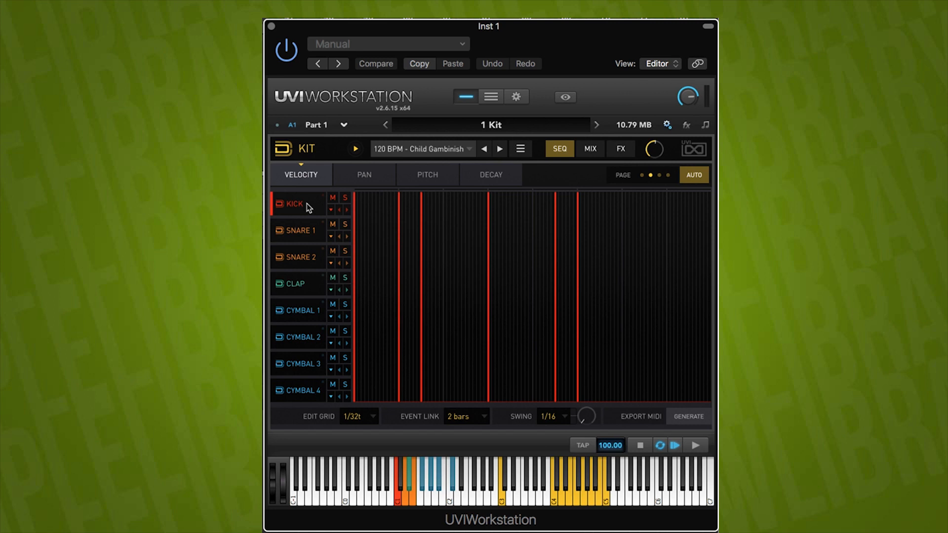
{"action": "left_click", "coordinate": [287, 150]}
Load the 130 BPM - Funeste kit from the Trap category and start playing its pattern
{"action": "left_click", "coordinate": [404, 151]}
{"action": "mouse_move", "coordinate": [475, 204]}
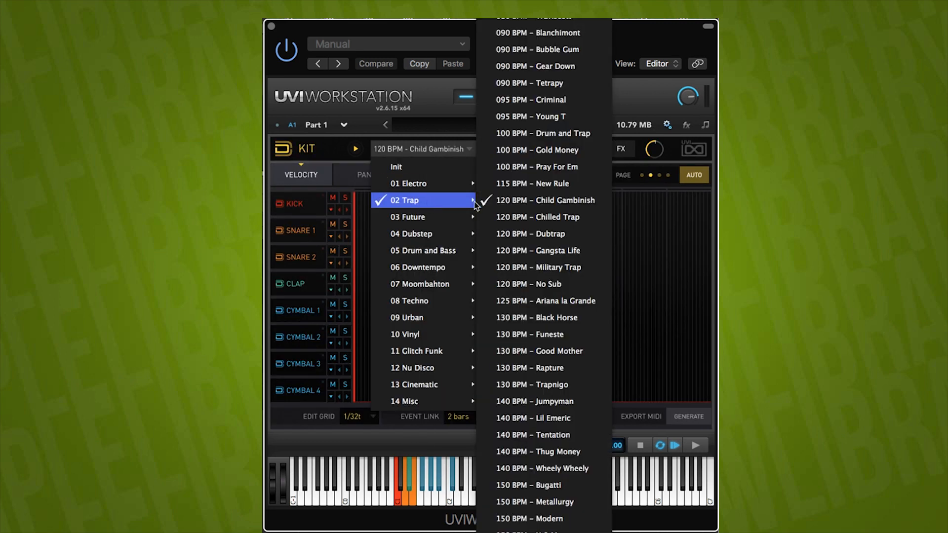
{"action": "left_click", "coordinate": [553, 332]}
{"action": "left_click", "coordinate": [355, 149]}
Unzoom the Kick lane to bring back all the lanes, listen to the Funeste pattern and stop it
{"action": "right_click", "coordinate": [342, 221]}
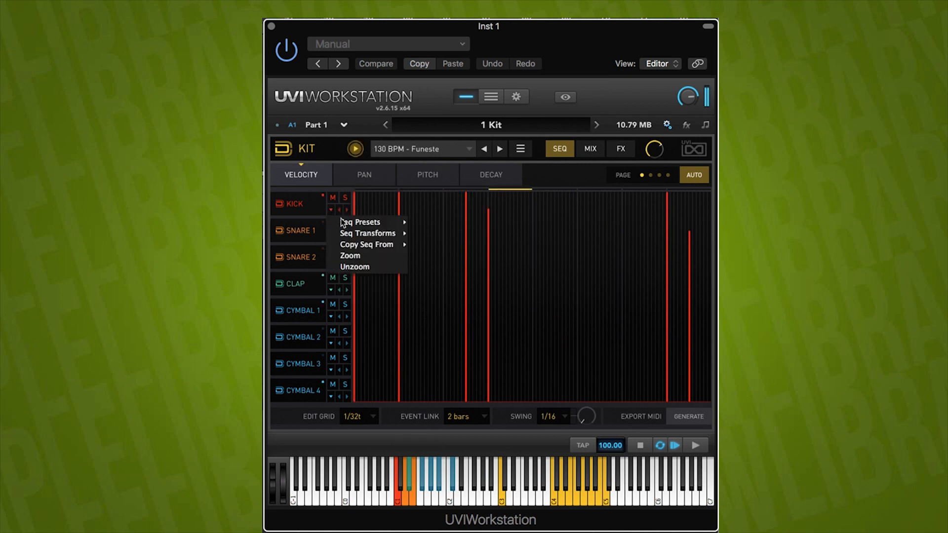
{"action": "left_click", "coordinate": [357, 268]}
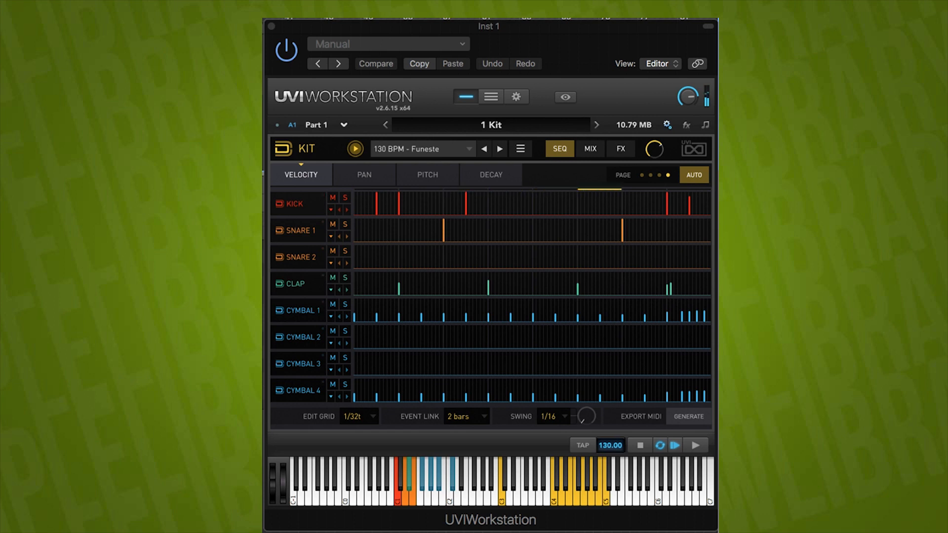
{"action": "left_click", "coordinate": [355, 149]}
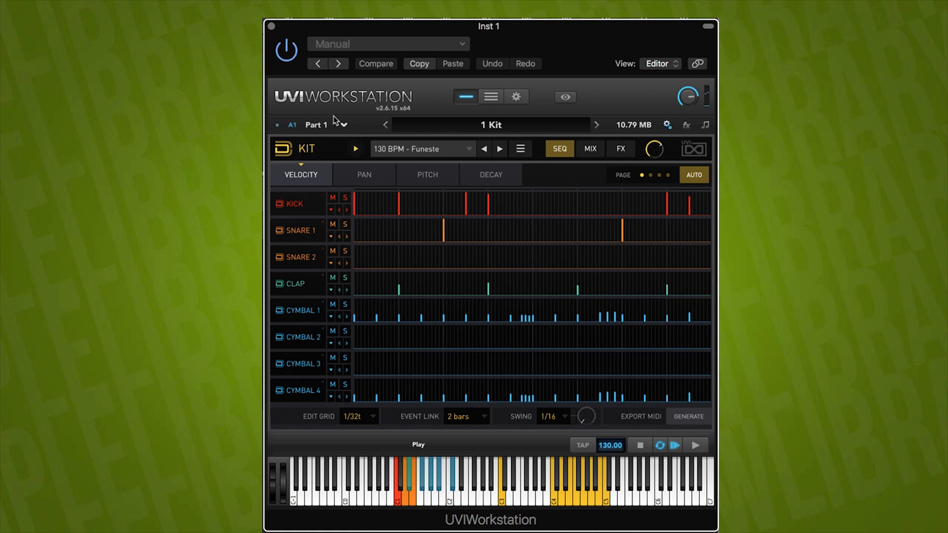
Load the 140 BPM - Thug Money kit from the Trap category and start playing its pattern
{"action": "left_click", "coordinate": [423, 151]}
{"action": "mouse_move", "coordinate": [416, 200]}
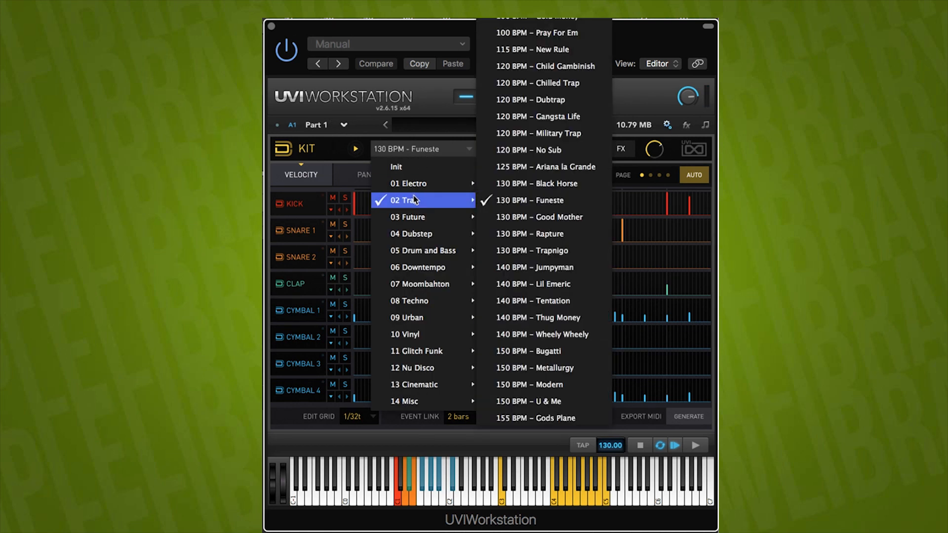
{"action": "left_click", "coordinate": [511, 318]}
{"action": "left_click", "coordinate": [355, 149]}
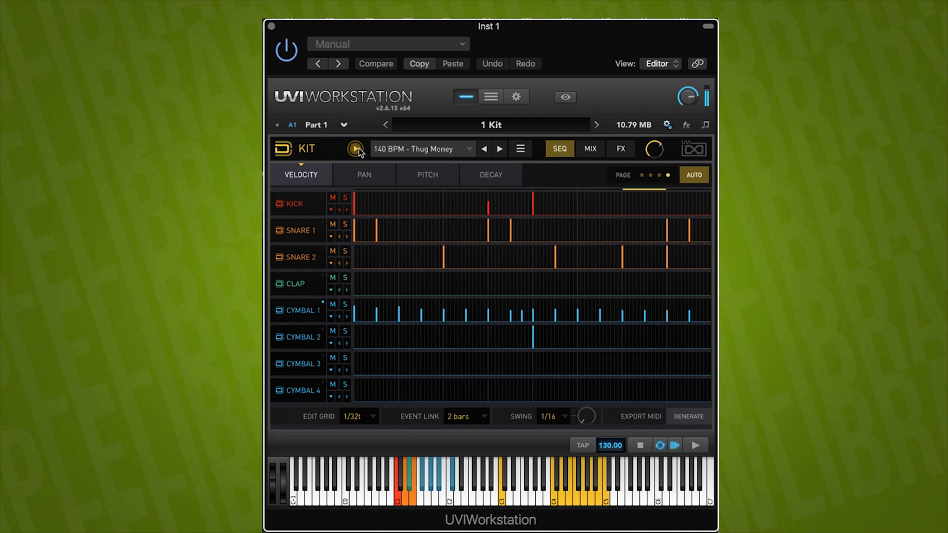
Load the 140 BPM - Trapstep kit from the Future category and audition its pattern, stopping it after listening
{"action": "left_click", "coordinate": [420, 149]}
{"action": "mouse_move", "coordinate": [416, 203]}
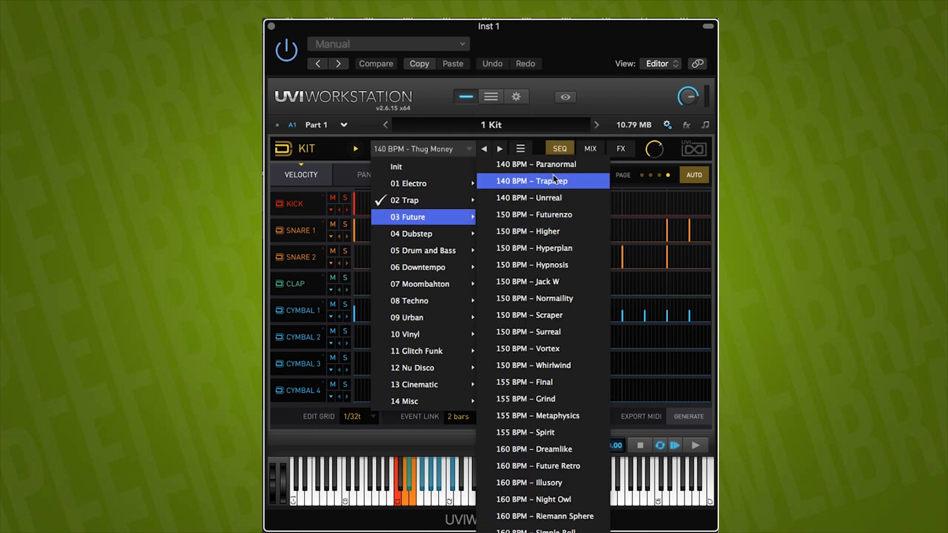
{"action": "left_click", "coordinate": [553, 178]}
{"action": "left_click", "coordinate": [356, 149]}
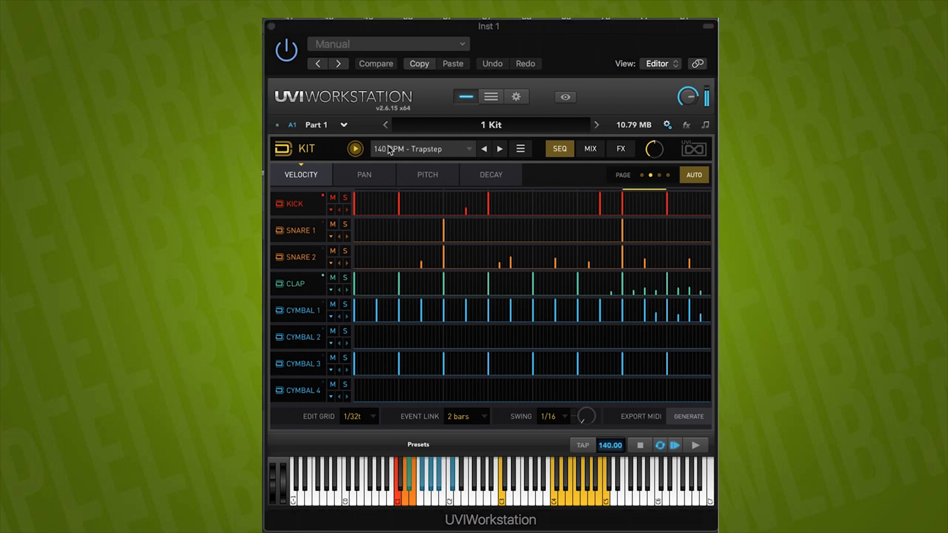
{"action": "left_click", "coordinate": [355, 150]}
Load the 150 BPM - Hyperplan kit from the Future category and start playing its pattern
{"action": "left_click", "coordinate": [426, 153]}
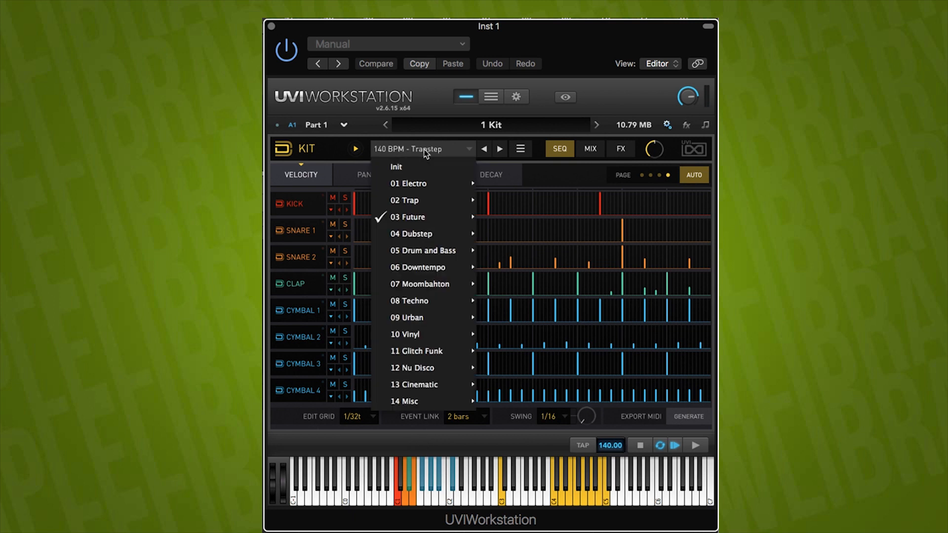
{"action": "mouse_move", "coordinate": [409, 217]}
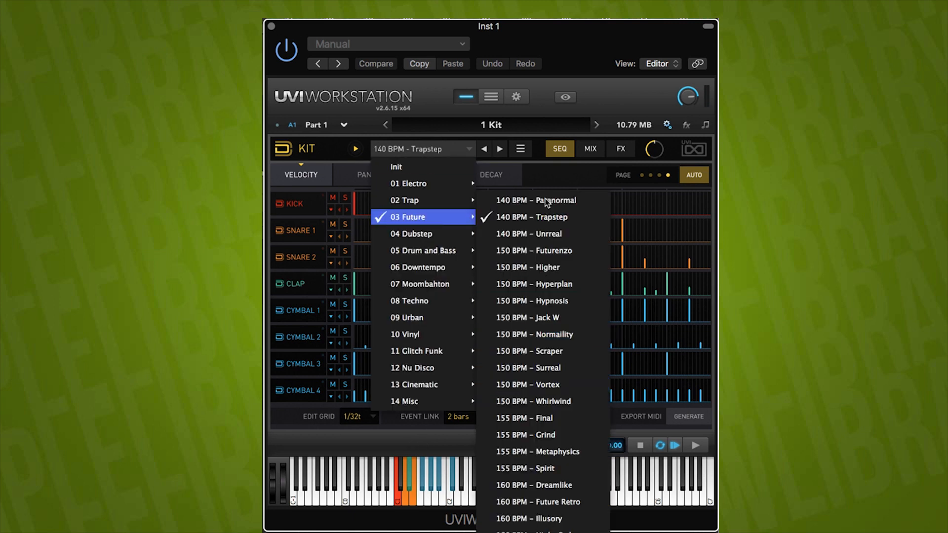
{"action": "left_click", "coordinate": [564, 285]}
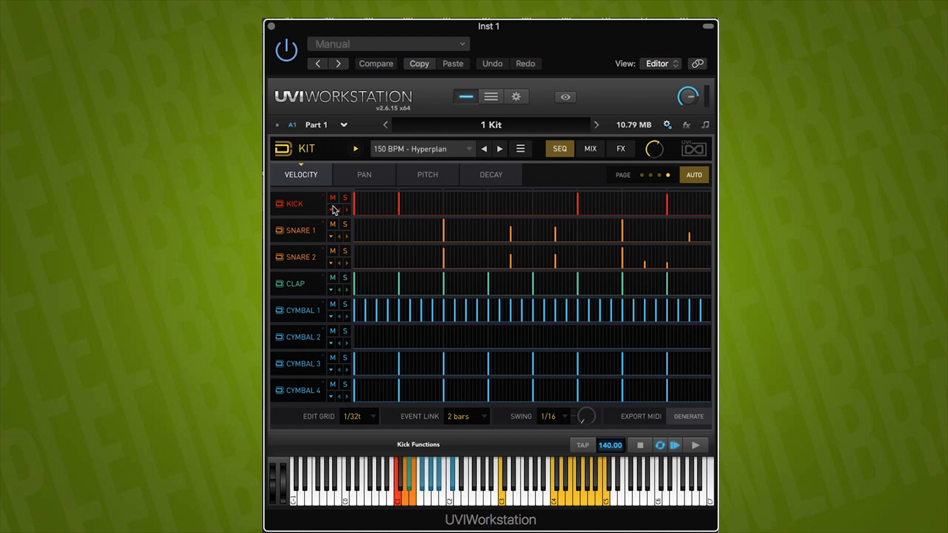
{"action": "left_click", "coordinate": [356, 149]}
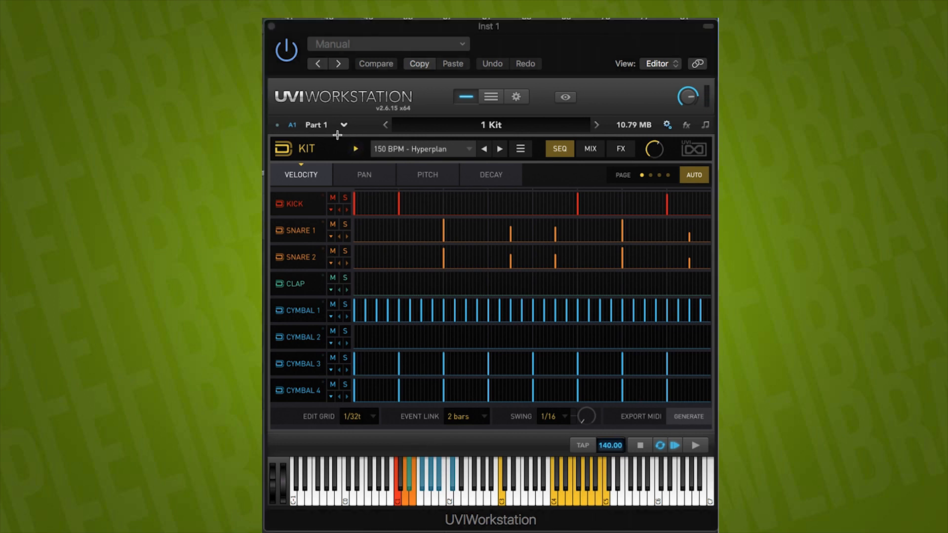
{"action": "left_click", "coordinate": [356, 148]}
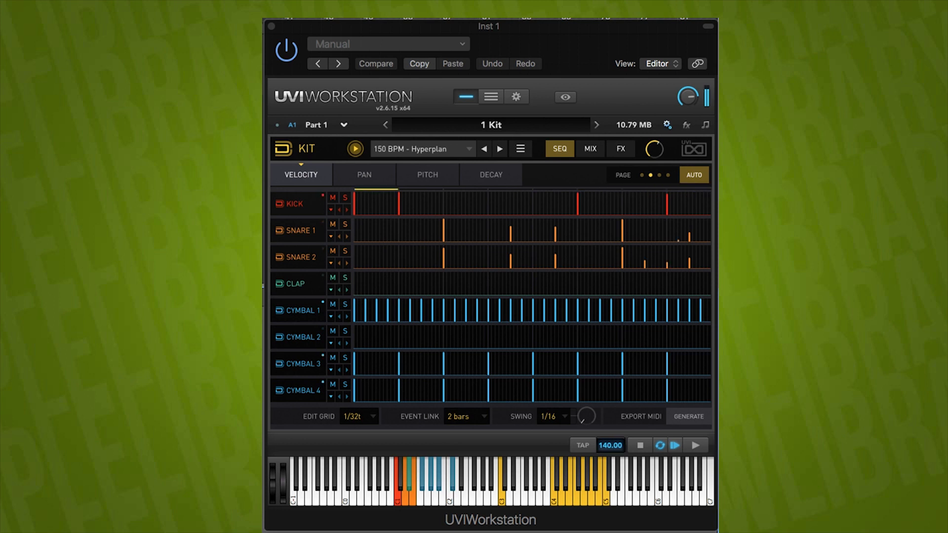
Switch to the 150 BPM - Whirlwind kit from the Future category while the pattern keeps playing
{"action": "left_click", "coordinate": [428, 154]}
{"action": "mouse_move", "coordinate": [444, 217]}
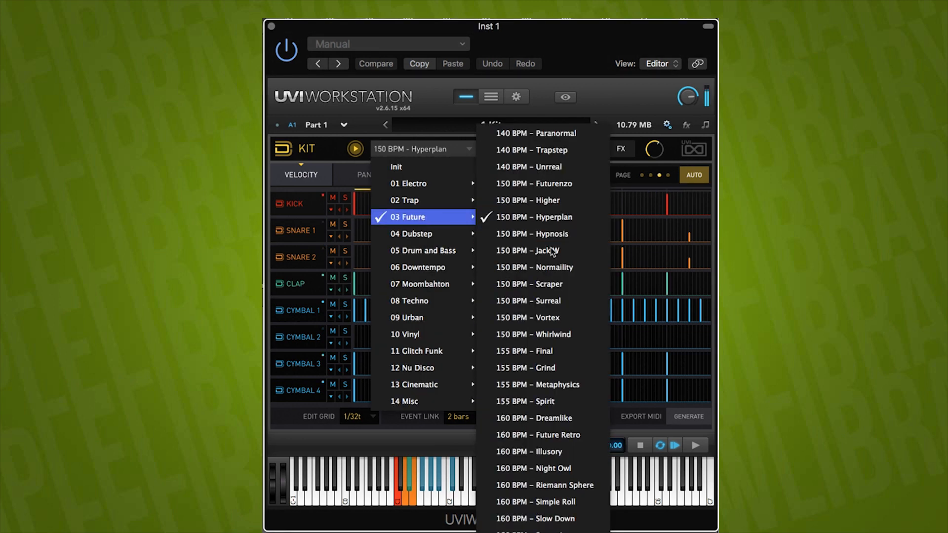
{"action": "left_click", "coordinate": [553, 341]}
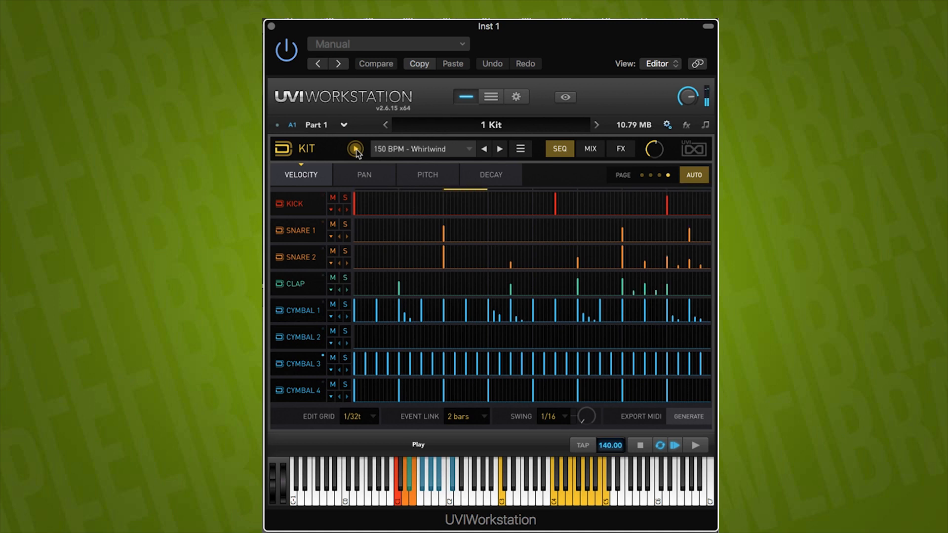
Load the 140 BPM - Dubstep Straight kit from the Dubstep category and advance to the following kit, 140 BPM - FutureStep
{"action": "left_click", "coordinate": [400, 149]}
{"action": "mouse_move", "coordinate": [419, 233]}
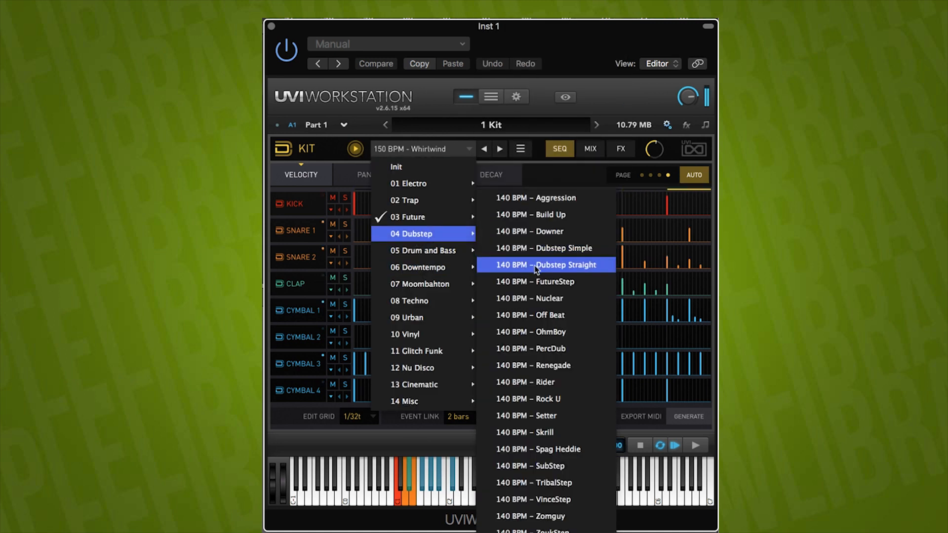
{"action": "left_click", "coordinate": [503, 266]}
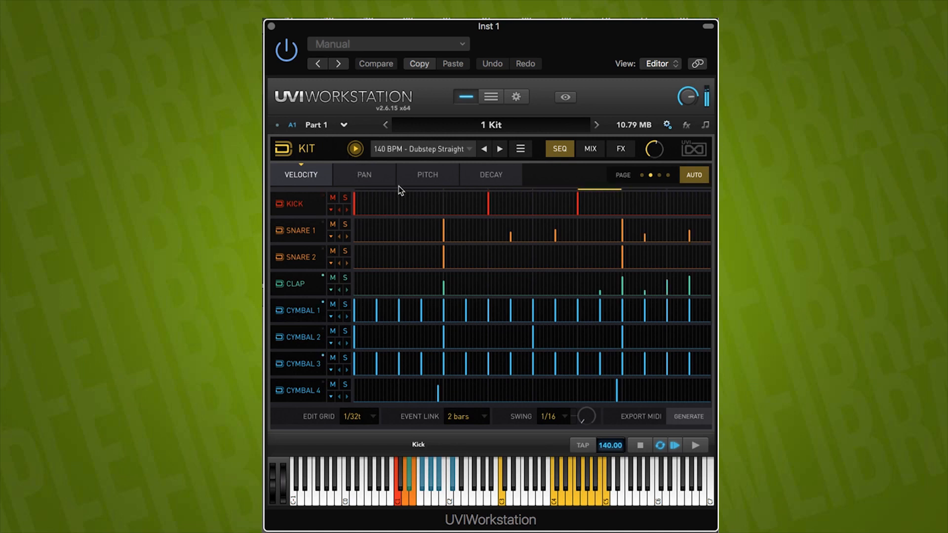
{"action": "left_click", "coordinate": [499, 148]}
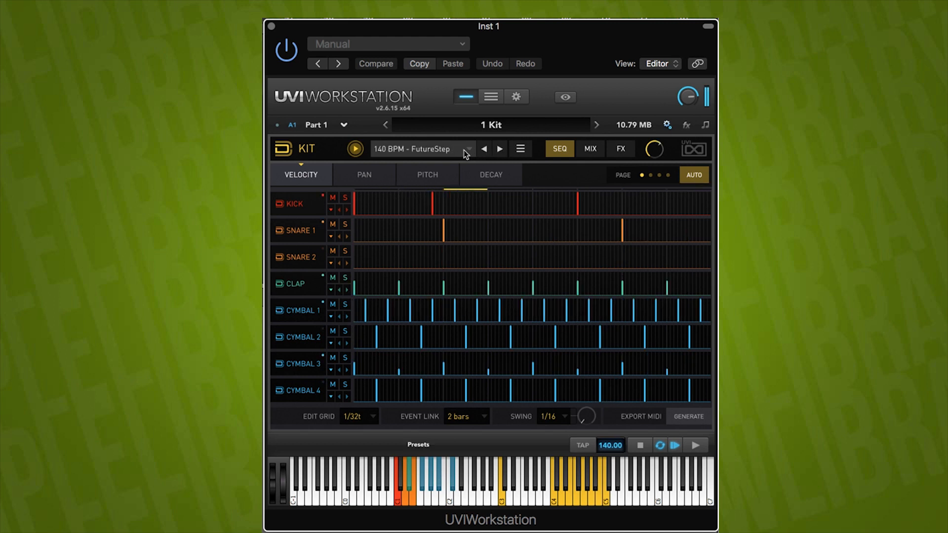
Load the 140 BPM - Renegade kit from the Dubstep category during playback
{"action": "left_click", "coordinate": [437, 149]}
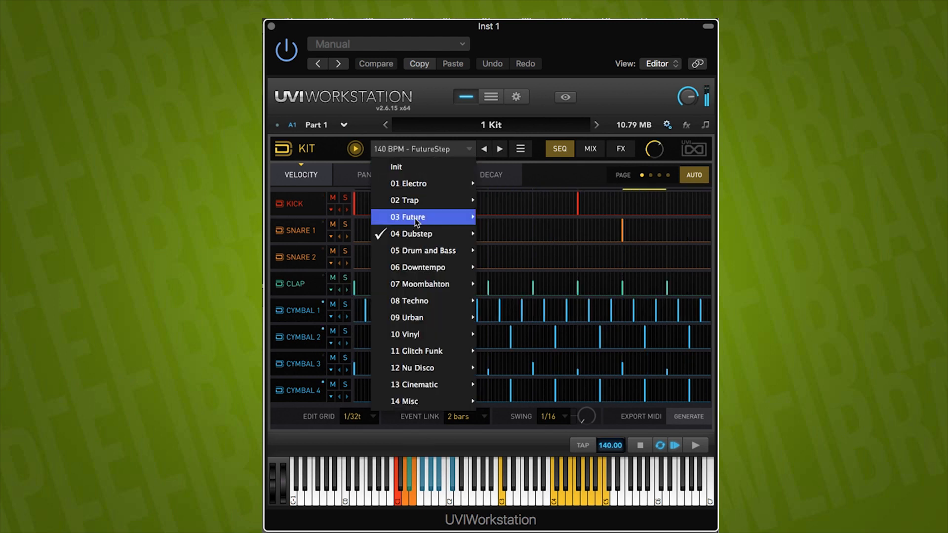
{"action": "mouse_move", "coordinate": [416, 236]}
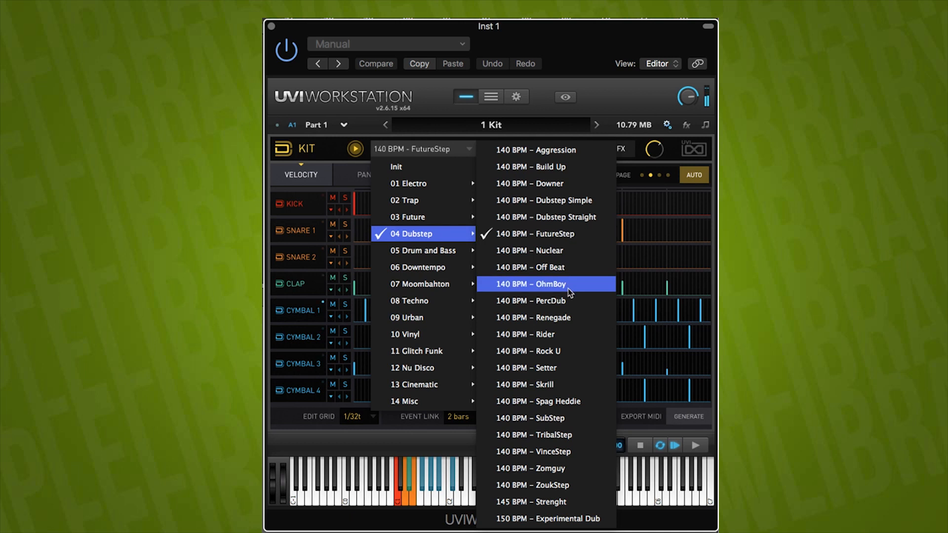
{"action": "left_click", "coordinate": [564, 317]}
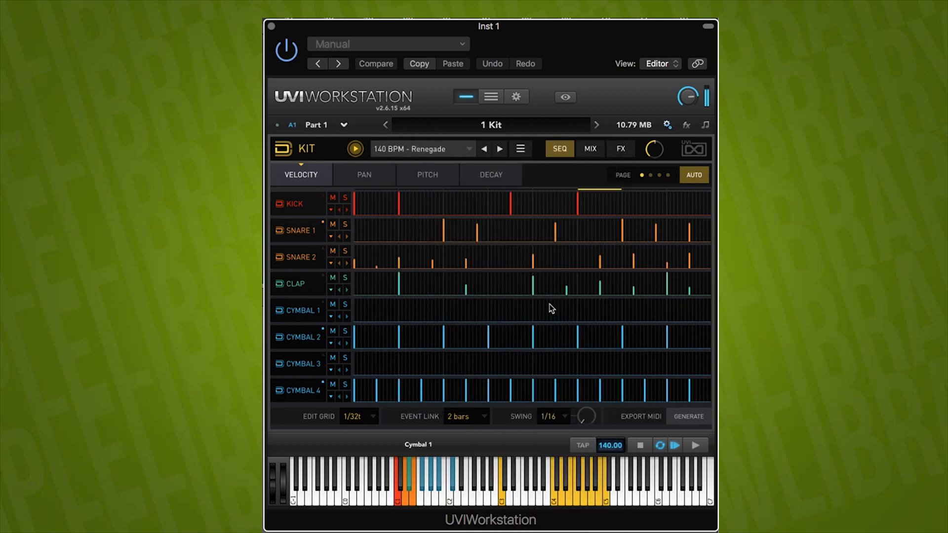
Load the 140 BPM - Spag Heddie kit from the Dubstep category, restart its pattern and stop playback
{"action": "left_click", "coordinate": [434, 147]}
{"action": "mouse_move", "coordinate": [408, 233]}
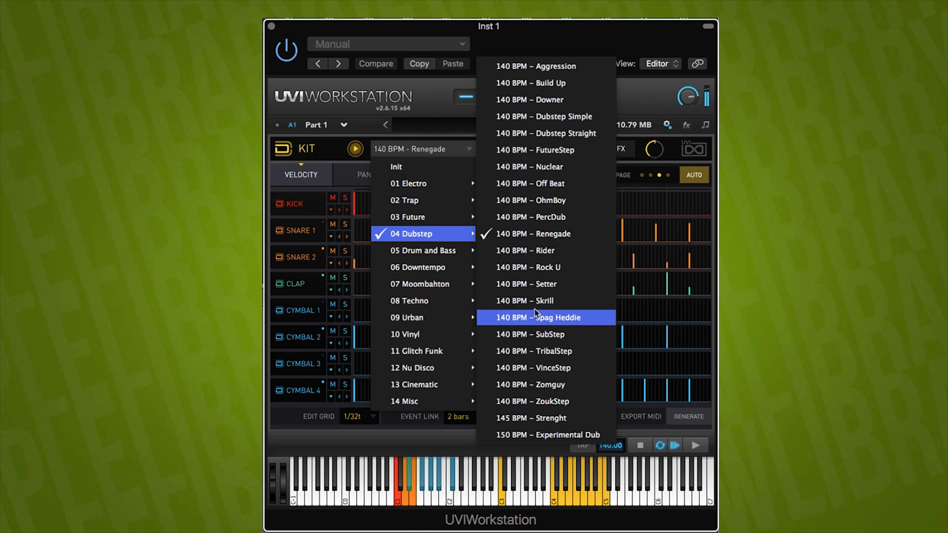
{"action": "left_click", "coordinate": [543, 317]}
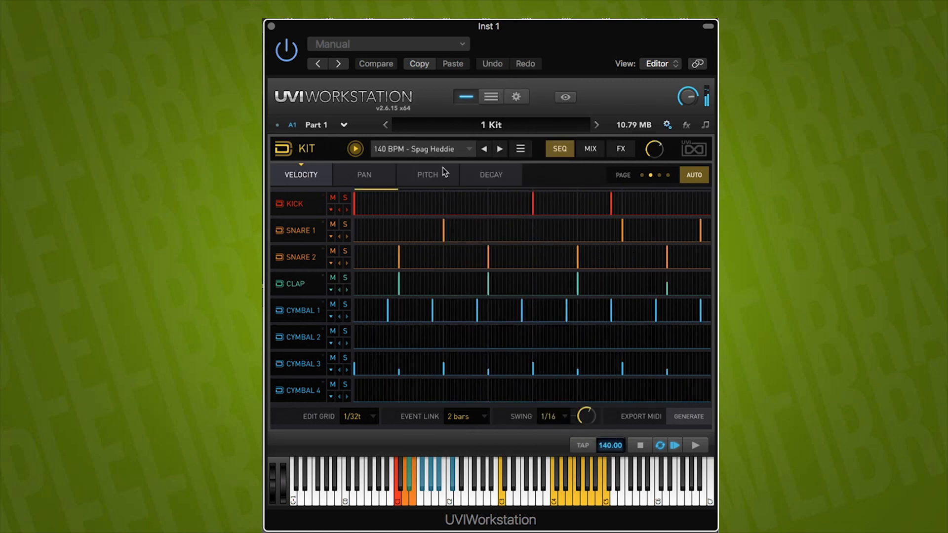
{"action": "left_click", "coordinate": [355, 149]}
{"action": "left_click", "coordinate": [355, 149]}
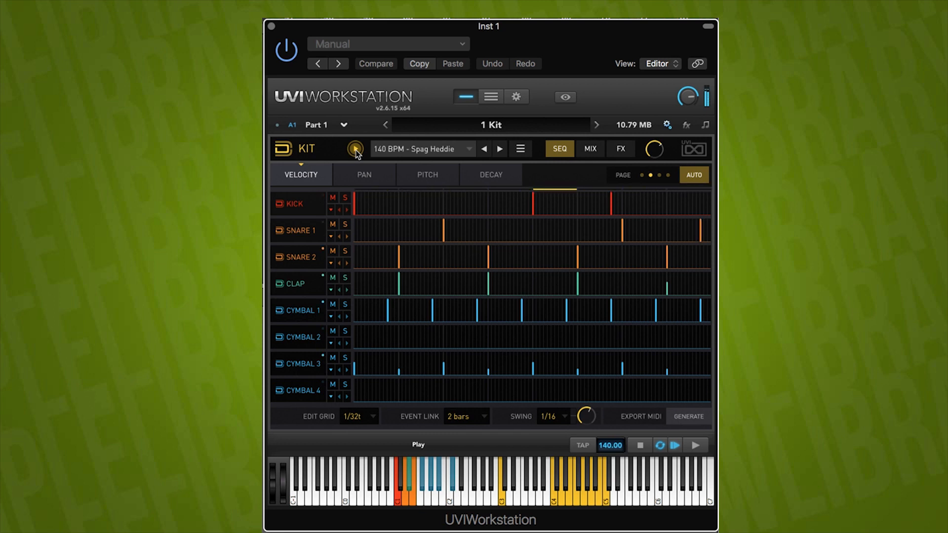
{"action": "left_click", "coordinate": [356, 149]}
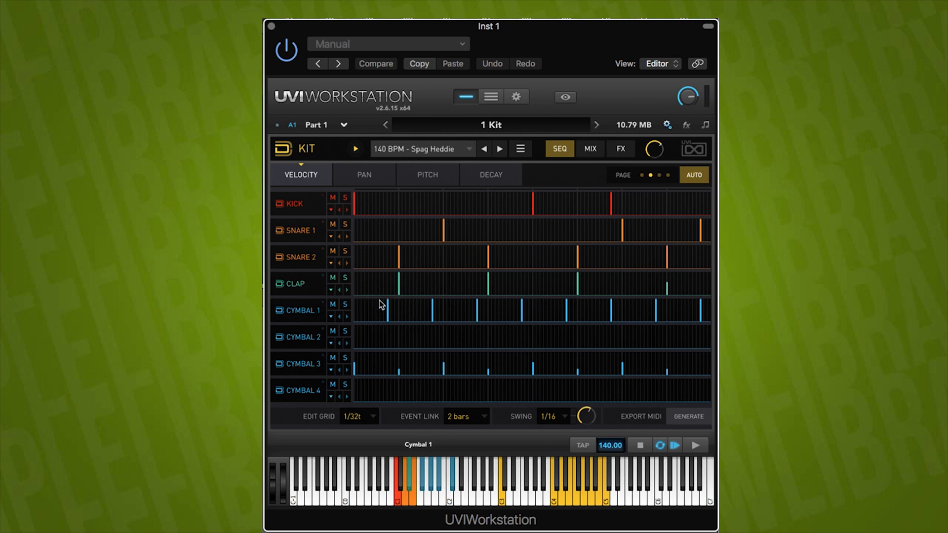
Load the 140 BPM - VinceStep kit from the Dubstep category, play its pattern and stop it
{"action": "left_click", "coordinate": [437, 149]}
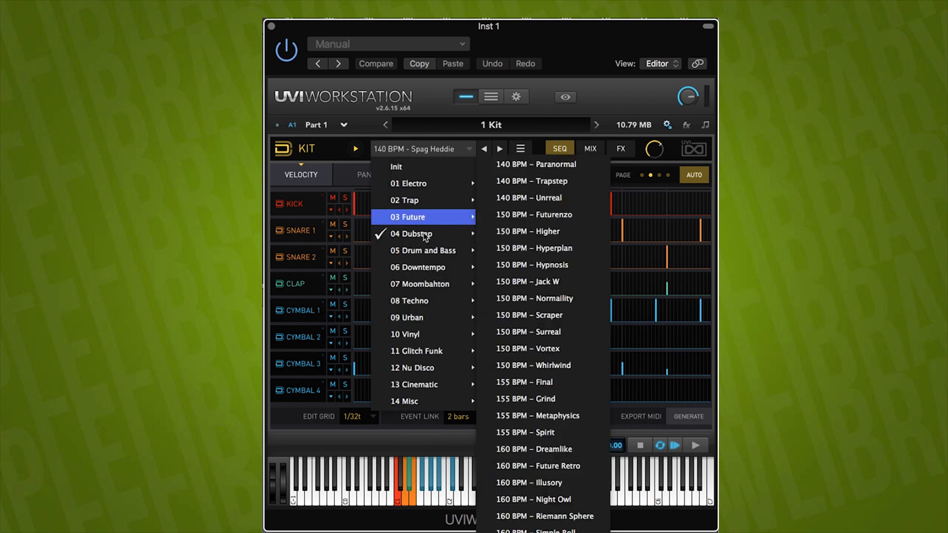
{"action": "mouse_move", "coordinate": [422, 236]}
{"action": "left_click", "coordinate": [563, 286]}
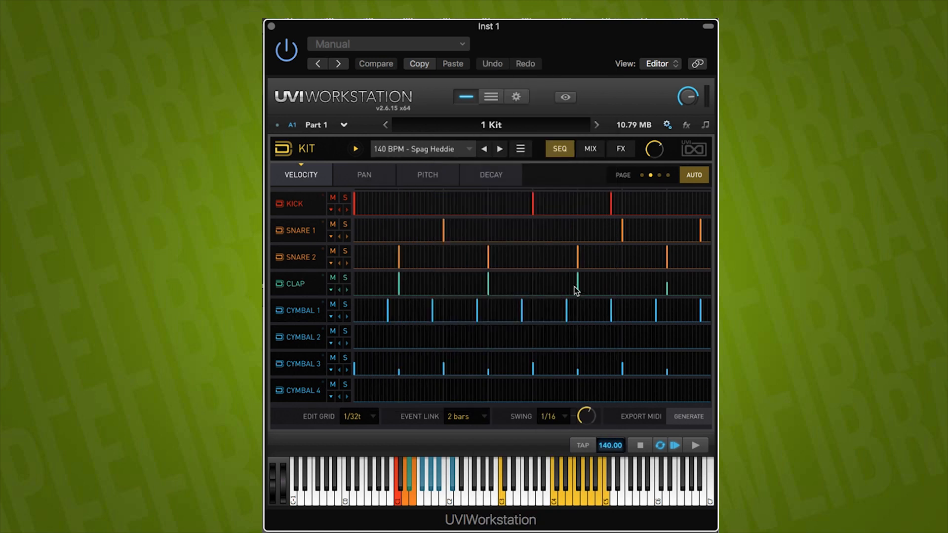
{"action": "left_click", "coordinate": [357, 149]}
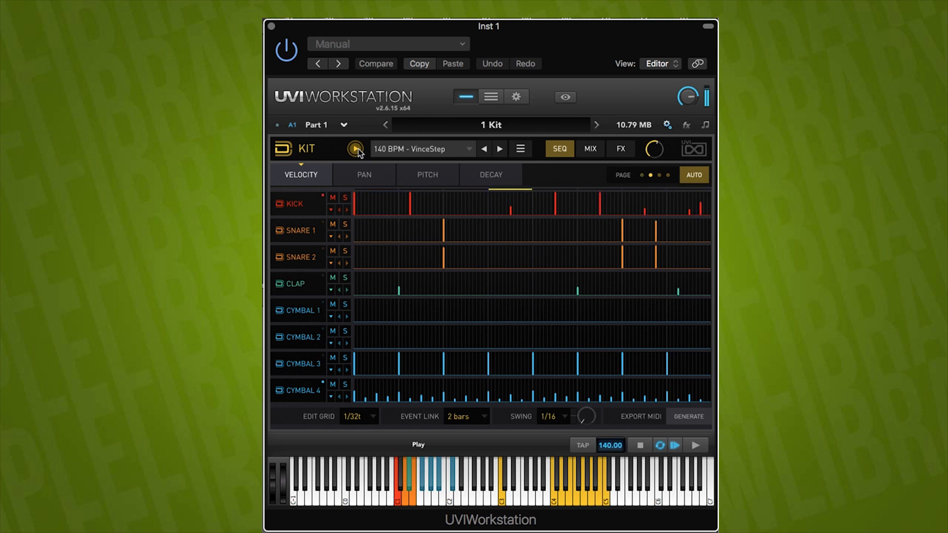
{"action": "left_click", "coordinate": [356, 149]}
Load the 160 BPM - Hard Kick kit from the Drum and Bass category and play its pattern
{"action": "left_click", "coordinate": [396, 149]}
{"action": "left_click", "coordinate": [535, 265]}
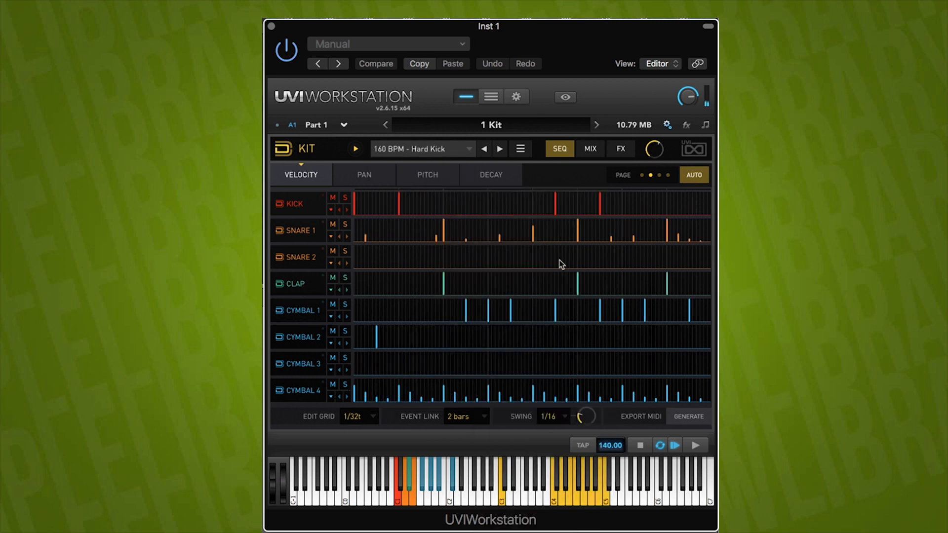
{"action": "left_click", "coordinate": [356, 149]}
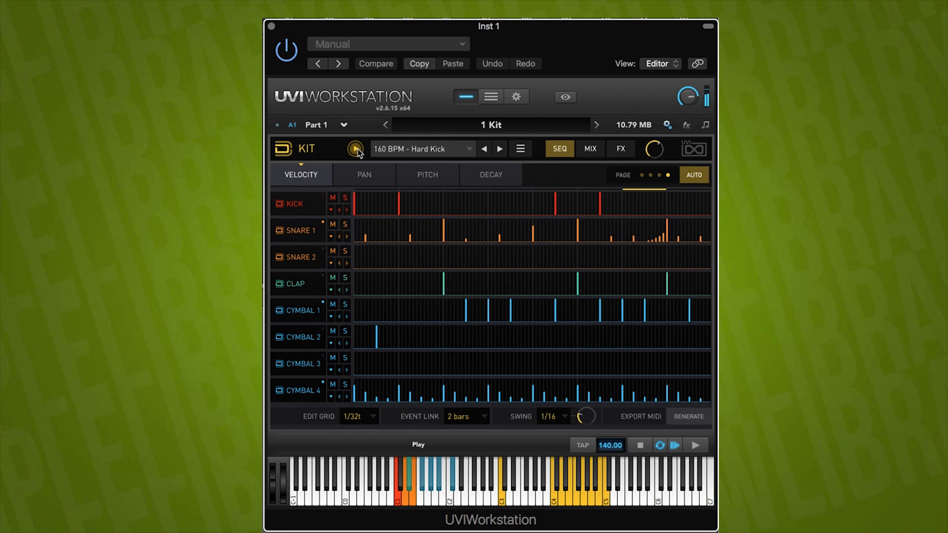
Load the 165 BPM - Incessant kit from the Drum and Bass category and start its pattern
{"action": "left_click", "coordinate": [406, 149]}
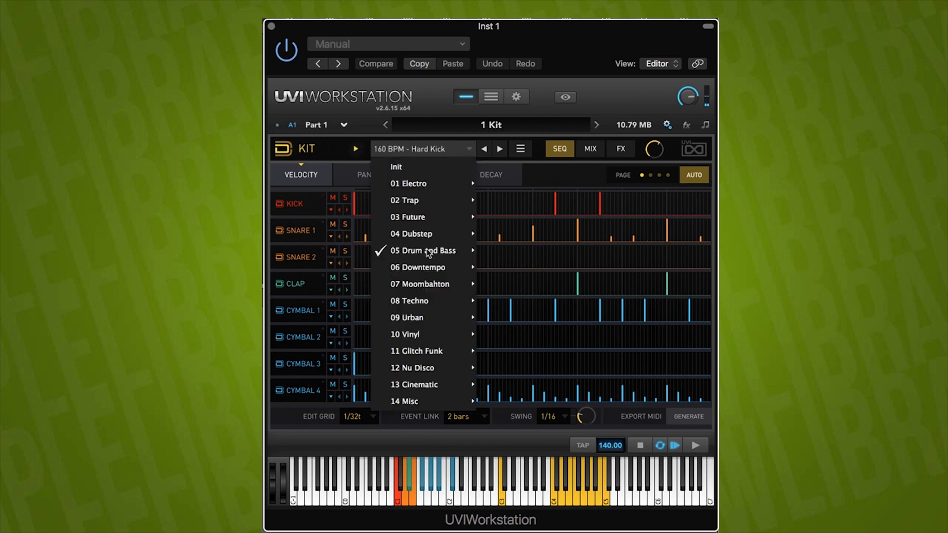
{"action": "mouse_move", "coordinate": [425, 255]}
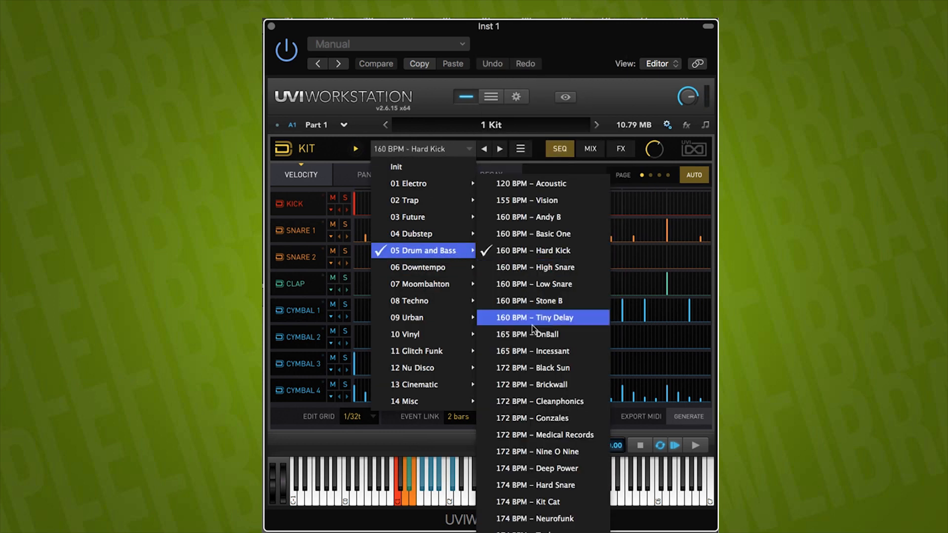
{"action": "left_click", "coordinate": [533, 350]}
{"action": "left_click", "coordinate": [356, 148]}
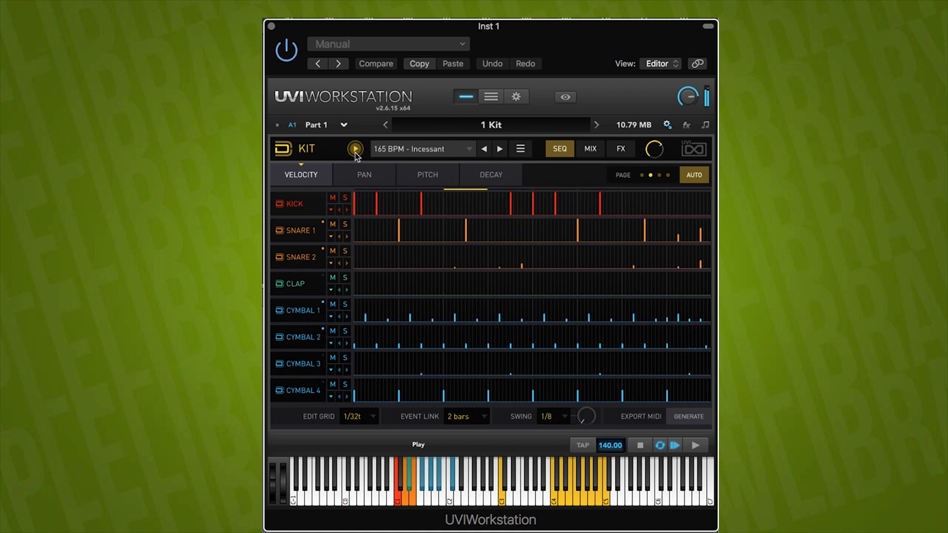
Switch to the 172 BPM - Cleanphonics kit from the Drum and Bass category while the pattern keeps playing
{"action": "left_click", "coordinate": [438, 153]}
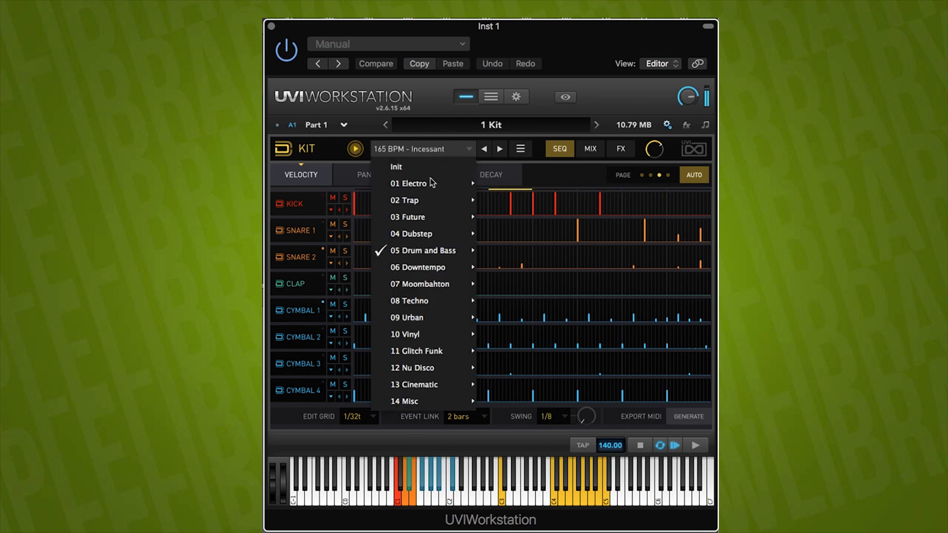
{"action": "mouse_move", "coordinate": [444, 250]}
{"action": "left_click", "coordinate": [544, 301]}
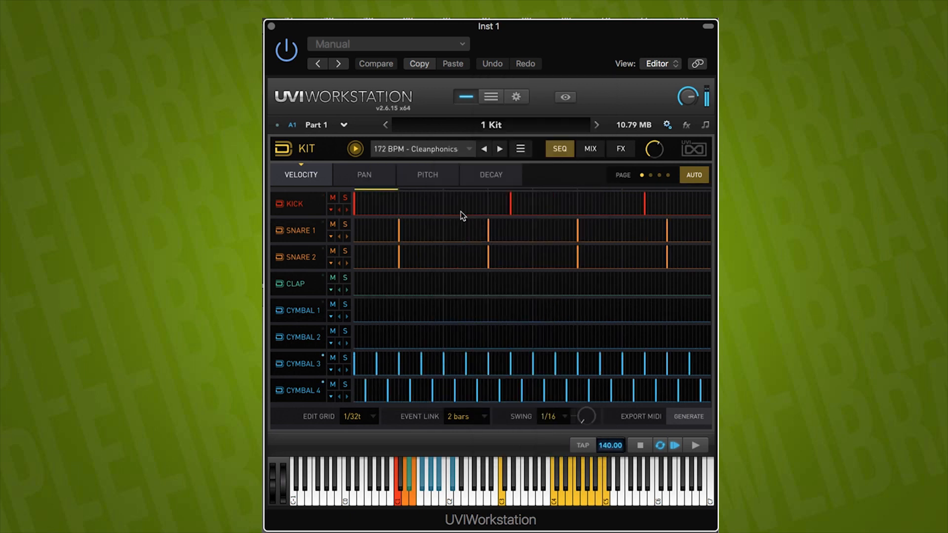
Load the 174 BPM - Deep Power kit from the Drum and Bass category, stopping and restarting its pattern
{"action": "left_click", "coordinate": [411, 150]}
{"action": "mouse_move", "coordinate": [425, 250]}
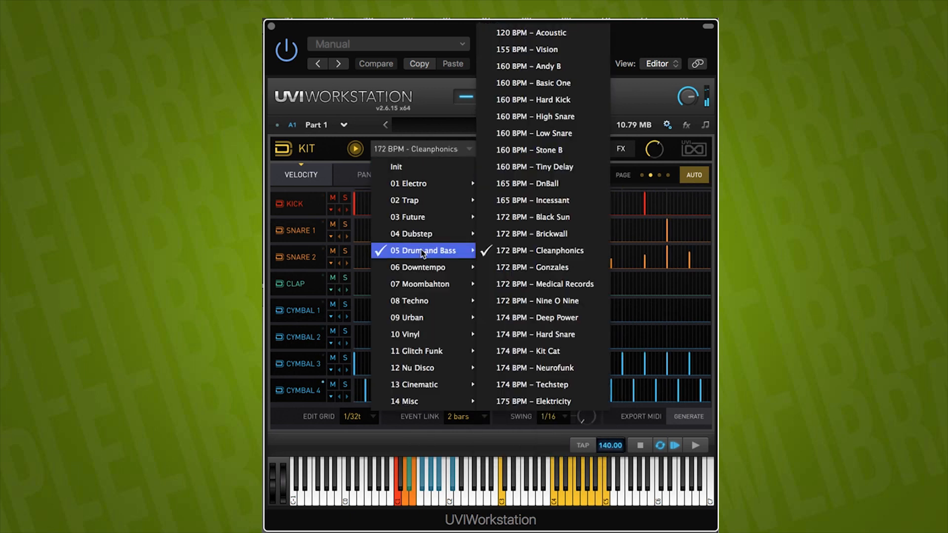
{"action": "left_click", "coordinate": [549, 320]}
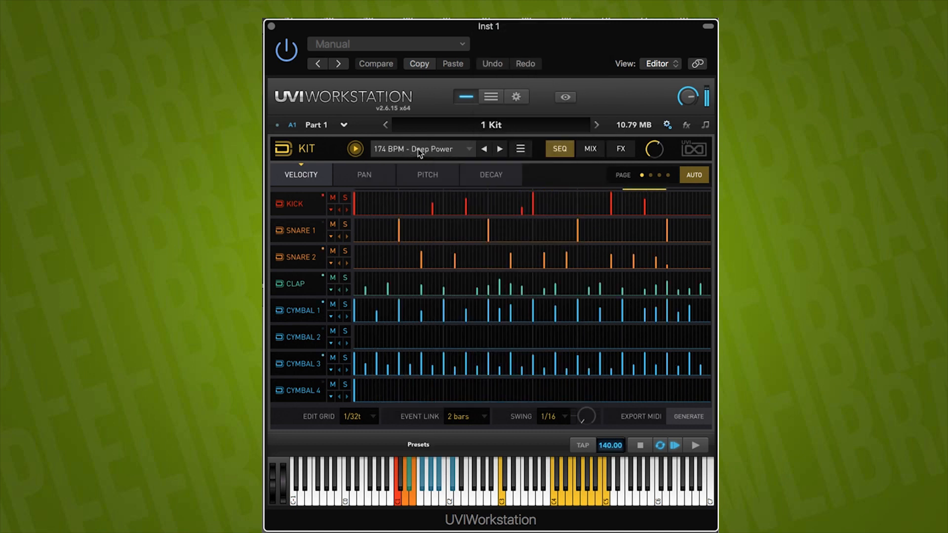
{"action": "left_click", "coordinate": [356, 148]}
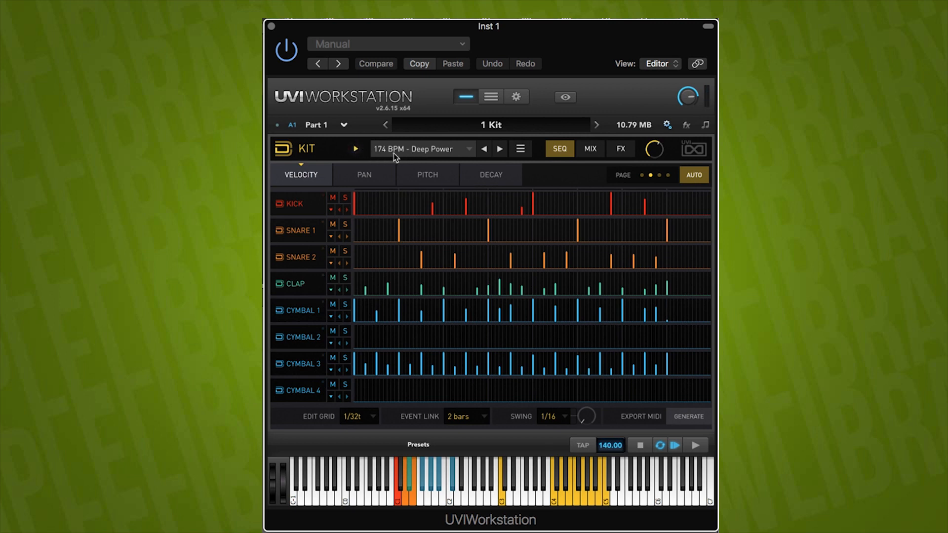
{"action": "left_click", "coordinate": [356, 149]}
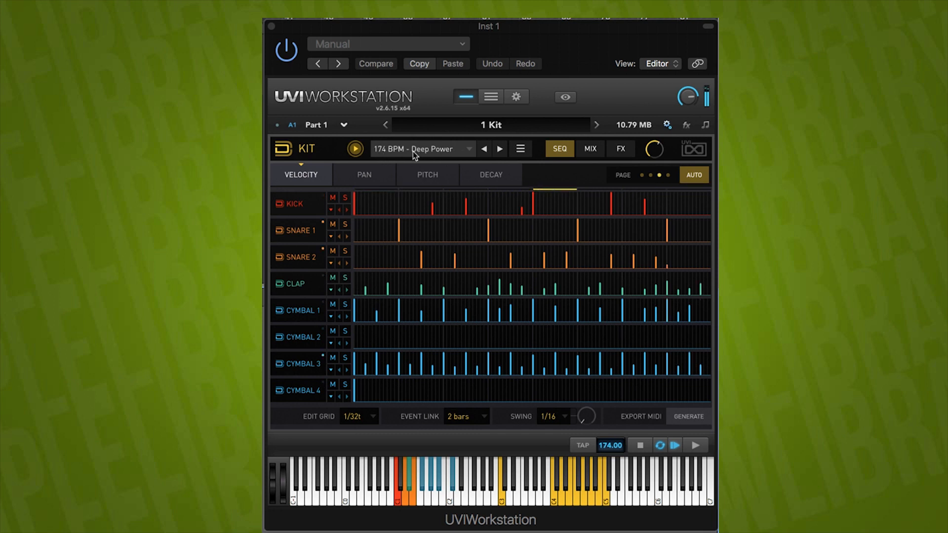
Switch to the 174 BPM - Neurofunk kit from the Drum and Bass category during playback
{"action": "left_click", "coordinate": [413, 151]}
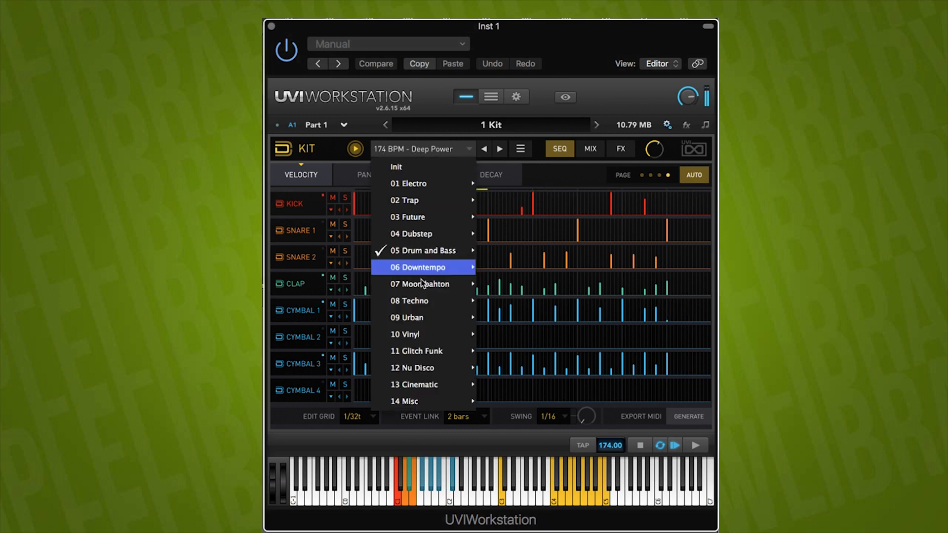
{"action": "mouse_move", "coordinate": [423, 278]}
{"action": "mouse_move", "coordinate": [431, 255]}
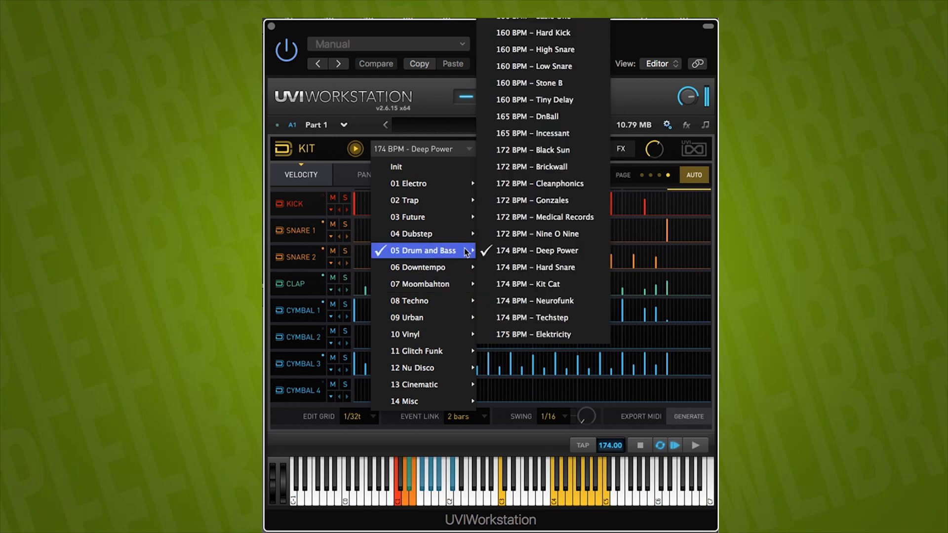
{"action": "left_click", "coordinate": [508, 301]}
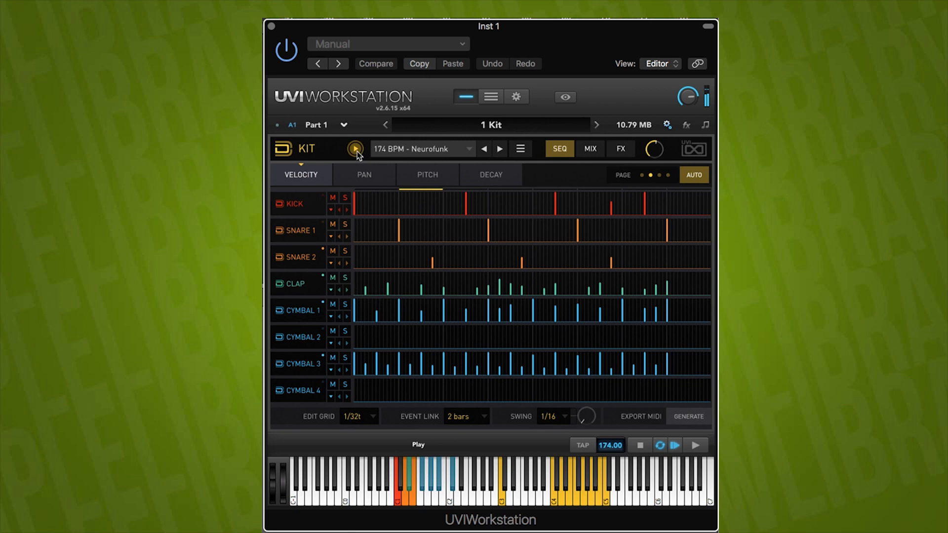
Load the 140 BPM - Slow Deep kit from the Downtempo category and stop playback
{"action": "left_click", "coordinate": [400, 148]}
{"action": "mouse_move", "coordinate": [419, 269]}
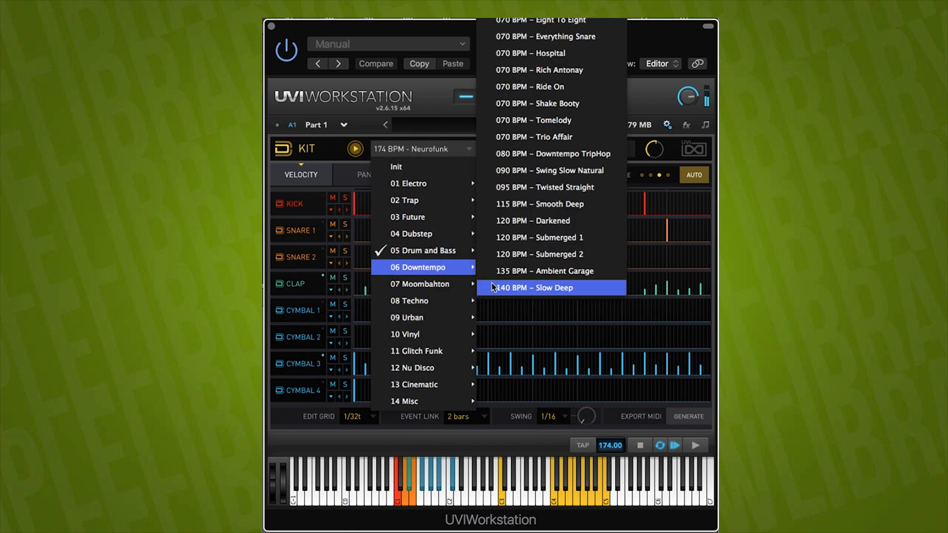
{"action": "left_click", "coordinate": [535, 287]}
{"action": "left_click", "coordinate": [355, 149]}
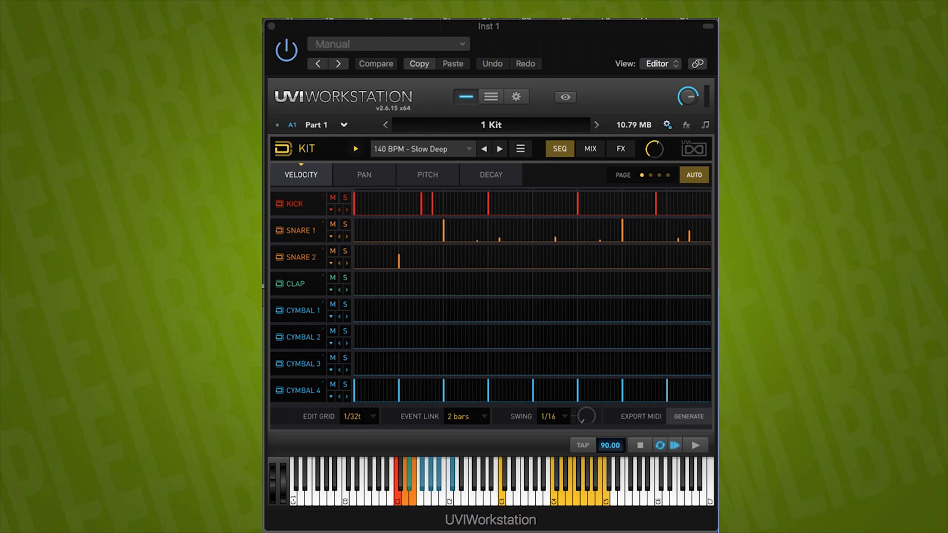
Load the 070 BPM - Eight To Eight kit from the Downtempo category and play its pattern
{"action": "left_click", "coordinate": [392, 151]}
{"action": "mouse_move", "coordinate": [422, 271]}
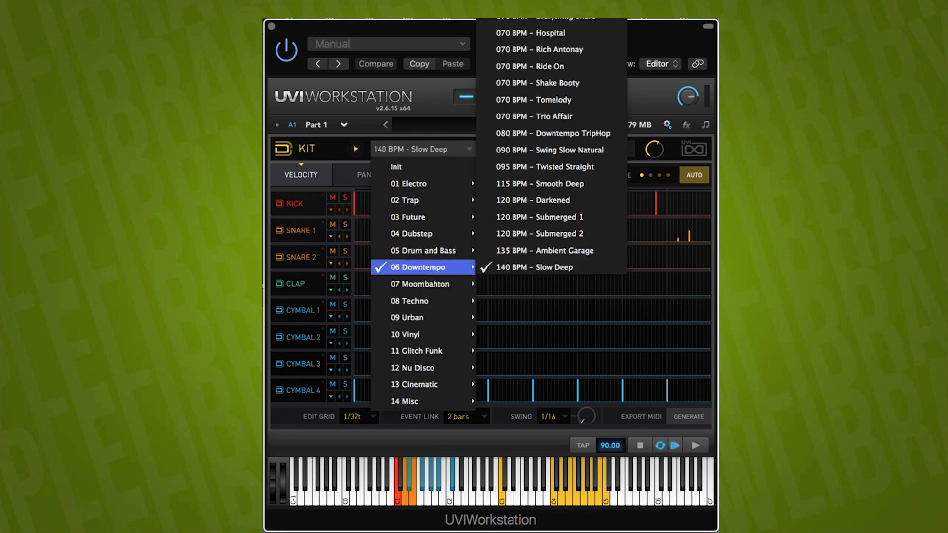
{"action": "mouse_move", "coordinate": [377, 184]}
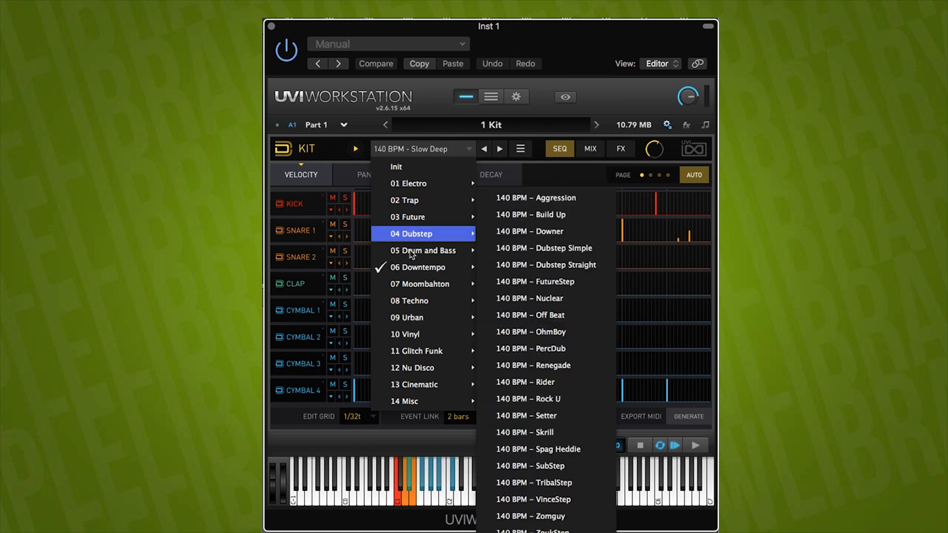
{"action": "left_click", "coordinate": [543, 20]}
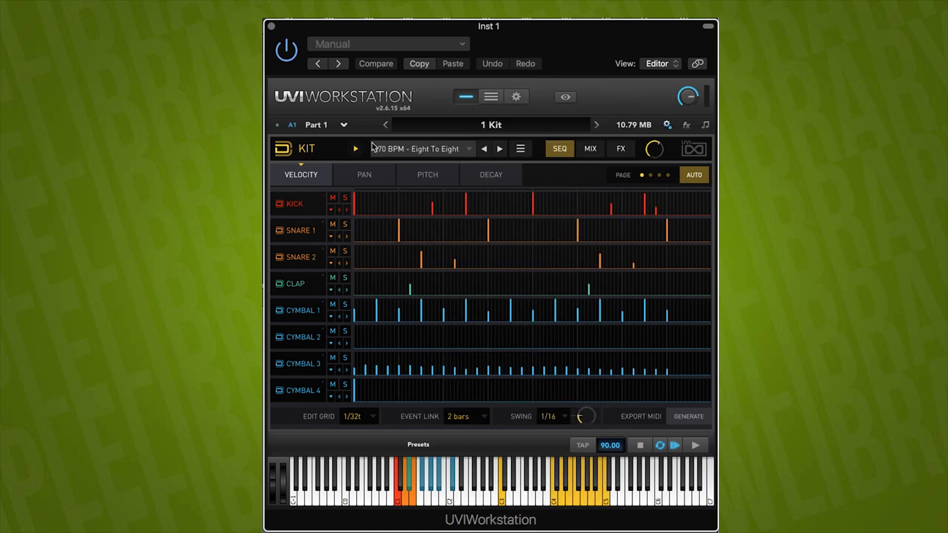
{"action": "left_click", "coordinate": [356, 149]}
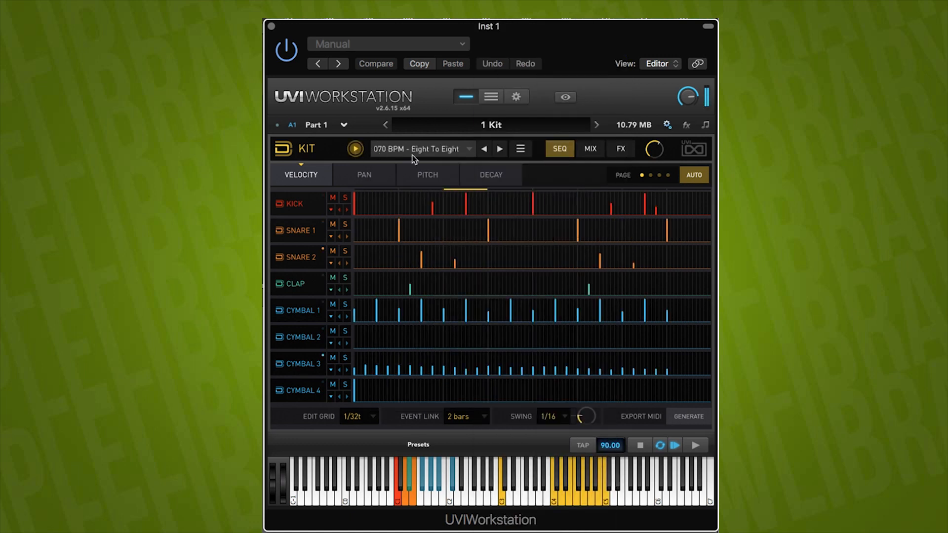
Switch to the 070 BPM - Rich Antonay kit from the Downtempo category while the pattern keeps playing
{"action": "left_click", "coordinate": [437, 150]}
{"action": "mouse_move", "coordinate": [435, 267]}
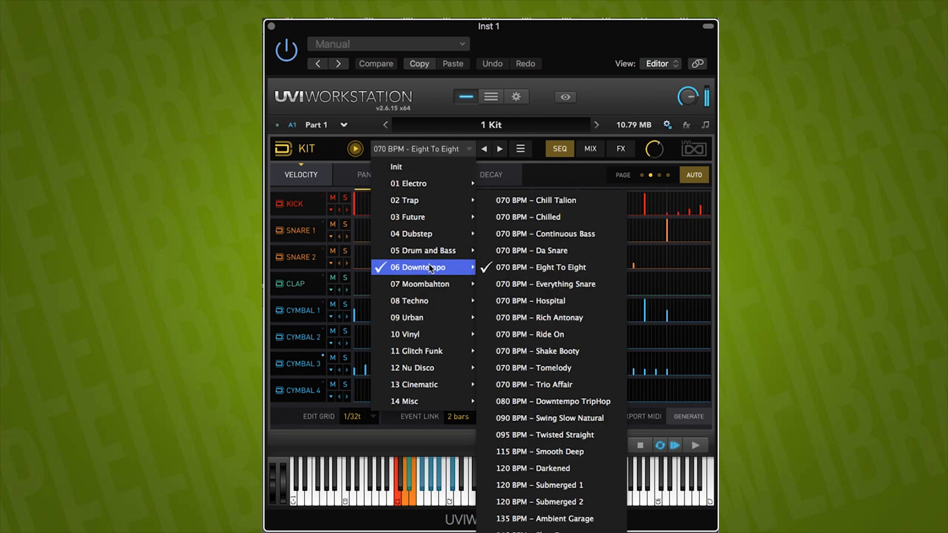
{"action": "left_click", "coordinate": [554, 321]}
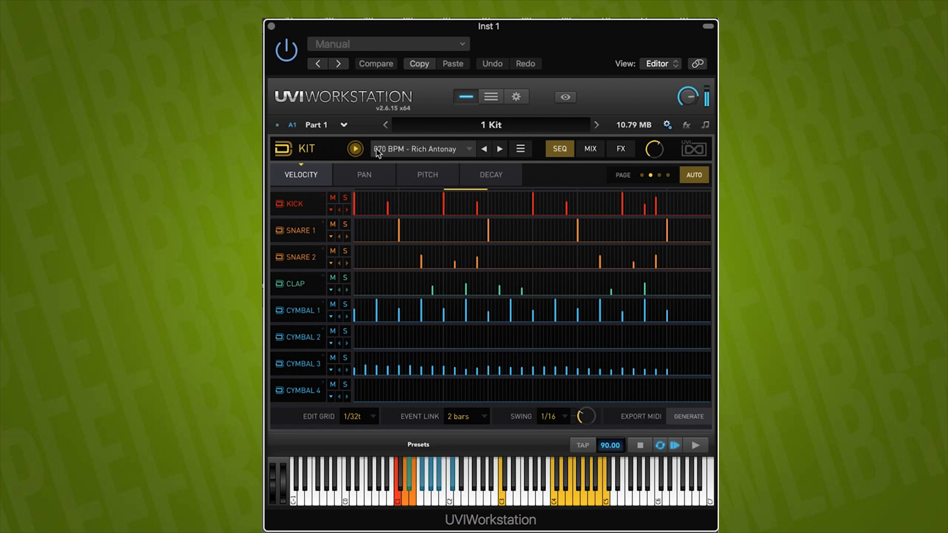
Load the 070 BPM - Tomelody kit from the Downtempo category during playback and stop the pattern
{"action": "left_click", "coordinate": [431, 147]}
{"action": "mouse_move", "coordinate": [423, 269]}
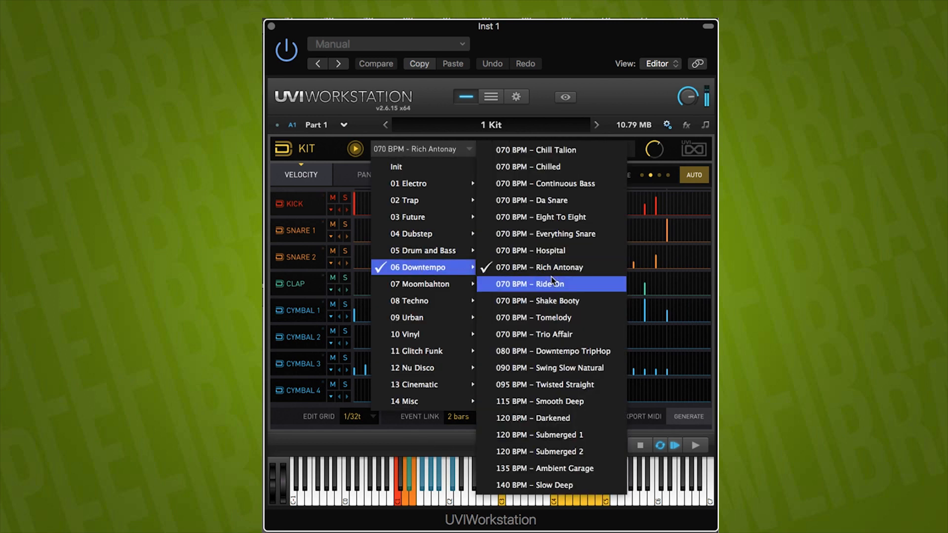
{"action": "left_click", "coordinate": [553, 317]}
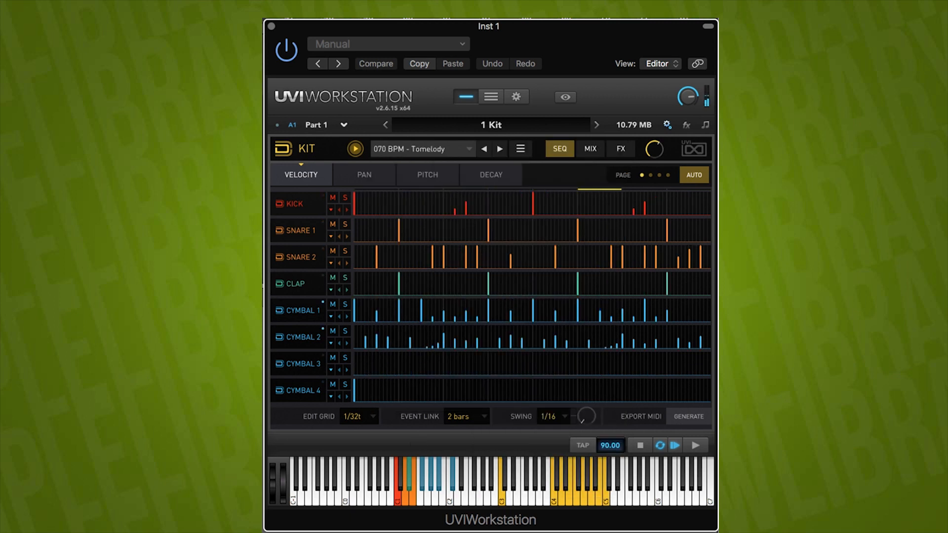
{"action": "left_click", "coordinate": [356, 149]}
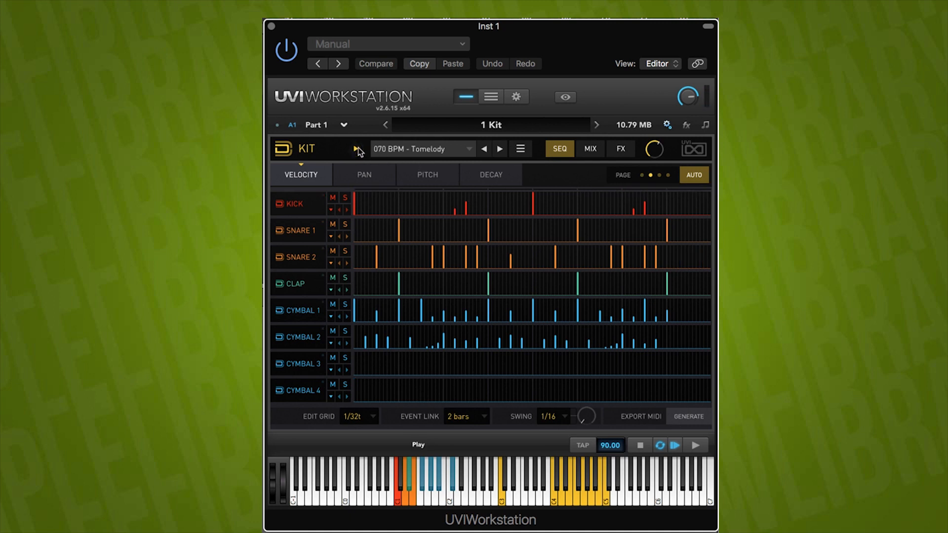
Load the 090 BPM - Swing Slow Natural kit from the Downtempo category and start its pattern
{"action": "left_click", "coordinate": [410, 149]}
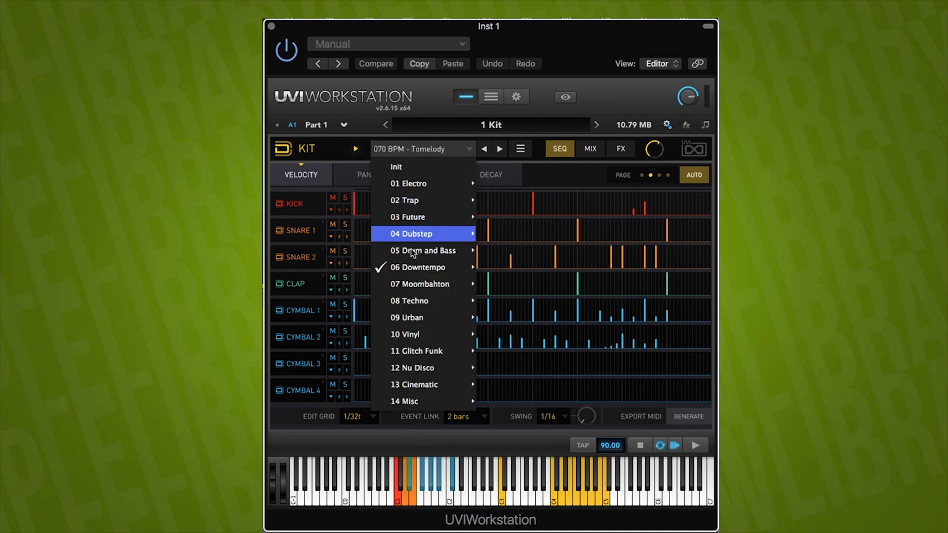
{"action": "mouse_move", "coordinate": [408, 270]}
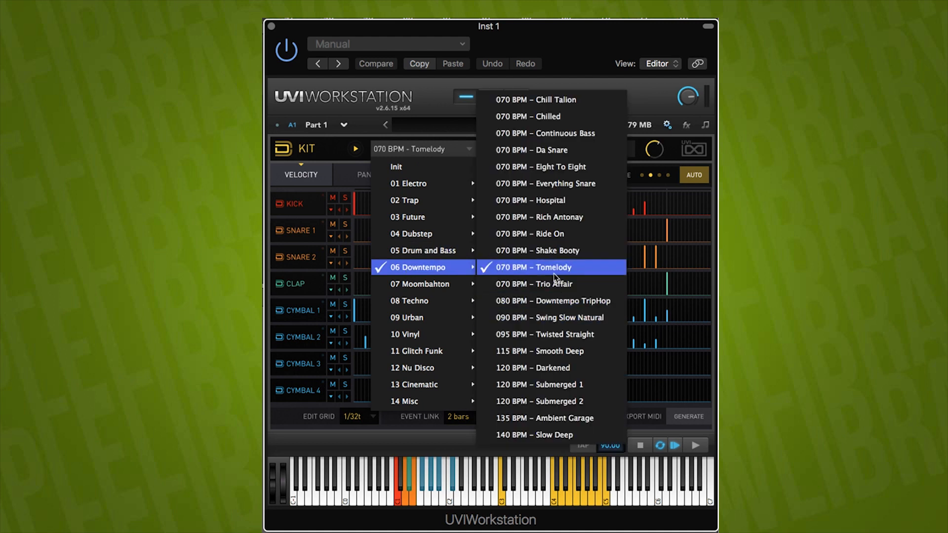
{"action": "left_click", "coordinate": [548, 318]}
{"action": "left_click", "coordinate": [356, 148]}
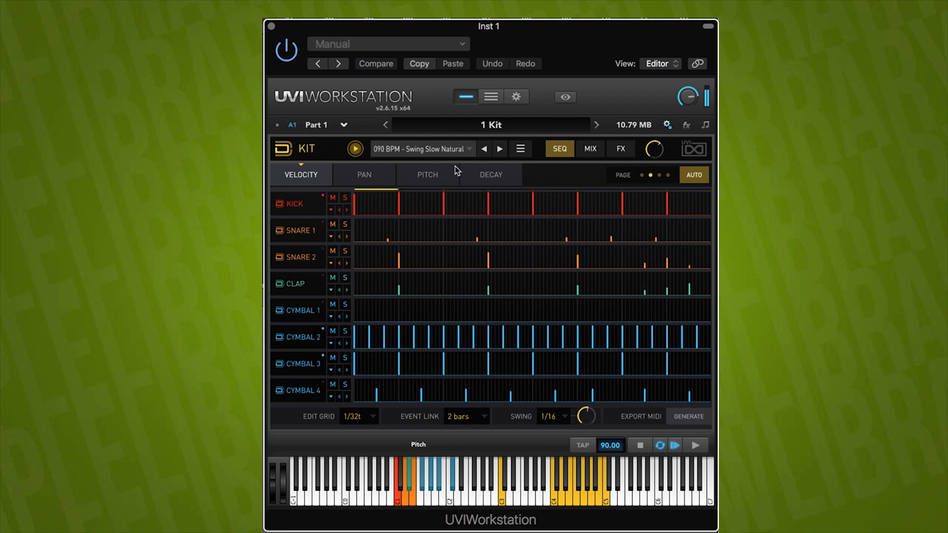
Load the 120 BPM - Darkened kit from the Downtempo category and restart the pattern
{"action": "left_click", "coordinate": [432, 153]}
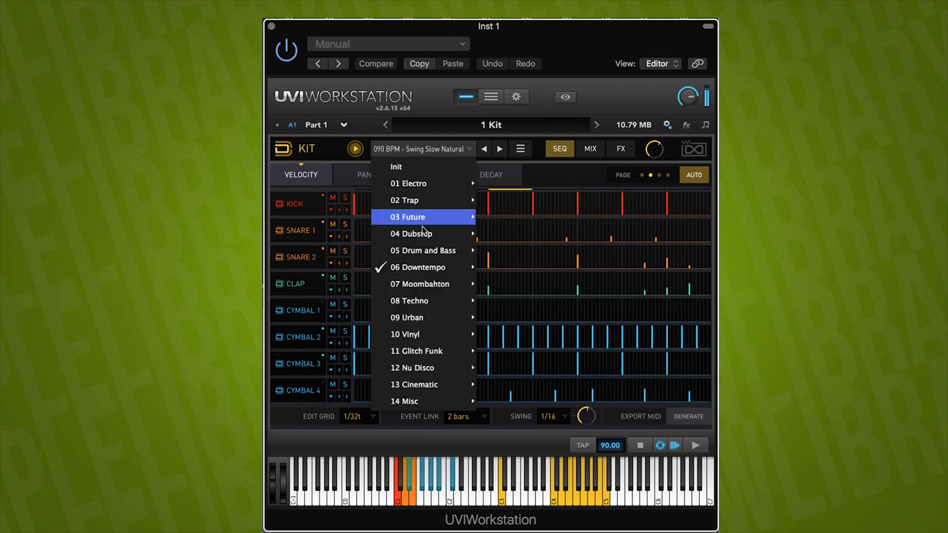
{"action": "mouse_move", "coordinate": [425, 267]}
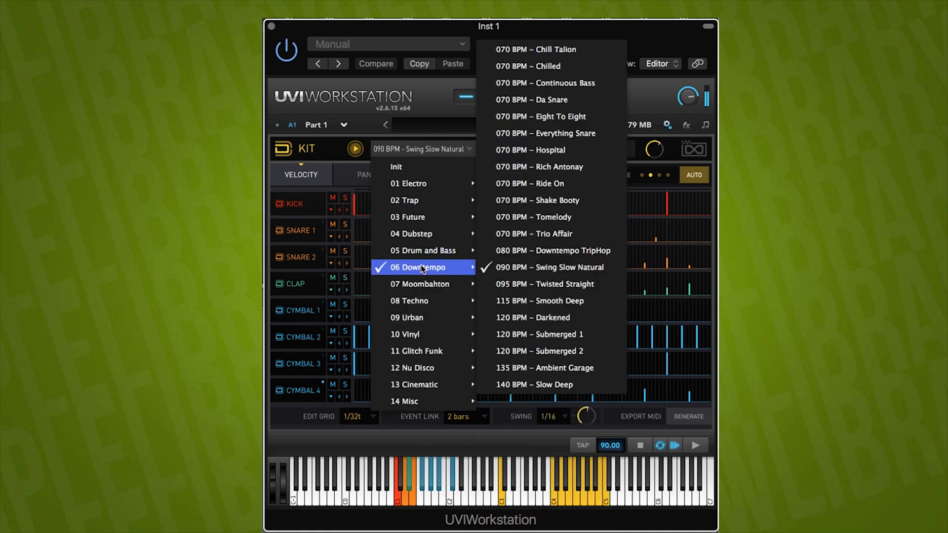
{"action": "left_click", "coordinate": [552, 318]}
{"action": "left_click", "coordinate": [356, 149]}
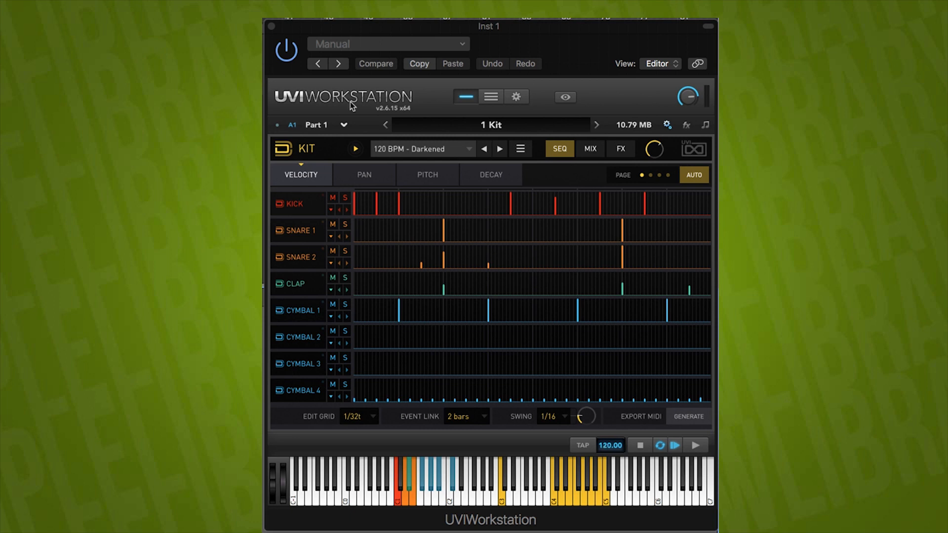
{"action": "left_click", "coordinate": [356, 149]}
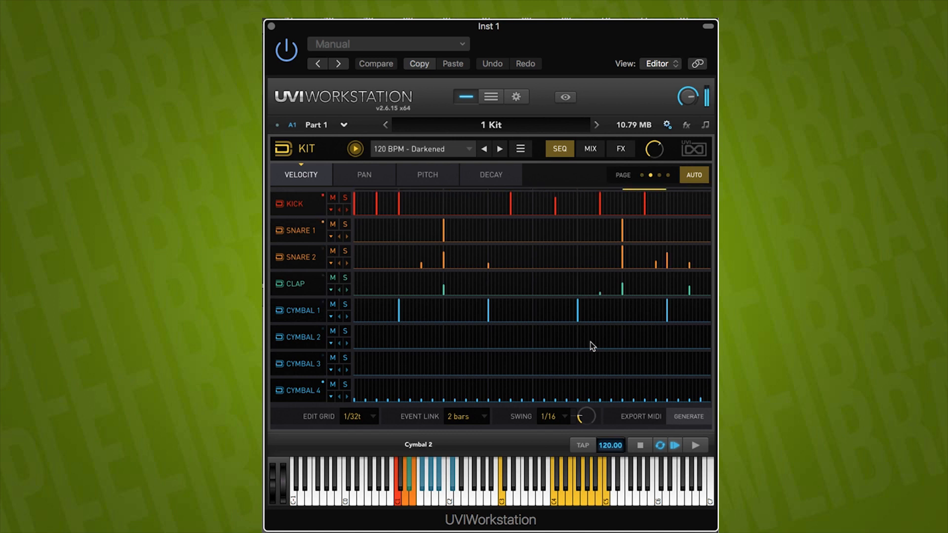
Load the 085 BPM - Reggaeton 2 kit from the Moombahton category and audition its pattern with the tempo set to 90 BPM
{"action": "left_click", "coordinate": [403, 149]}
{"action": "mouse_move", "coordinate": [433, 285]}
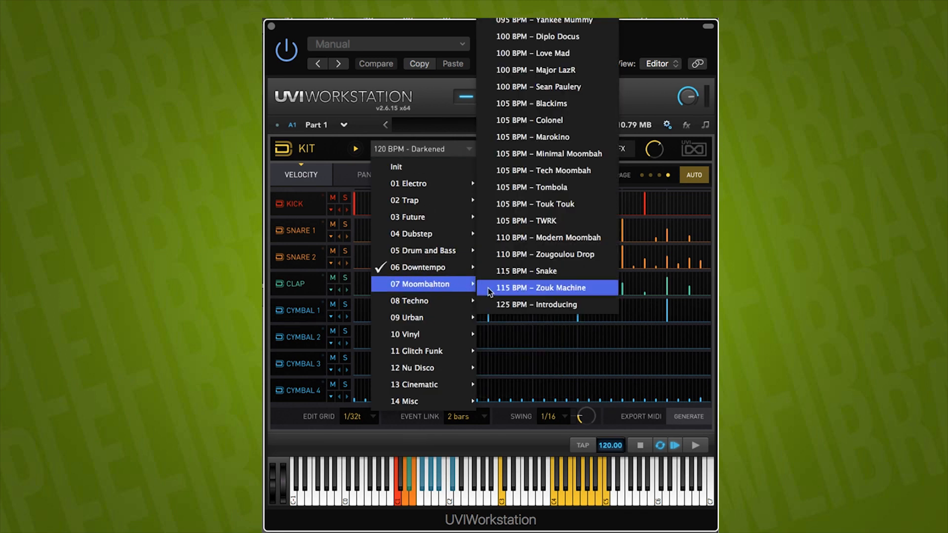
{"action": "left_click", "coordinate": [543, 21]}
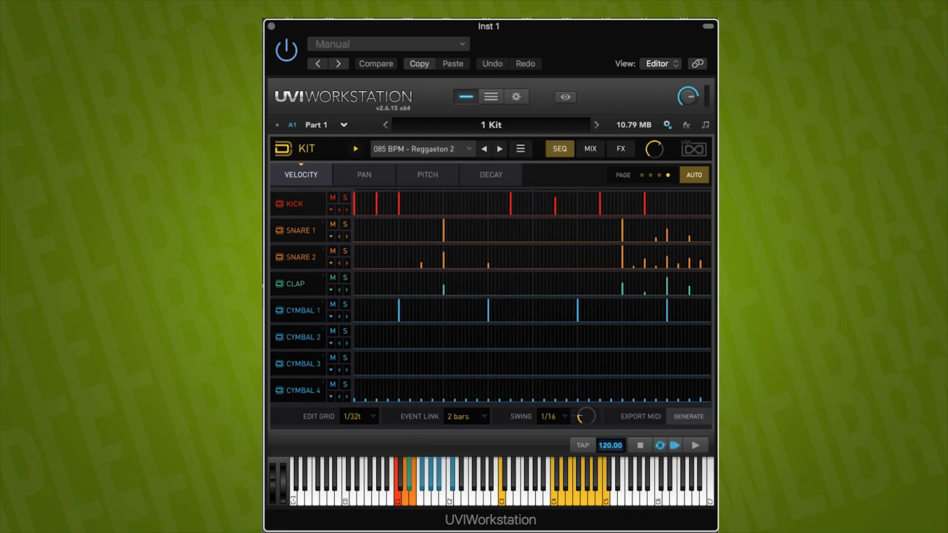
{"action": "left_click", "coordinate": [357, 150]}
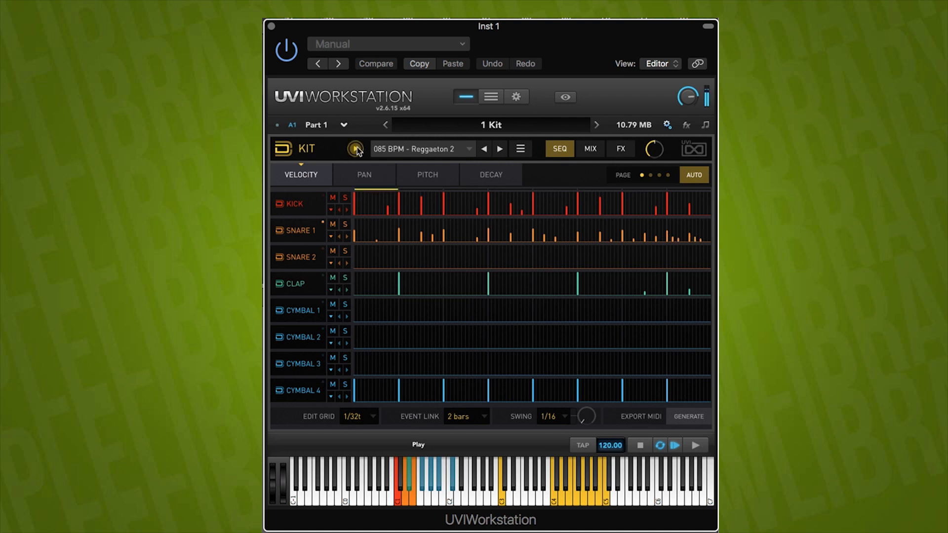
{"action": "left_click_drag", "start_coordinate": [296, 5], "coordinate": [296, 22]}
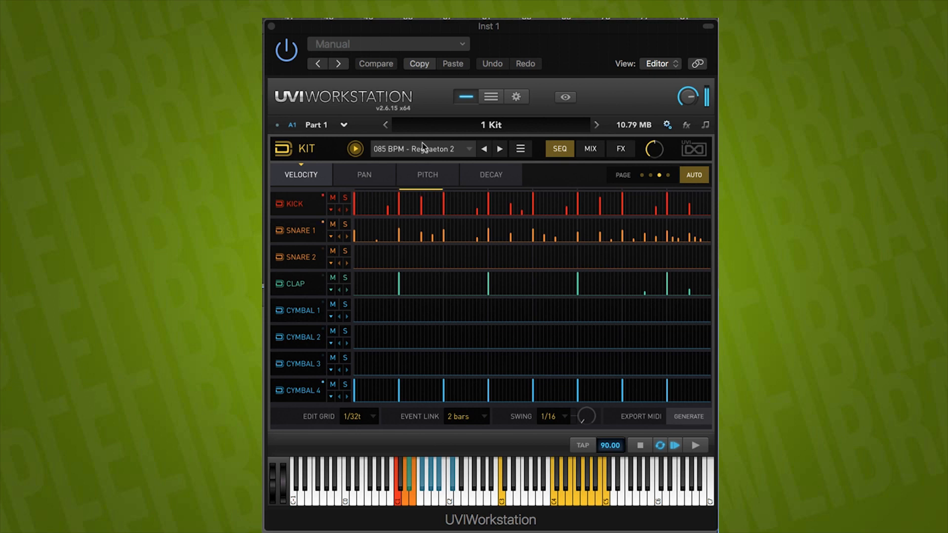
{"action": "left_click", "coordinate": [356, 150]}
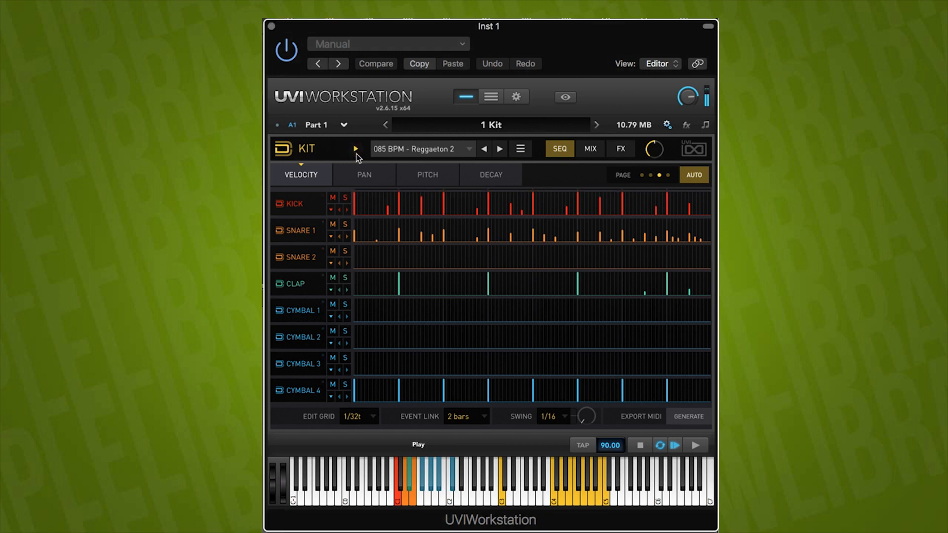
Load the 095 BPM - Yankee Mummy kit from the Moombahton category and start its pattern
{"action": "left_click", "coordinate": [408, 152]}
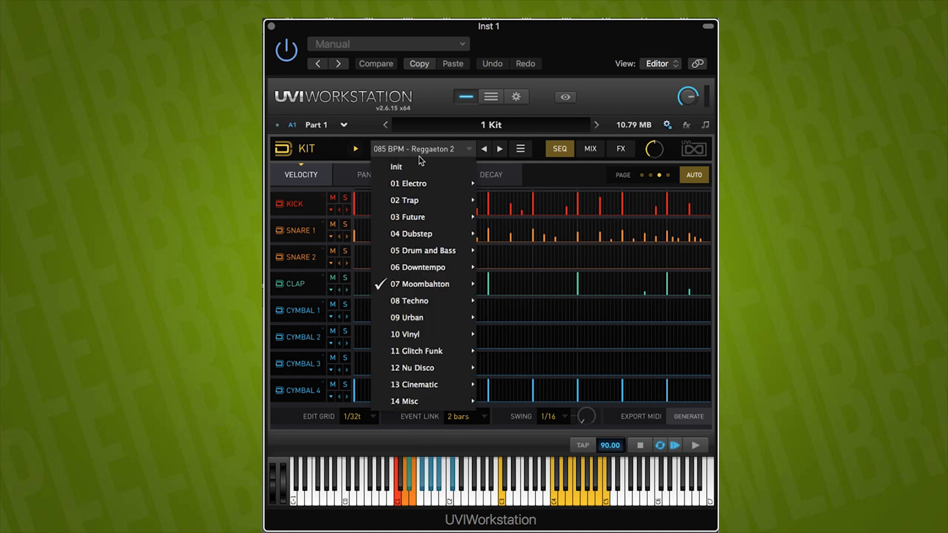
{"action": "mouse_move", "coordinate": [422, 284]}
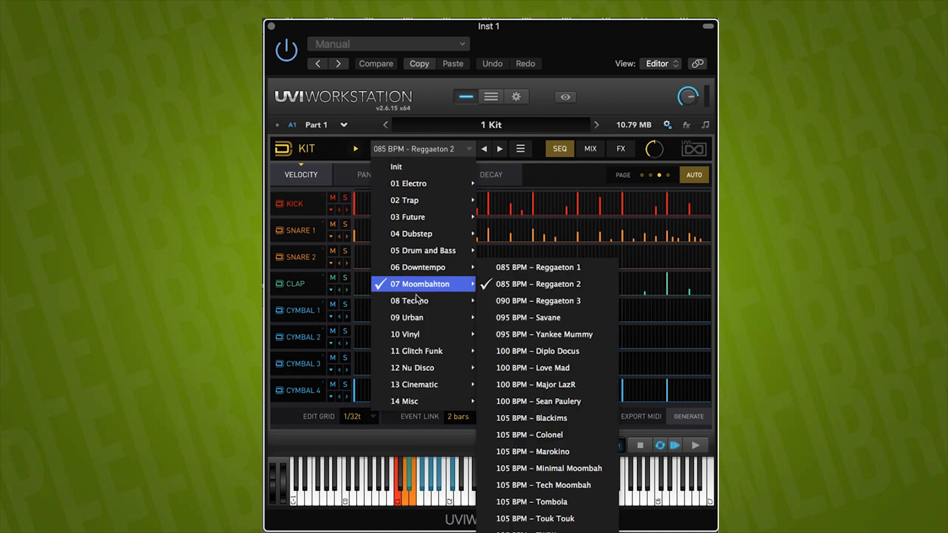
{"action": "left_click", "coordinate": [552, 335]}
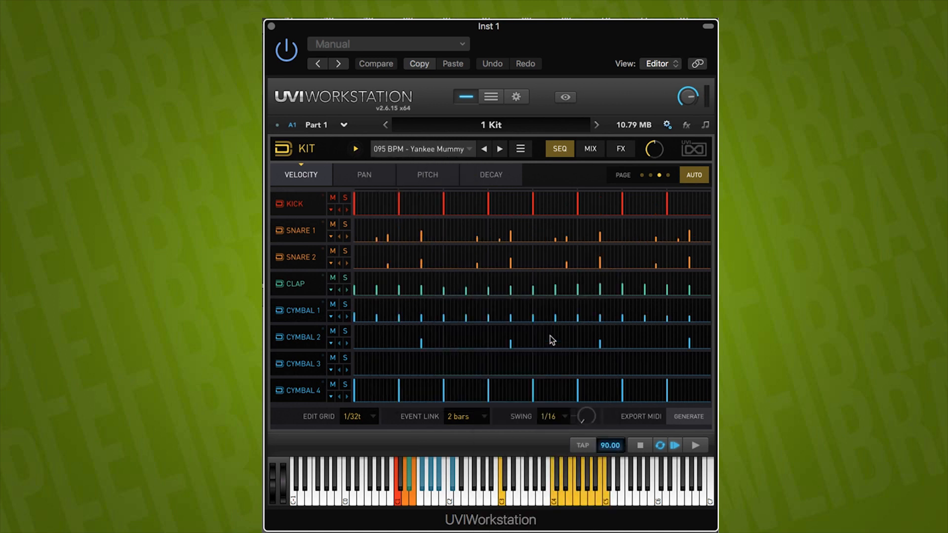
{"action": "left_click", "coordinate": [355, 149]}
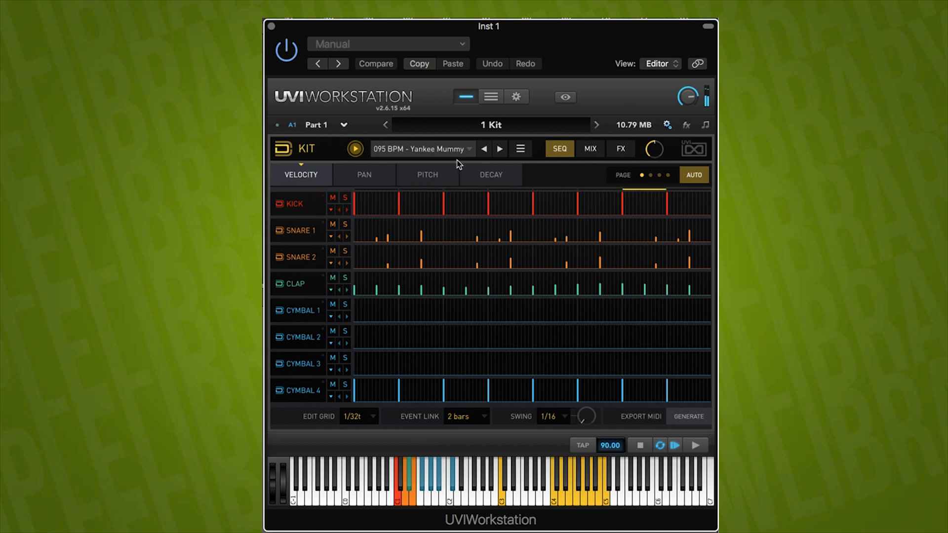
Switch to the 105 BPM - Marokino kit from the Moombahton category while the pattern keeps playing
{"action": "left_click", "coordinate": [436, 152]}
{"action": "mouse_move", "coordinate": [430, 285]}
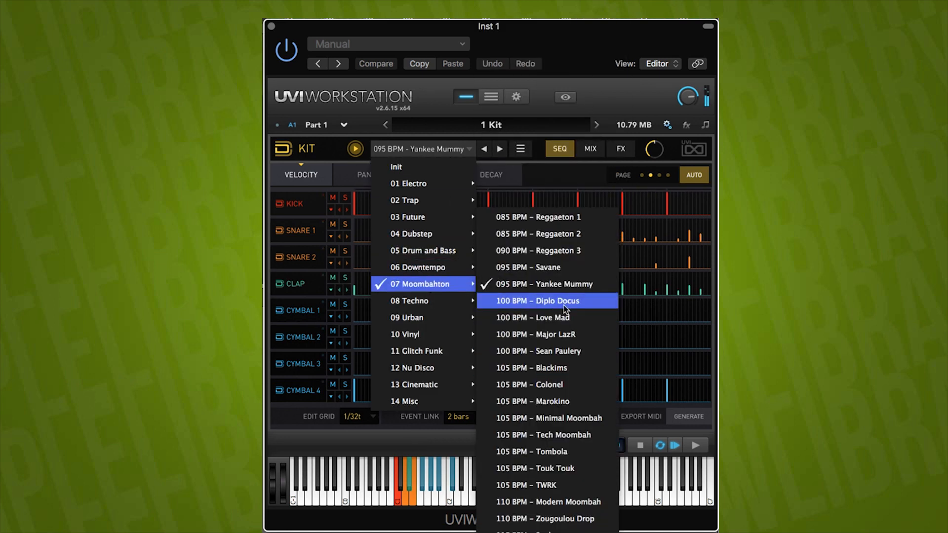
{"action": "left_click", "coordinate": [562, 402]}
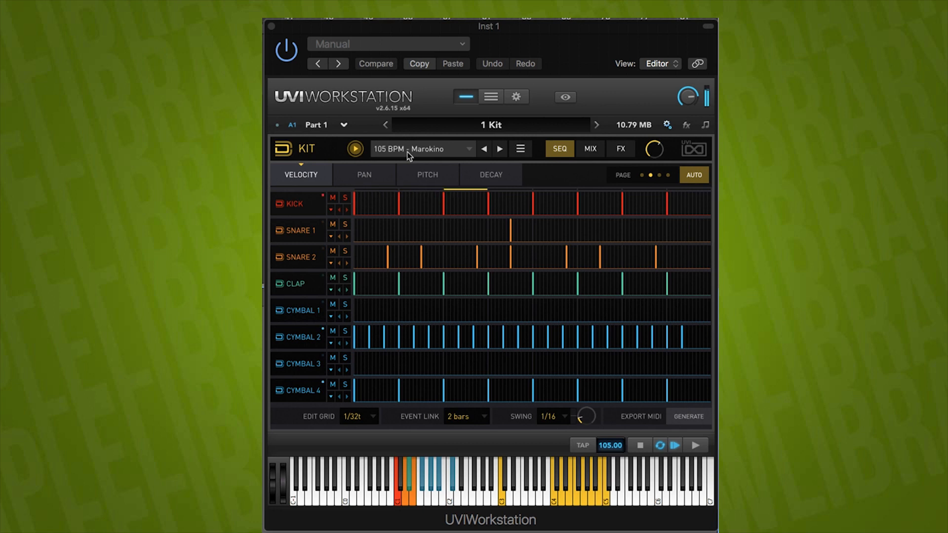
Load the 105 BPM - TWRK kit from the Moombahton category during playback and stop the pattern
{"action": "left_click", "coordinate": [432, 150]}
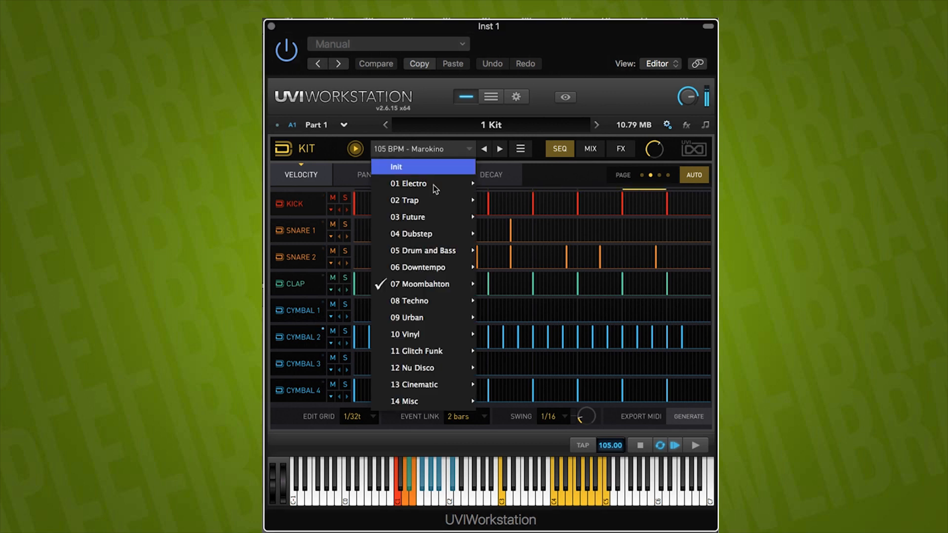
{"action": "mouse_move", "coordinate": [453, 287]}
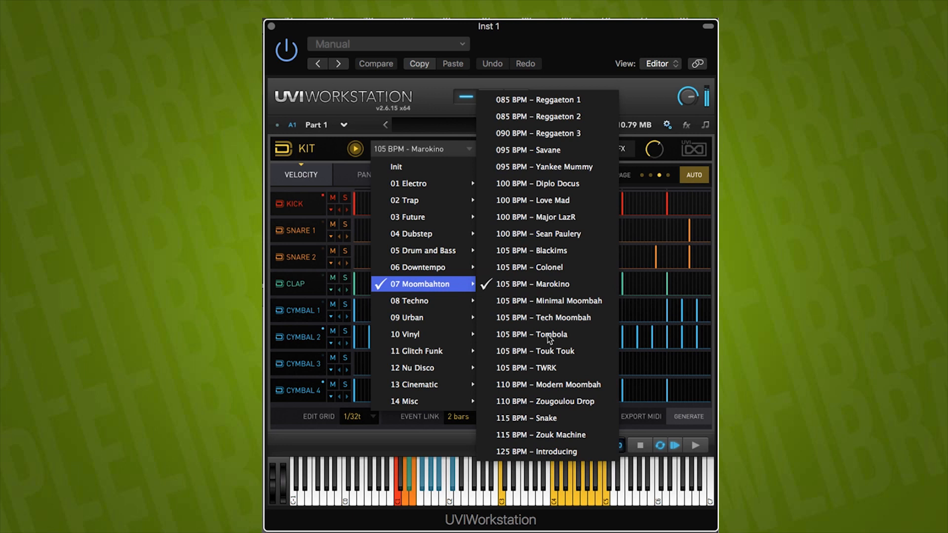
{"action": "left_click", "coordinate": [571, 370]}
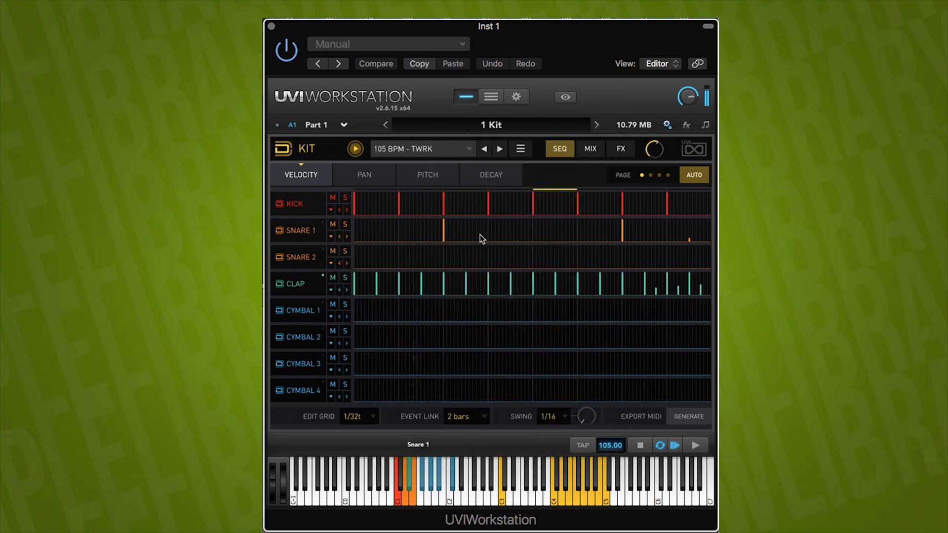
{"action": "left_click", "coordinate": [355, 149]}
Load the 115 BPM - Tech Machine kit from the Techno category and start its pattern
{"action": "left_click", "coordinate": [413, 149]}
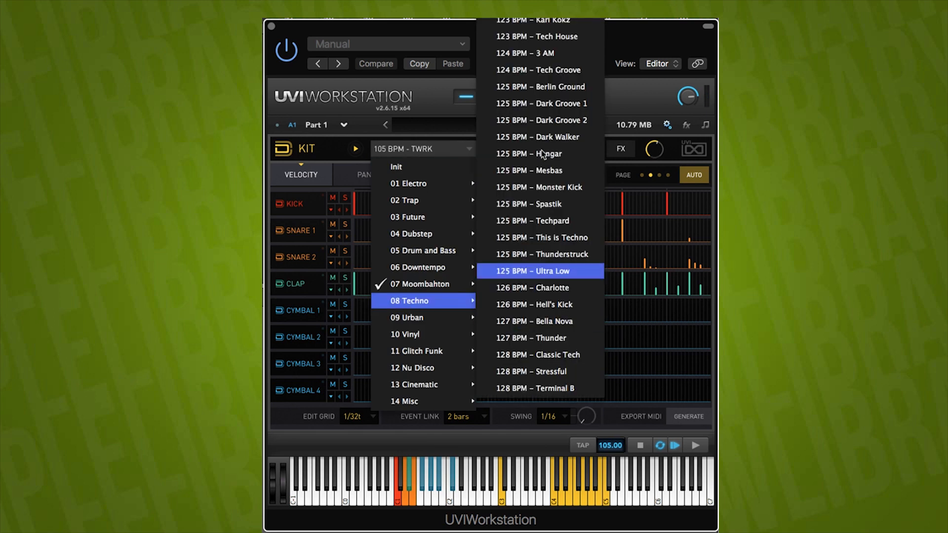
{"action": "left_click", "coordinate": [537, 19]}
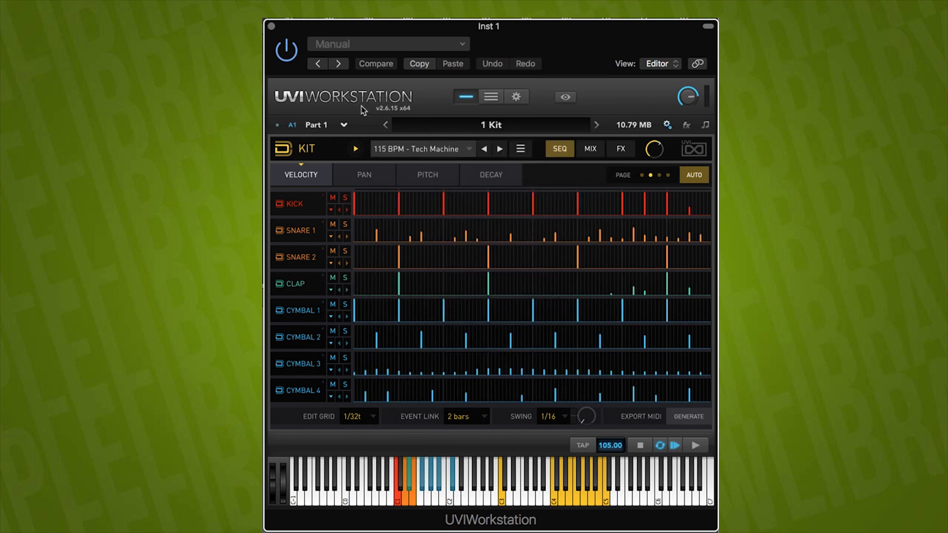
{"action": "left_click", "coordinate": [355, 154]}
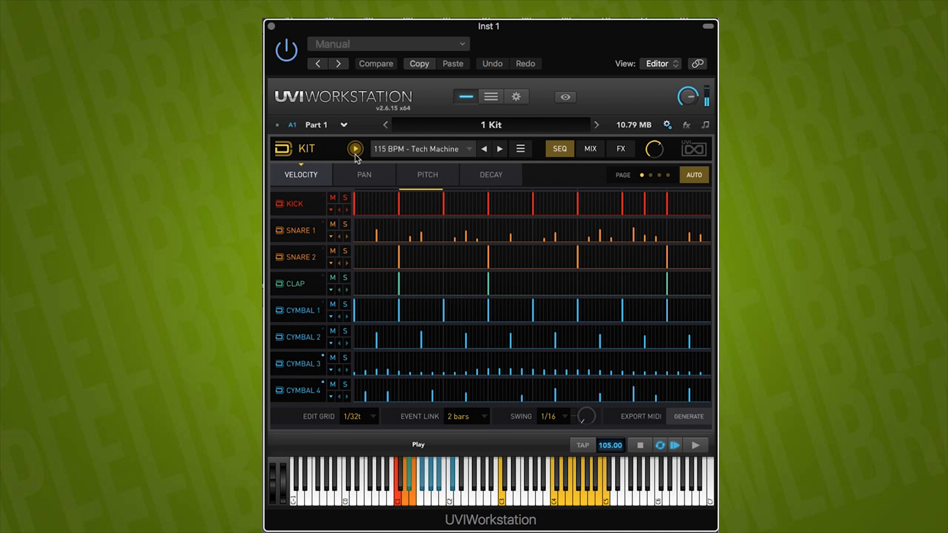
Switch to the 124 BPM - 3 AM kit from the Techno category during playback, restart its pattern and stop it
{"action": "left_click", "coordinate": [401, 152]}
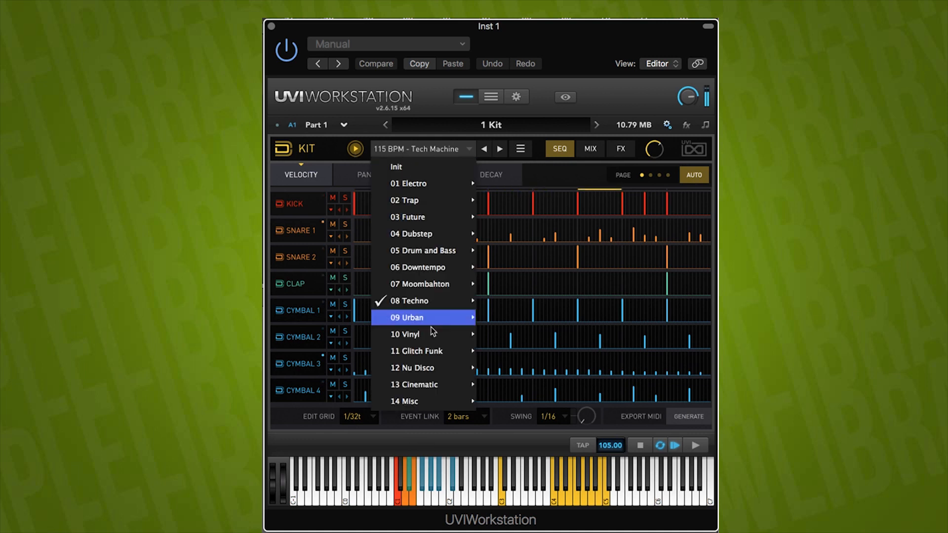
{"action": "mouse_move", "coordinate": [453, 302]}
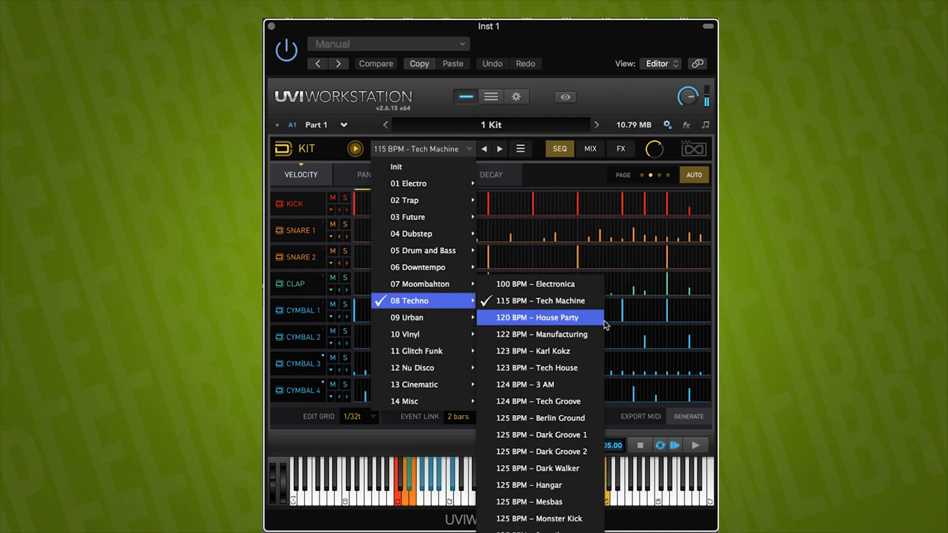
{"action": "left_click", "coordinate": [573, 386]}
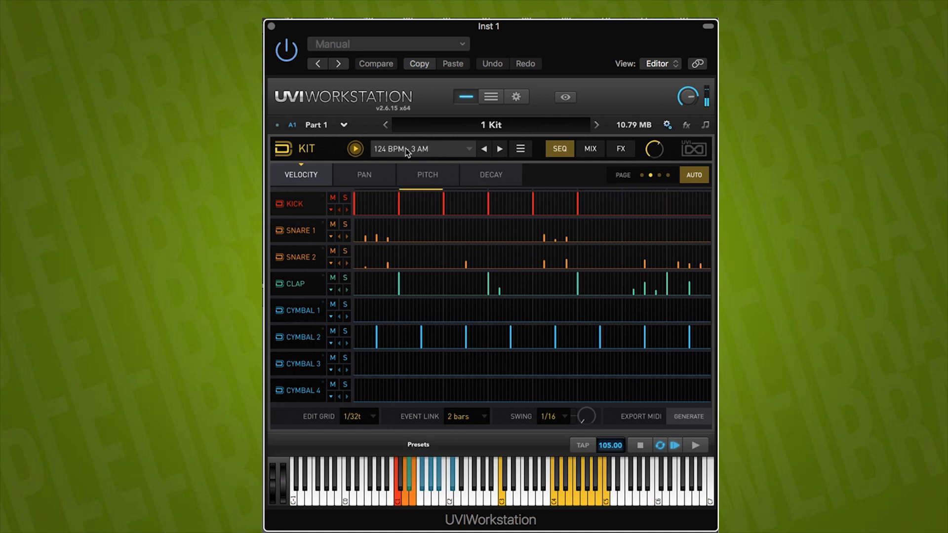
{"action": "left_click", "coordinate": [361, 149]}
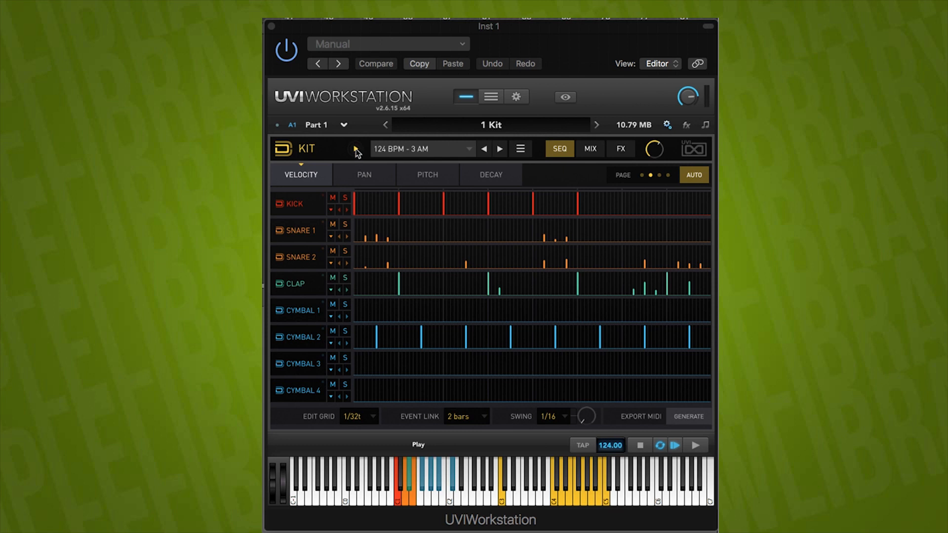
{"action": "left_click", "coordinate": [356, 149]}
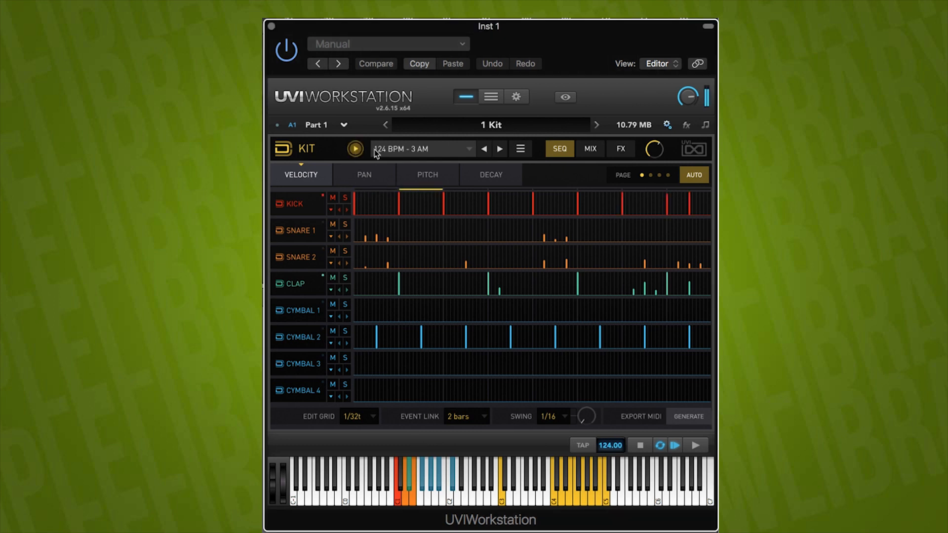
{"action": "left_click", "coordinate": [356, 150]}
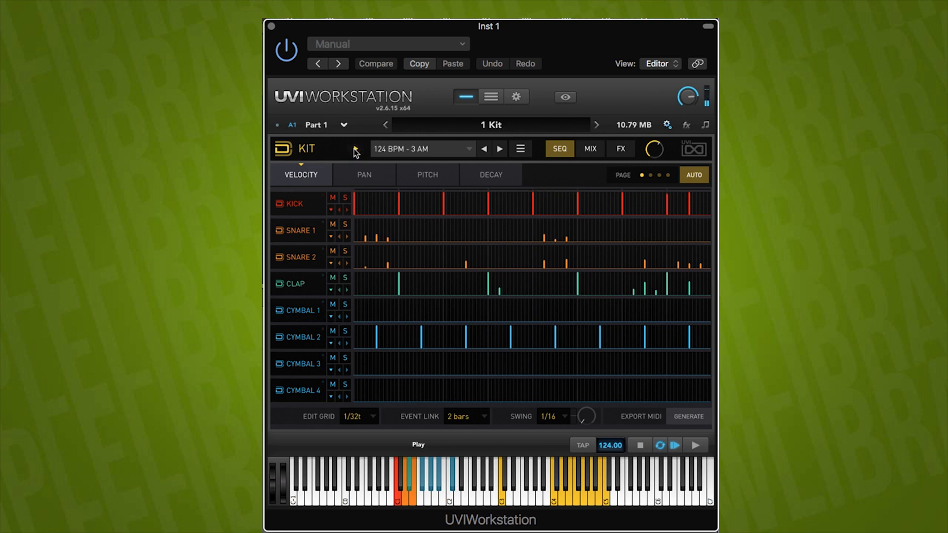
Load the 125 BPM - Hangar kit from the Techno category, play its pattern and stop it
{"action": "left_click", "coordinate": [425, 151]}
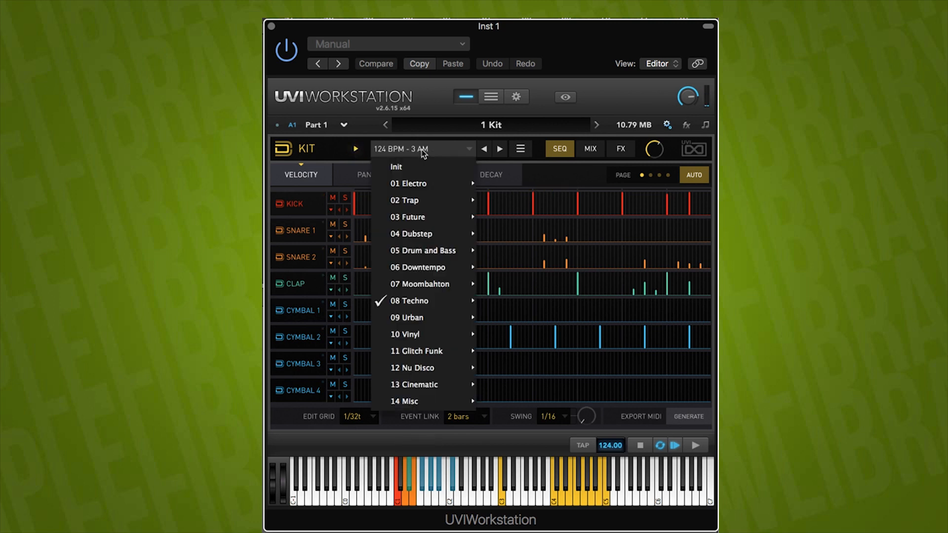
{"action": "mouse_move", "coordinate": [425, 301]}
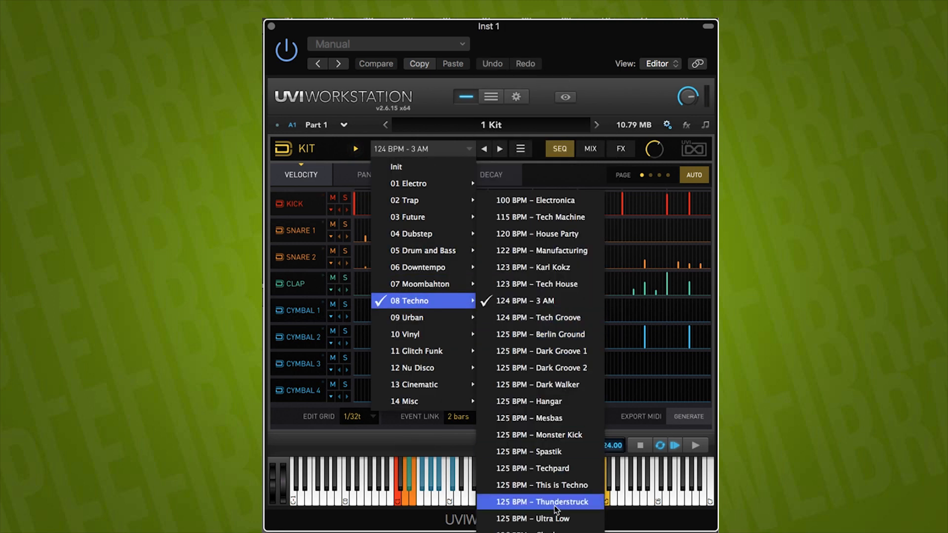
{"action": "left_click", "coordinate": [561, 403]}
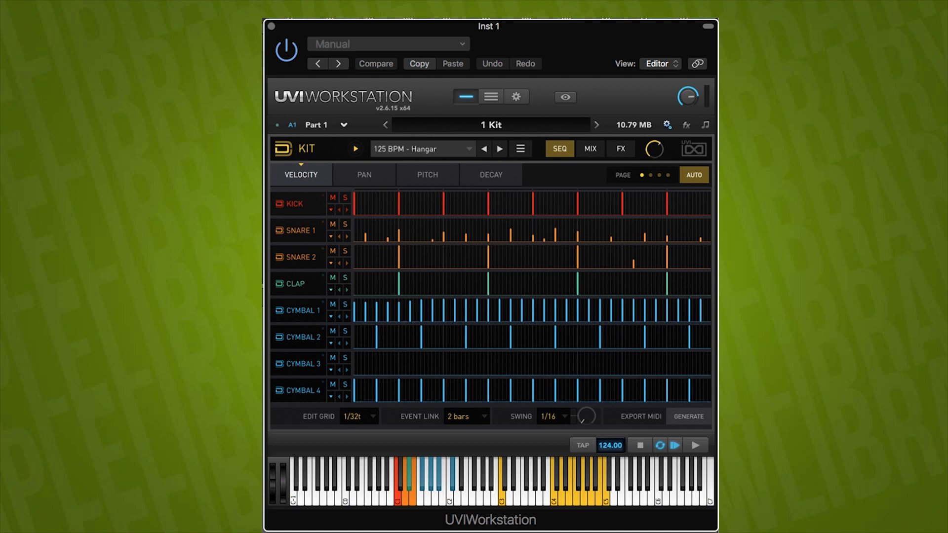
{"action": "left_click", "coordinate": [356, 149]}
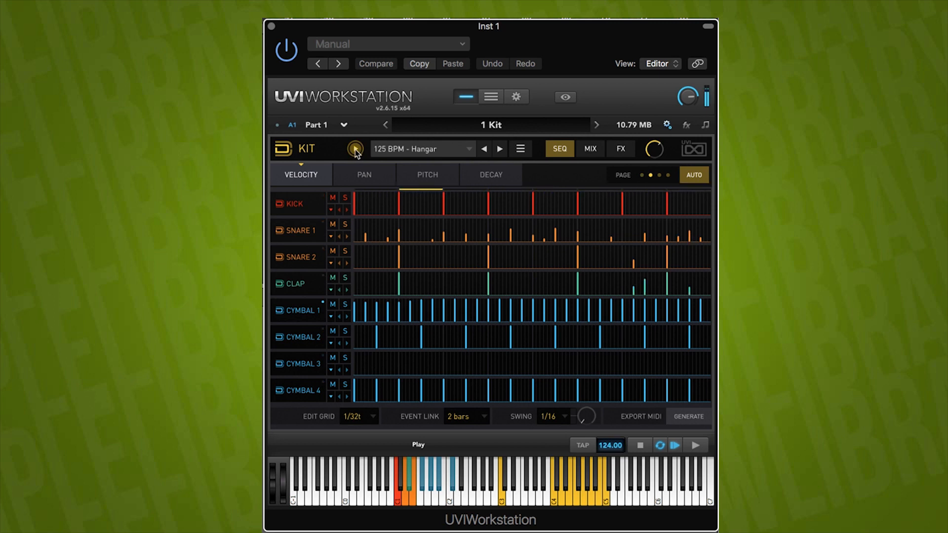
{"action": "left_click", "coordinate": [356, 150]}
Load the 126 BPM - Charlotte kit from the Techno category, play its pattern and stop it
{"action": "left_click", "coordinate": [430, 149]}
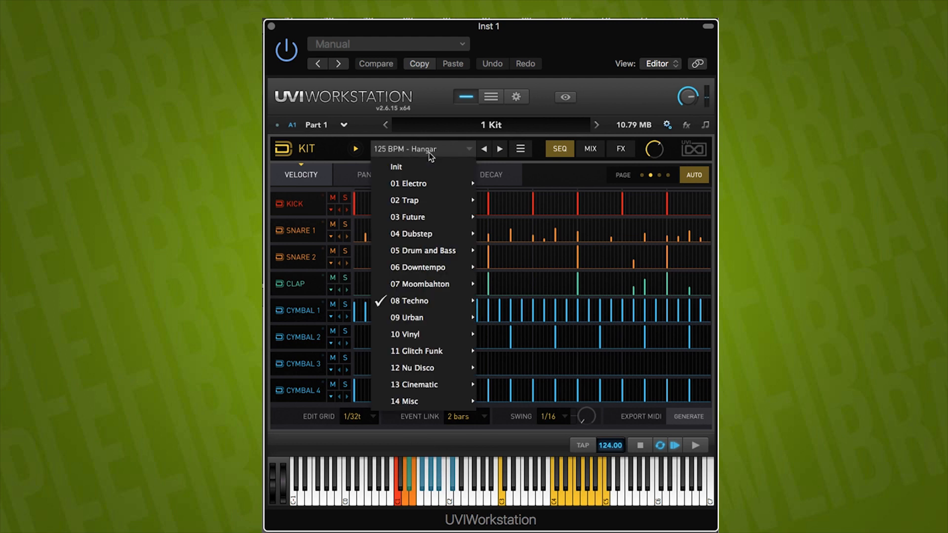
{"action": "mouse_move", "coordinate": [422, 301]}
{"action": "left_click", "coordinate": [570, 434]}
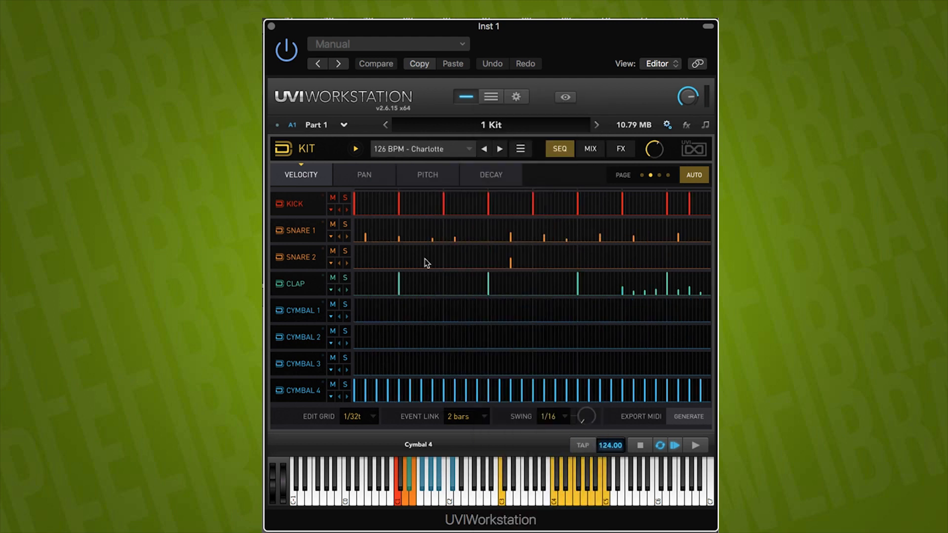
{"action": "left_click", "coordinate": [357, 149]}
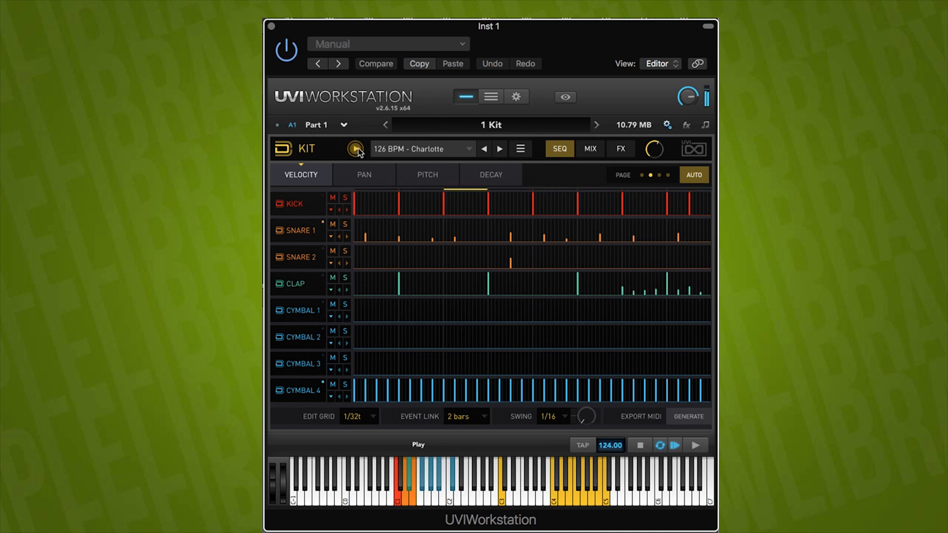
{"action": "left_click", "coordinate": [356, 149]}
Load the 128 BPM - Classic Tech kit from the Techno category, play its pattern and stop it
{"action": "left_click", "coordinate": [405, 149]}
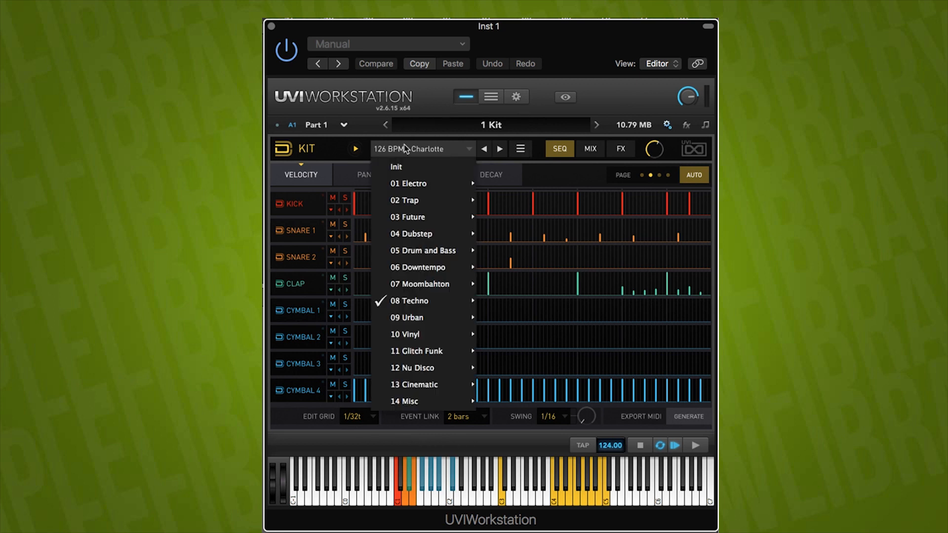
{"action": "mouse_move", "coordinate": [424, 306]}
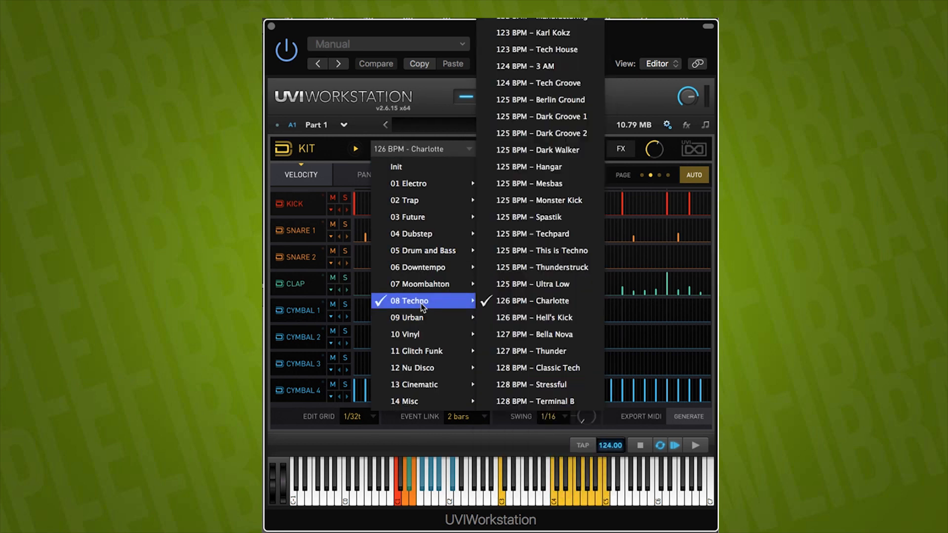
{"action": "left_click", "coordinate": [541, 366]}
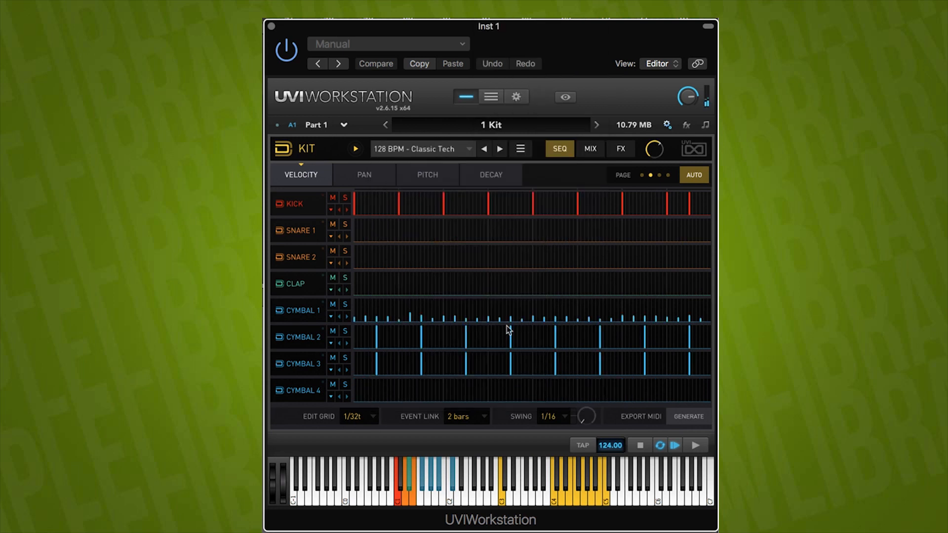
{"action": "left_click", "coordinate": [356, 149]}
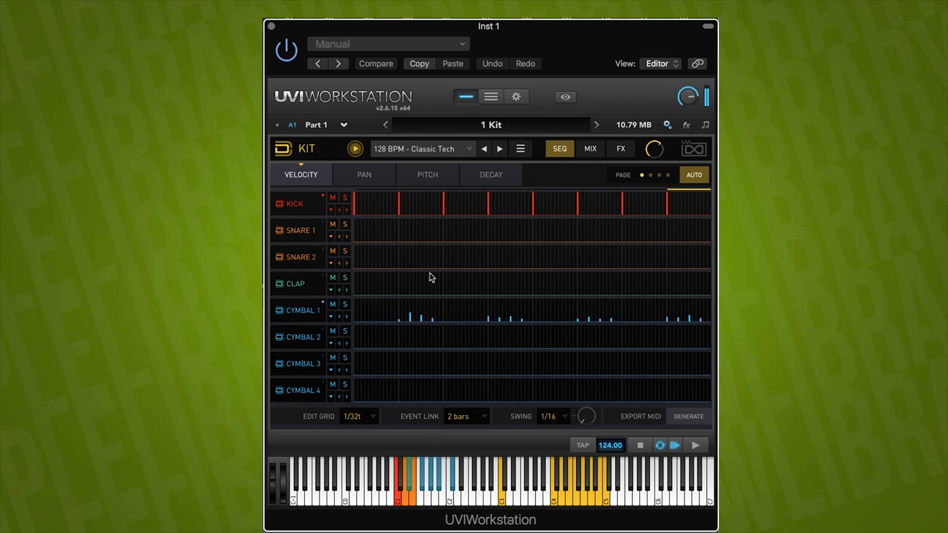
{"action": "left_click", "coordinate": [411, 151]}
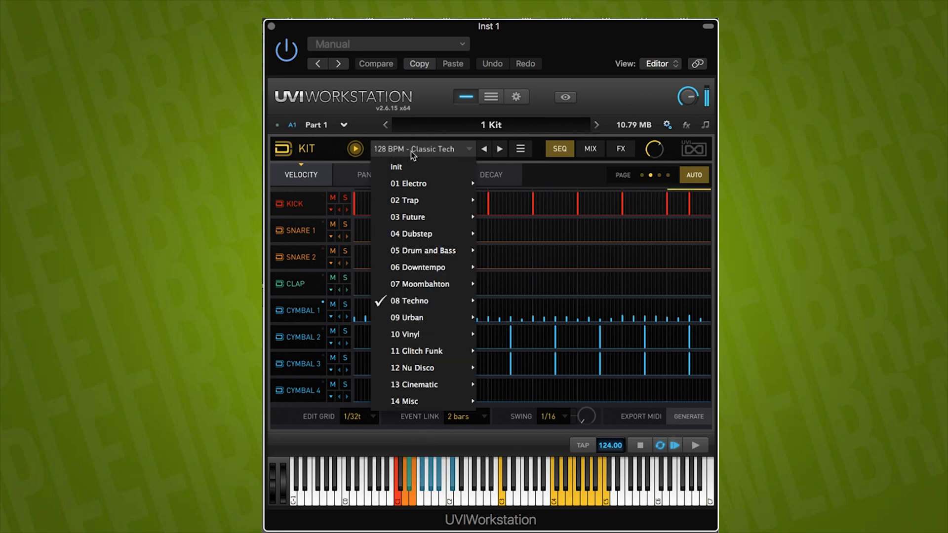
{"action": "left_click", "coordinate": [356, 148]}
Load the 070 BPM - Base Slow kit from the Urban category and start its pattern
{"action": "left_click", "coordinate": [395, 148]}
{"action": "mouse_move", "coordinate": [406, 318]}
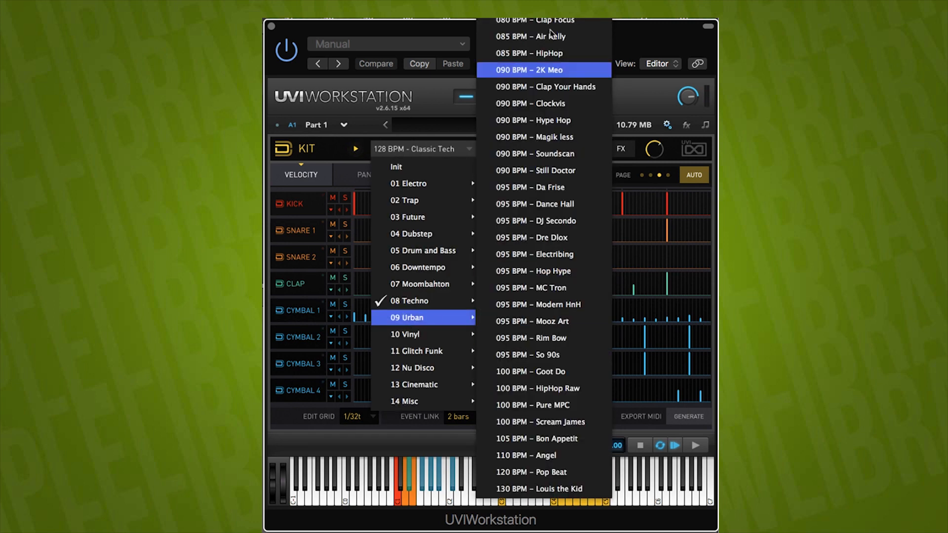
{"action": "left_click", "coordinate": [551, 6]}
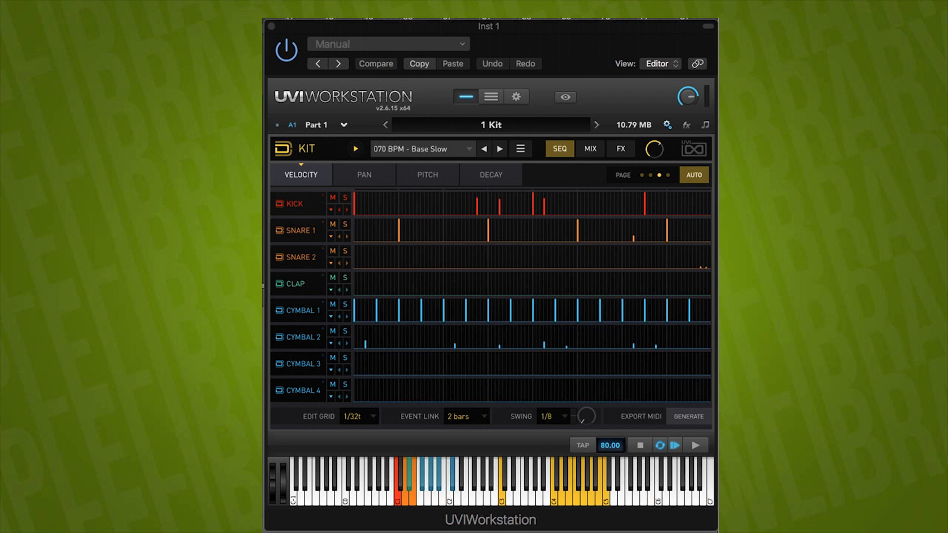
{"action": "left_click", "coordinate": [355, 149]}
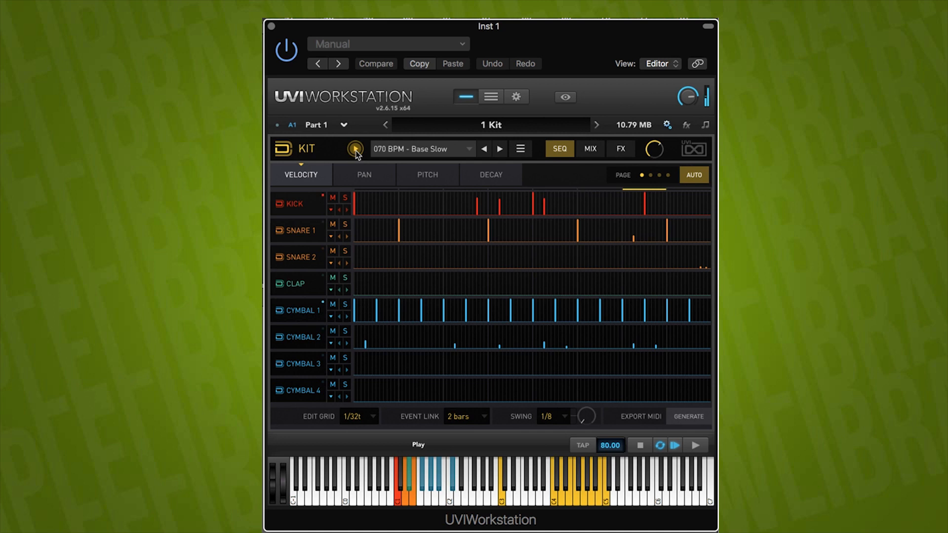
Switch to the Urban kit 075 BPM - Mode Sicko and then 090 BPM - 2K Meo, keeping playback running
{"action": "left_click", "coordinate": [469, 151]}
{"action": "mouse_move", "coordinate": [420, 320]}
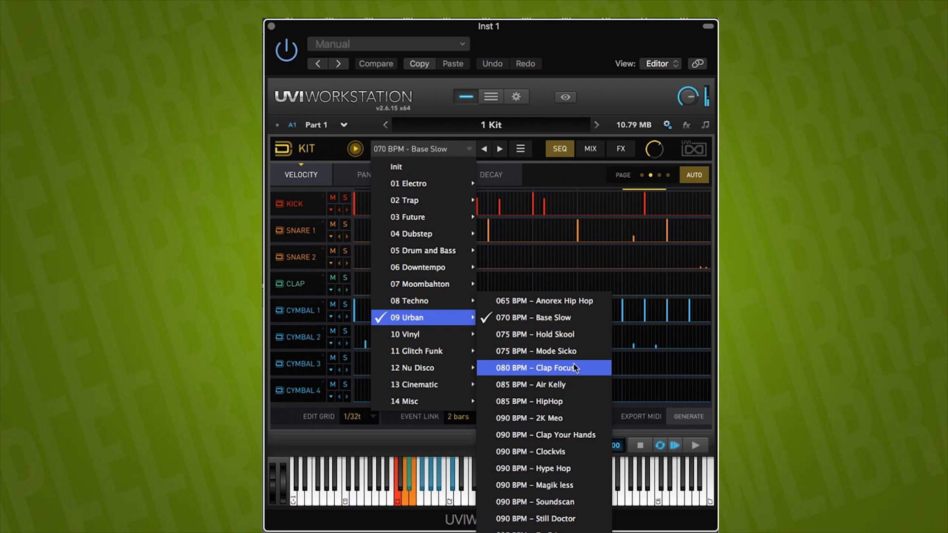
{"action": "left_click", "coordinate": [568, 351]}
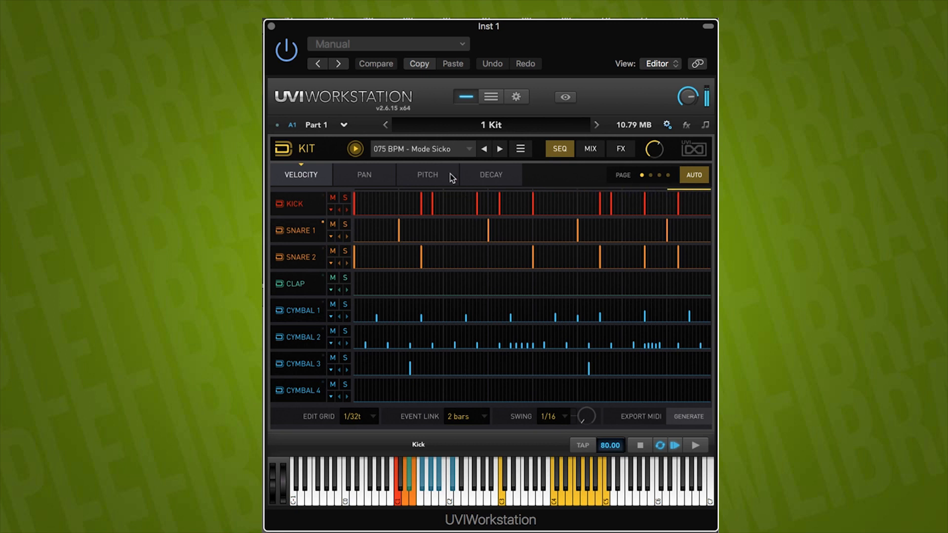
{"action": "left_click", "coordinate": [439, 150]}
{"action": "mouse_move", "coordinate": [429, 322]}
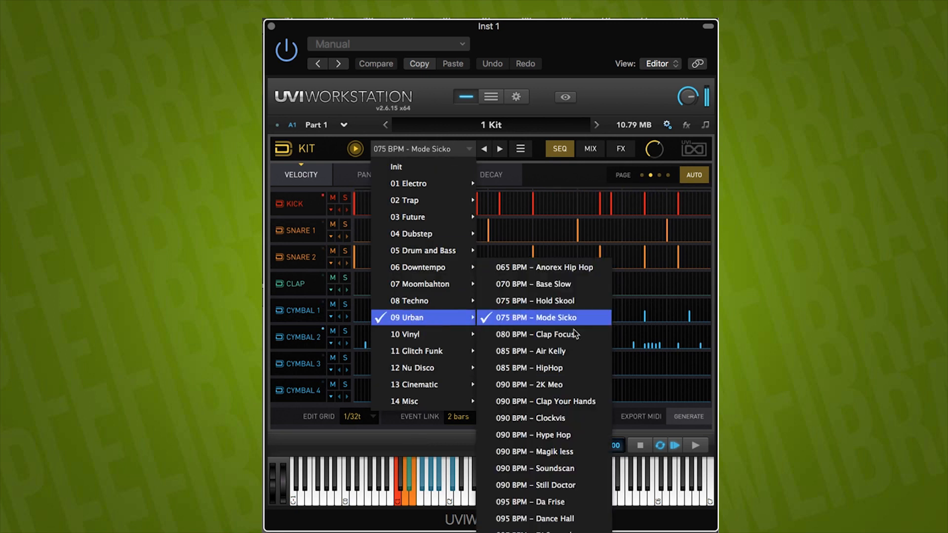
{"action": "left_click", "coordinate": [548, 385]}
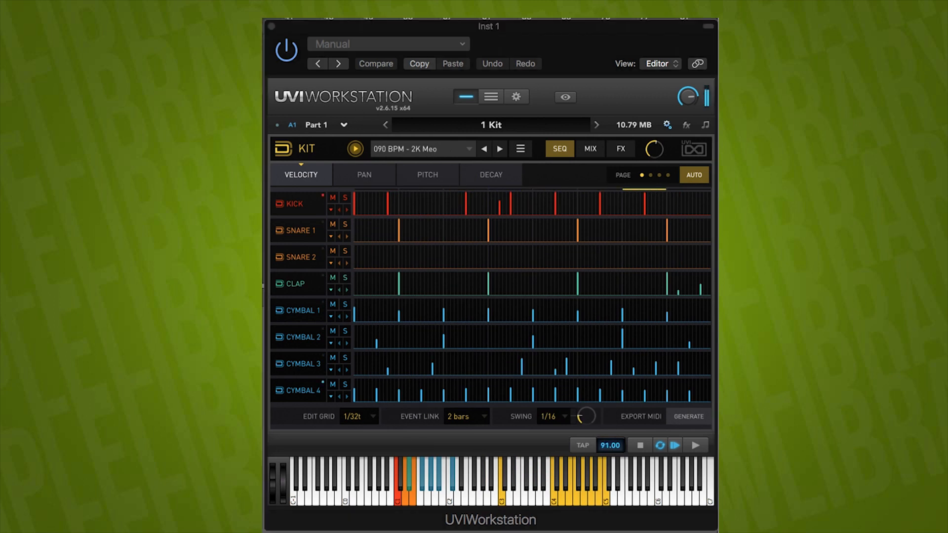
Audition the Urban kits 090 BPM - Still Doctor and 095 BPM - Dre Dlox during playback
{"action": "left_click", "coordinate": [400, 151]}
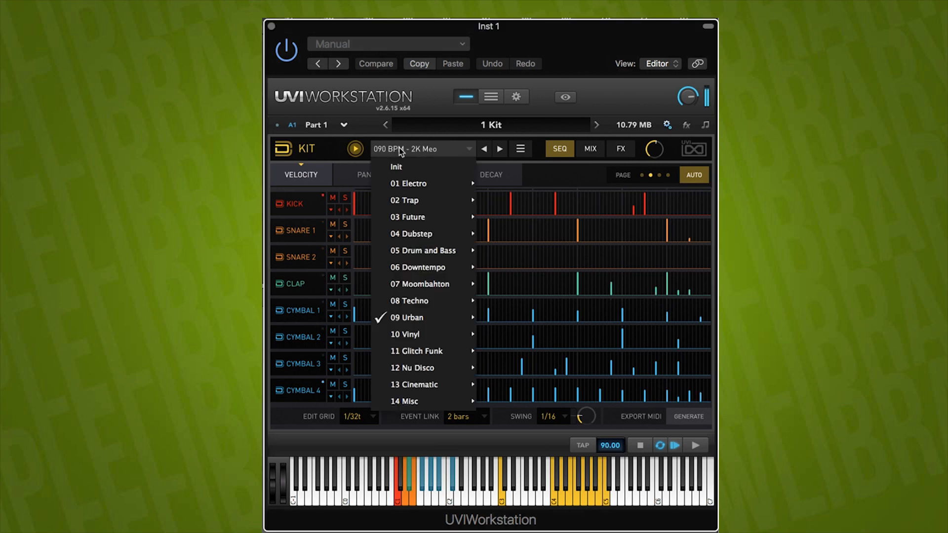
{"action": "mouse_move", "coordinate": [434, 320]}
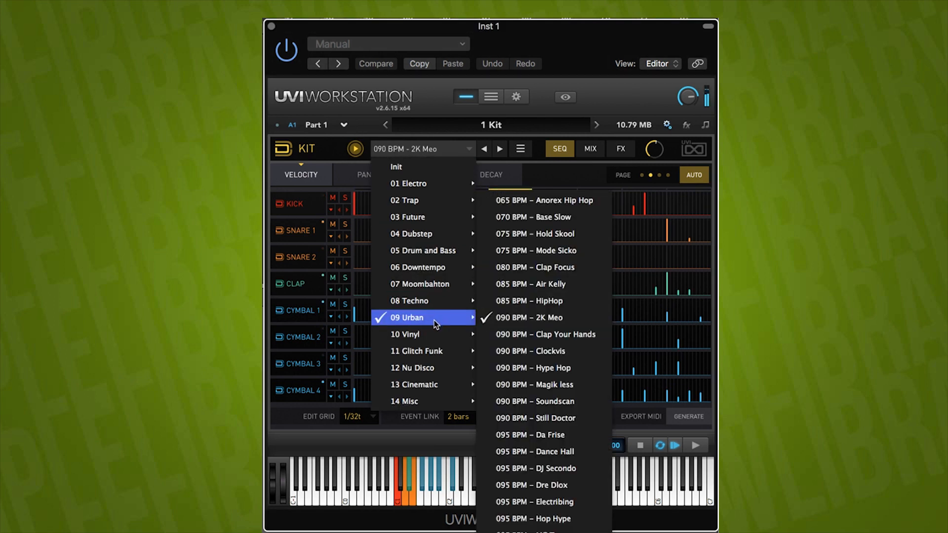
{"action": "left_click", "coordinate": [573, 420]}
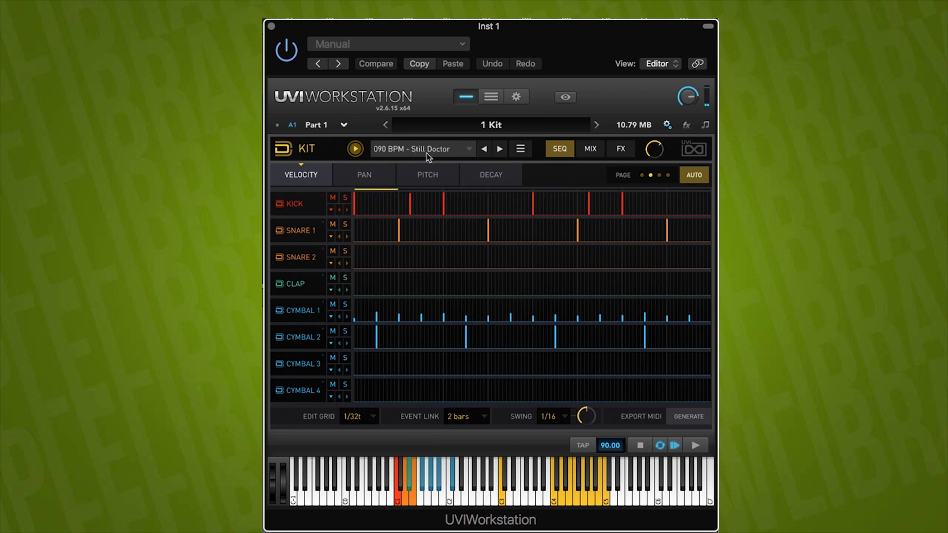
{"action": "left_click", "coordinate": [409, 150]}
{"action": "mouse_move", "coordinate": [415, 318]}
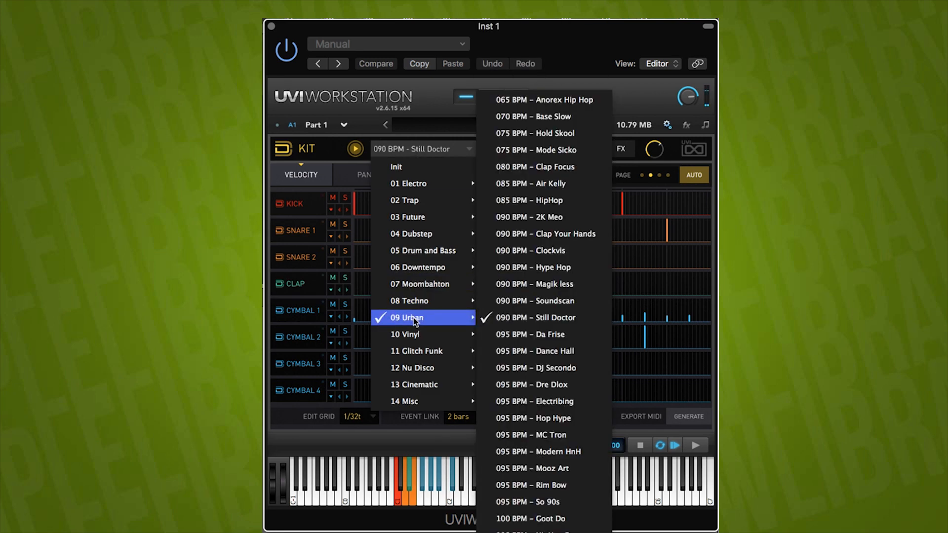
{"action": "left_click", "coordinate": [580, 389]}
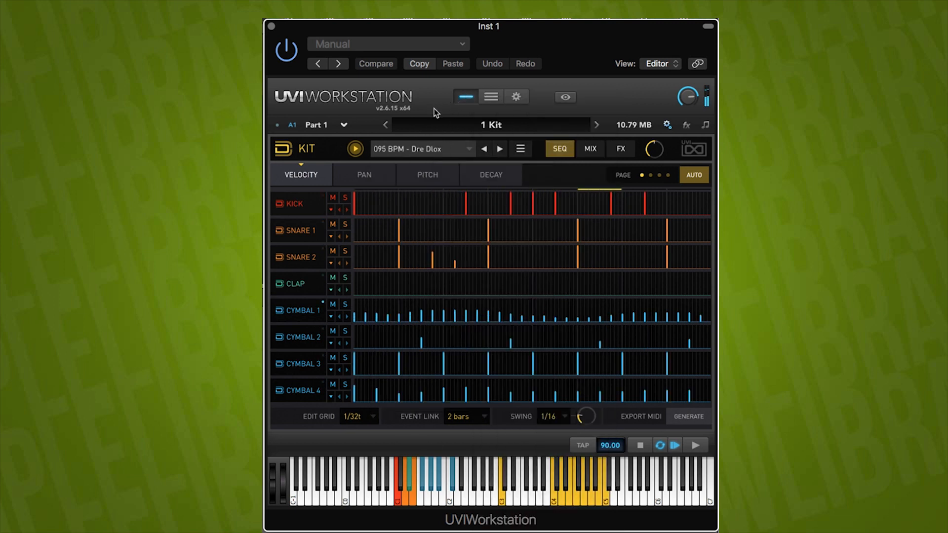
Audition the Urban kits 100 BPM - HipHop Raw and 105 BPM - Bon Appetit during playback
{"action": "left_click", "coordinate": [408, 150]}
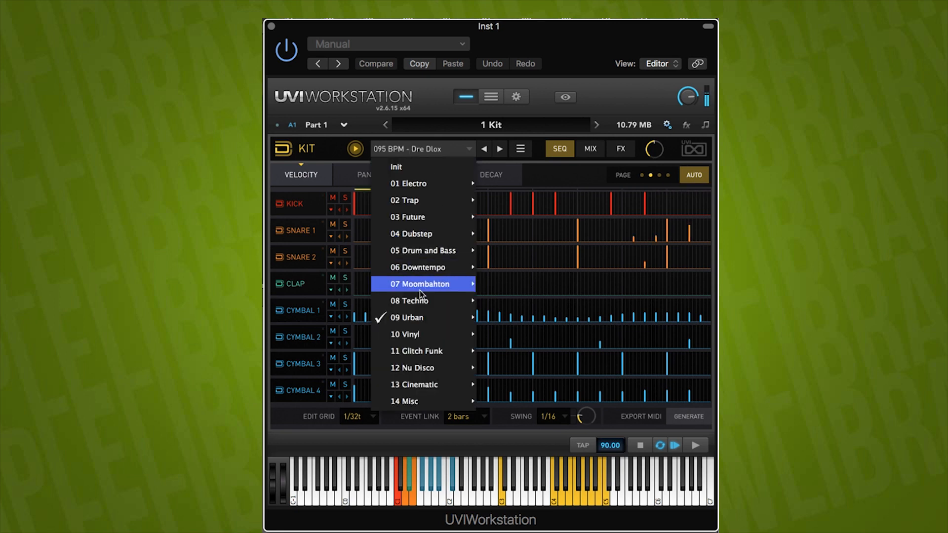
{"action": "mouse_move", "coordinate": [420, 318]}
{"action": "left_click", "coordinate": [541, 468]}
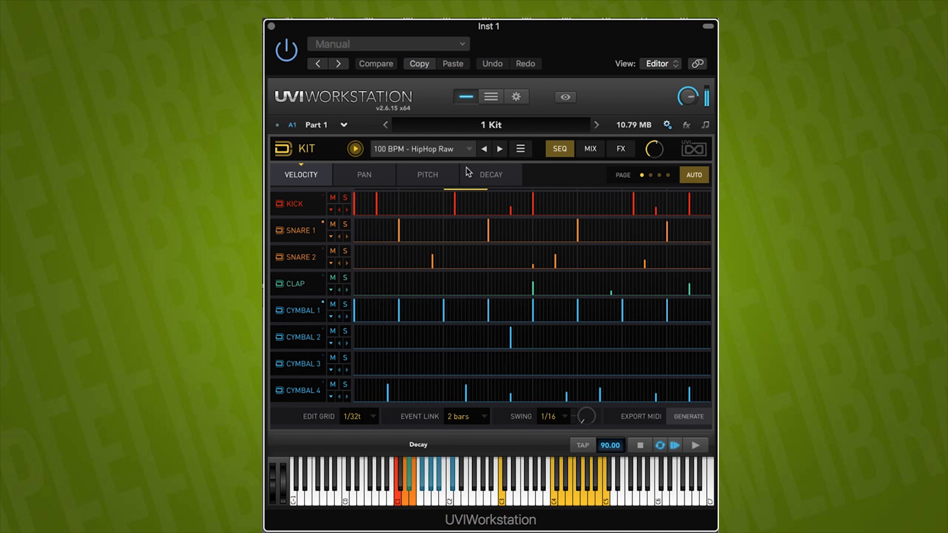
{"action": "left_click", "coordinate": [425, 149]}
{"action": "mouse_move", "coordinate": [425, 317]}
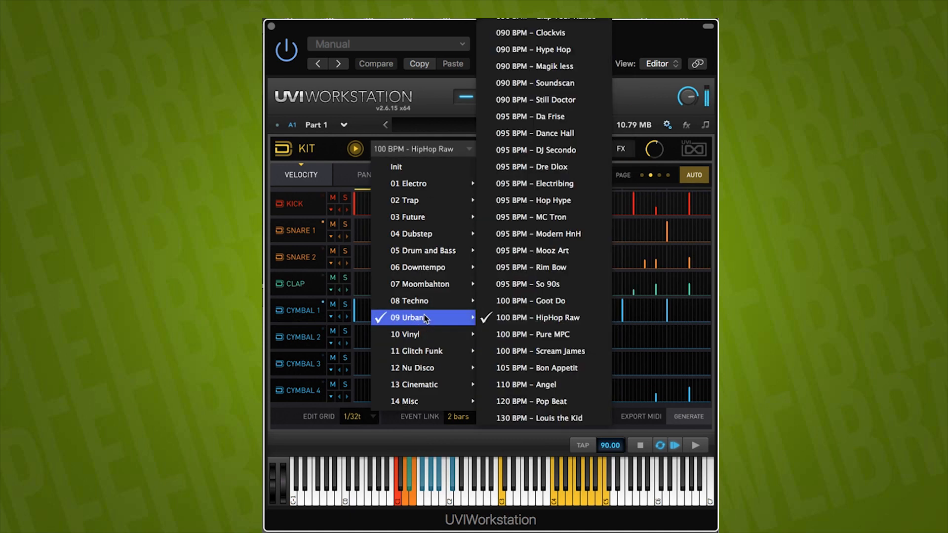
{"action": "left_click", "coordinate": [552, 372]}
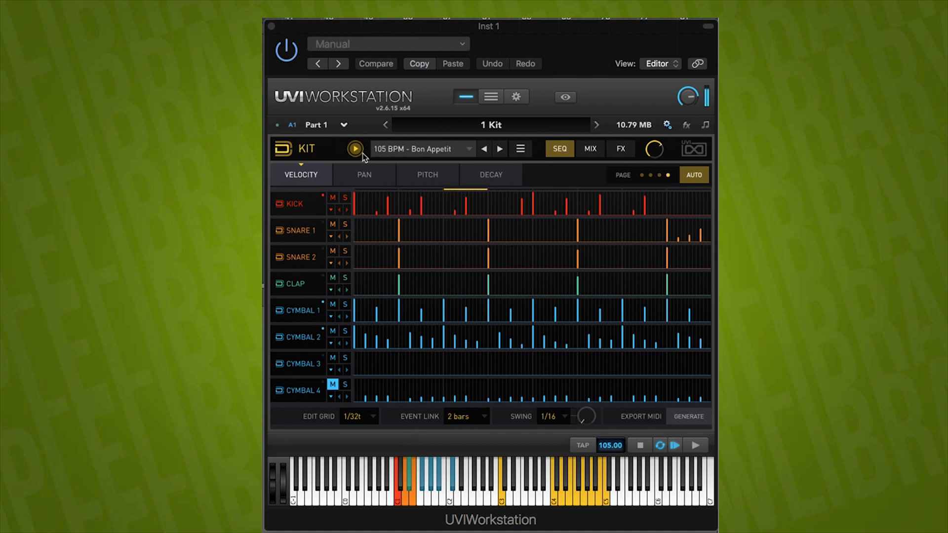
Load the 105 BPM - Ain't It Funky kit from the Vinyl category and step back through 100 BPM - Pause Cafe to 095 BPM - Industrial
{"action": "left_click", "coordinate": [402, 152]}
{"action": "mouse_move", "coordinate": [427, 351]}
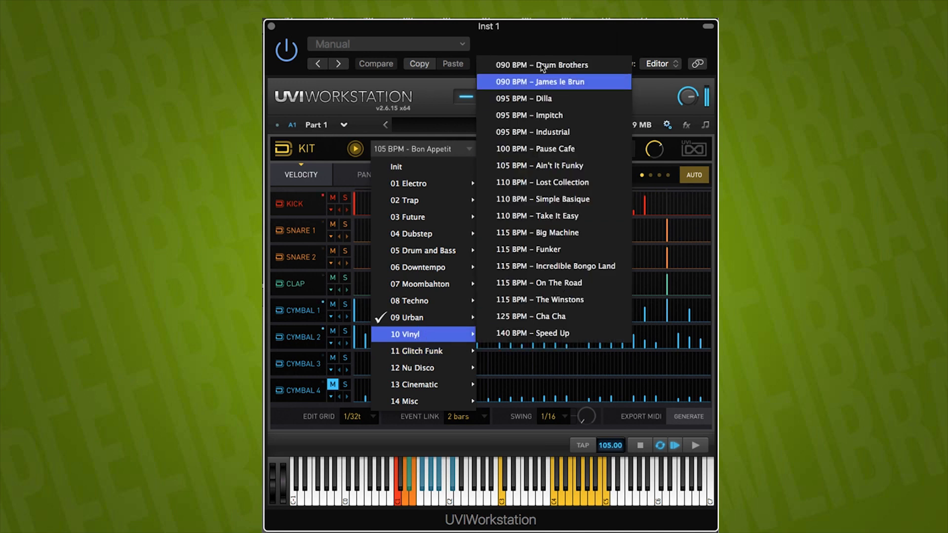
{"action": "left_click", "coordinate": [555, 170]}
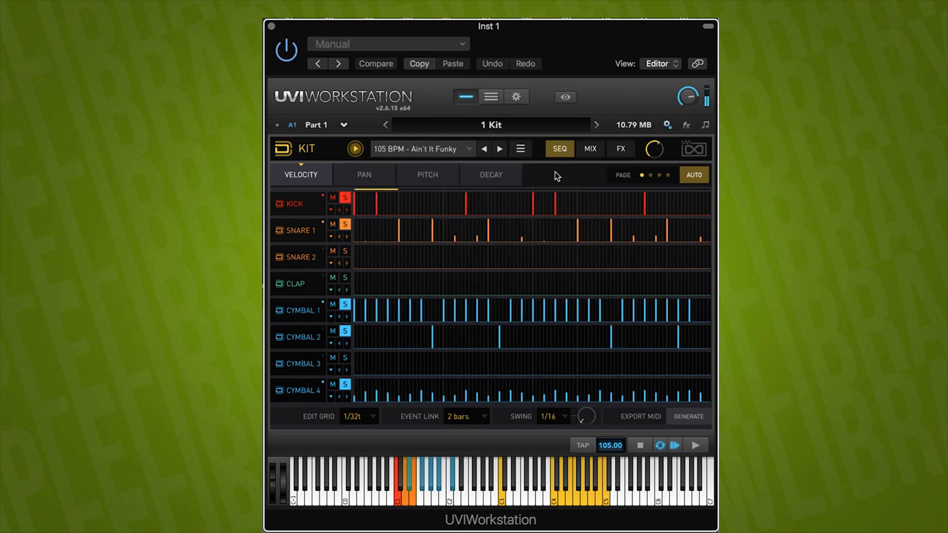
{"action": "left_click", "coordinate": [484, 149]}
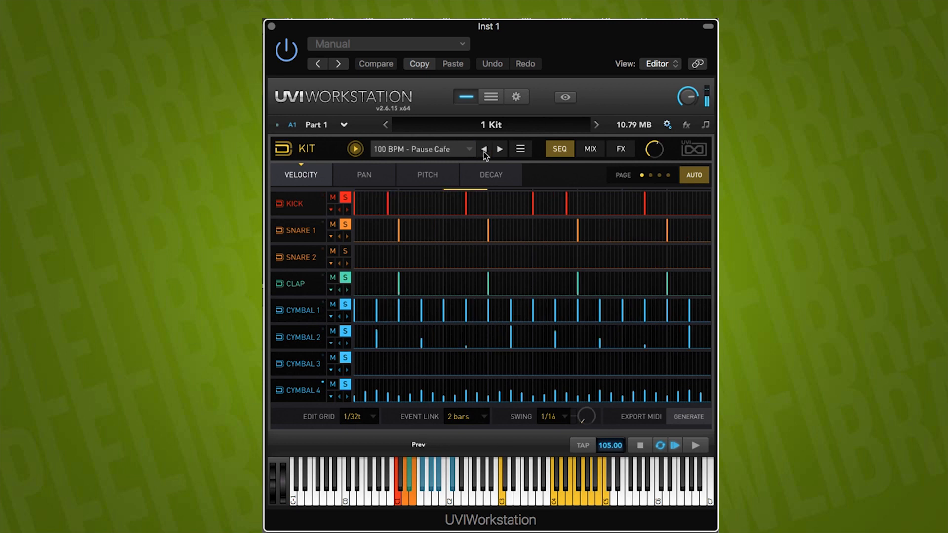
{"action": "left_click", "coordinate": [484, 150]}
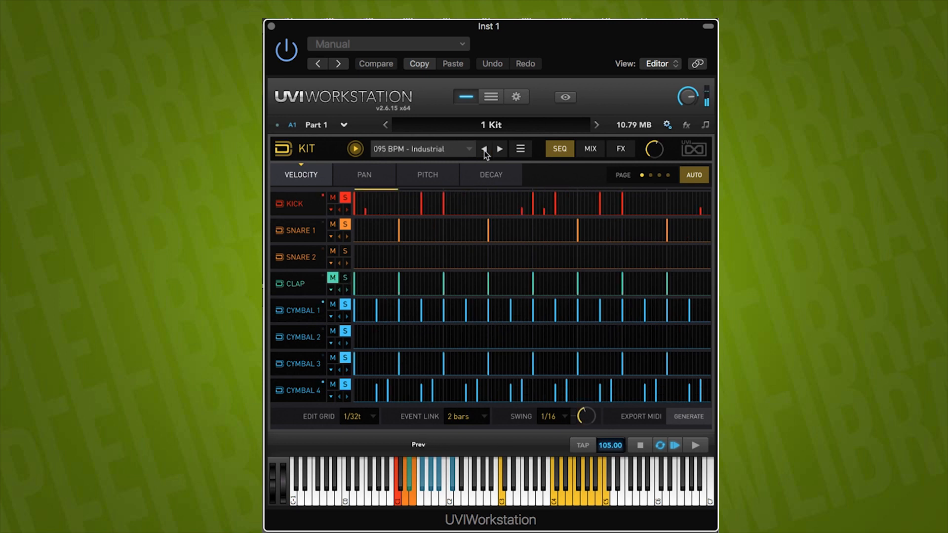
Audition the Vinyl kits 090 BPM - James le Brun and 115 BPM - Big Machine during playback
{"action": "left_click", "coordinate": [409, 153]}
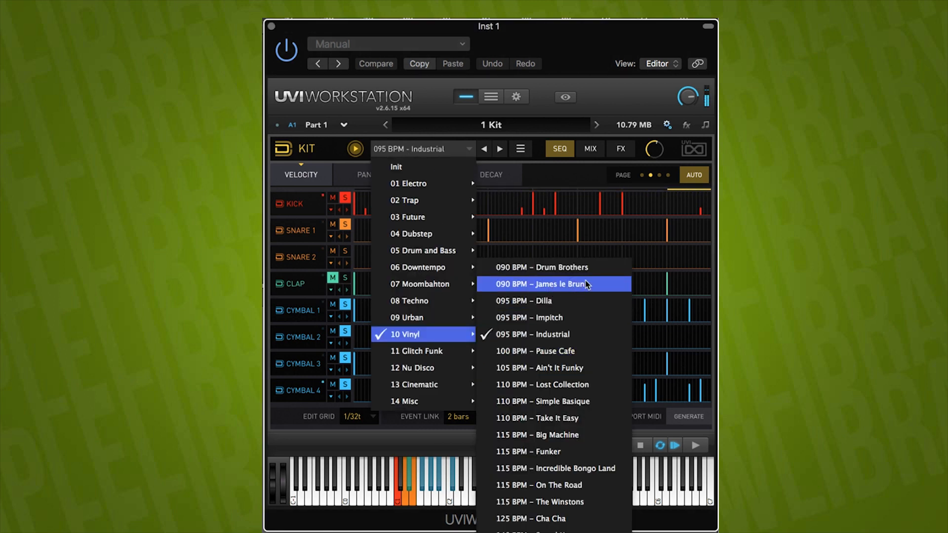
{"action": "left_click", "coordinate": [568, 288]}
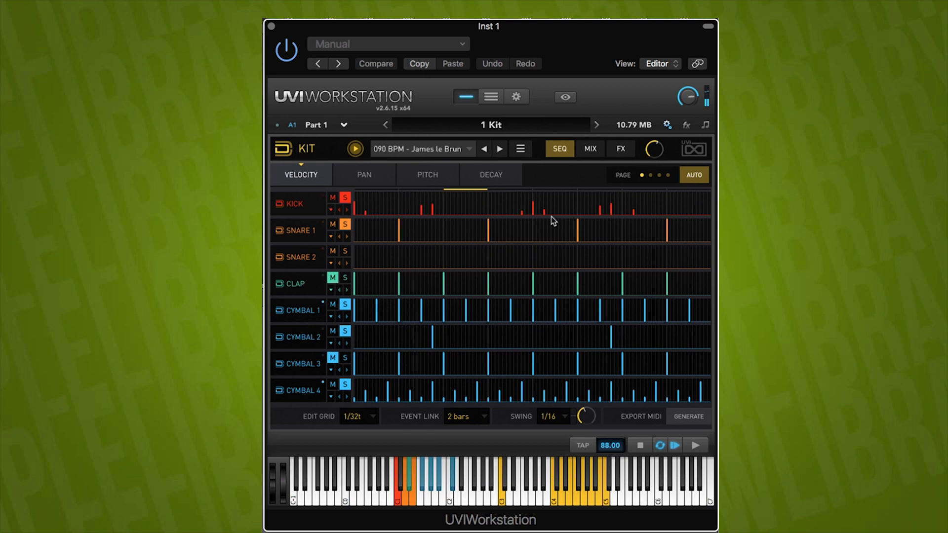
{"action": "left_click", "coordinate": [417, 148]}
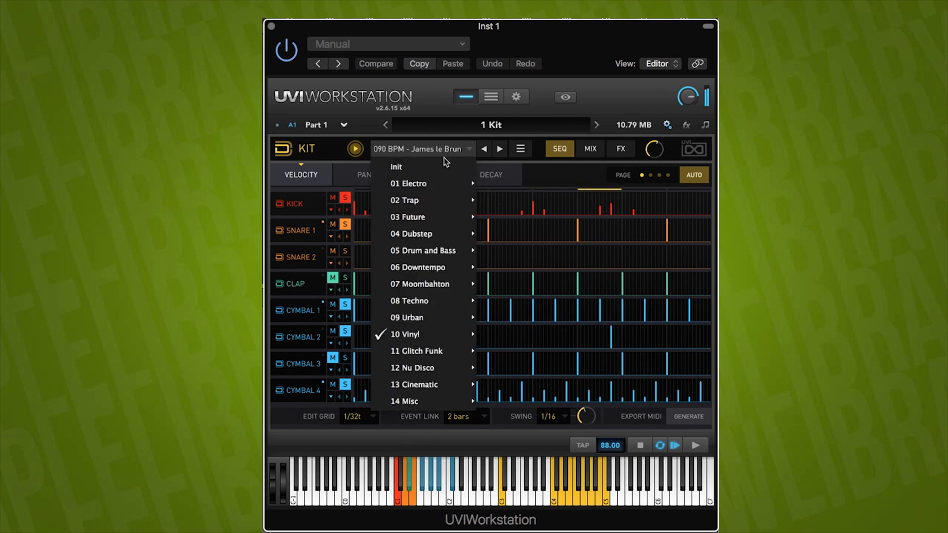
{"action": "mouse_move", "coordinate": [423, 333]}
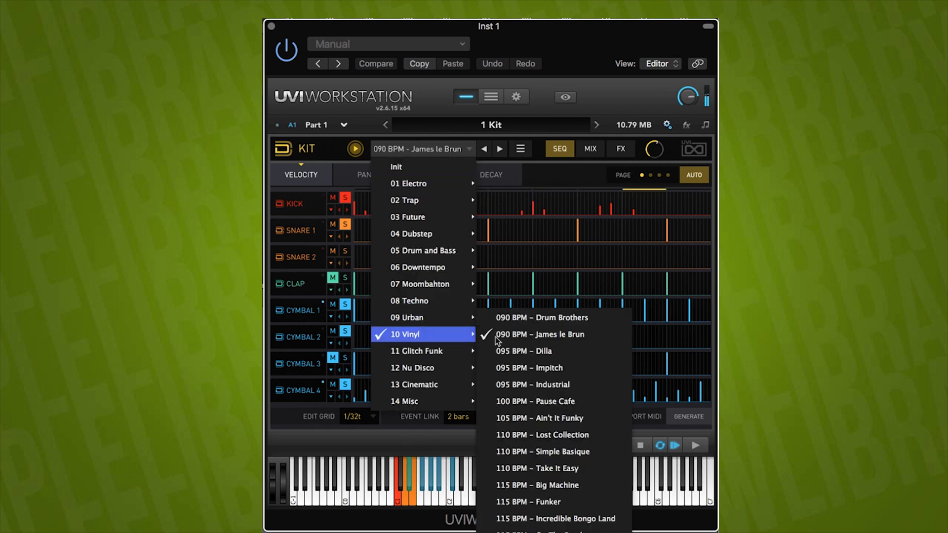
{"action": "left_click", "coordinate": [572, 485]}
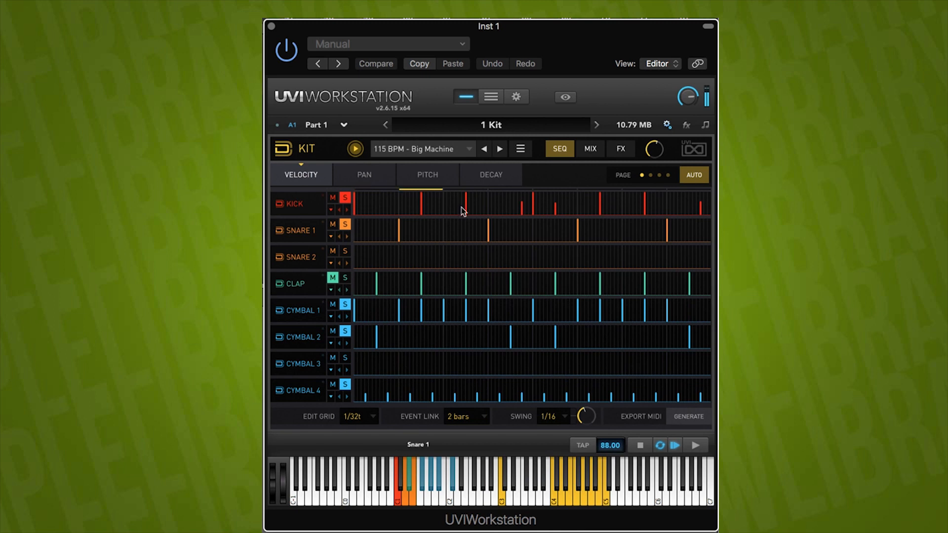
Load the Vinyl kit 115 BPM - On The Road, advance through The Winstons to 125 BPM - Cha Cha and stop the pattern
{"action": "left_click", "coordinate": [424, 150]}
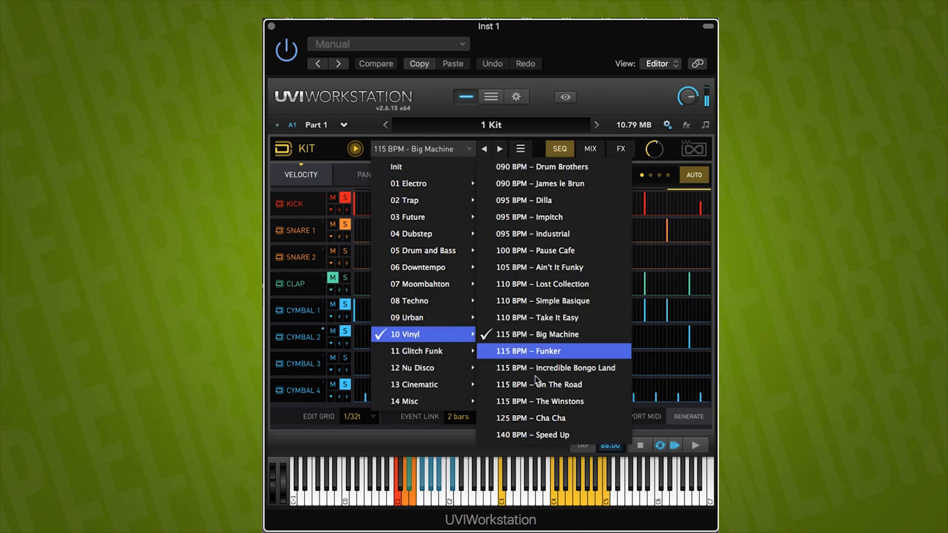
{"action": "left_click", "coordinate": [570, 386]}
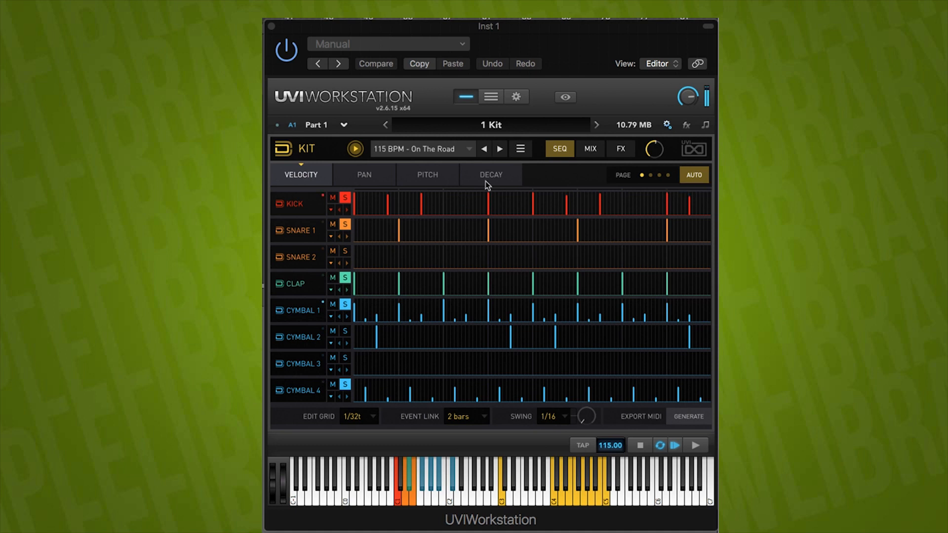
{"action": "left_click", "coordinate": [501, 149]}
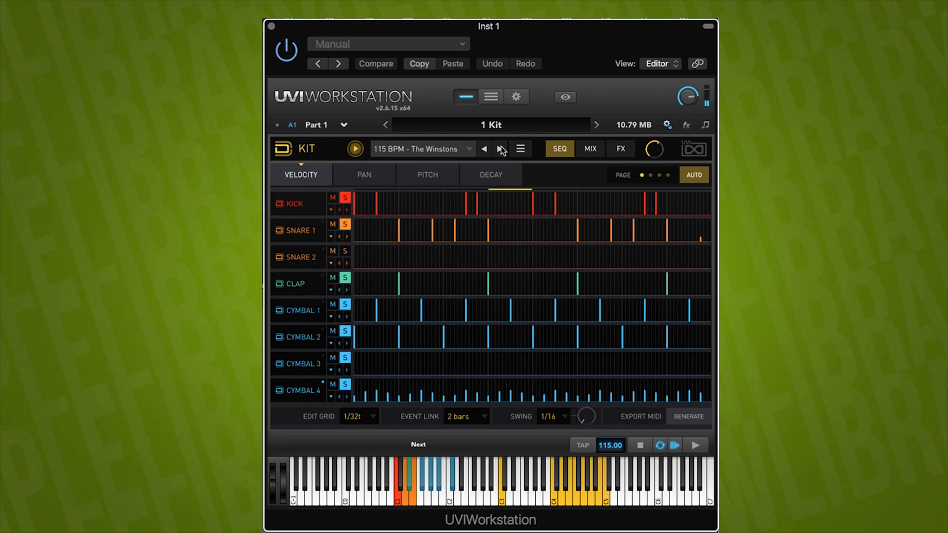
{"action": "left_click", "coordinate": [501, 149]}
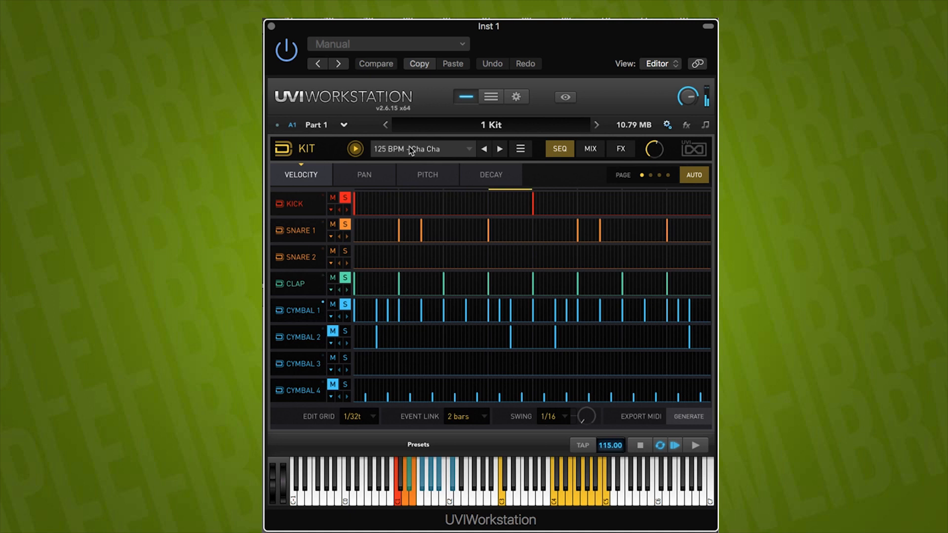
{"action": "left_click", "coordinate": [355, 150]}
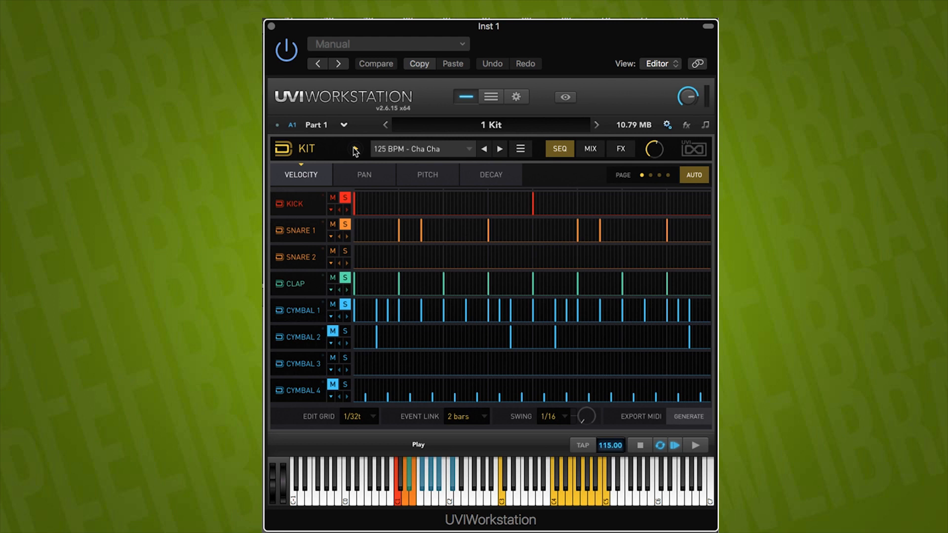
Load the 100 BPM - Bumblebee kit from the Glitch Funk category and start its pattern
{"action": "left_click", "coordinate": [407, 149]}
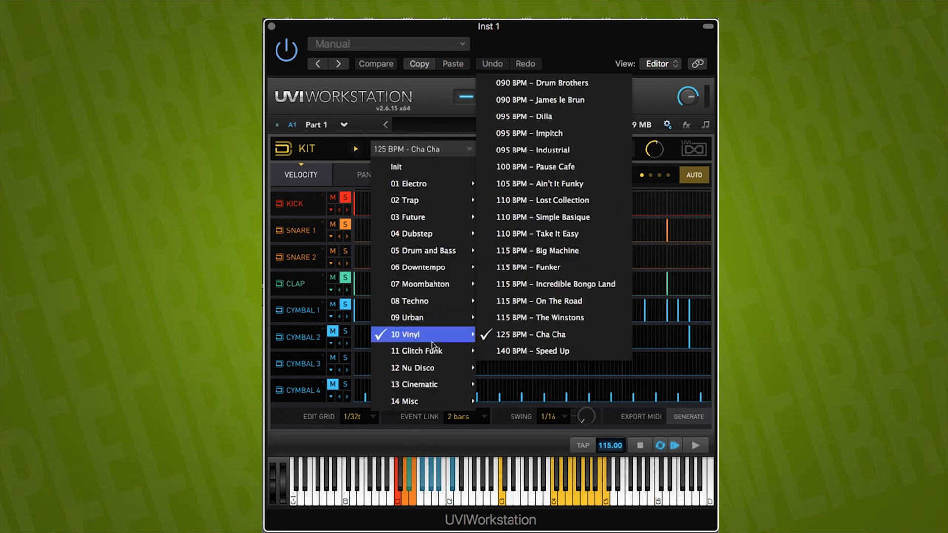
{"action": "mouse_move", "coordinate": [433, 353]}
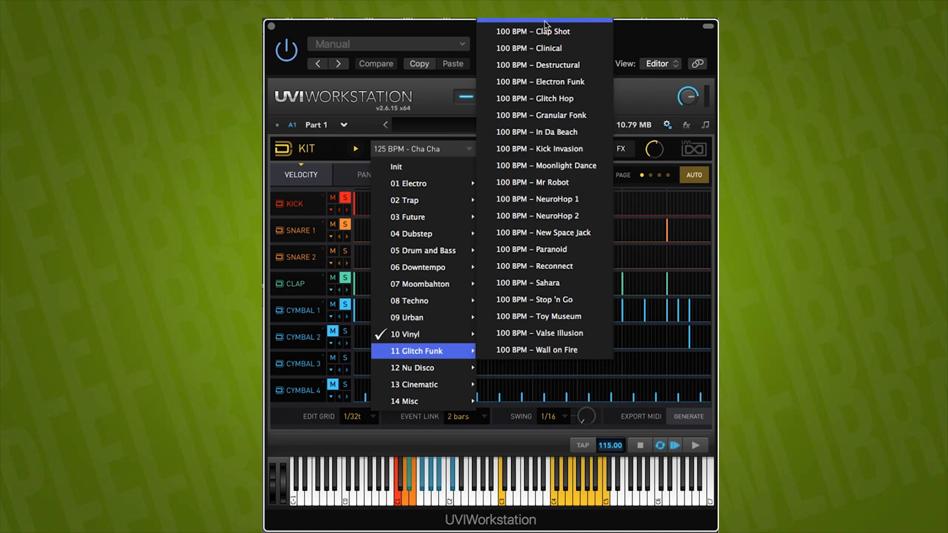
{"action": "left_click", "coordinate": [545, 31]}
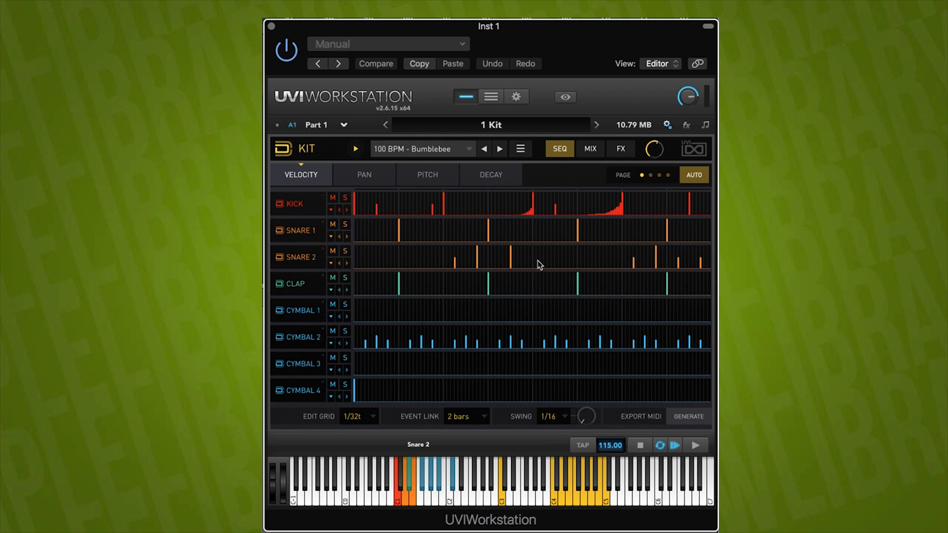
{"action": "left_click", "coordinate": [356, 149]}
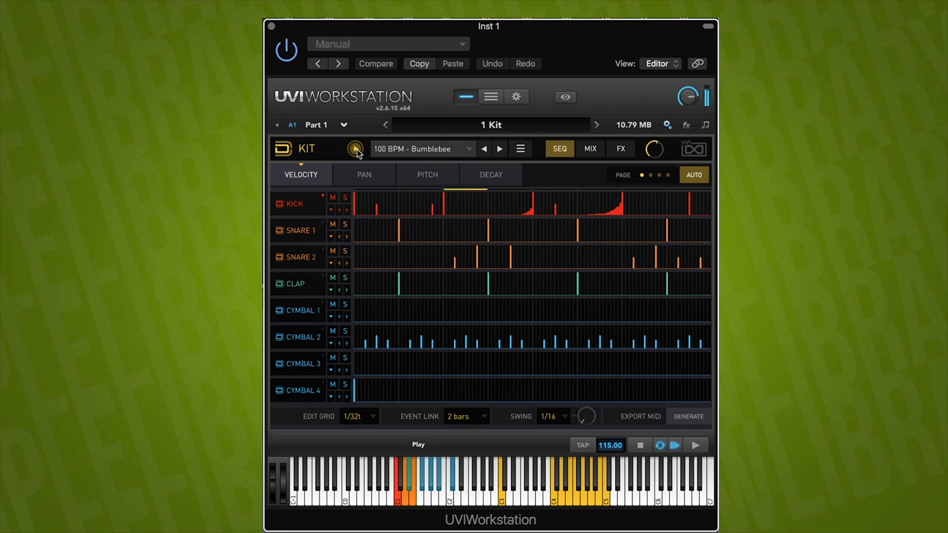
Audition the Glitch Funk kit 100 BPM - Destructural, then step back through Clinical and Clap Shot to Bumblebee
{"action": "left_click", "coordinate": [434, 149]}
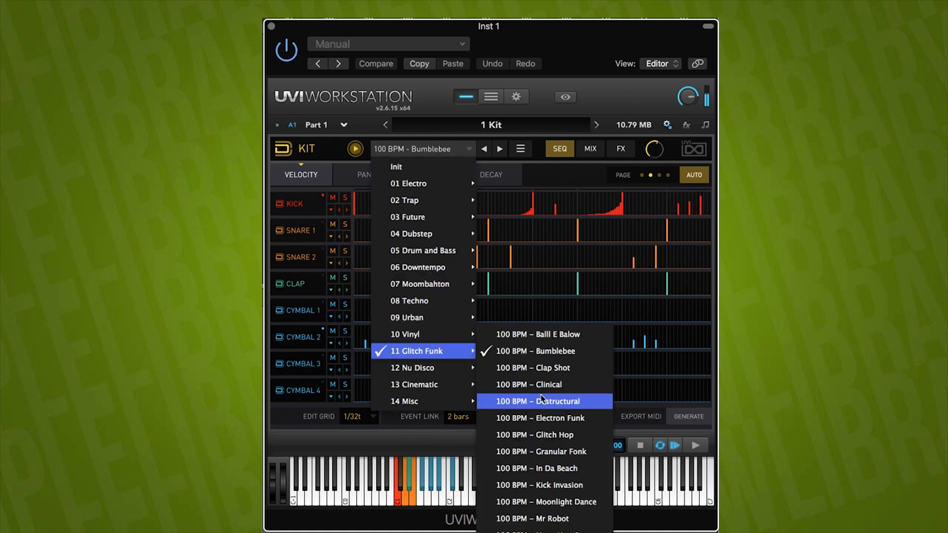
{"action": "left_click", "coordinate": [580, 402]}
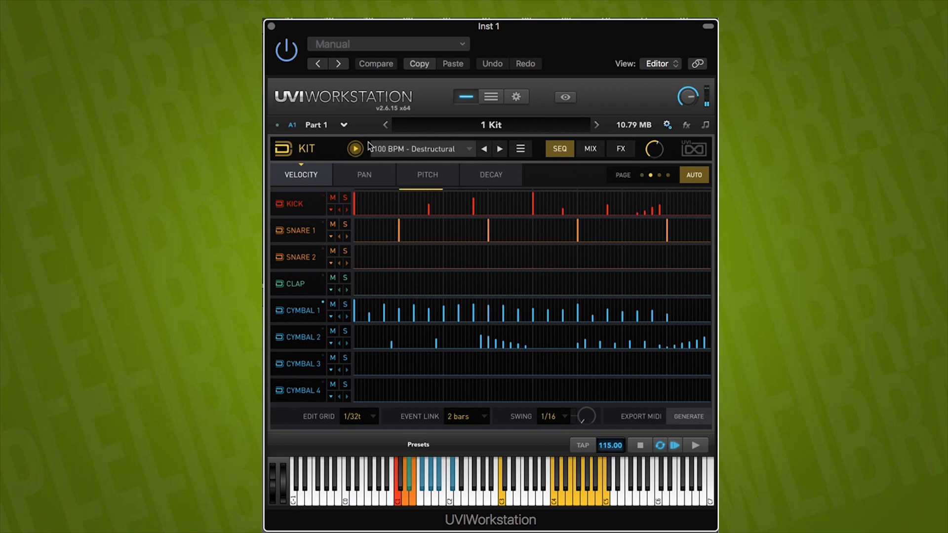
{"action": "left_click", "coordinate": [485, 151]}
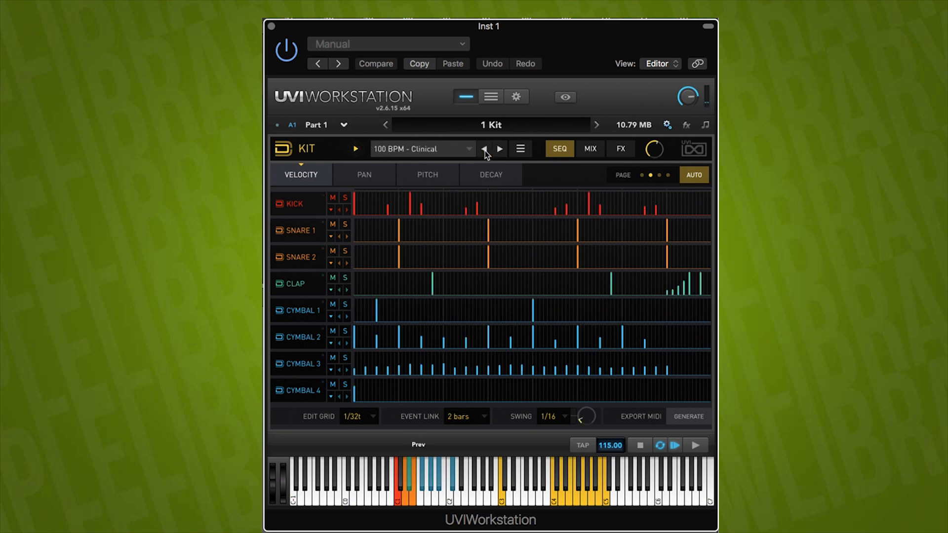
{"action": "left_click", "coordinate": [356, 148]}
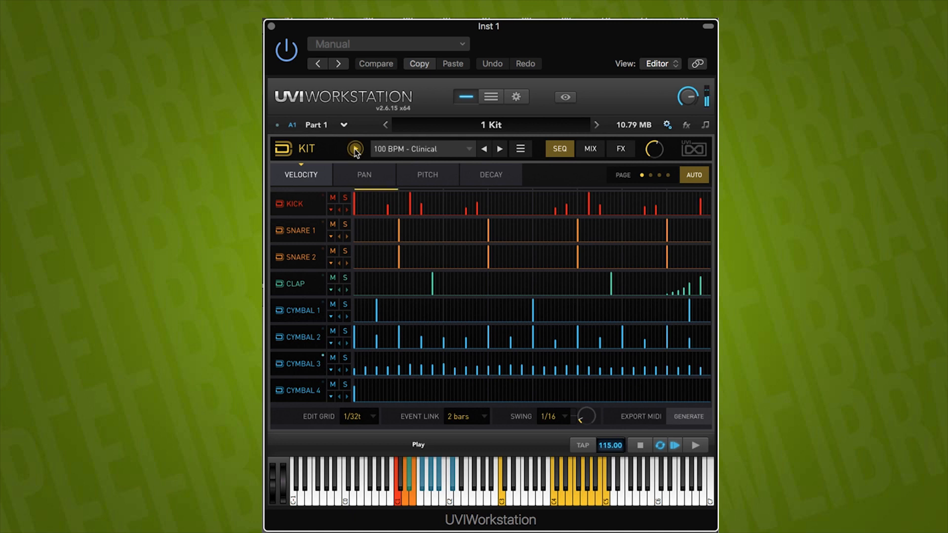
{"action": "left_click", "coordinate": [485, 150]}
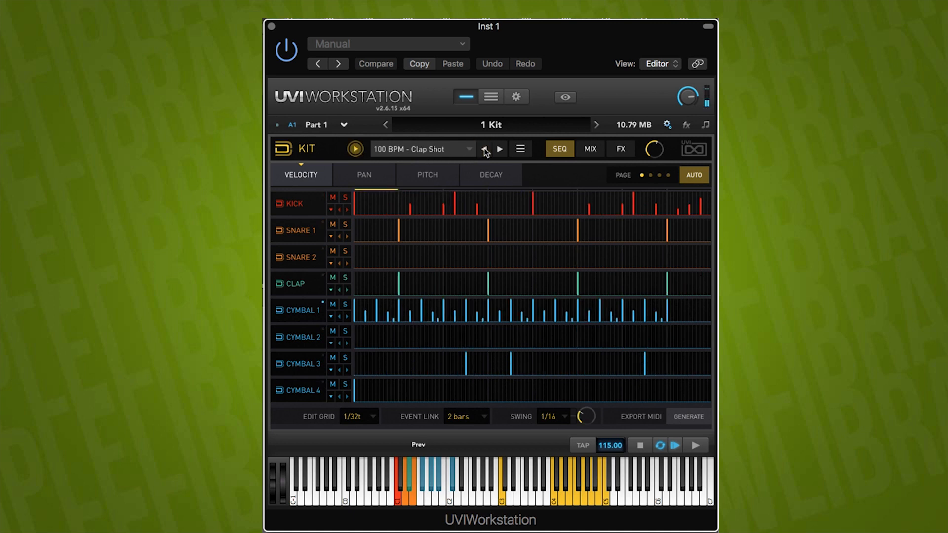
{"action": "left_click", "coordinate": [485, 149]}
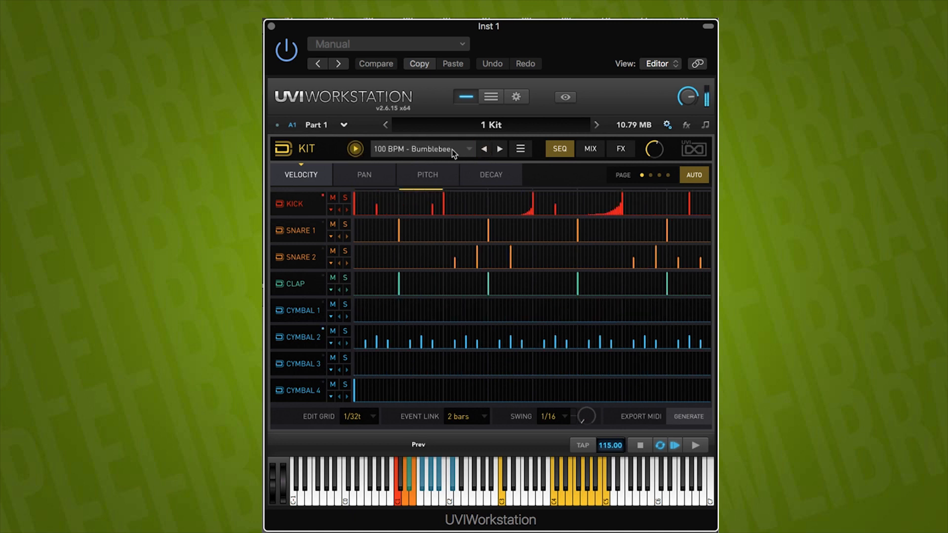
Solo the Kick track and zoom into its velocity sequence during playback, then stop the pattern and unsolo the track
{"action": "left_click", "coordinate": [345, 198]}
{"action": "left_click", "coordinate": [331, 211]}
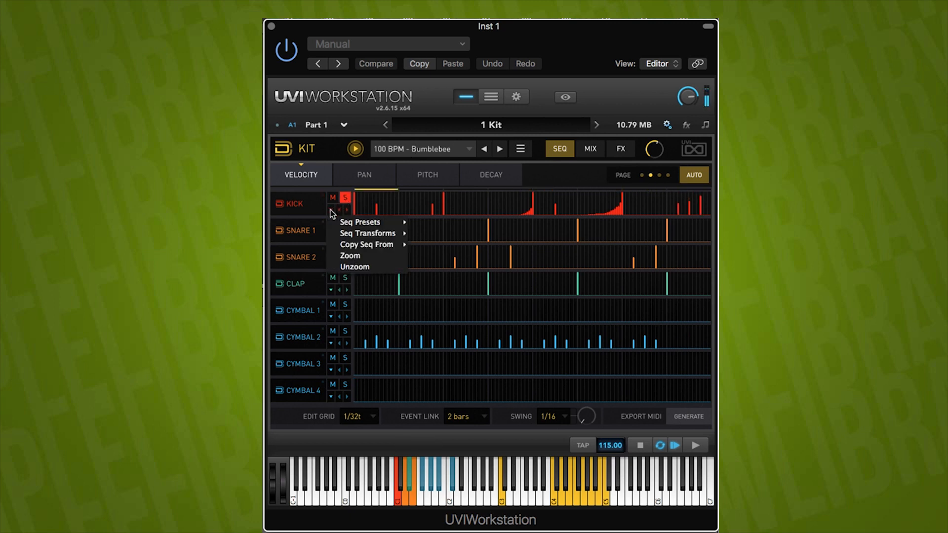
{"action": "left_click", "coordinate": [356, 257]}
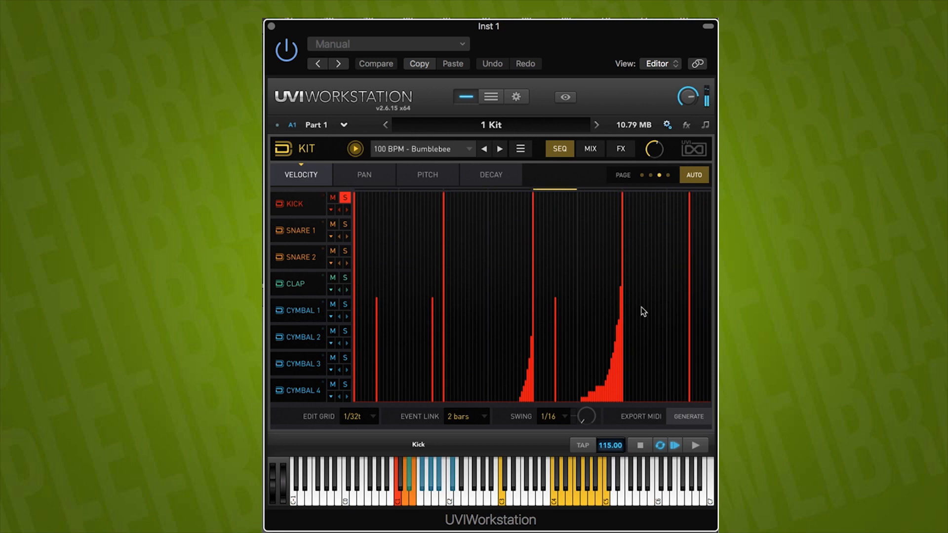
{"action": "left_click", "coordinate": [354, 150]}
{"action": "left_click", "coordinate": [346, 198]}
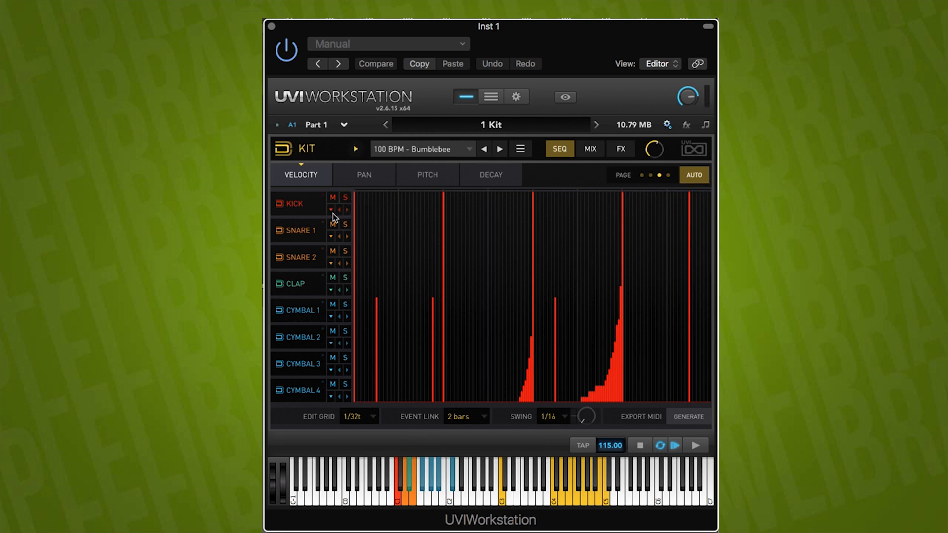
Collapse the enlarged Kick velocity lane to show the sequencer overview of all eight drum lanes
{"action": "left_click", "coordinate": [331, 212]}
{"action": "left_click", "coordinate": [347, 265]}
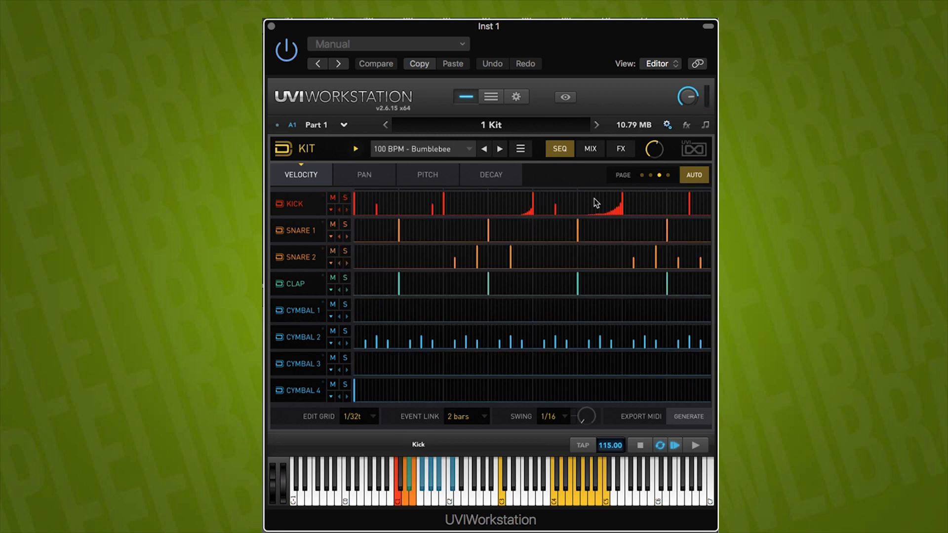
Load the Glitch Funk preset "100 BPM - In Da Beach" and start playing its pattern
{"action": "left_click", "coordinate": [469, 150]}
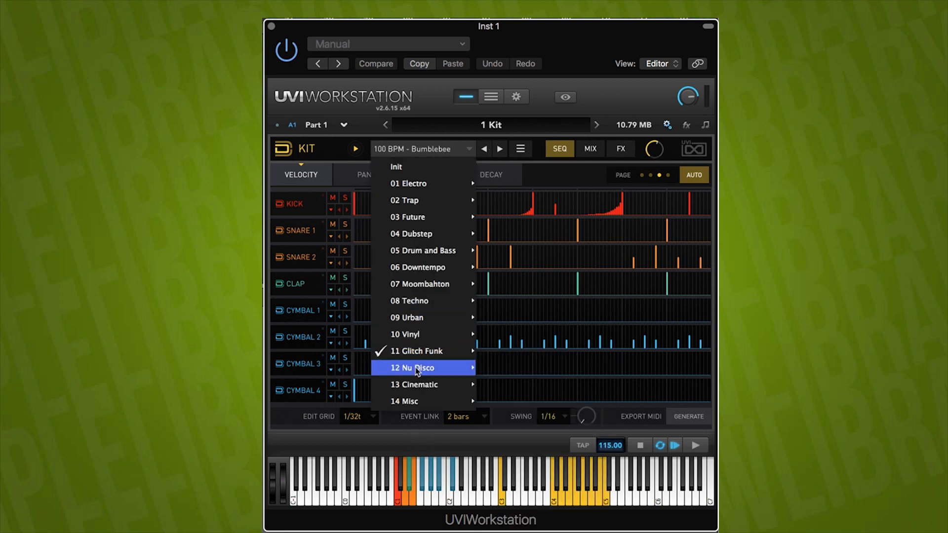
{"action": "mouse_move", "coordinate": [431, 354]}
{"action": "left_click", "coordinate": [538, 468]}
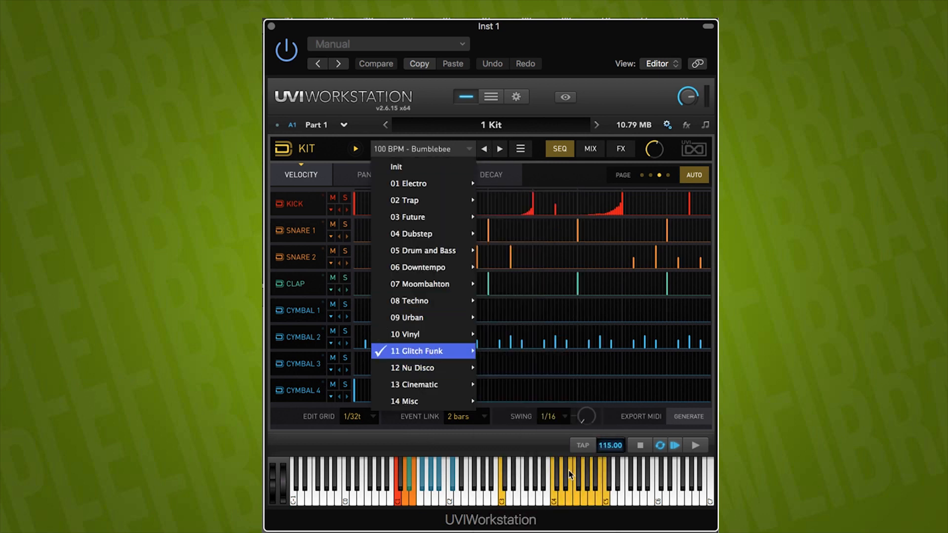
{"action": "left_click", "coordinate": [356, 150]}
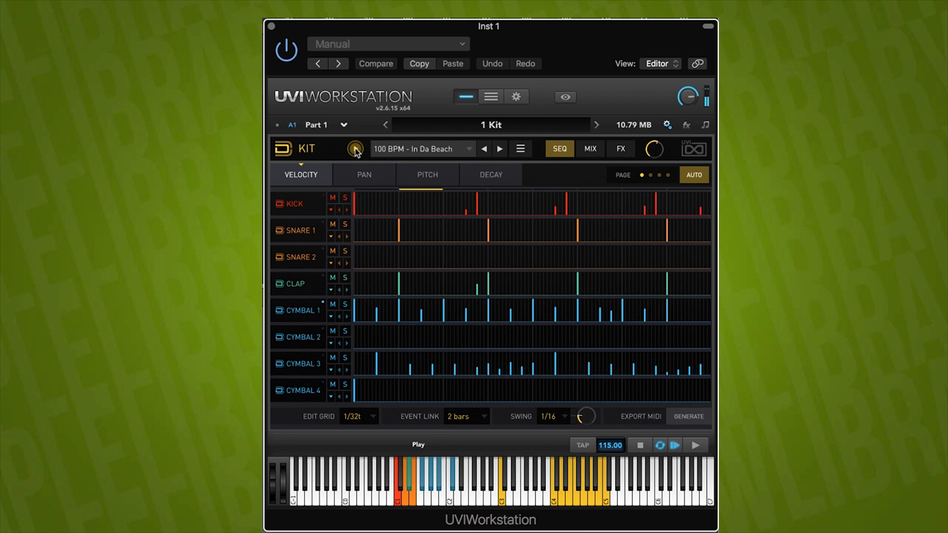
Audition the Glitch Funk presets "100 BPM - NeuroHop 1" and "100 BPM - Stop 'n Go", then stop playback
{"action": "left_click", "coordinate": [419, 151]}
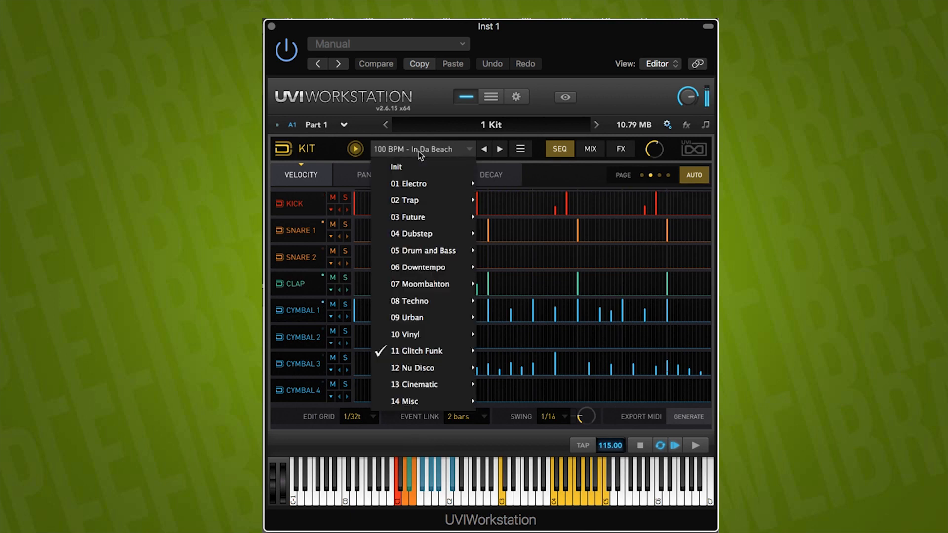
{"action": "mouse_move", "coordinate": [414, 354]}
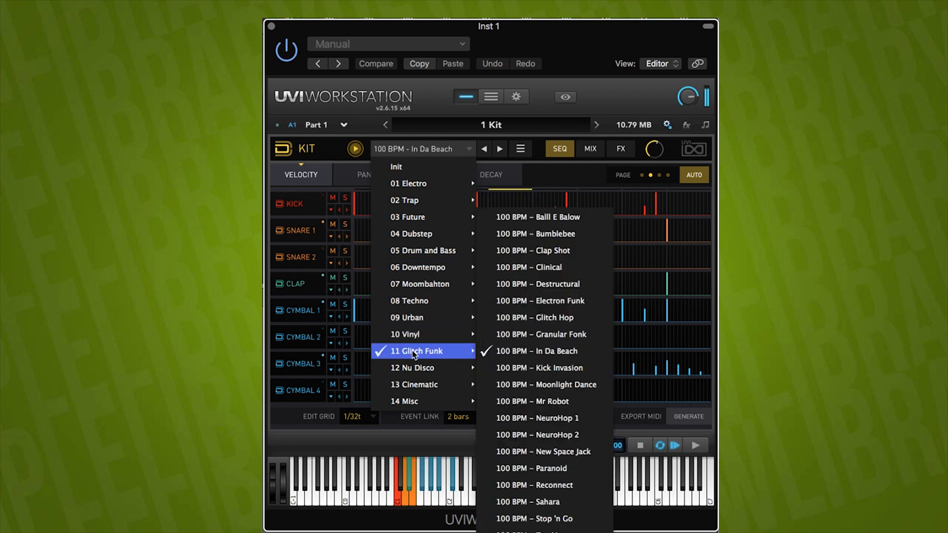
{"action": "left_click", "coordinate": [573, 420]}
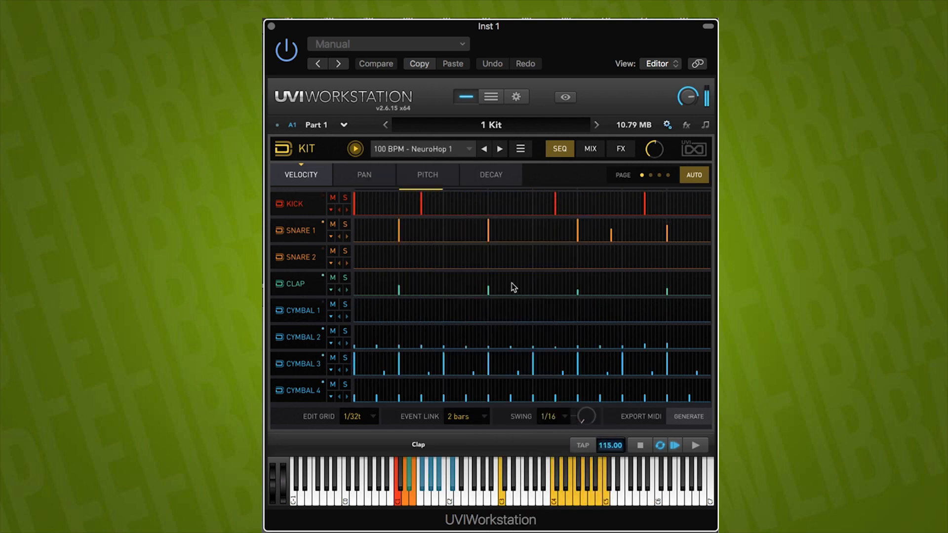
{"action": "left_click", "coordinate": [416, 151]}
{"action": "mouse_move", "coordinate": [432, 352]}
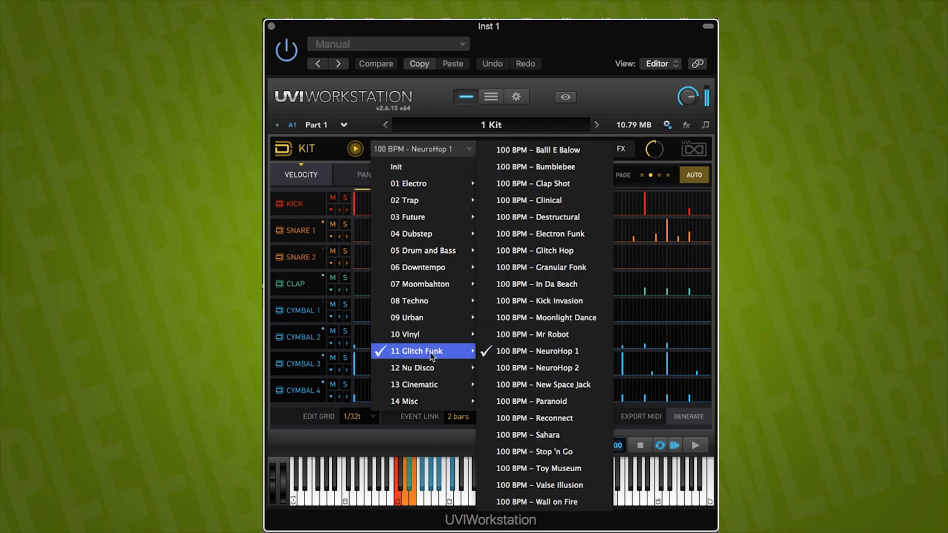
{"action": "left_click", "coordinate": [578, 453]}
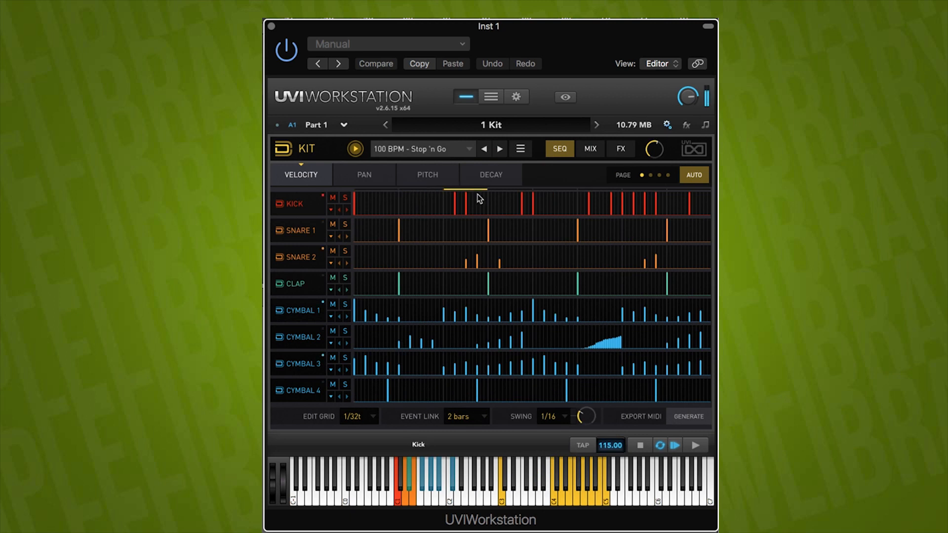
{"action": "left_click", "coordinate": [354, 149]}
Audition the Nu Disco presets "110 BPM - Up All Night" and "115 BPM - Hall of Clap" with the pattern playing
{"action": "left_click", "coordinate": [398, 151]}
{"action": "mouse_move", "coordinate": [431, 373]}
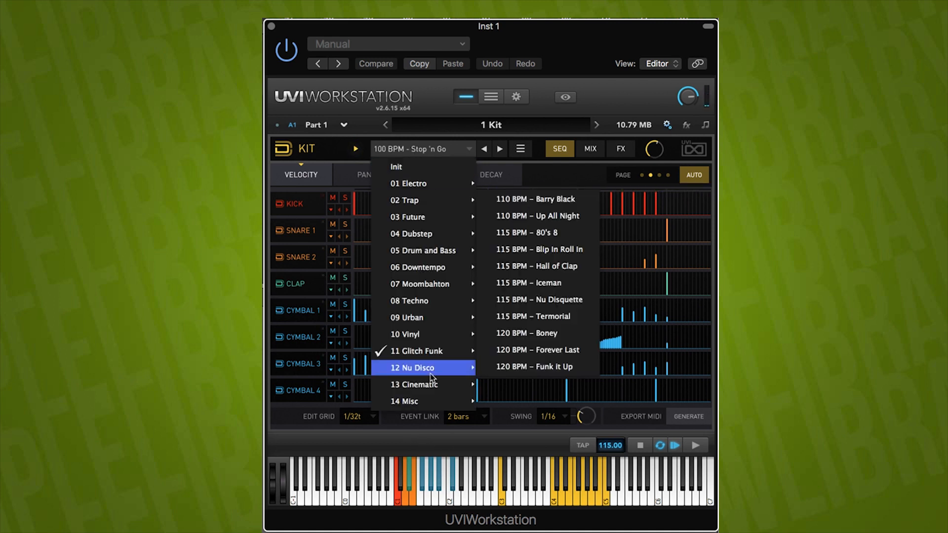
{"action": "left_click", "coordinate": [543, 216]}
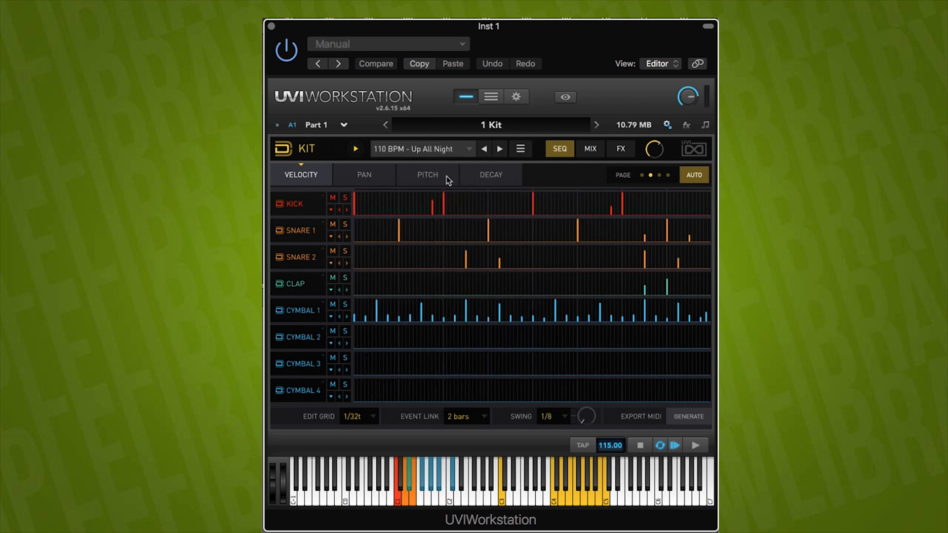
{"action": "left_click", "coordinate": [354, 149]}
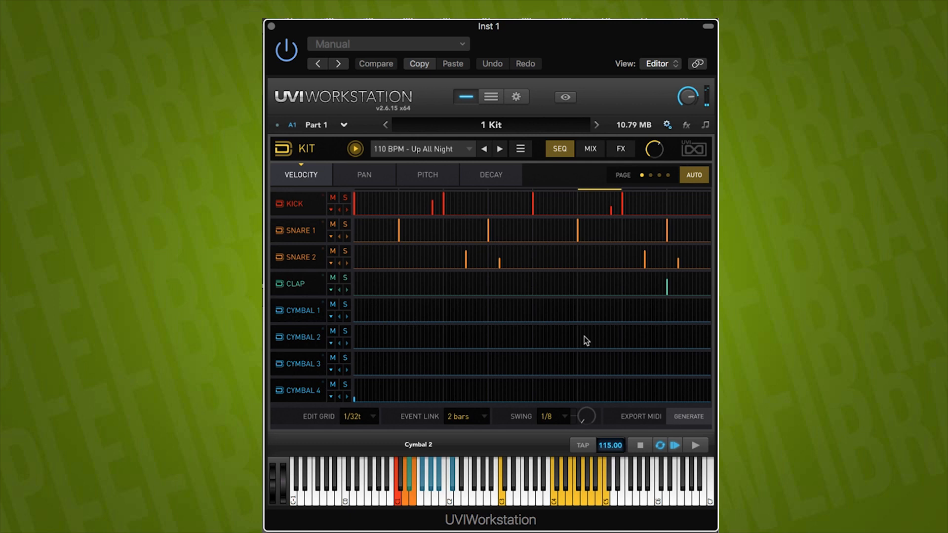
{"action": "left_click", "coordinate": [439, 149]}
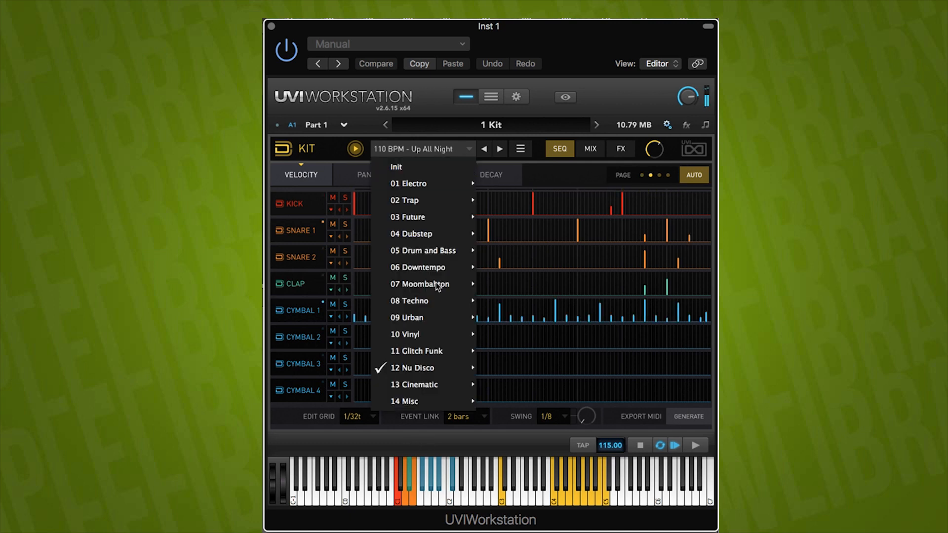
{"action": "mouse_move", "coordinate": [434, 368]}
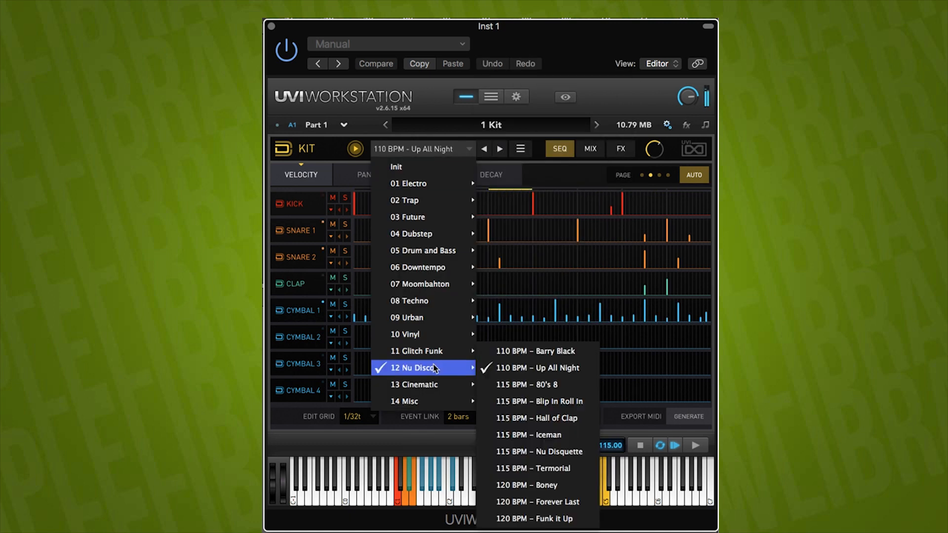
{"action": "left_click", "coordinate": [576, 419]}
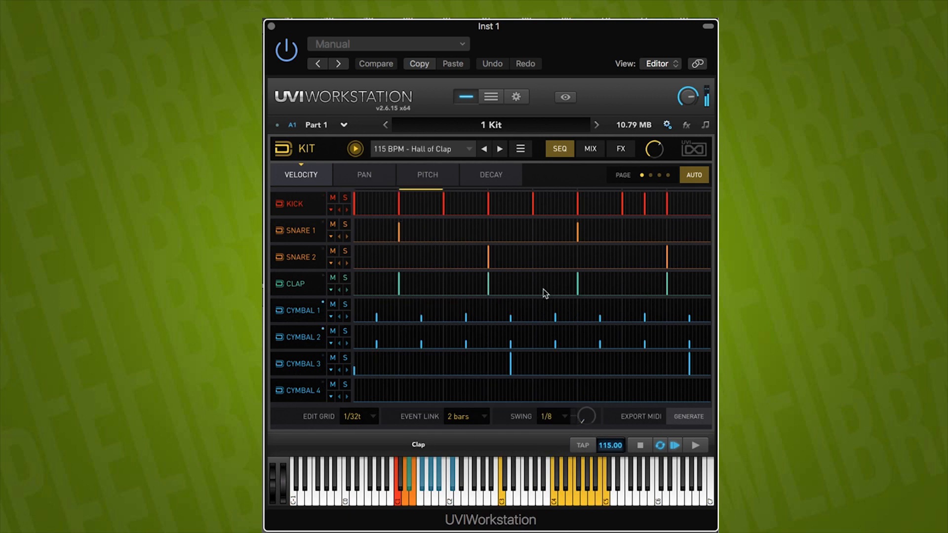
Audition the Nu Disco presets "120 BPM - Boney" and "120 BPM - Forever Last", then stop playback
{"action": "left_click", "coordinate": [424, 150]}
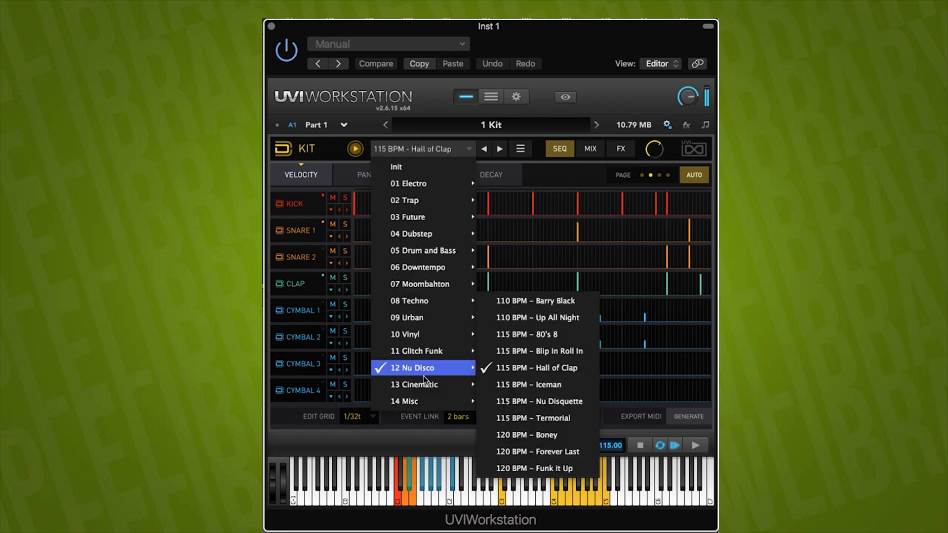
{"action": "mouse_move", "coordinate": [433, 380]}
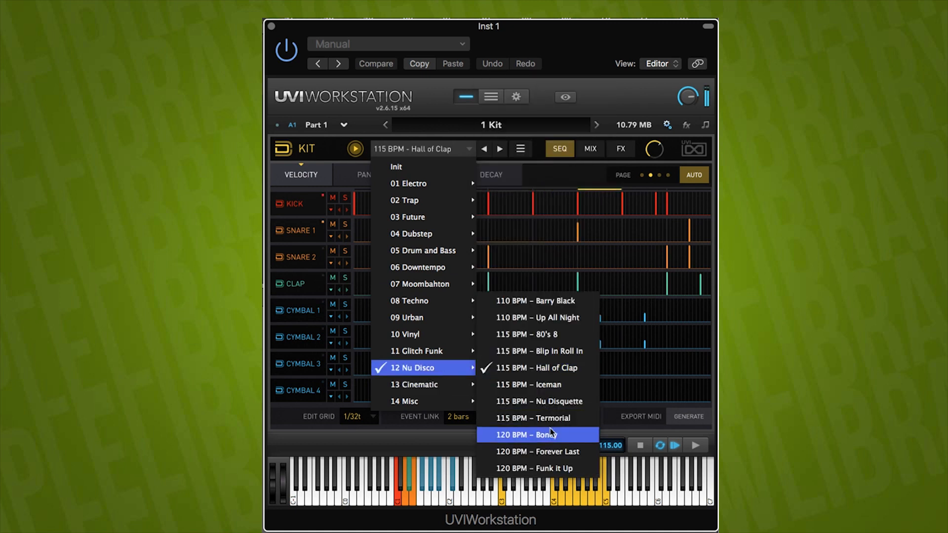
{"action": "left_click", "coordinate": [548, 435]}
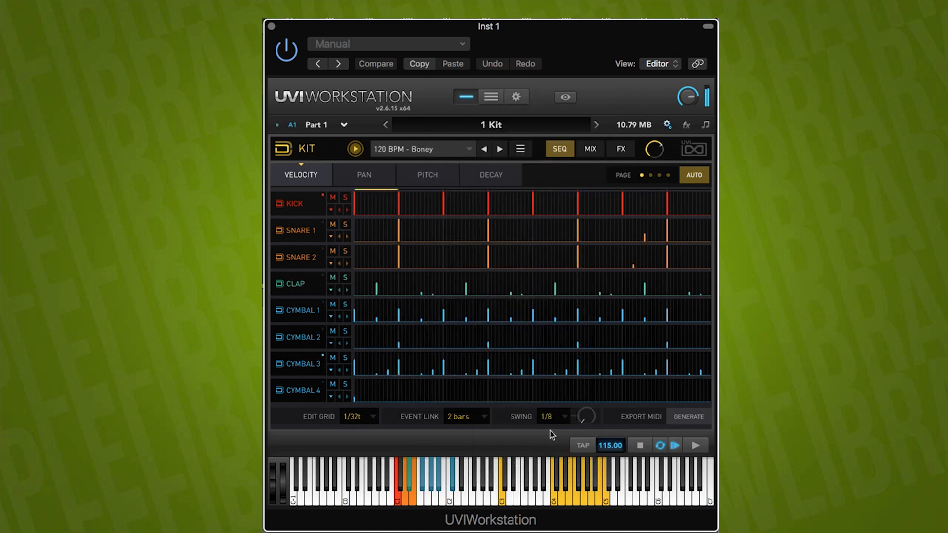
{"action": "left_click", "coordinate": [426, 150]}
{"action": "mouse_move", "coordinate": [424, 372]}
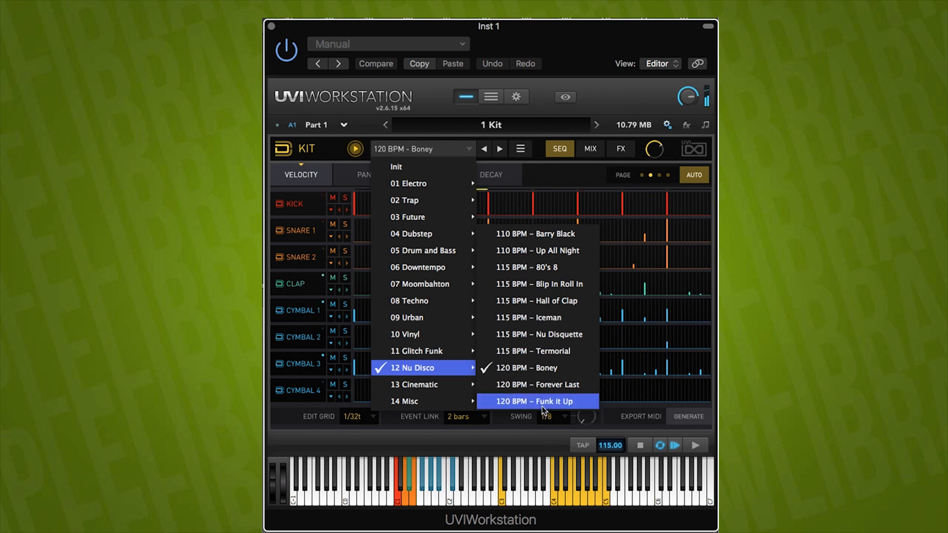
{"action": "left_click", "coordinate": [544, 386]}
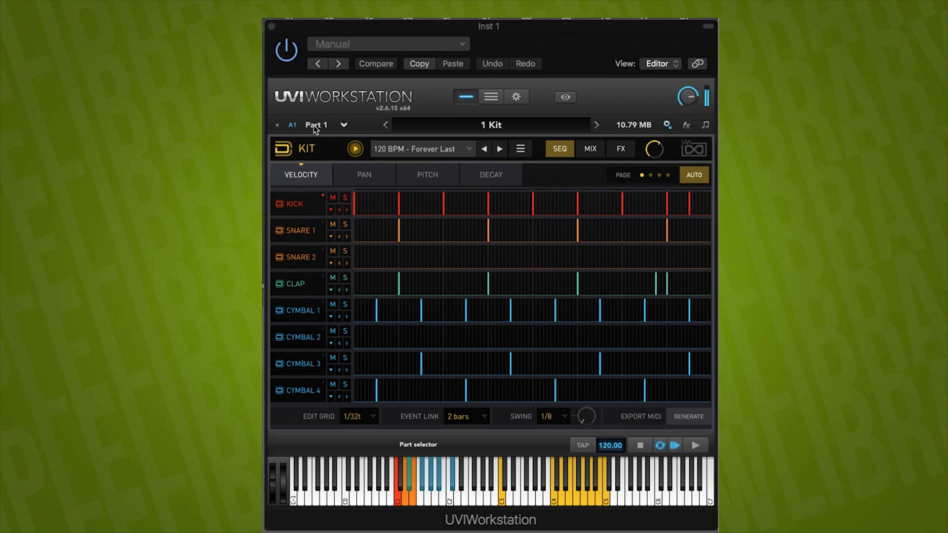
{"action": "left_click", "coordinate": [358, 149]}
Load the Cinematic preset "075 BPM - Big End" and play its pattern at 75 BPM
{"action": "left_click", "coordinate": [403, 151]}
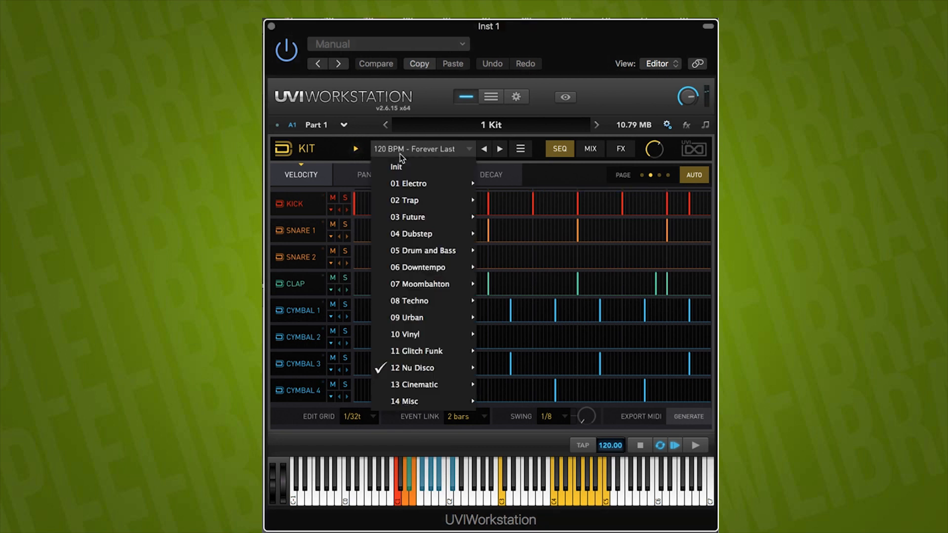
{"action": "mouse_move", "coordinate": [454, 390]}
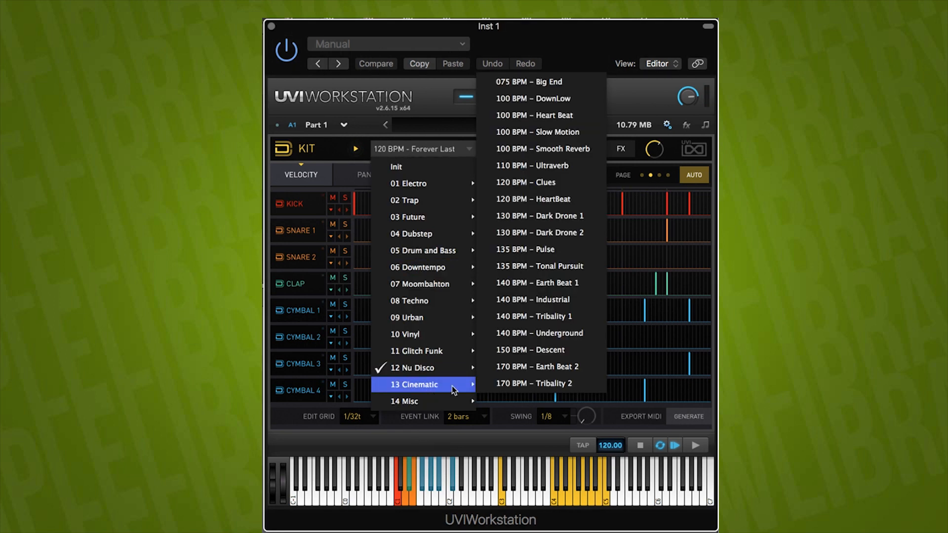
{"action": "left_click", "coordinate": [533, 84]}
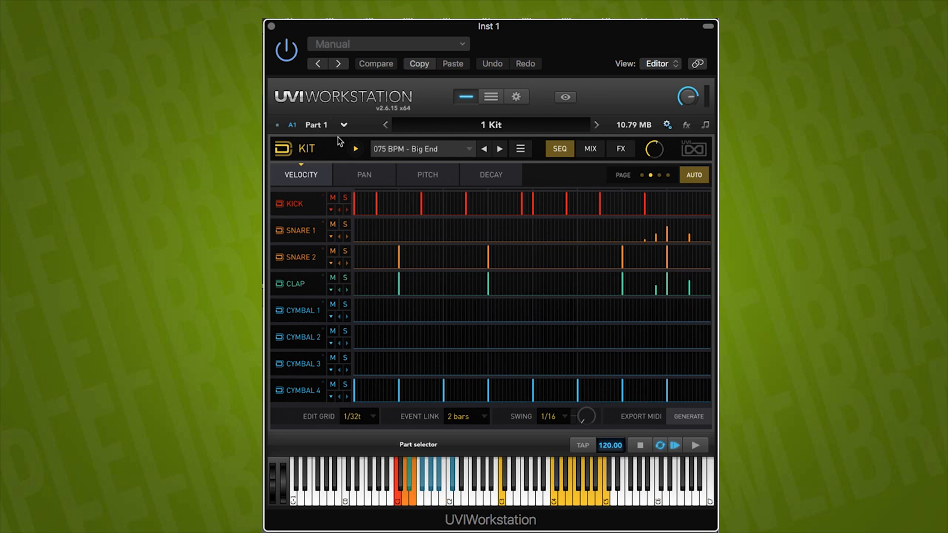
{"action": "left_click", "coordinate": [356, 149]}
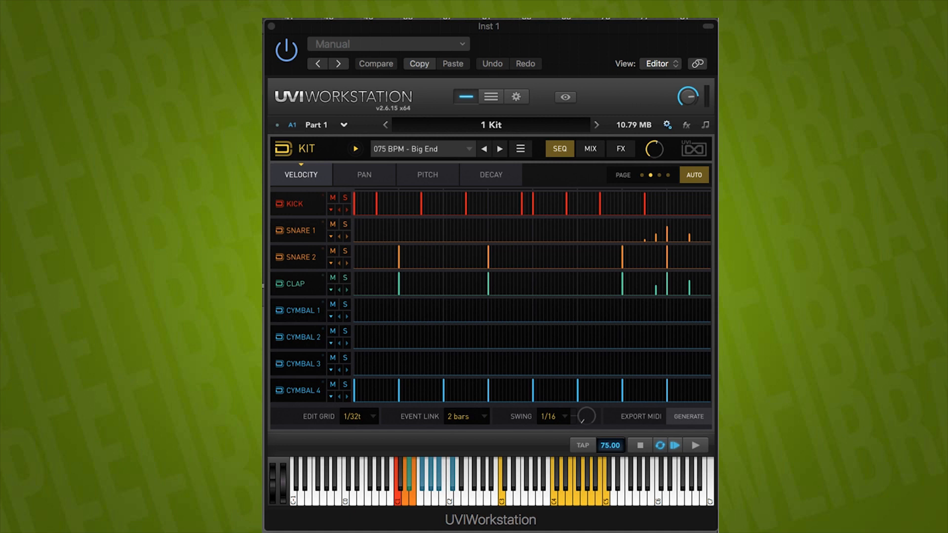
{"action": "left_click", "coordinate": [355, 149]}
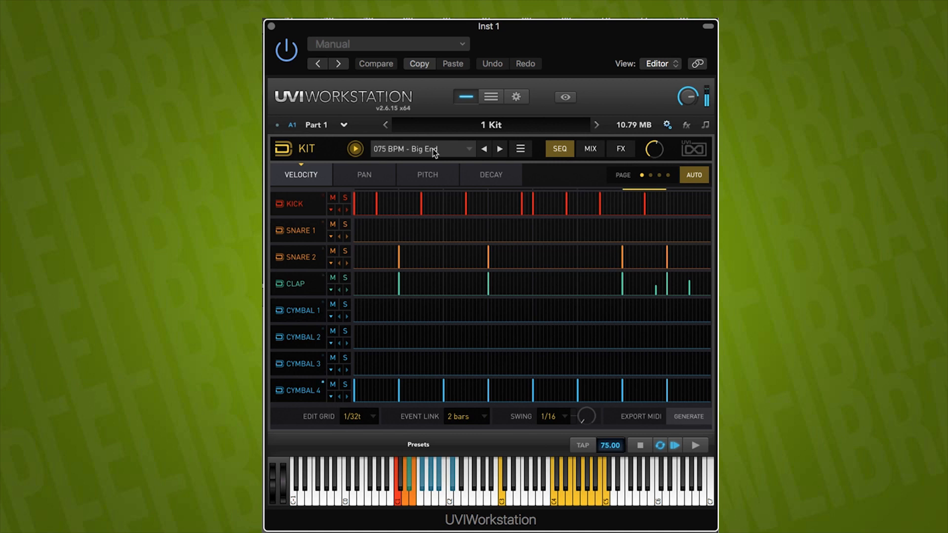
Audition the Cinematic presets "100 BPM - DownLow" and "100 BPM - Slow Motion" during playback
{"action": "left_click", "coordinate": [500, 149]}
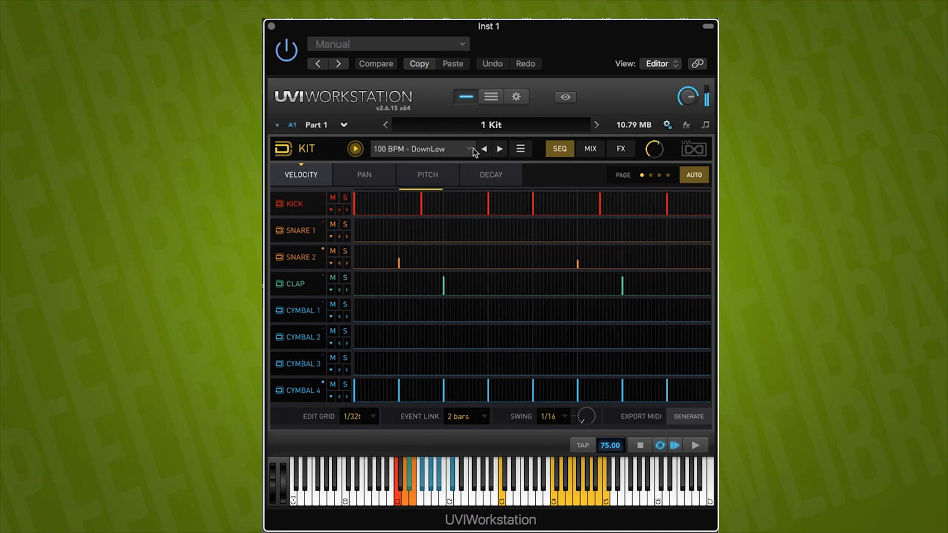
{"action": "left_click", "coordinate": [406, 150]}
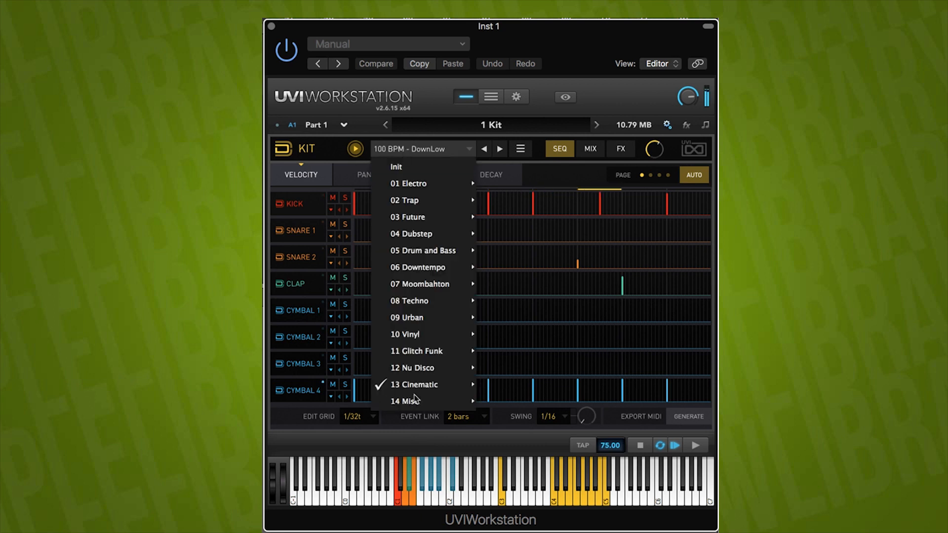
{"action": "mouse_move", "coordinate": [433, 387]}
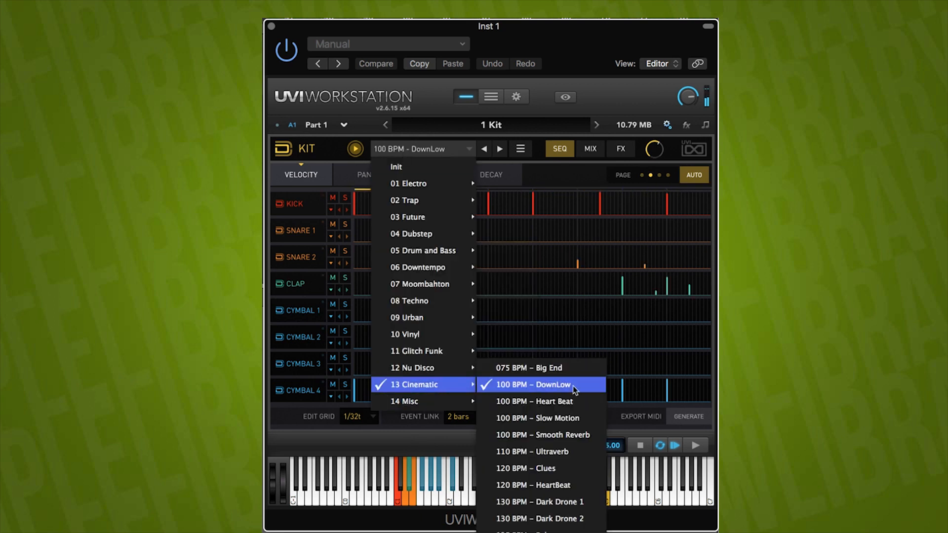
{"action": "left_click", "coordinate": [577, 418]}
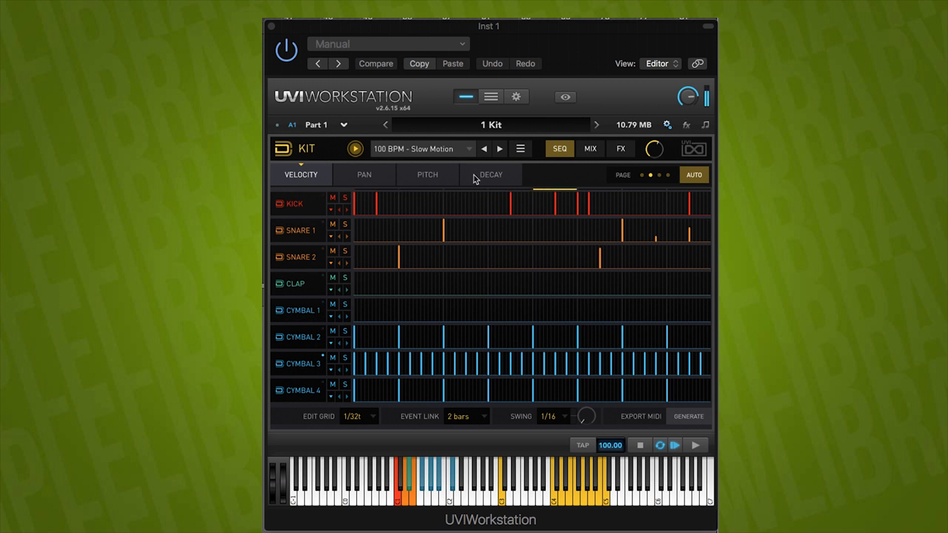
Audition the Cinematic presets "110 BPM - Ultraverb" and "130 BPM - Dark Drone 2", then stop playback
{"action": "left_click", "coordinate": [433, 147]}
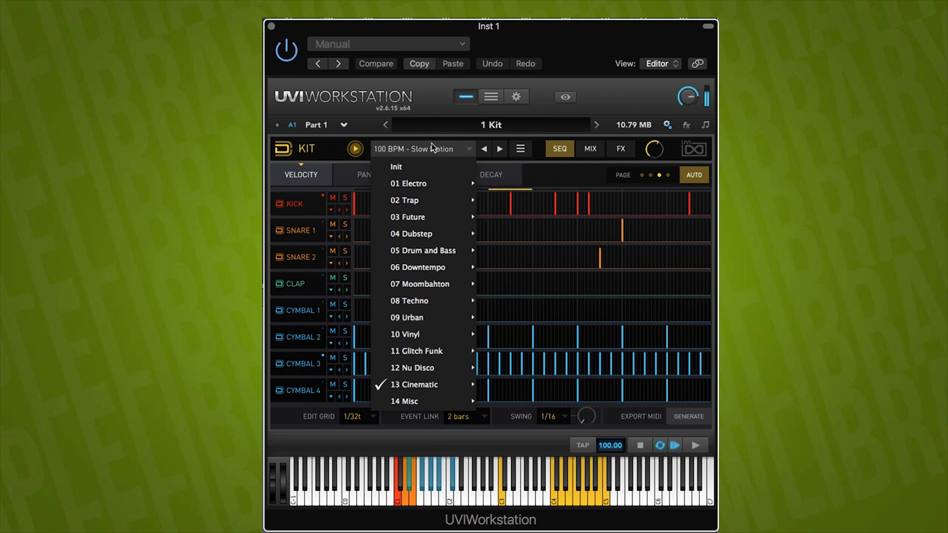
{"action": "mouse_move", "coordinate": [441, 385]}
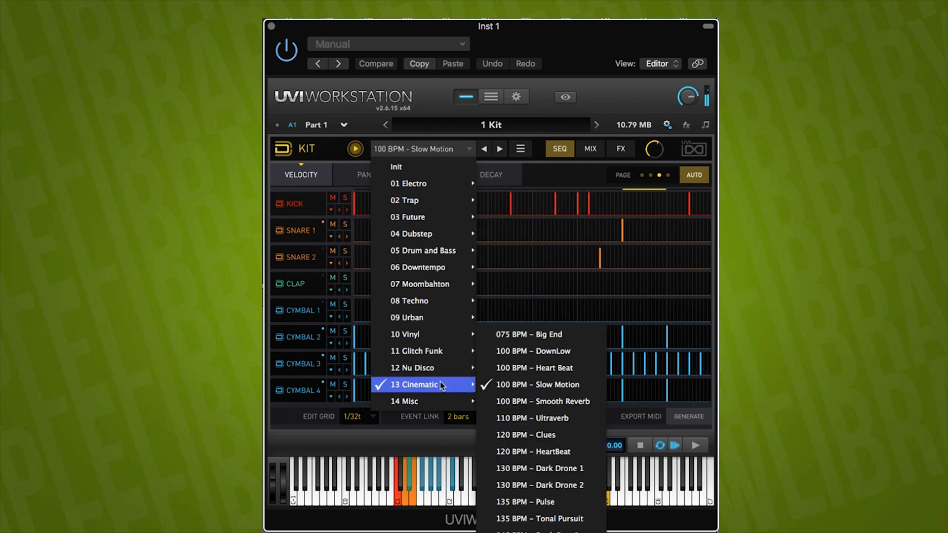
{"action": "left_click", "coordinate": [555, 418]}
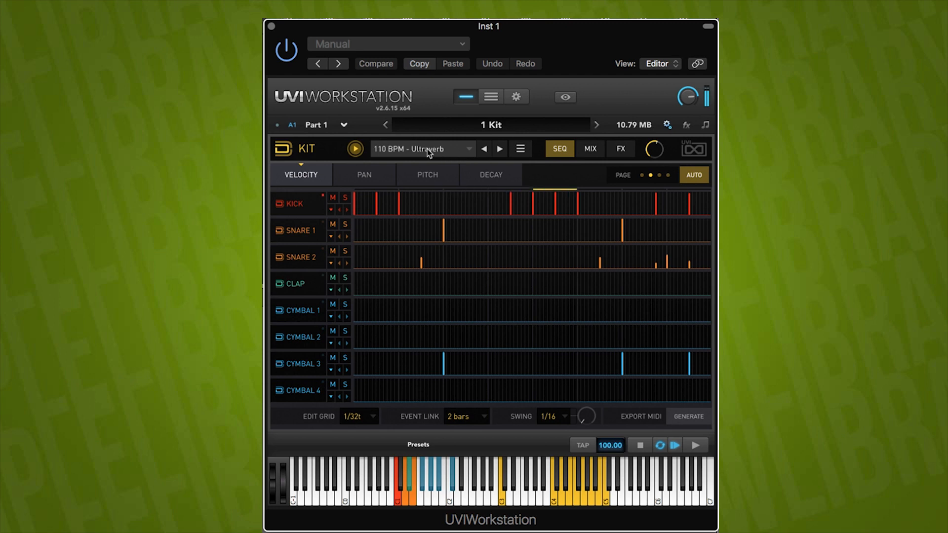
{"action": "left_click", "coordinate": [428, 150]}
{"action": "mouse_move", "coordinate": [445, 385]}
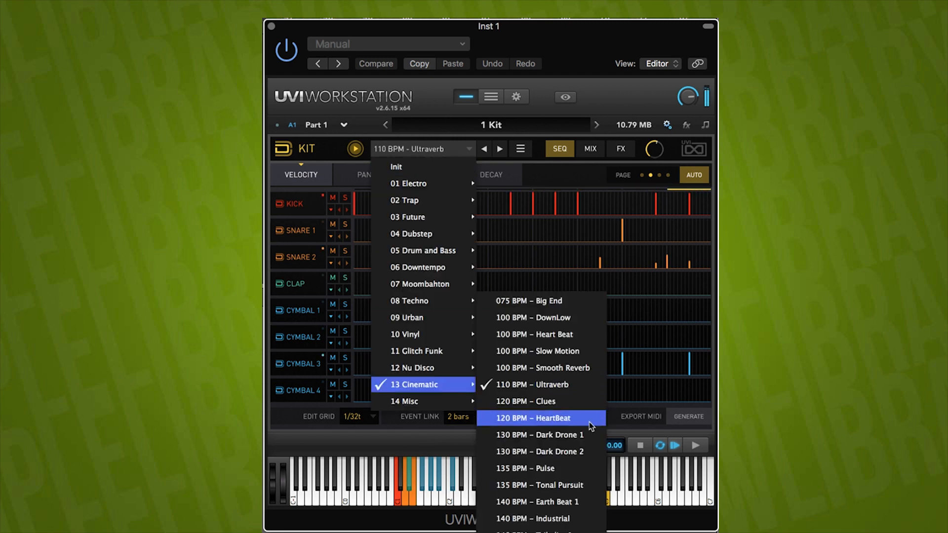
{"action": "left_click", "coordinate": [553, 452]}
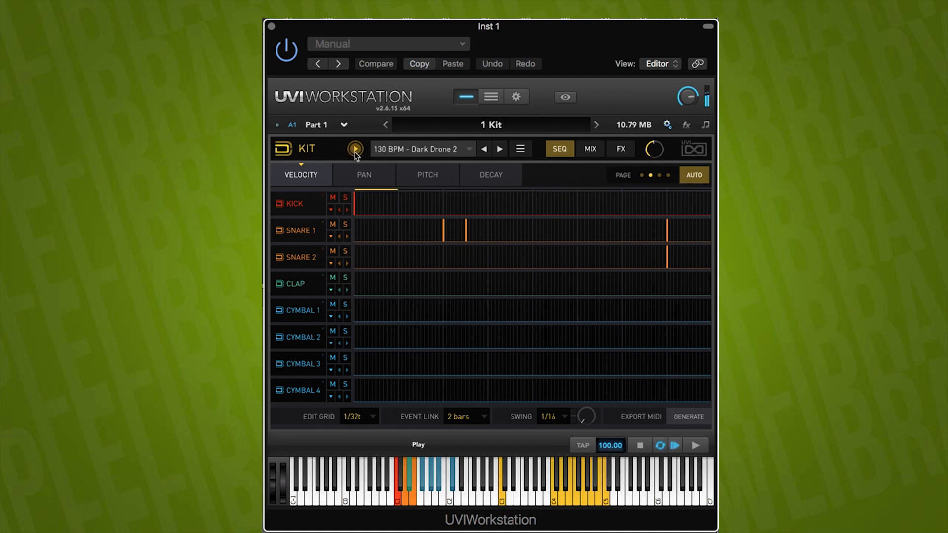
Load the Cinematic preset "140 BPM - Earth Beat 1" and start playing its pattern
{"action": "left_click", "coordinate": [396, 151]}
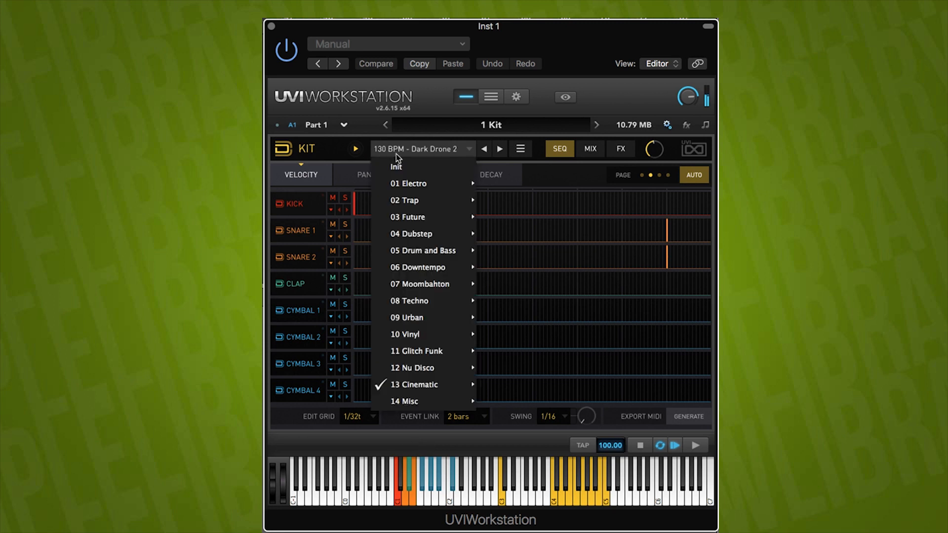
{"action": "mouse_move", "coordinate": [427, 390]}
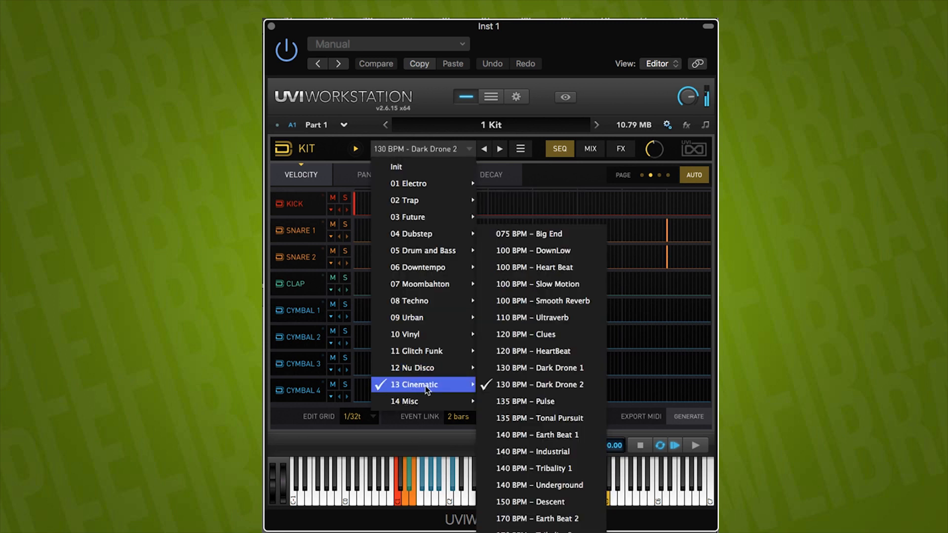
{"action": "left_click", "coordinate": [569, 436]}
{"action": "left_click", "coordinate": [353, 150]}
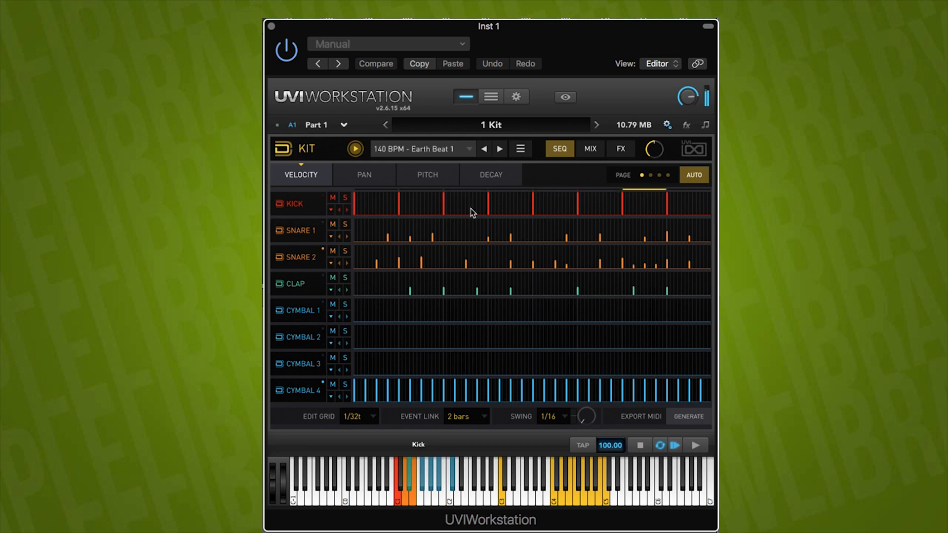
Audition the Cinematic presets "140 BPM - Tribality 1" and "170 BPM - Earth Beat 2", then stop playback
{"action": "left_click", "coordinate": [434, 148]}
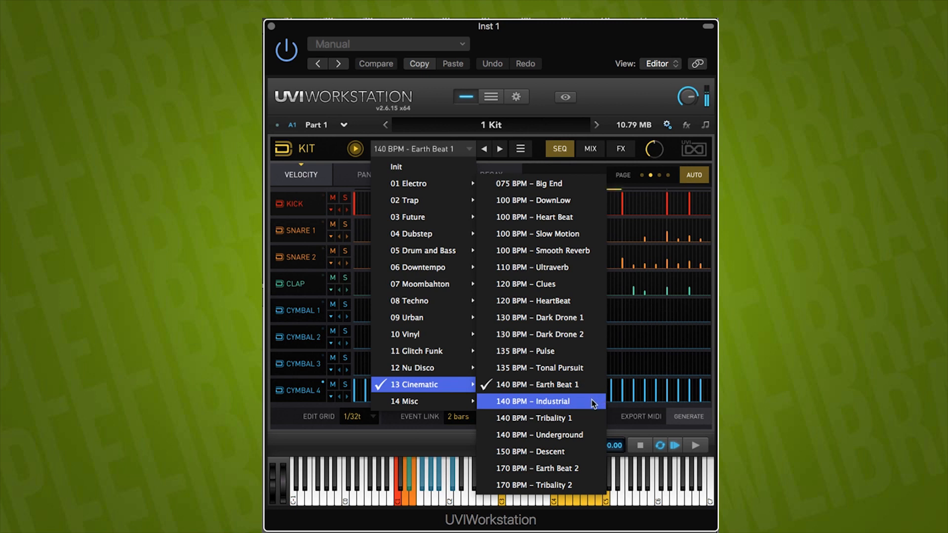
{"action": "left_click", "coordinate": [580, 419]}
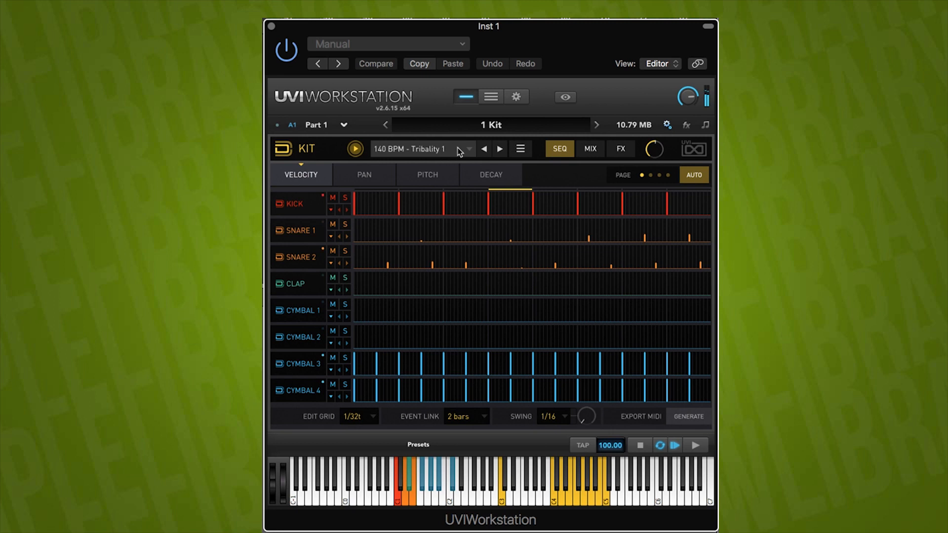
{"action": "left_click", "coordinate": [425, 149]}
{"action": "mouse_move", "coordinate": [428, 384]}
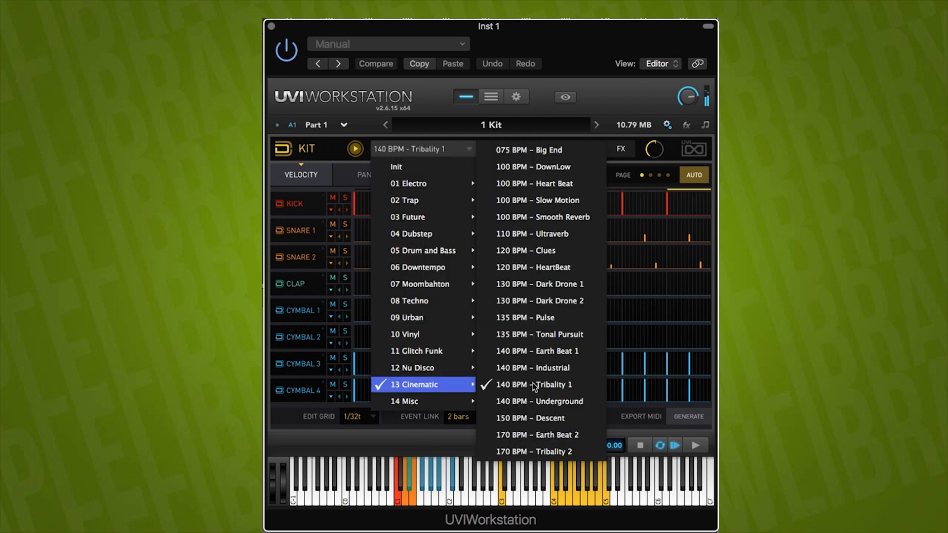
{"action": "left_click", "coordinate": [577, 437]}
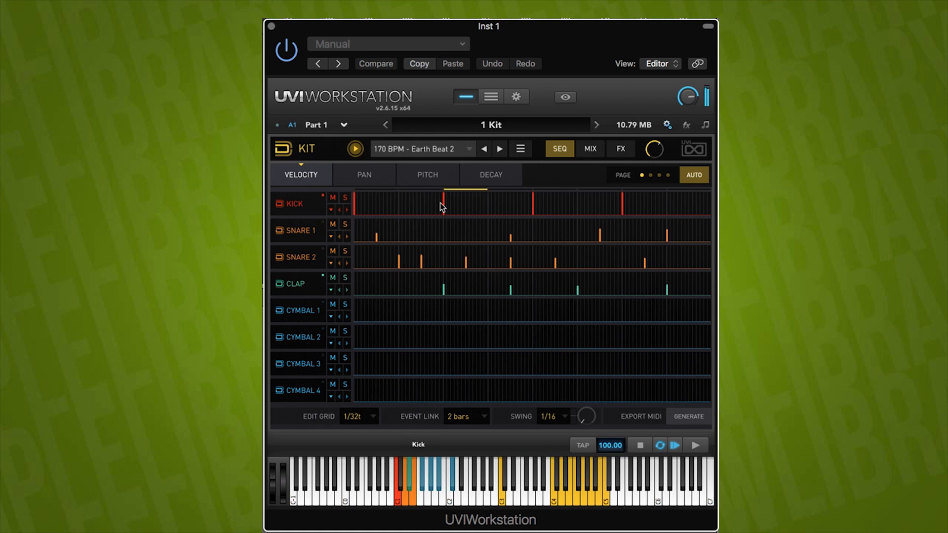
{"action": "left_click", "coordinate": [356, 150]}
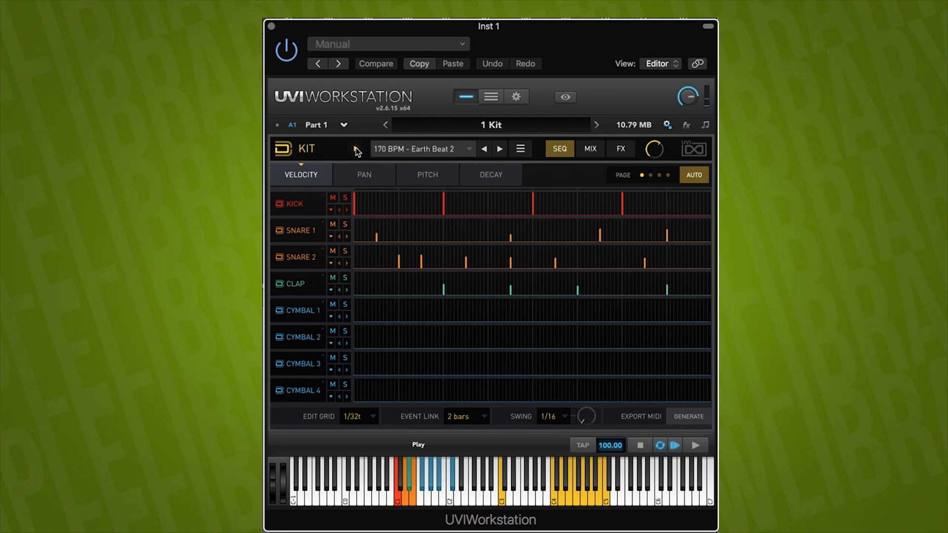
Load the Misc preset "Deep 1 - 120 BPM" and start playing its pattern
{"action": "left_click", "coordinate": [408, 153]}
{"action": "mouse_move", "coordinate": [446, 390]}
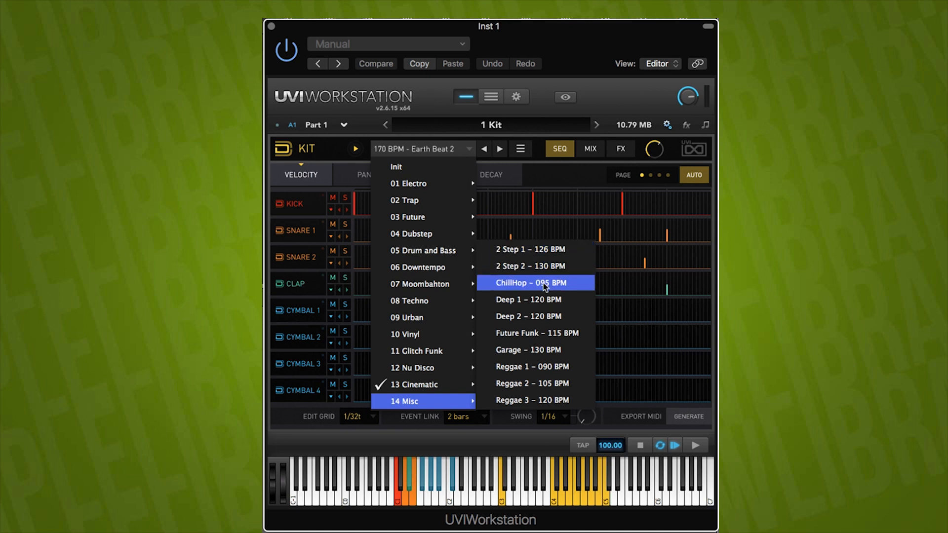
{"action": "left_click", "coordinate": [541, 304]}
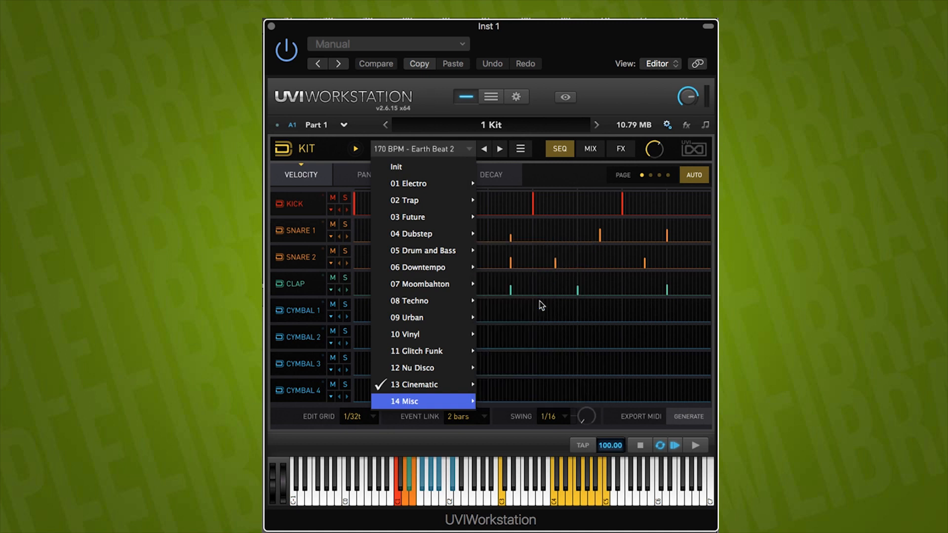
{"action": "left_click", "coordinate": [355, 149]}
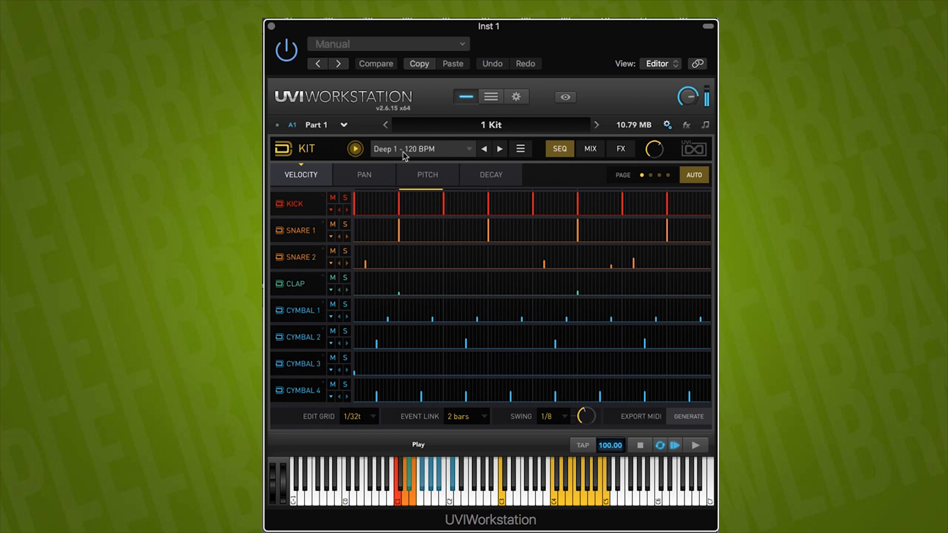
Audition the Misc presets "Future Funk - 115 BPM" and "Reggae 1 - 090 BPM" during playback
{"action": "left_click", "coordinate": [429, 148]}
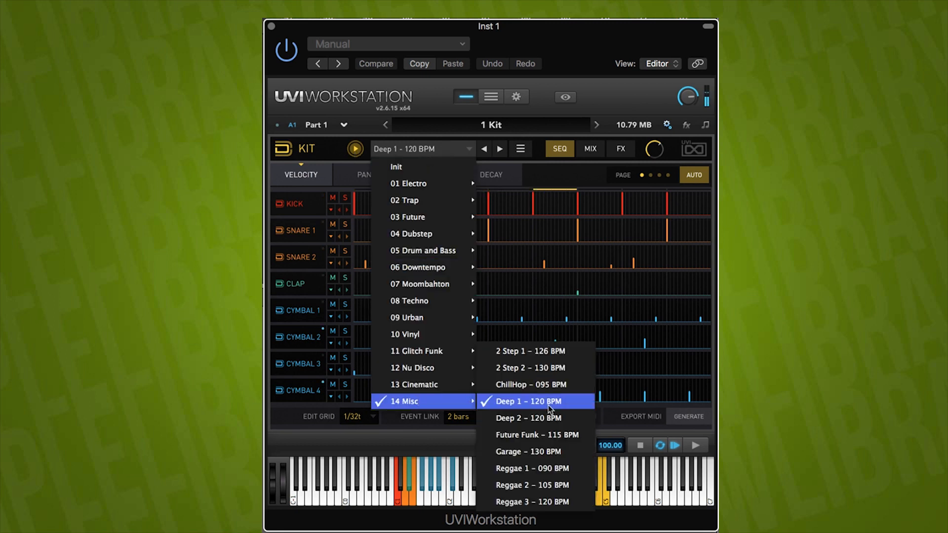
{"action": "left_click", "coordinate": [550, 439]}
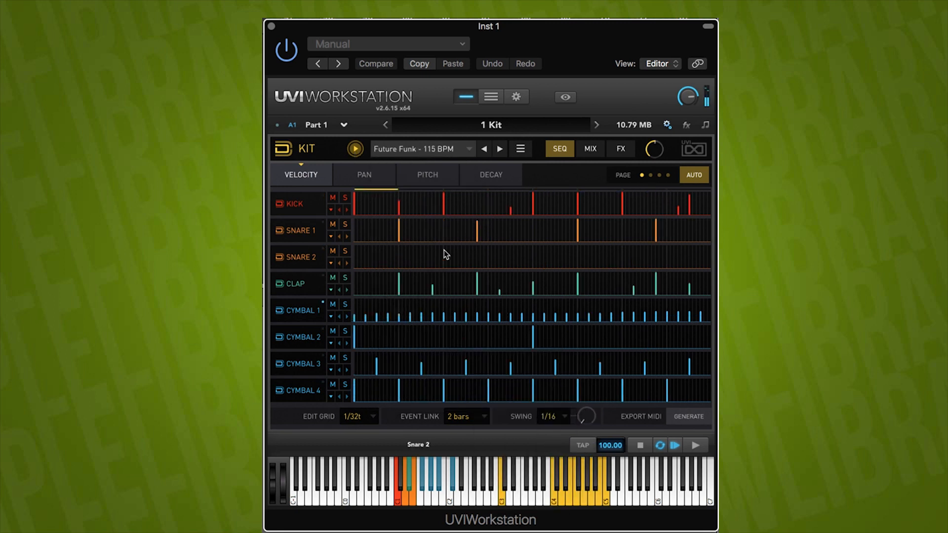
{"action": "left_click", "coordinate": [430, 149]}
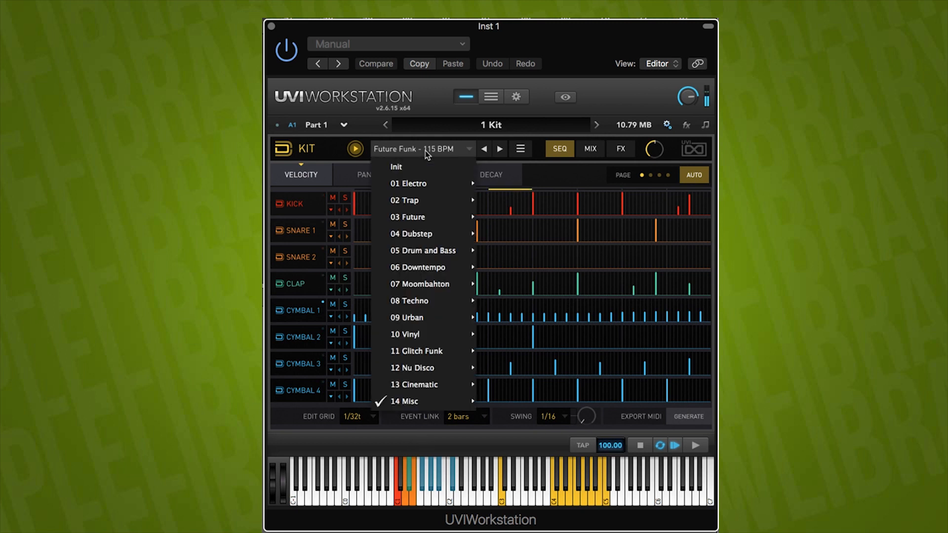
{"action": "mouse_move", "coordinate": [419, 401]}
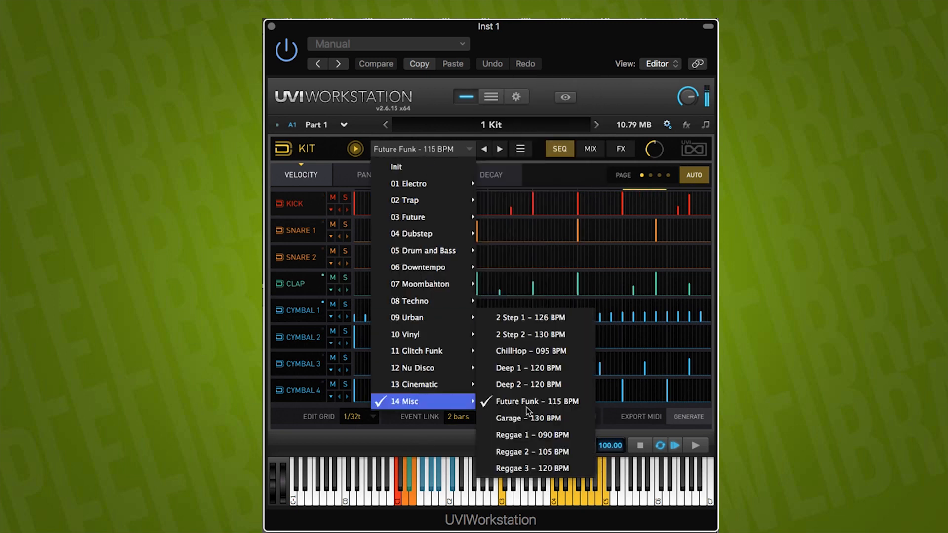
{"action": "left_click", "coordinate": [555, 434]}
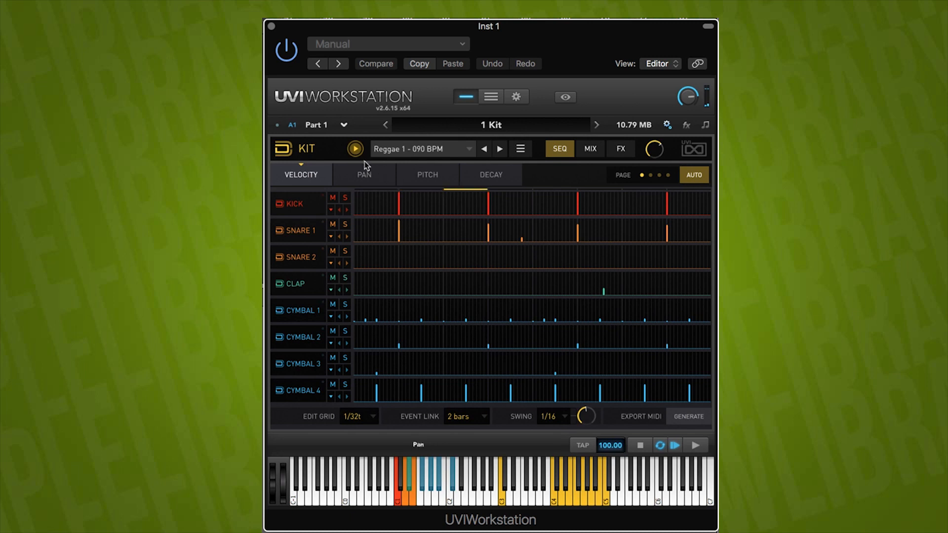
Audition the Misc presets "Reggae 2 - 105 BPM" and "Reggae 3 - 120 BPM", then stop playback
{"action": "left_click", "coordinate": [414, 147]}
{"action": "mouse_move", "coordinate": [402, 402]}
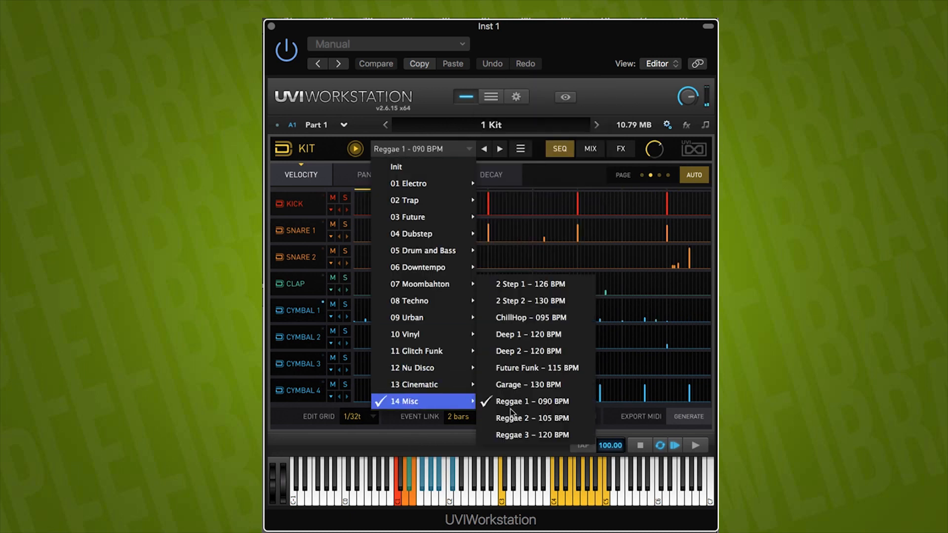
{"action": "left_click", "coordinate": [565, 420]}
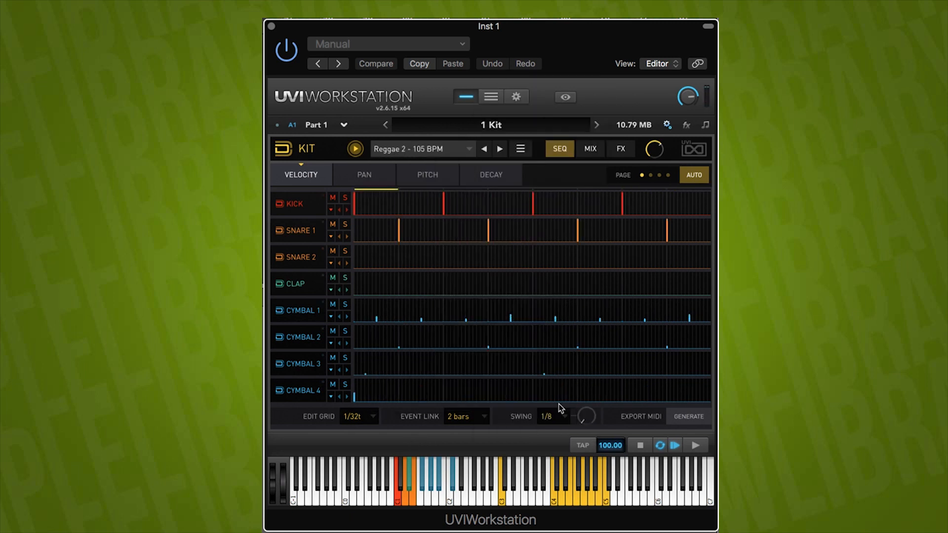
{"action": "left_click", "coordinate": [411, 150]}
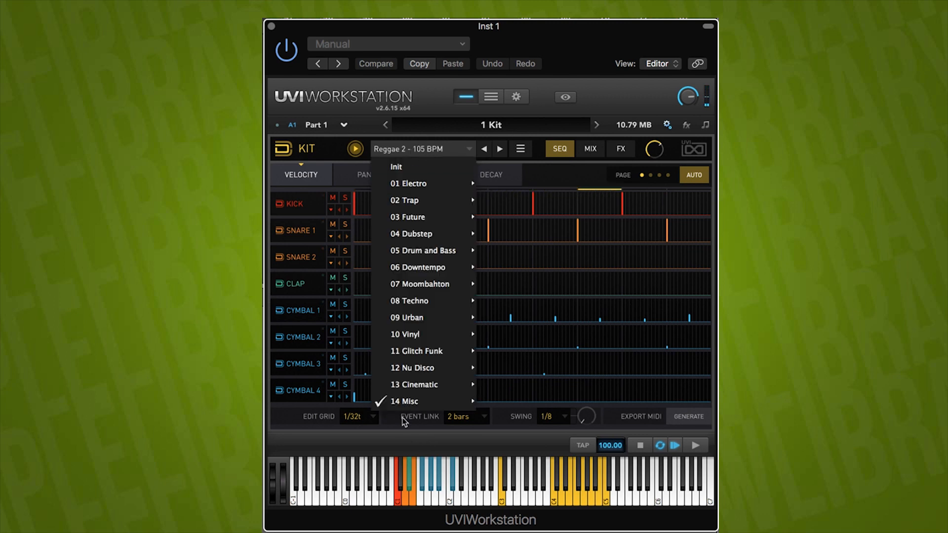
{"action": "mouse_move", "coordinate": [413, 400]}
{"action": "left_click", "coordinate": [543, 419]}
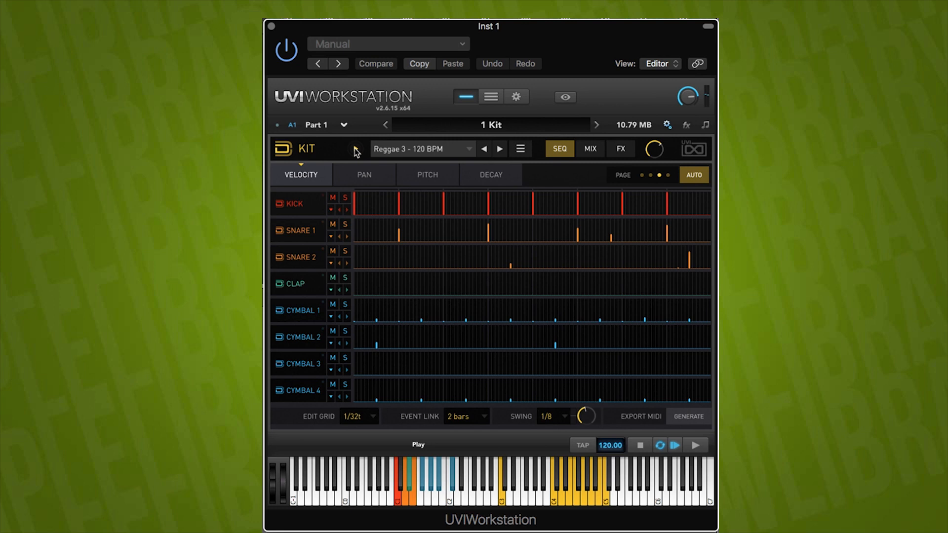
{"action": "left_click", "coordinate": [429, 149]}
{"action": "mouse_move", "coordinate": [411, 405]}
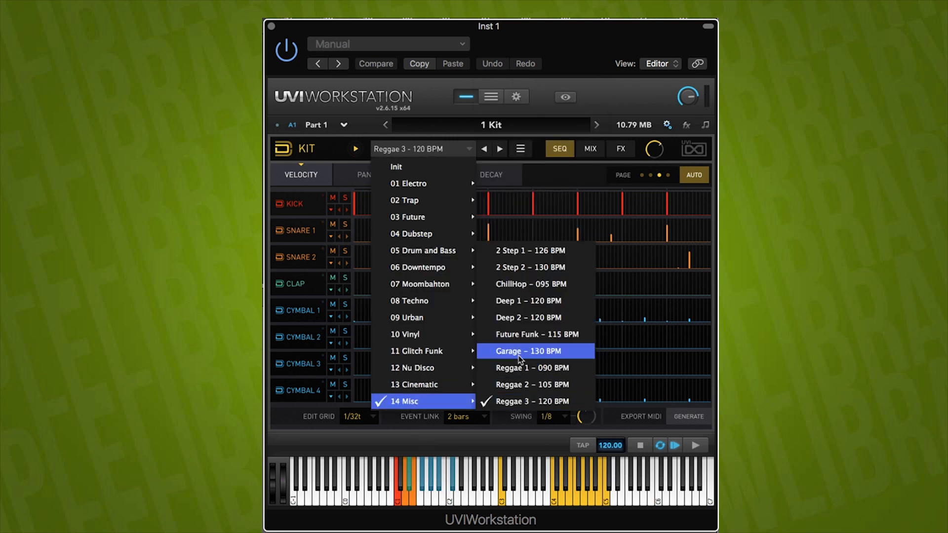
{"action": "left_click", "coordinate": [423, 91]}
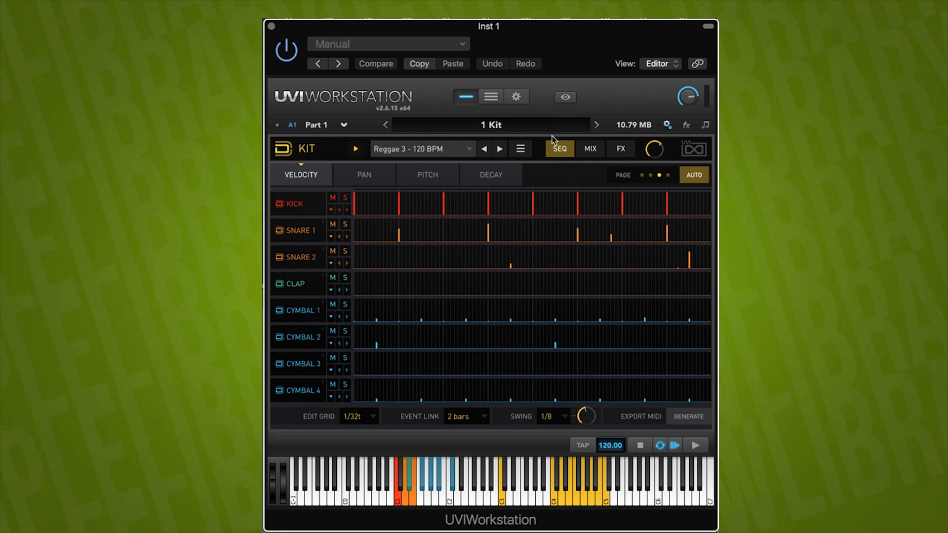
{"action": "left_click", "coordinate": [437, 153]}
{"action": "left_click", "coordinate": [432, 106]}
Load the Electro preset "090 BPM - Fluids" into the kit's sequencer
{"action": "left_click", "coordinate": [422, 156]}
{"action": "mouse_move", "coordinate": [417, 183]}
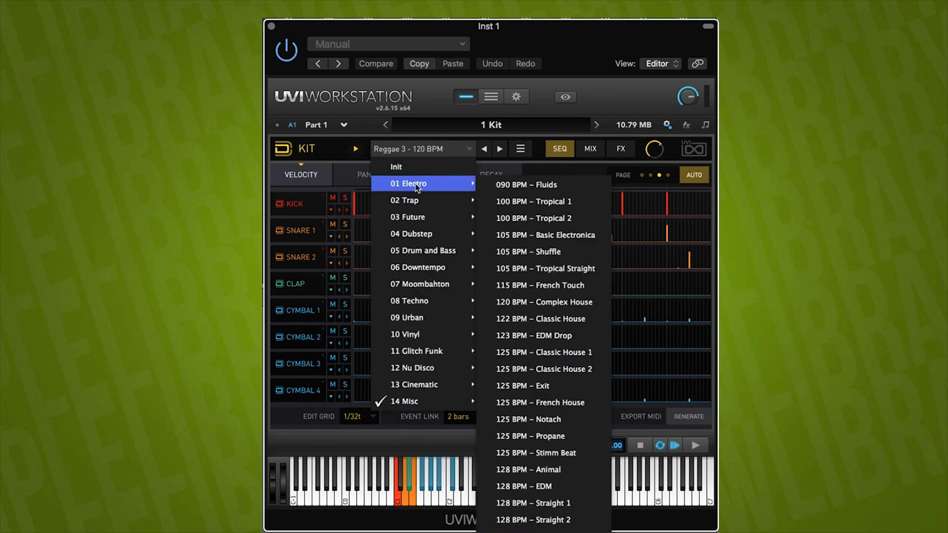
{"action": "left_click", "coordinate": [491, 186]}
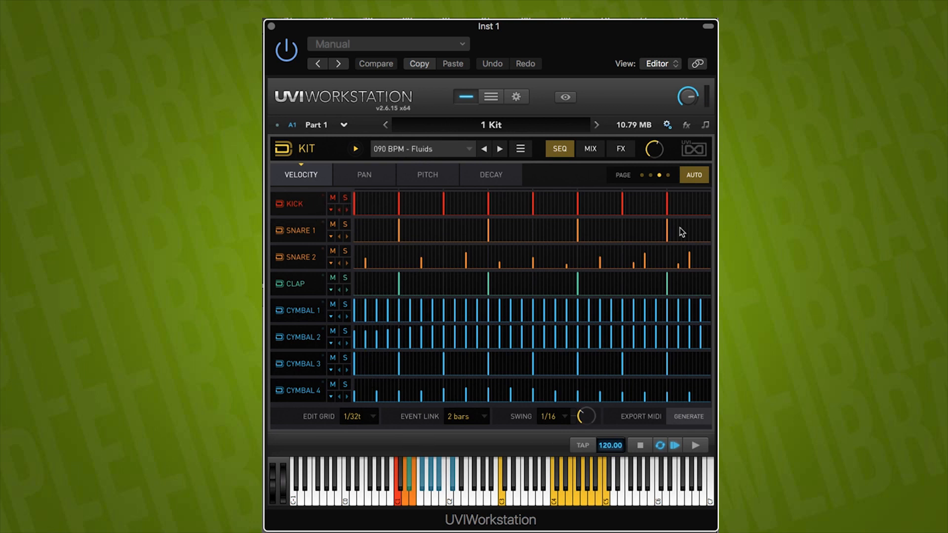
Look at the kick's sound editor, return to the kit sequencer and view the kick lane's sequence options
{"action": "left_click", "coordinate": [294, 207]}
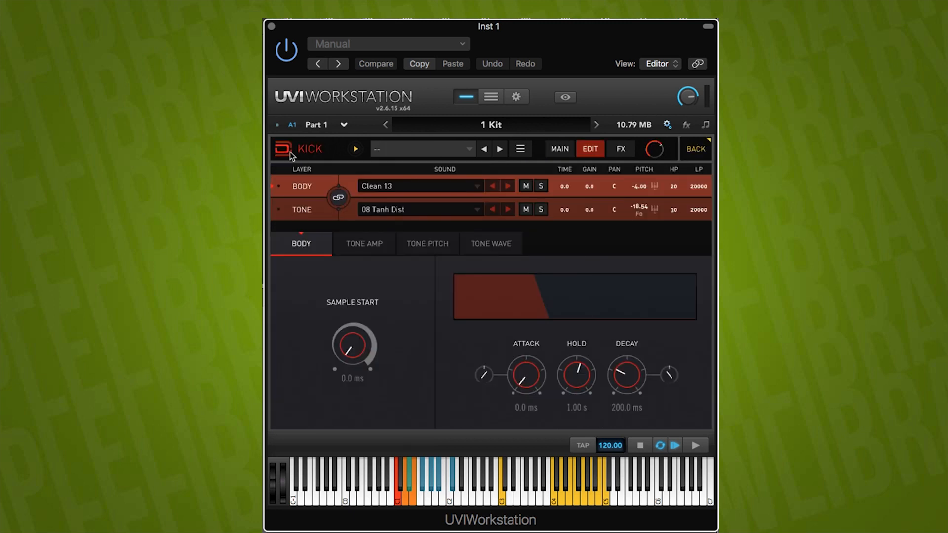
{"action": "left_click", "coordinate": [290, 154]}
{"action": "right_click", "coordinate": [334, 213]}
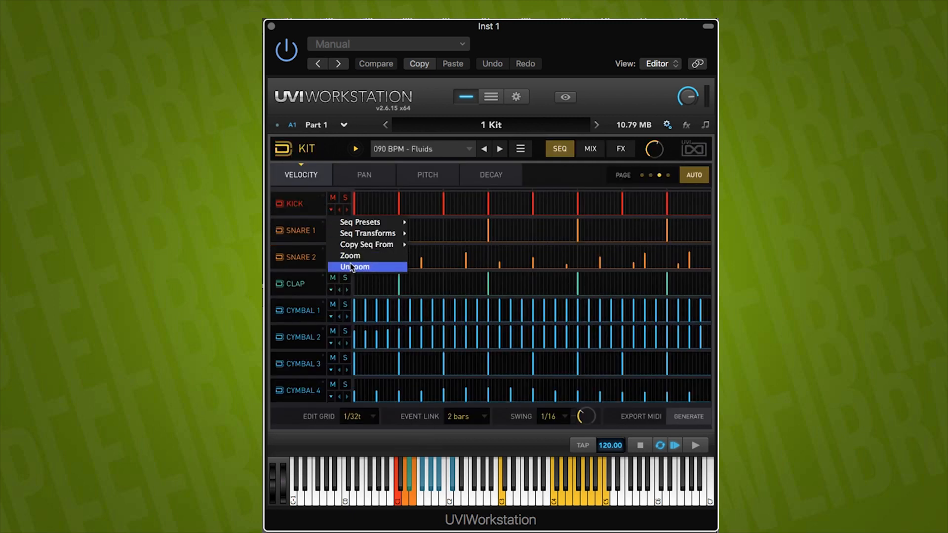
{"action": "left_click", "coordinate": [299, 160]}
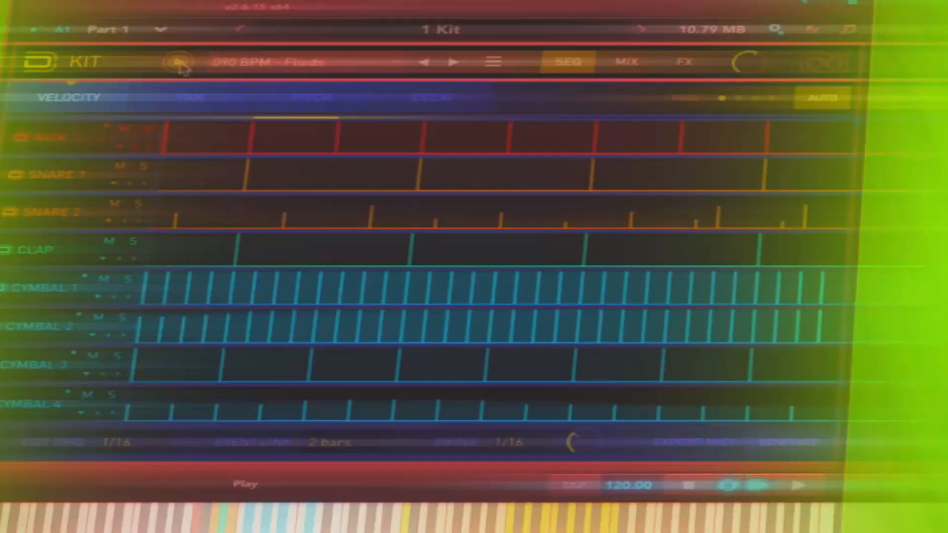
Play the "090 BPM - Fluids" pattern briefly, stop it and look through the Electro preset list
{"action": "left_click", "coordinate": [356, 132]}
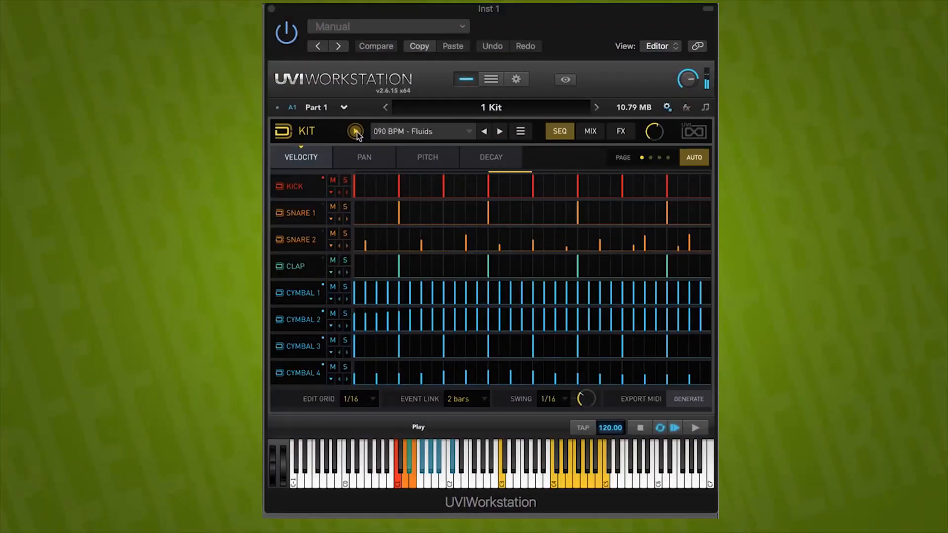
{"action": "left_click", "coordinate": [356, 131]}
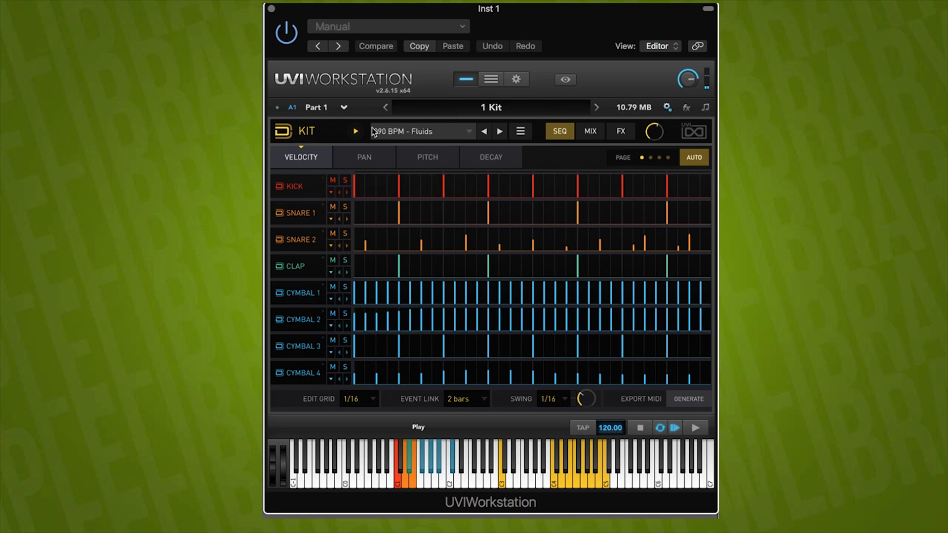
{"action": "left_click", "coordinate": [430, 131]}
{"action": "mouse_move", "coordinate": [423, 173]}
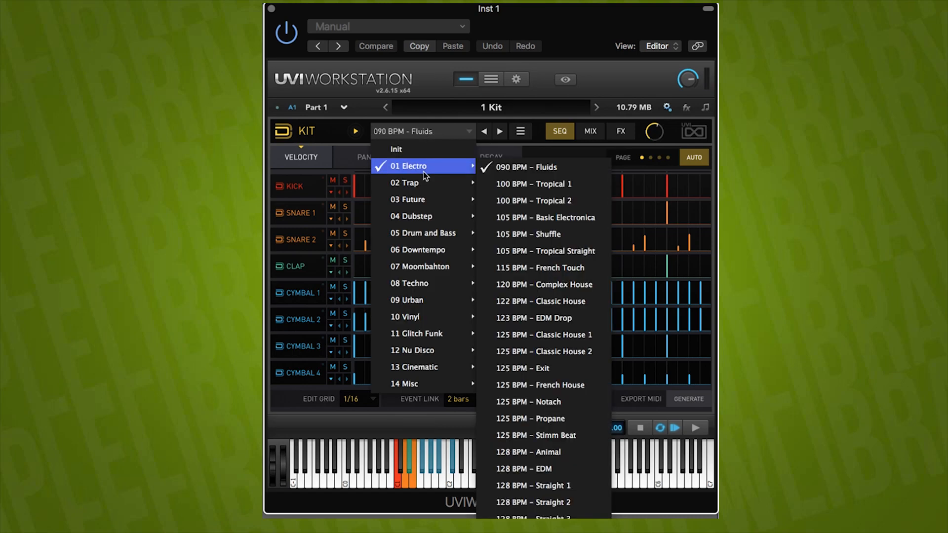
{"action": "left_click", "coordinate": [426, 90]}
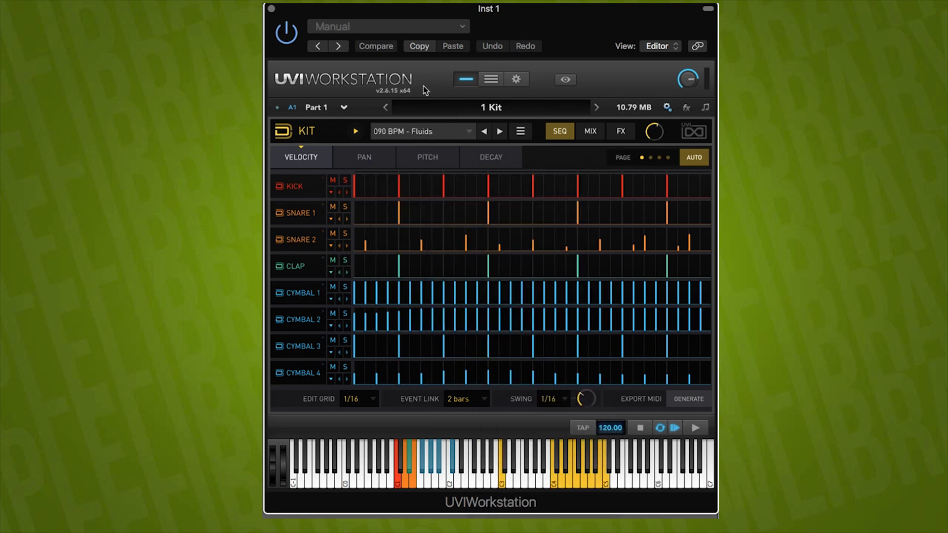
Load the Trap preset "120 BPM - Dubtrap", play its pattern and stop playback
{"action": "left_click", "coordinate": [433, 134]}
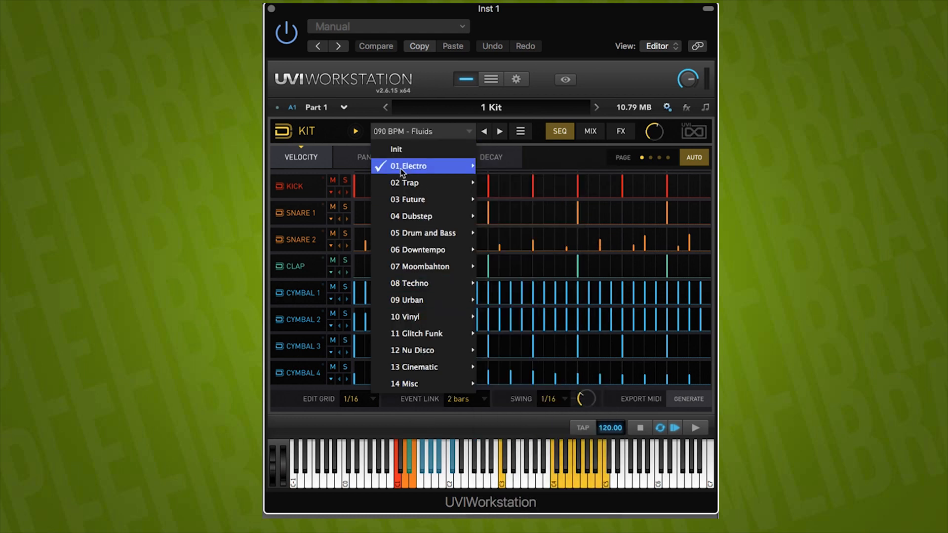
{"action": "mouse_move", "coordinate": [408, 183]}
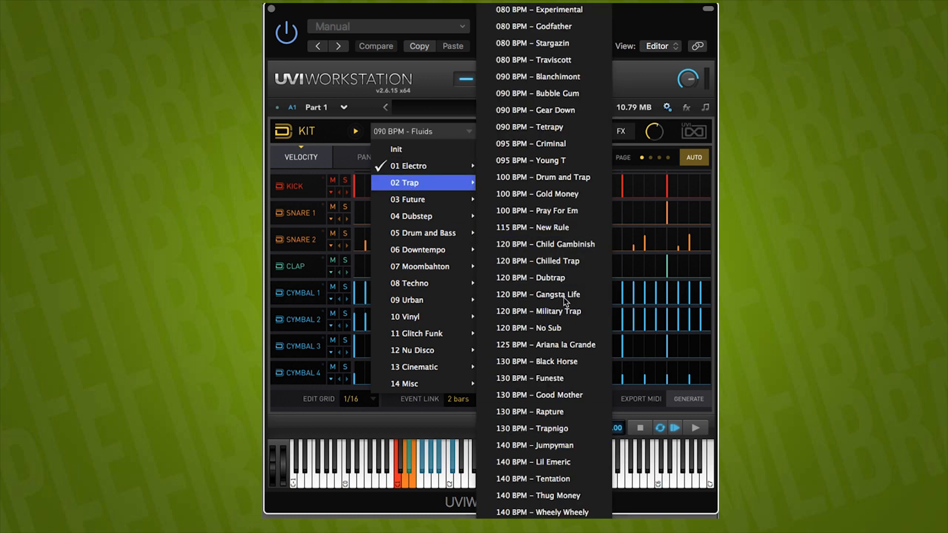
{"action": "left_click", "coordinate": [560, 279]}
{"action": "left_click", "coordinate": [356, 132]}
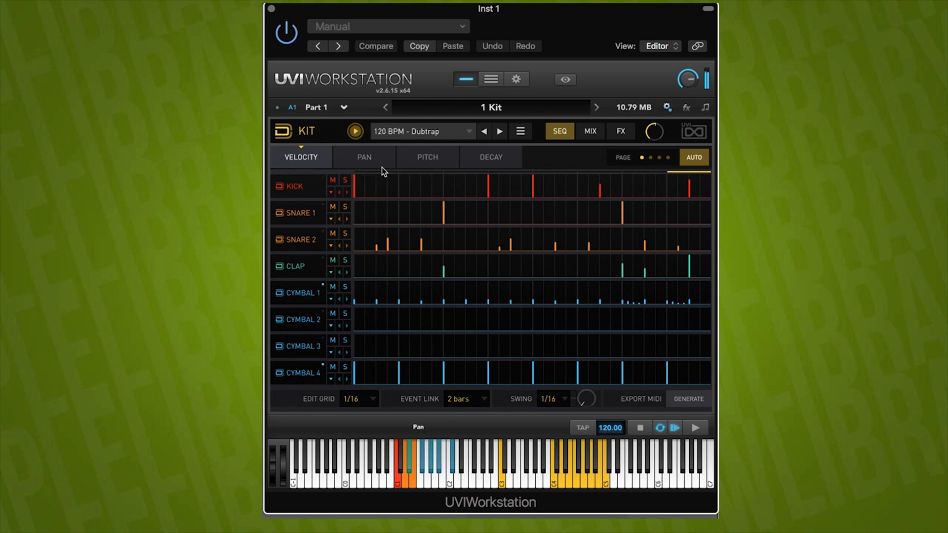
{"action": "left_click", "coordinate": [355, 132]}
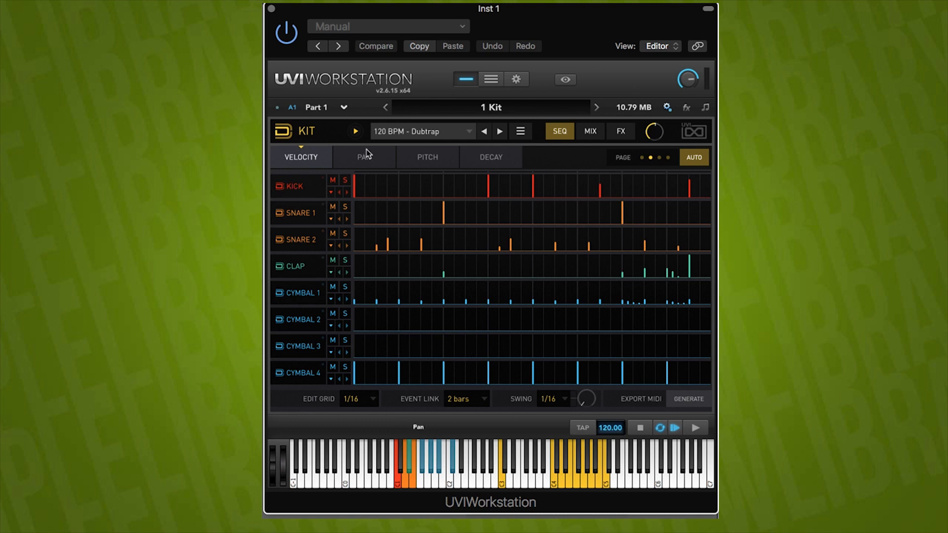
Mute and unmute the Snare 1 and Snare 2 lanes, and solo the kick lane
{"action": "left_click", "coordinate": [333, 207]}
{"action": "left_click", "coordinate": [333, 234]}
{"action": "left_click", "coordinate": [333, 235]}
{"action": "left_click", "coordinate": [333, 207]}
{"action": "left_click", "coordinate": [345, 181]}
Open the kick's sound editor and set its pitch to 0.94 st and its color to 57.9%
{"action": "left_click", "coordinate": [306, 188]}
{"action": "mouse_move", "coordinate": [365, 254]}
{"action": "left_mouse_down"}
{"action": "mouse_move", "coordinate": [364, 271]}
{"action": "mouse_move", "coordinate": [365, 227]}
{"action": "mouse_move", "coordinate": [364, 251]}
{"action": "left_mouse_up"}
{"action": "left_click_drag", "start_coordinate": [535, 255], "coordinate": [542, 207]}
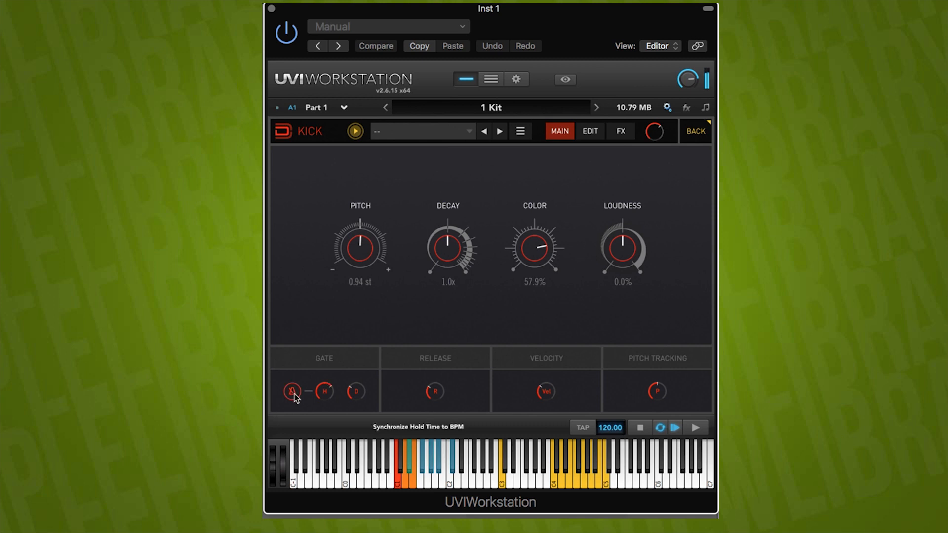
Adjust the kick's gate and velocity sensitivity, with tempo sync of the hold time off, and return to the kit sequencer
{"action": "mouse_move", "coordinate": [358, 408]}
{"action": "left_mouse_down"}
{"action": "mouse_move", "coordinate": [363, 343]}
{"action": "mouse_move", "coordinate": [346, 415]}
{"action": "left_mouse_up"}
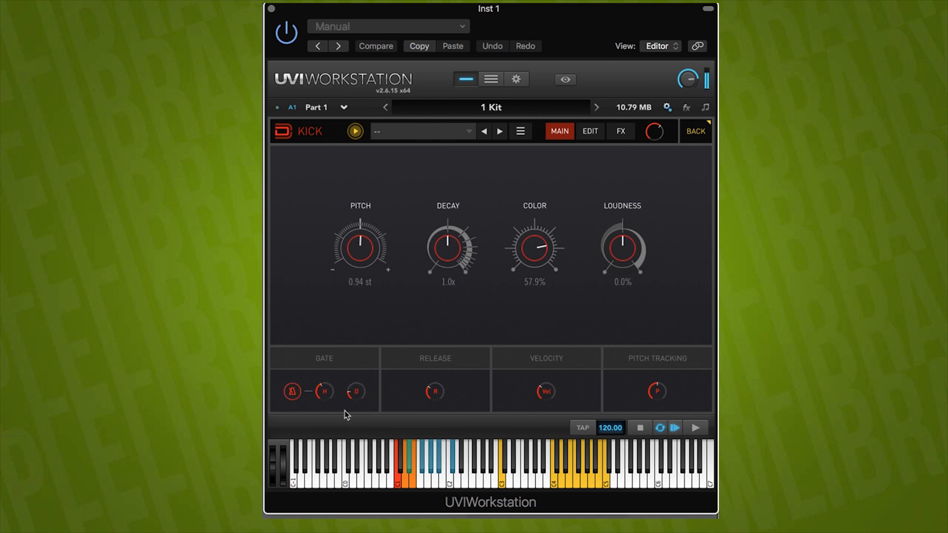
{"action": "left_click", "coordinate": [292, 391]}
{"action": "left_click_drag", "start_coordinate": [538, 389], "coordinate": [547, 366]}
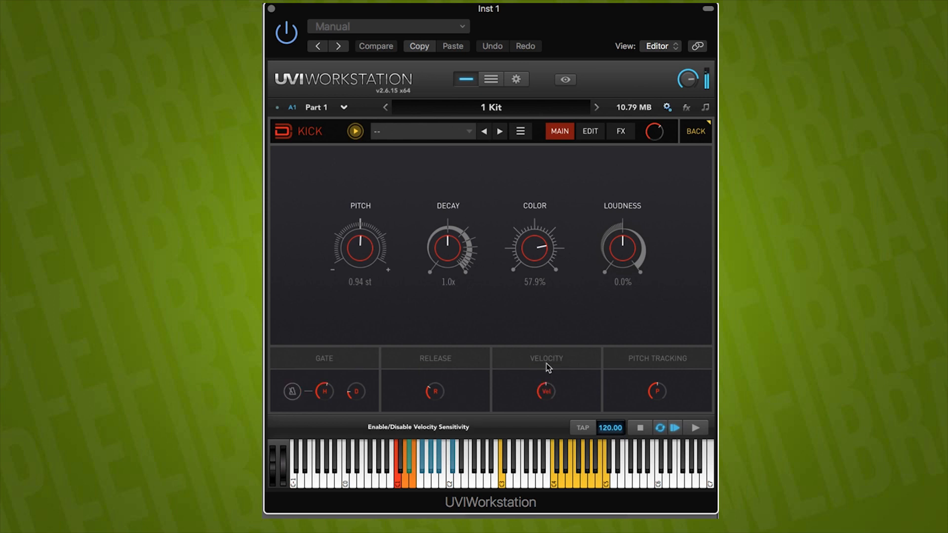
{"action": "left_click", "coordinate": [295, 129]}
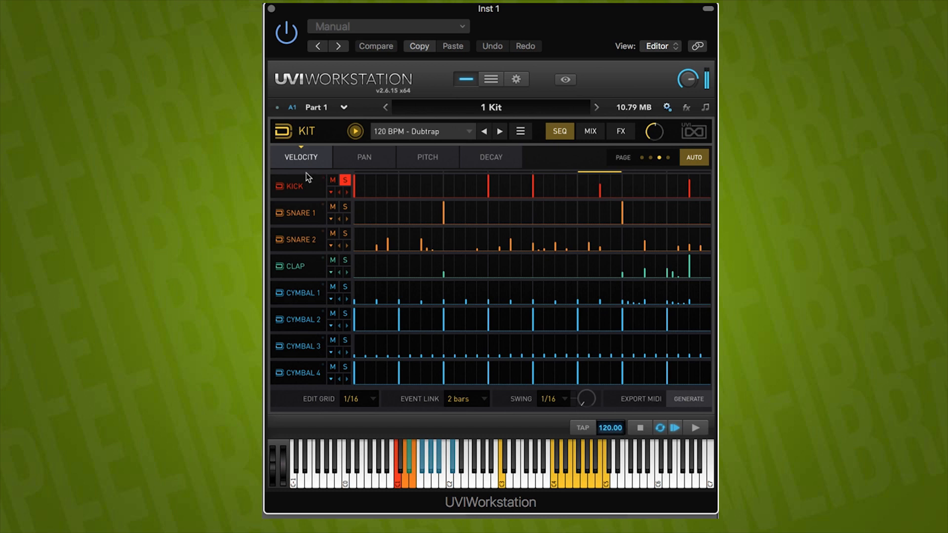
Zoom the sequencer to the kick lane and switch that lane to its next sequence preset
{"action": "left_click", "coordinate": [332, 192]}
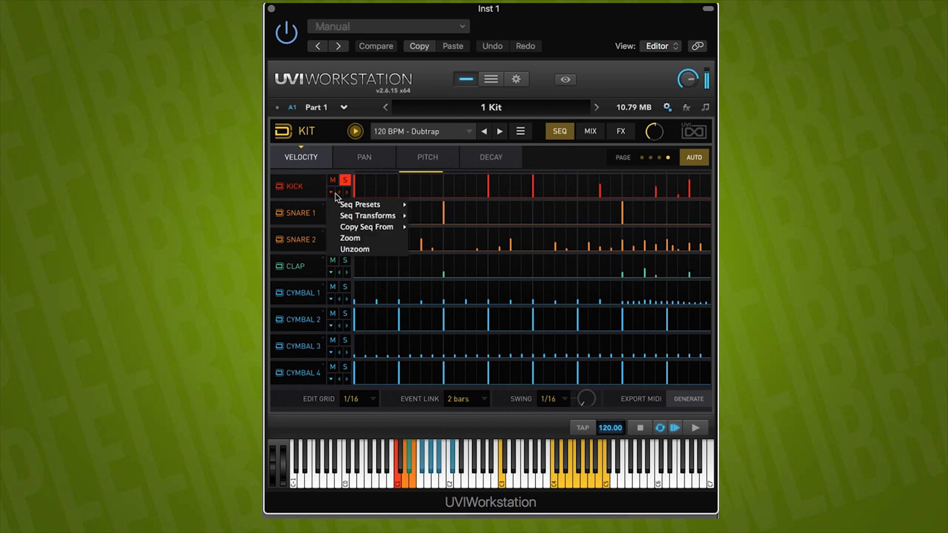
{"action": "left_click", "coordinate": [359, 239]}
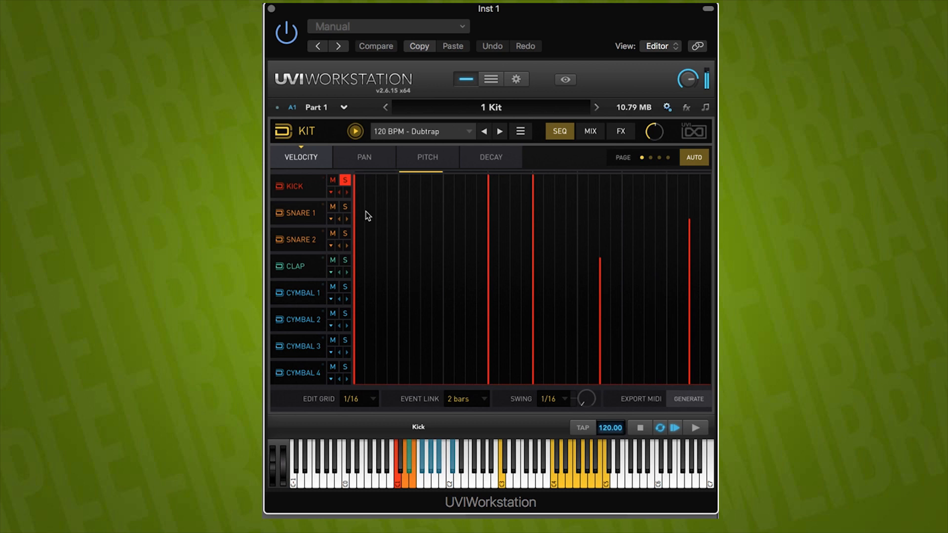
{"action": "left_click", "coordinate": [347, 192]}
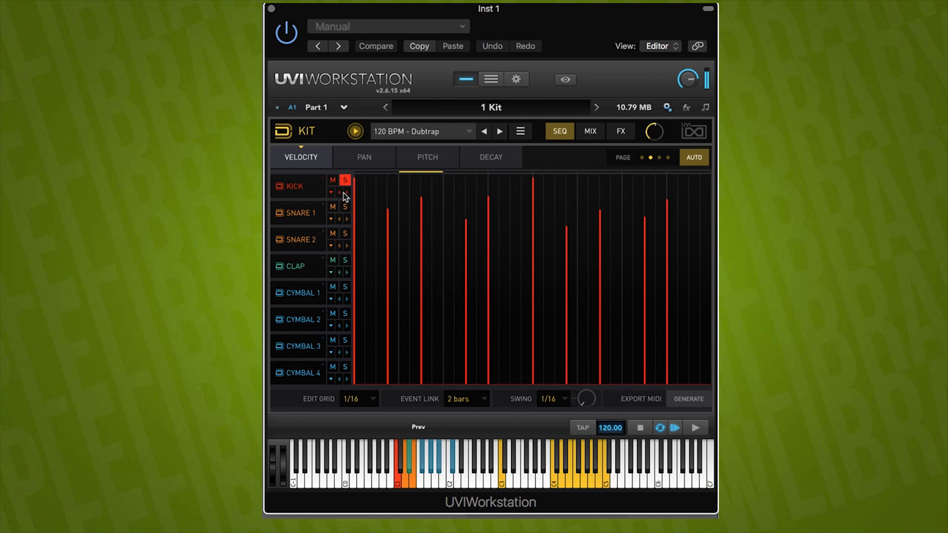
Lower the kick velocities on steps 4, 11, 20 and 27 to near the bottom of the lane
{"action": "left_click_drag", "start_coordinate": [387, 333], "coordinate": [387, 359]}
{"action": "left_click_drag", "start_coordinate": [464, 344], "coordinate": [467, 360]}
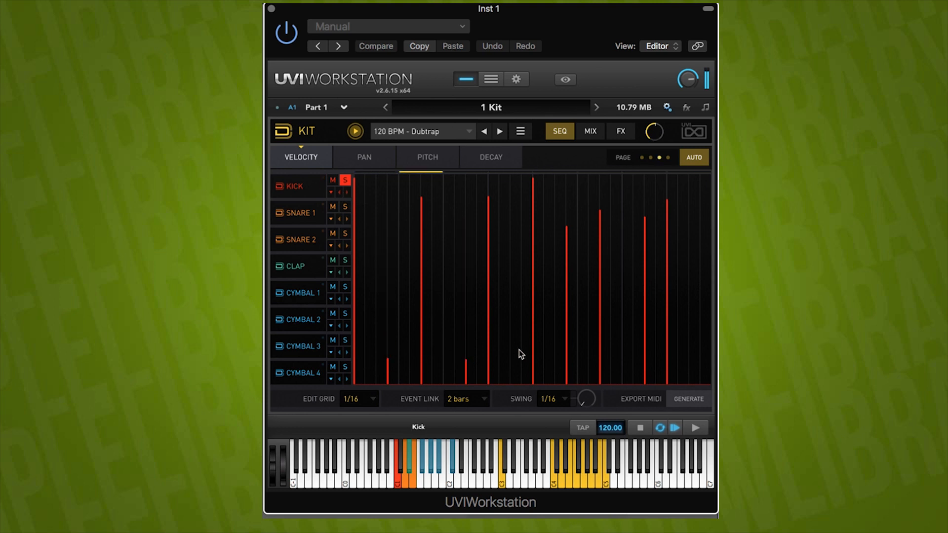
{"action": "left_click_drag", "start_coordinate": [568, 323], "coordinate": [567, 328]}
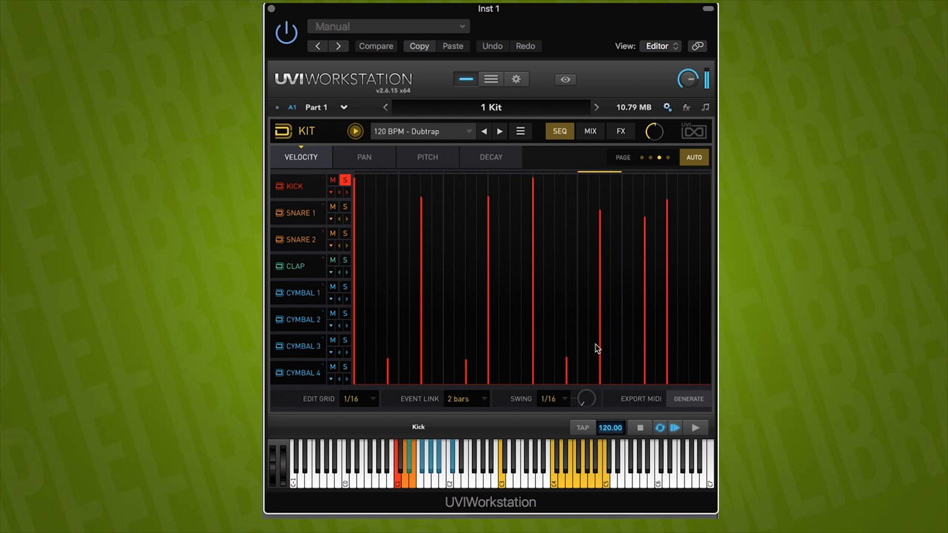
{"action": "left_click_drag", "start_coordinate": [645, 320], "coordinate": [647, 351]}
Open the kick's layer editor, mute the Body and Tone layers, and unmute Body so it plays alone
{"action": "left_click", "coordinate": [279, 187]}
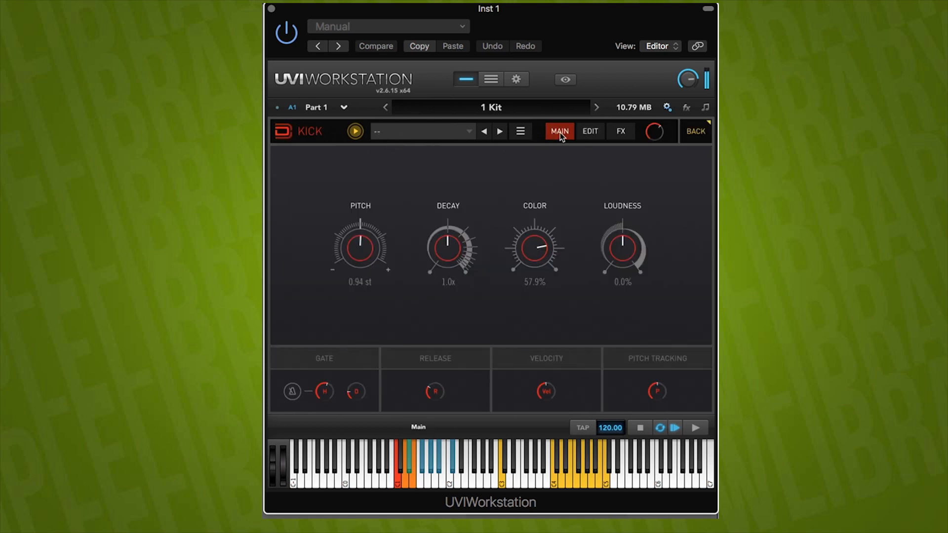
{"action": "left_click", "coordinate": [593, 132]}
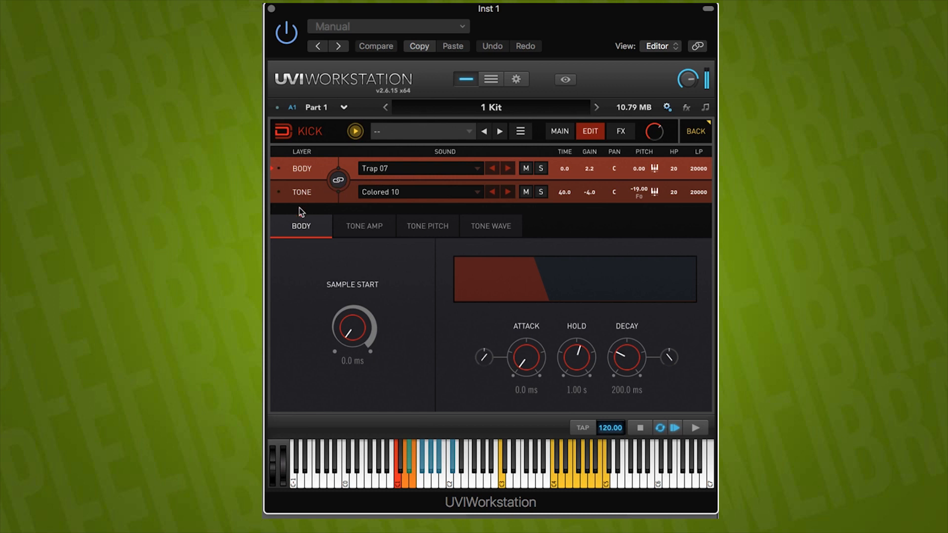
{"action": "left_click", "coordinate": [526, 168]}
{"action": "left_click", "coordinate": [526, 193]}
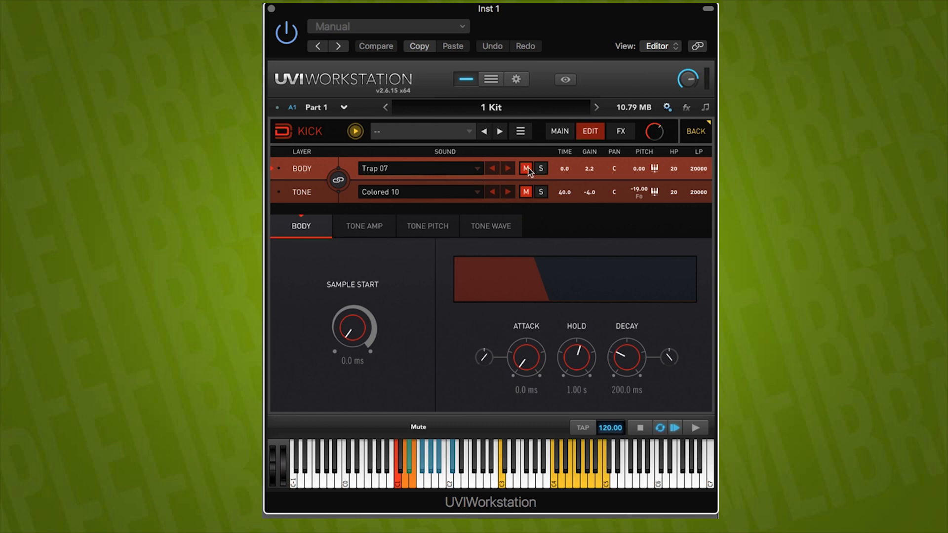
{"action": "left_click", "coordinate": [525, 168]}
Try the sounds House 03, House 09 and House 13 on the kick's Body layer
{"action": "left_click", "coordinate": [475, 168]}
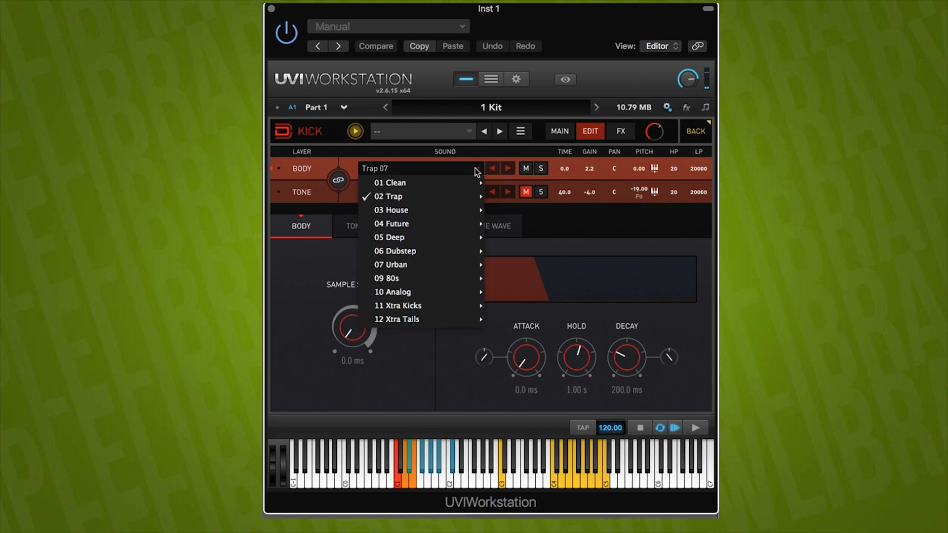
{"action": "mouse_move", "coordinate": [430, 212]}
{"action": "left_click", "coordinate": [519, 239]}
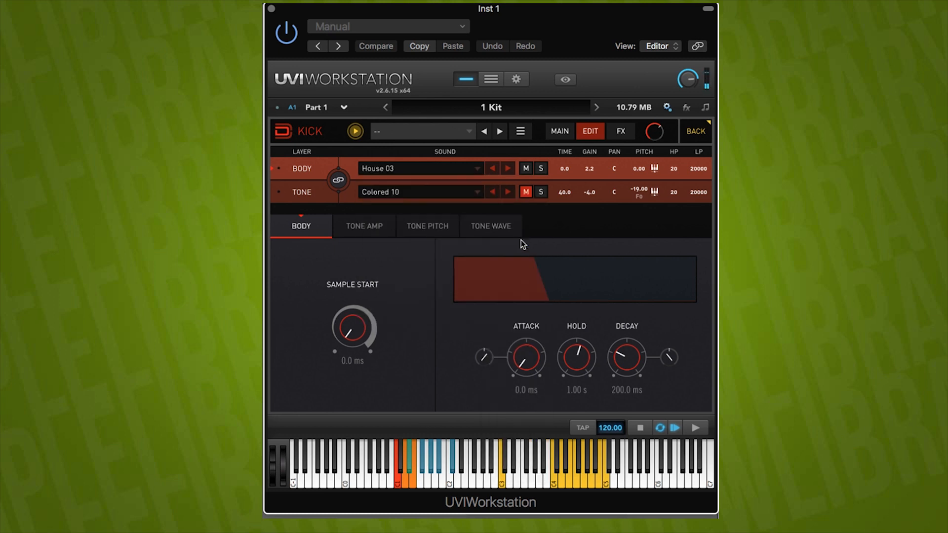
{"action": "left_click", "coordinate": [481, 170]}
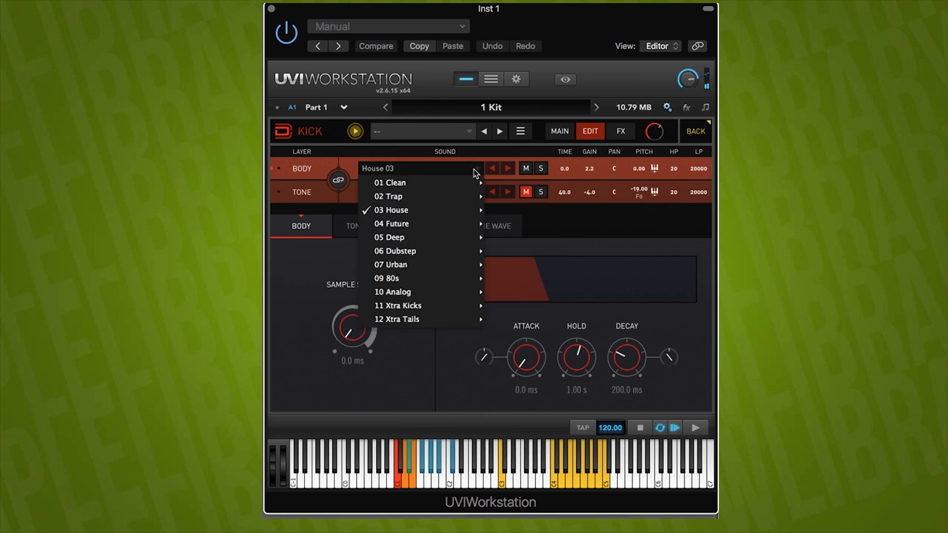
{"action": "mouse_move", "coordinate": [431, 213]}
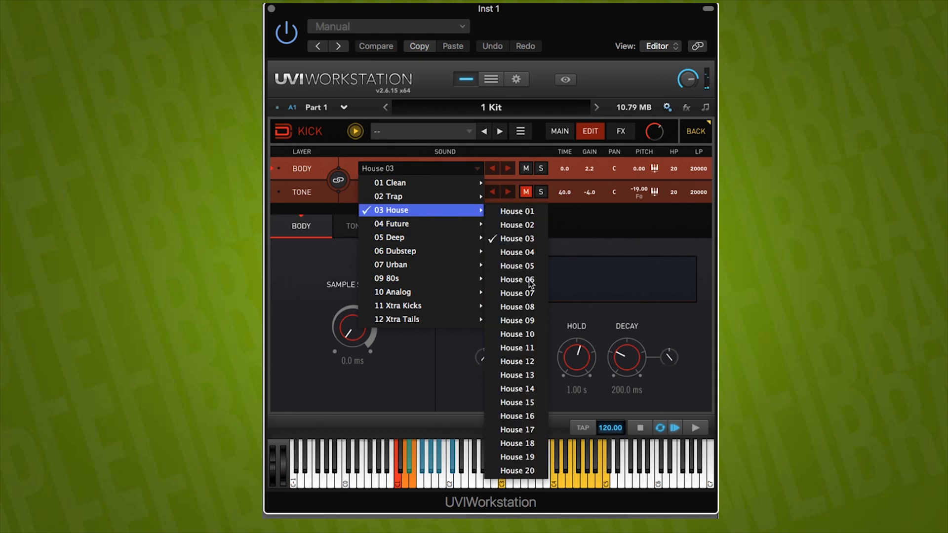
{"action": "left_click", "coordinate": [523, 321]}
{"action": "left_click", "coordinate": [479, 170]}
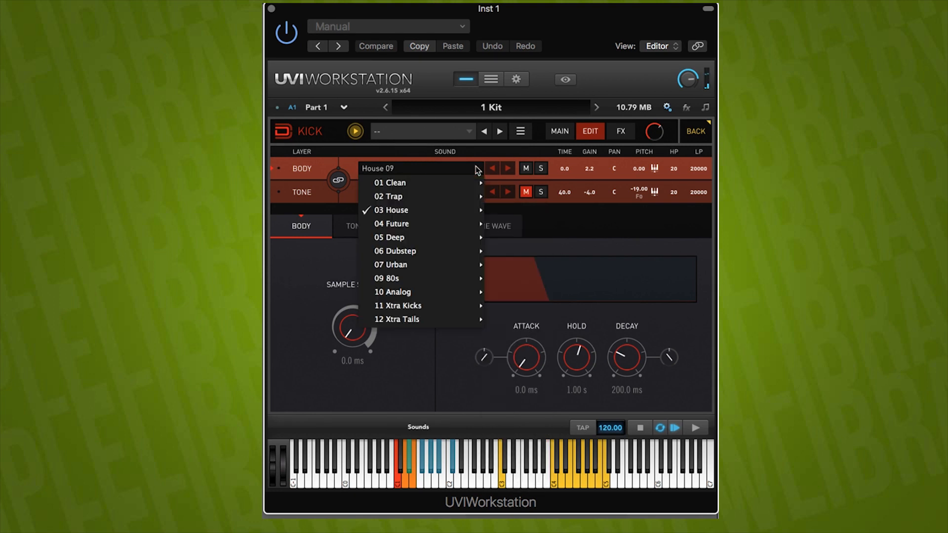
{"action": "mouse_move", "coordinate": [442, 214]}
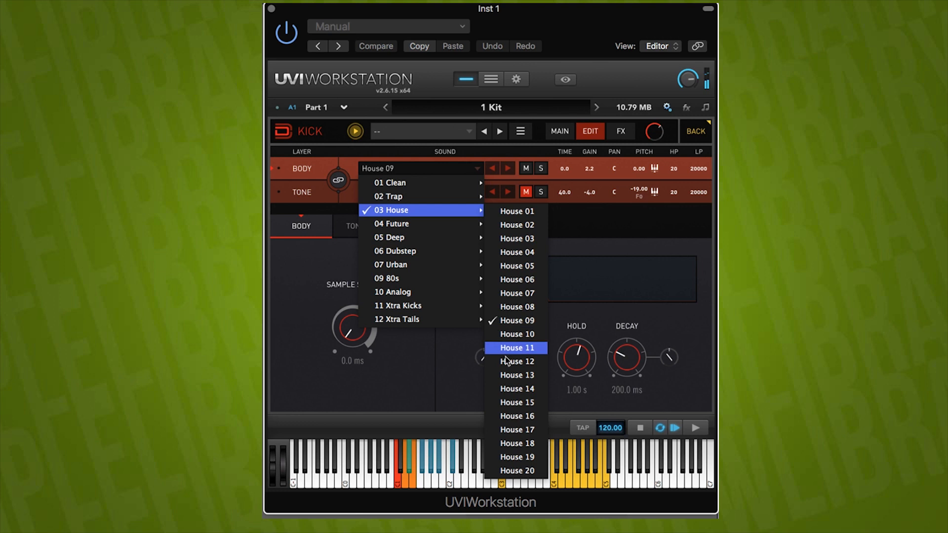
{"action": "left_click", "coordinate": [517, 375]}
Set the Body layer's sound to Trap 04 and unmute the Tone layer
{"action": "left_click", "coordinate": [479, 170]}
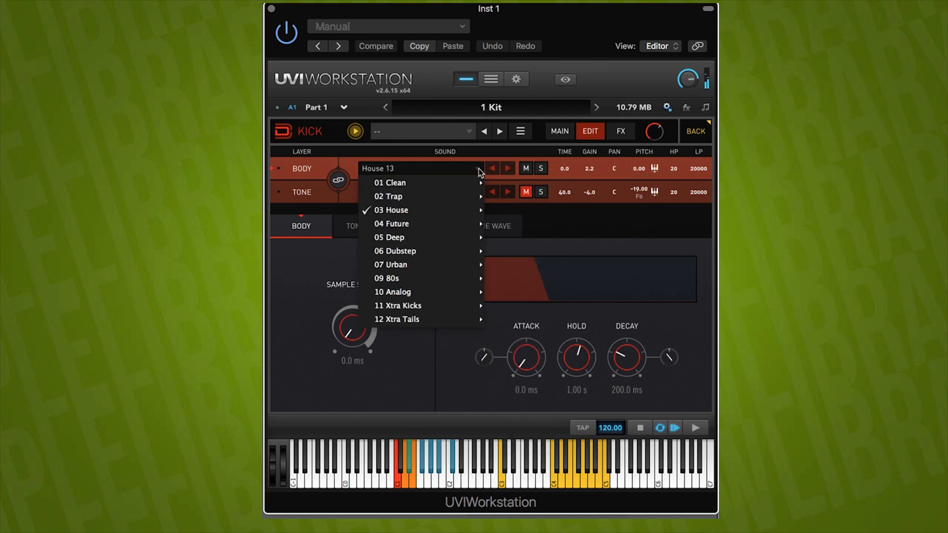
{"action": "mouse_move", "coordinate": [451, 199]}
{"action": "left_click", "coordinate": [528, 240]}
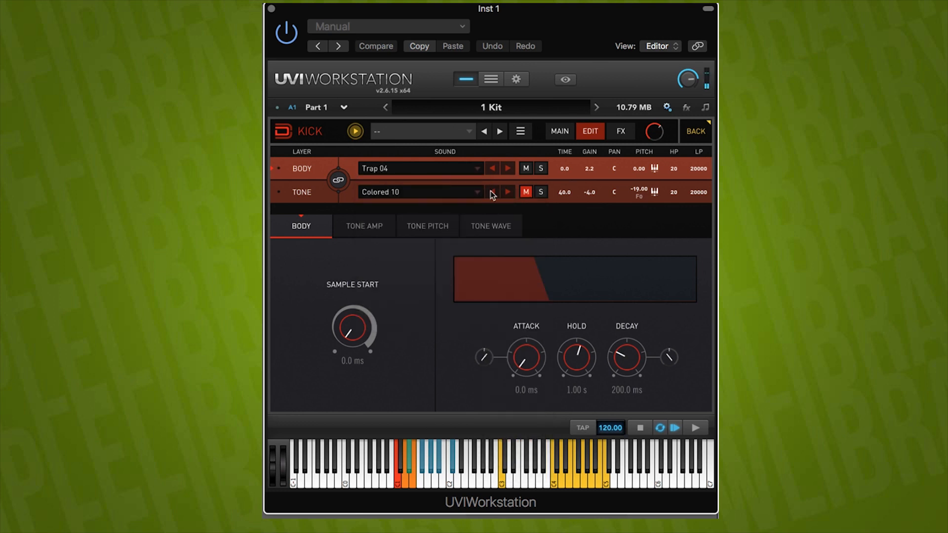
{"action": "left_click", "coordinate": [526, 193]}
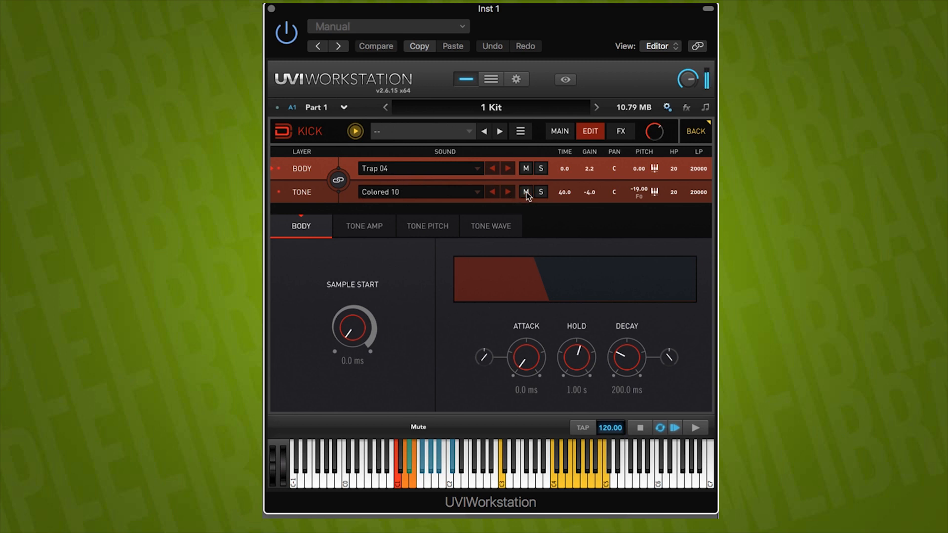
Load Warm 01 as the Tone layer's sound and advance it to Warm 02
{"action": "left_click", "coordinate": [477, 193]}
{"action": "mouse_move", "coordinate": [451, 230]}
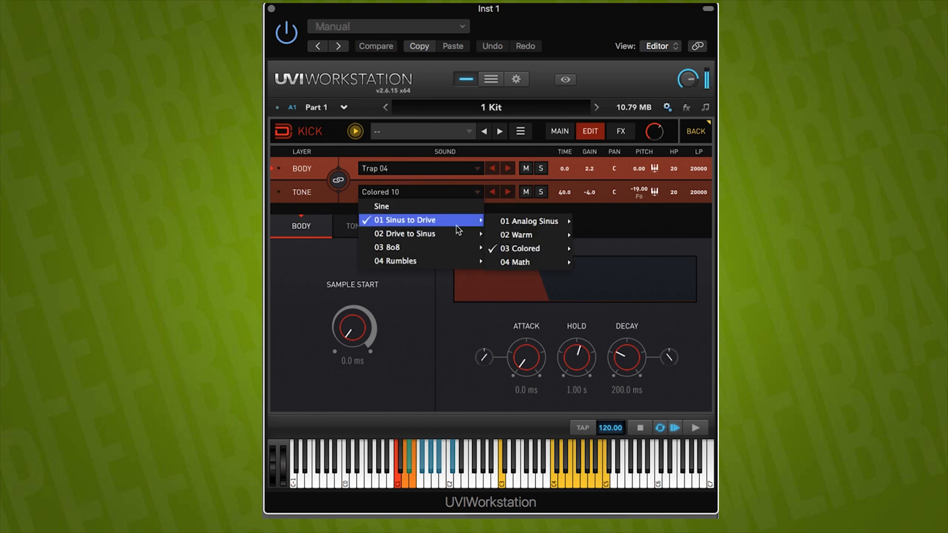
{"action": "mouse_move", "coordinate": [526, 237]}
{"action": "left_click", "coordinate": [599, 242]}
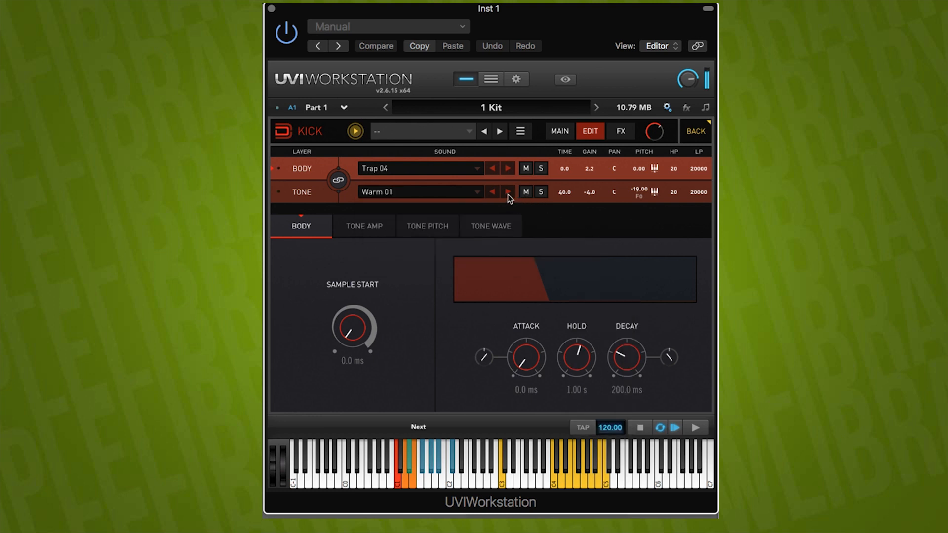
{"action": "left_click", "coordinate": [508, 195]}
Set the Tone layer's time to 0.0, gain to -13.0, pitch to -18.77 and high-pass to 40, and try the Body sample start
{"action": "left_click_drag", "start_coordinate": [563, 202], "coordinate": [564, 226]}
{"action": "left_click_drag", "start_coordinate": [589, 200], "coordinate": [591, 208]}
{"action": "left_click_drag", "start_coordinate": [638, 166], "coordinate": [642, 187]}
{"action": "left_click_drag", "start_coordinate": [359, 335], "coordinate": [361, 465]}
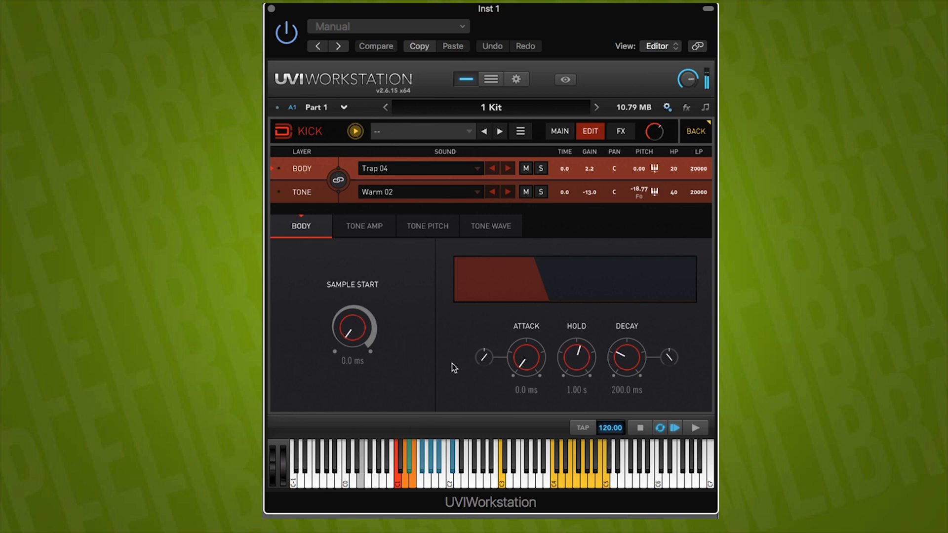
View the kick's Tone Amp, Tone Pitch and Tone Wave settings and return to the Body settings
{"action": "left_click", "coordinate": [365, 231]}
{"action": "left_click", "coordinate": [427, 233]}
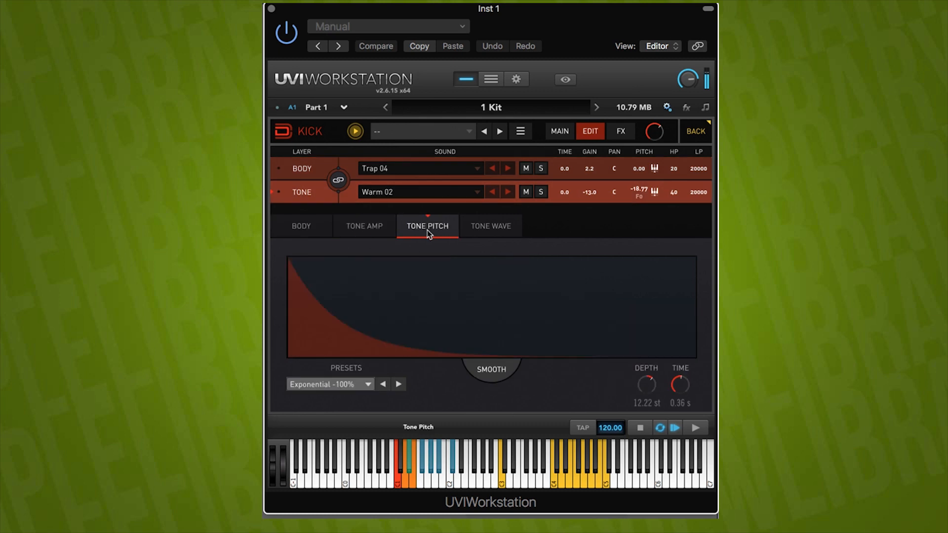
{"action": "left_click", "coordinate": [491, 232]}
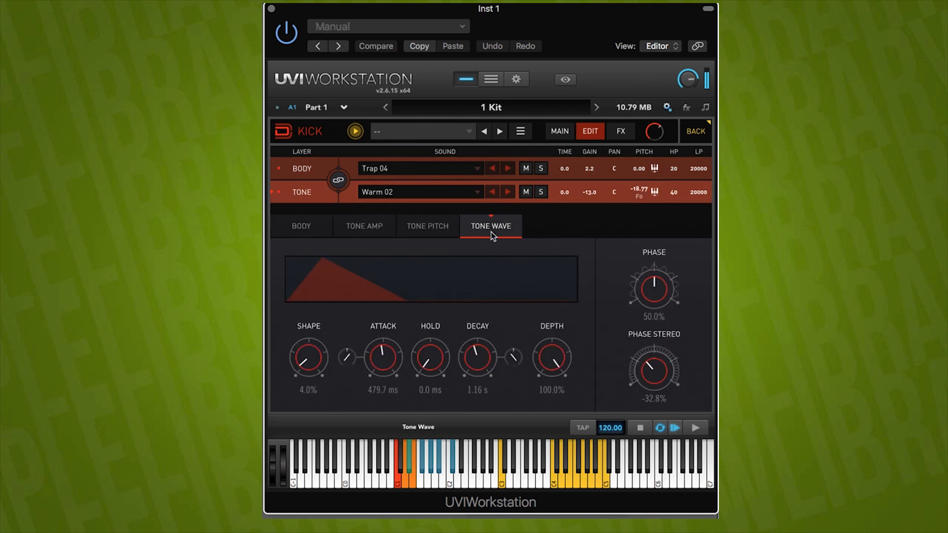
{"action": "left_click", "coordinate": [301, 228]}
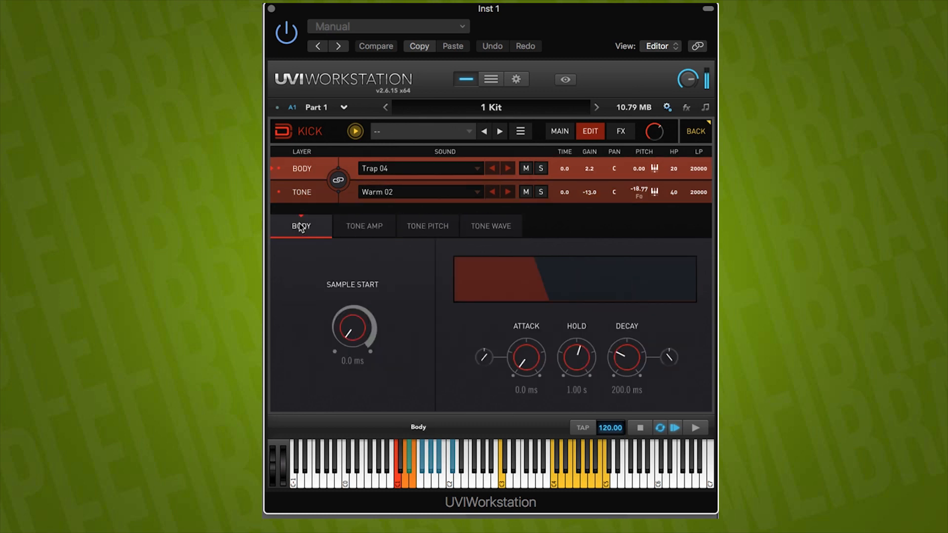
Switch from the kick editor to the Drum Designer overview, and move between the kit sequencer, kick editor and overview
{"action": "left_click", "coordinate": [284, 132]}
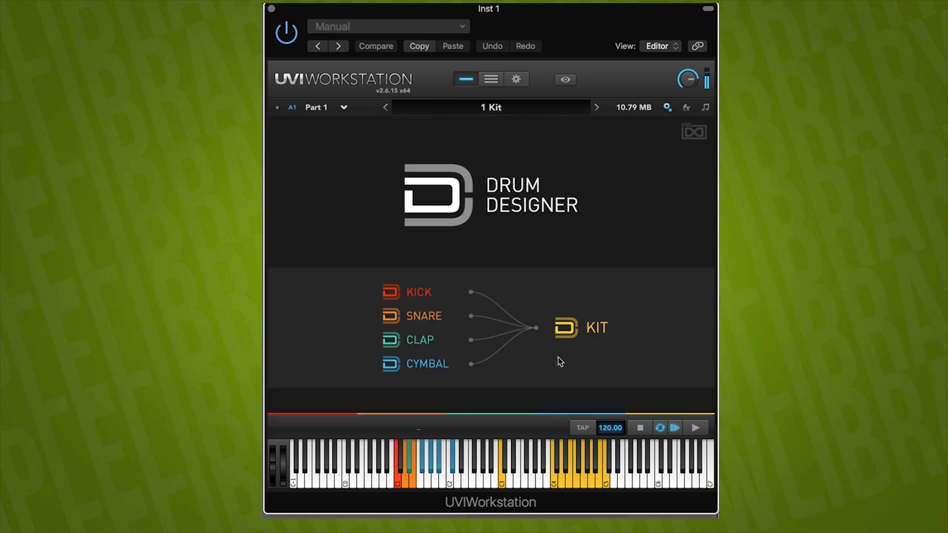
{"action": "left_click", "coordinate": [564, 326]}
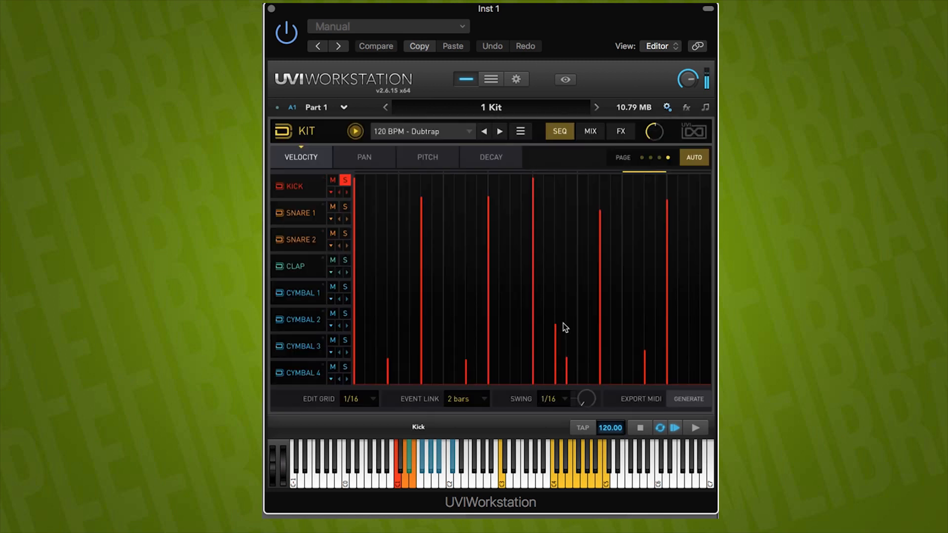
{"action": "left_click", "coordinate": [331, 192]}
{"action": "left_click", "coordinate": [294, 187]}
{"action": "left_click", "coordinate": [285, 131]}
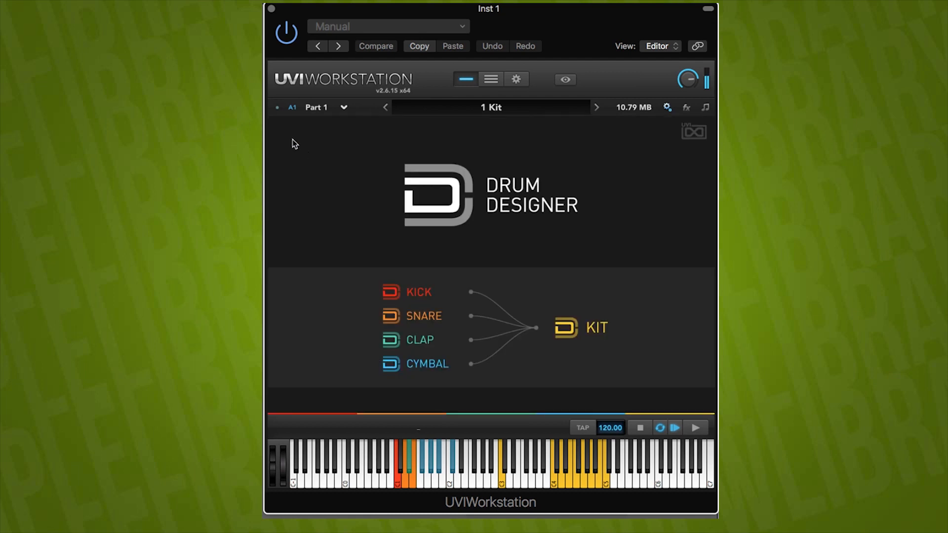
{"action": "left_click", "coordinate": [571, 326]}
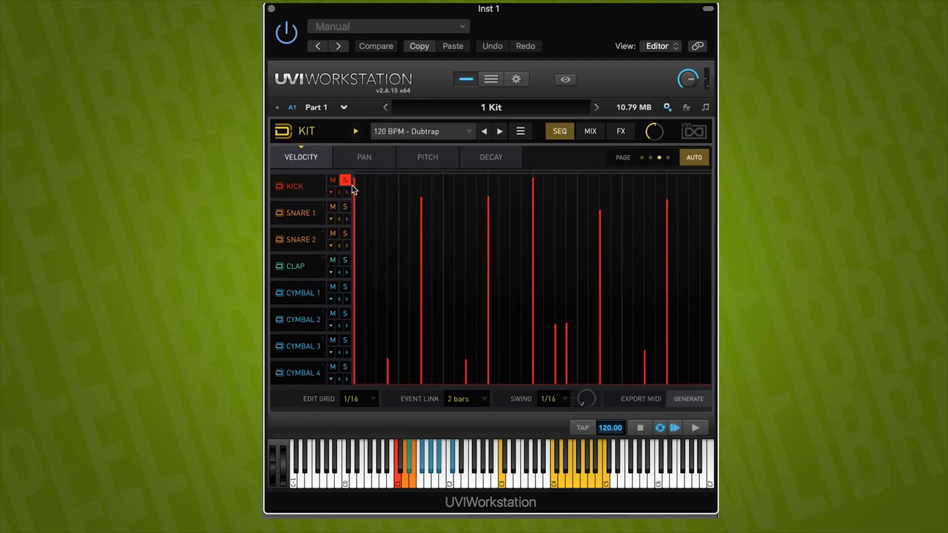
Revisit the kick editor, return through the overview to the kit sequencer, and show the pan values with the kick unsoloed
{"action": "left_click", "coordinate": [294, 186]}
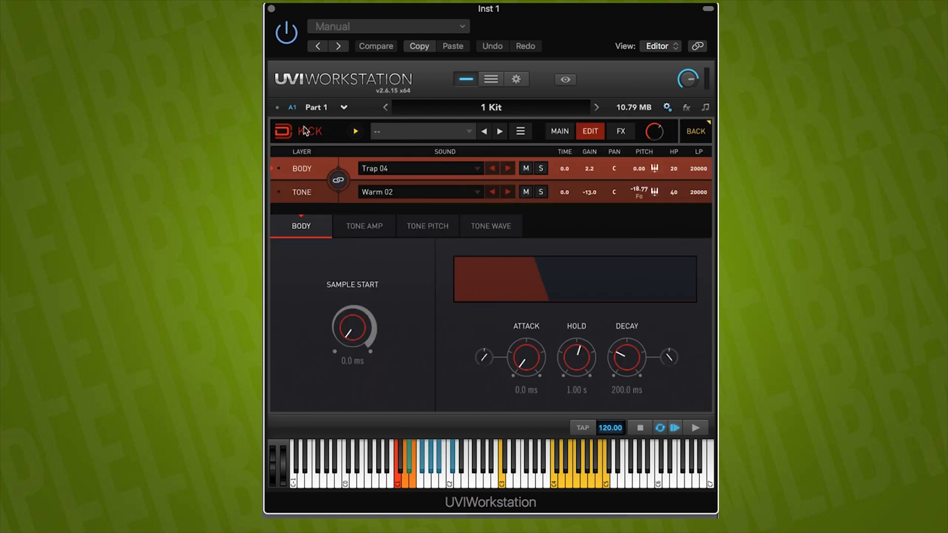
{"action": "left_click", "coordinate": [280, 131]}
{"action": "left_click", "coordinate": [280, 131]}
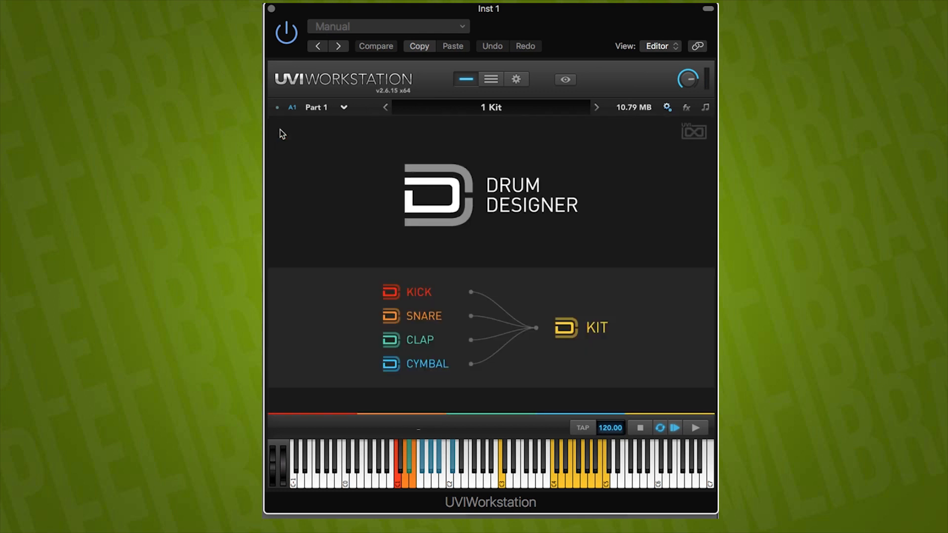
{"action": "left_click", "coordinate": [577, 325]}
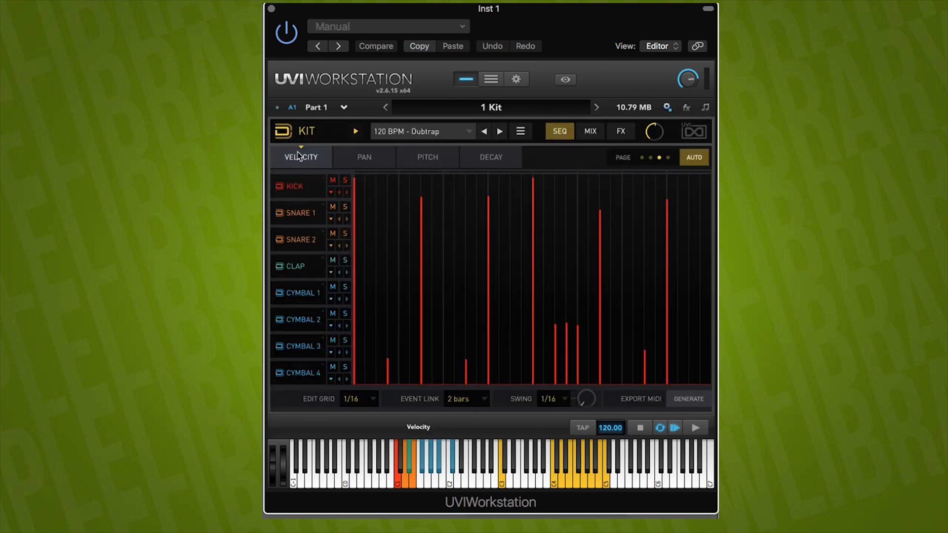
{"action": "left_click", "coordinate": [351, 157]}
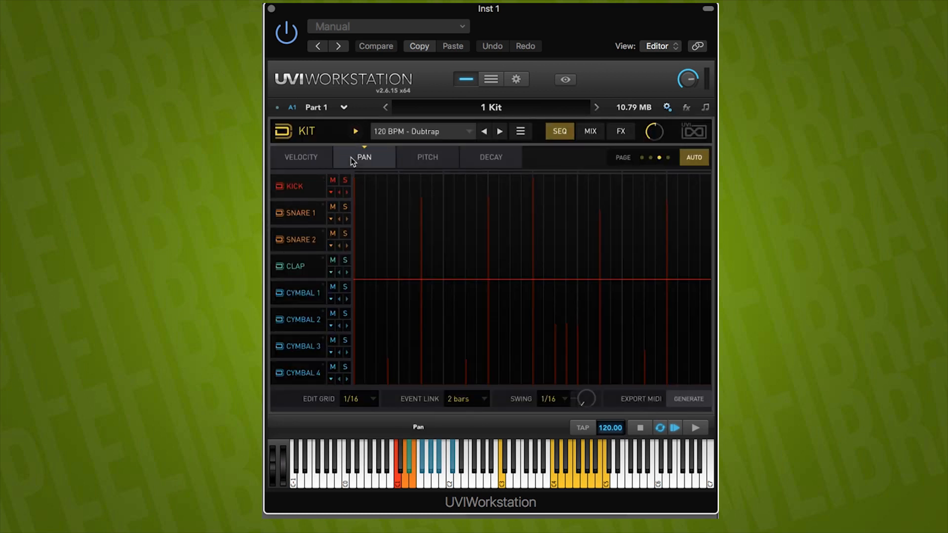
Play the pattern with the kick soloed and draw its pitch values: one lowered hit, one raised hit and a rising ramp in the second half
{"action": "left_click", "coordinate": [413, 163]}
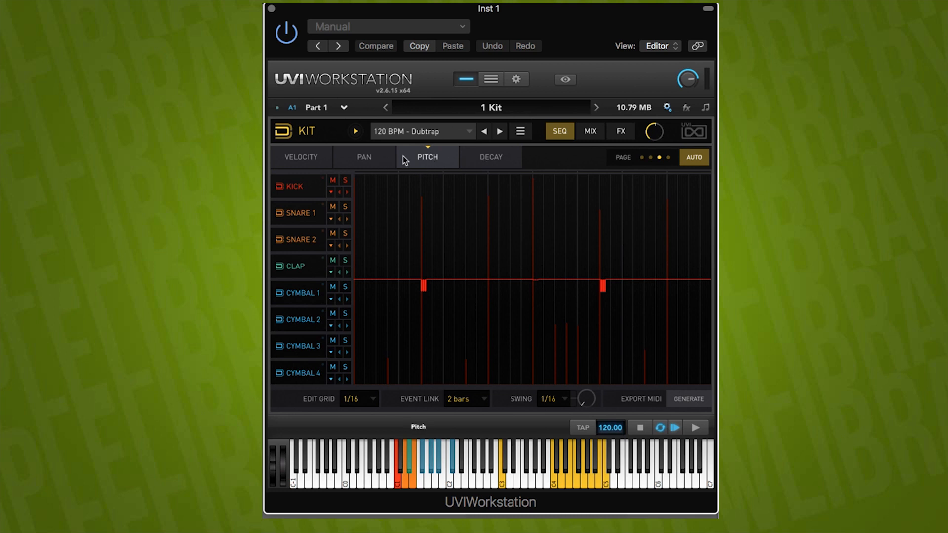
{"action": "left_click", "coordinate": [355, 132]}
{"action": "left_click", "coordinate": [346, 181]}
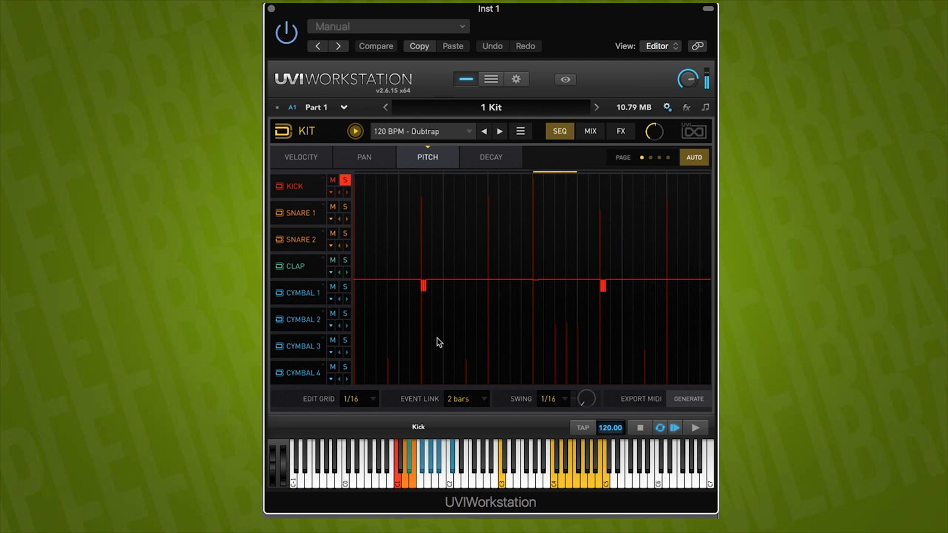
{"action": "left_click_drag", "start_coordinate": [423, 285], "coordinate": [424, 340]}
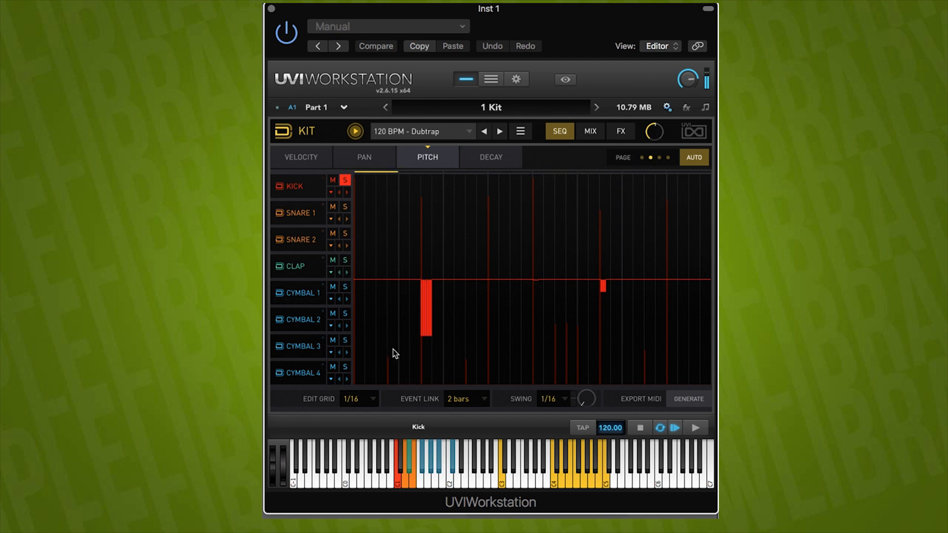
{"action": "left_click_drag", "start_coordinate": [491, 280], "coordinate": [493, 213]}
{"action": "left_click_drag", "start_coordinate": [540, 277], "coordinate": [706, 194]}
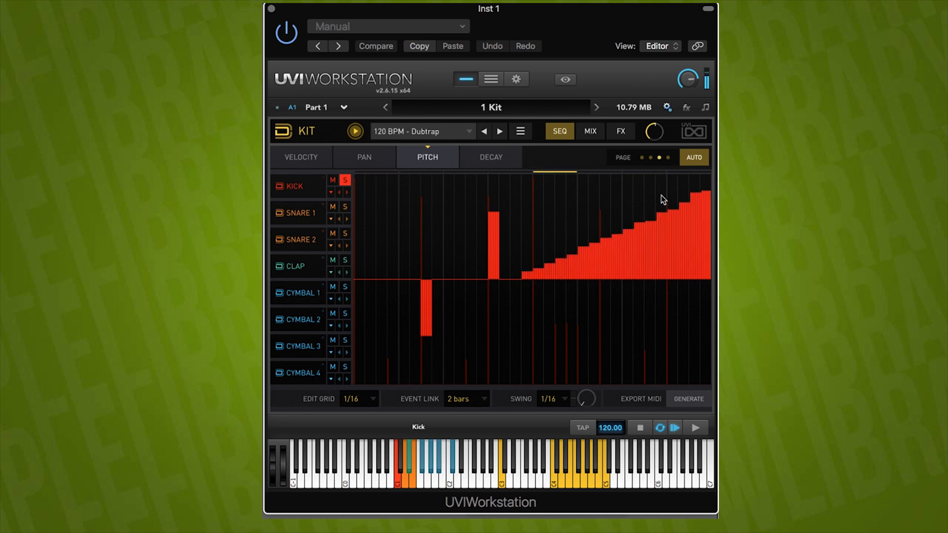
{"action": "mouse_move", "coordinate": [551, 262]}
{"action": "left_mouse_down"}
{"action": "mouse_move", "coordinate": [627, 175]}
{"action": "mouse_move", "coordinate": [639, 267]}
{"action": "mouse_move", "coordinate": [706, 280]}
{"action": "left_mouse_up"}
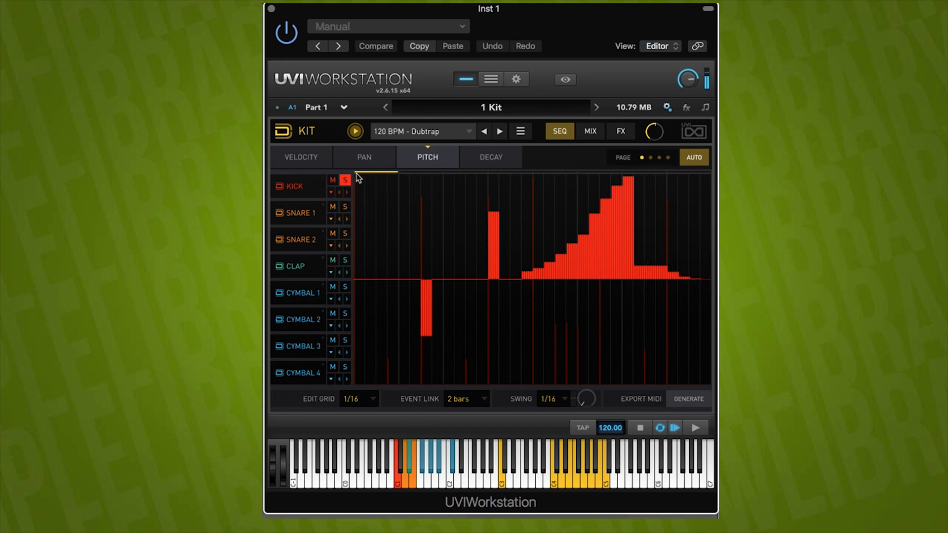
Draw alternating pan offsets on the kick hits, and recentre the two offsets in the pattern's first half
{"action": "left_click", "coordinate": [365, 159]}
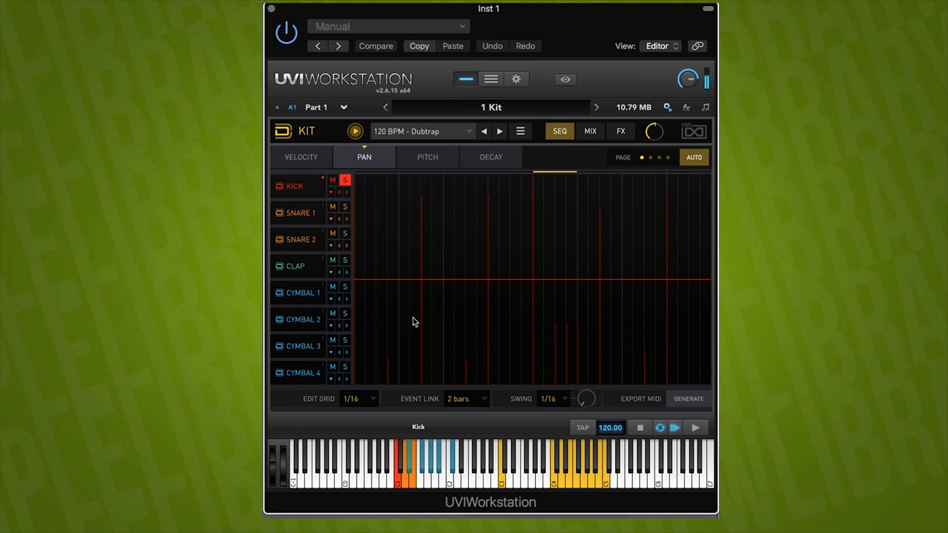
{"action": "mouse_move", "coordinate": [424, 292]}
{"action": "left_mouse_down"}
{"action": "mouse_move", "coordinate": [424, 378]}
{"action": "mouse_move", "coordinate": [425, 368]}
{"action": "left_mouse_up"}
{"action": "left_click_drag", "start_coordinate": [492, 281], "coordinate": [493, 195]}
{"action": "left_click_drag", "start_coordinate": [537, 276], "coordinate": [535, 334]}
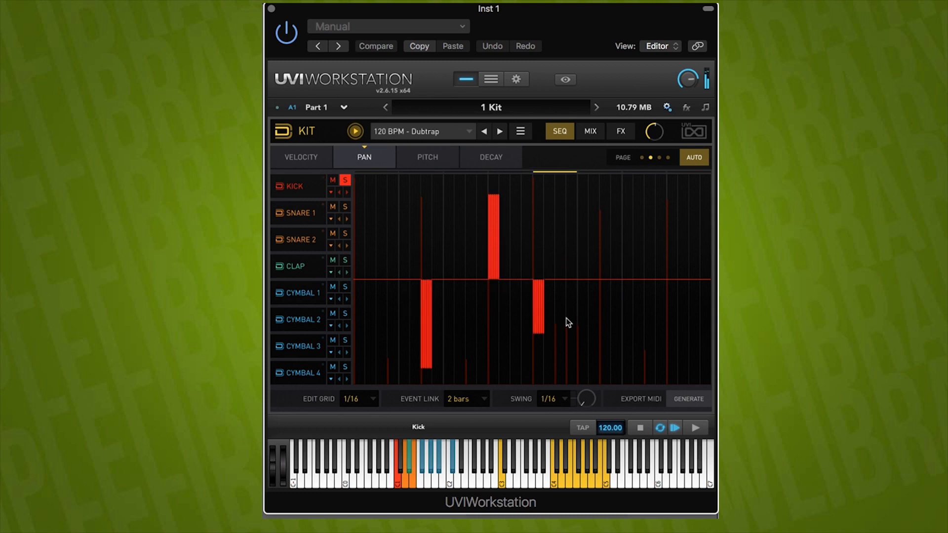
{"action": "left_click_drag", "start_coordinate": [559, 278], "coordinate": [560, 213]}
{"action": "left_click_drag", "start_coordinate": [573, 312], "coordinate": [569, 304]}
{"action": "left_click_drag", "start_coordinate": [583, 267], "coordinate": [584, 232]}
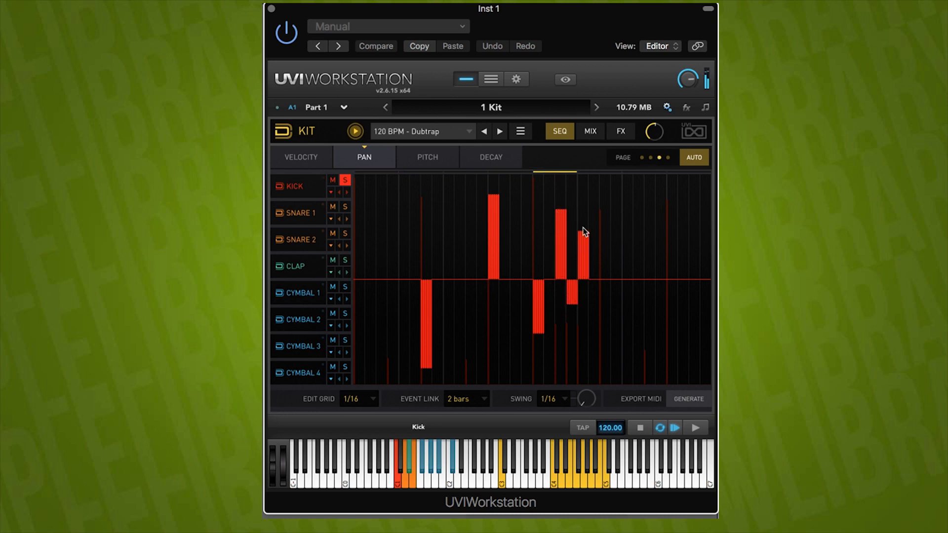
{"action": "left_click_drag", "start_coordinate": [493, 198], "coordinate": [494, 280]}
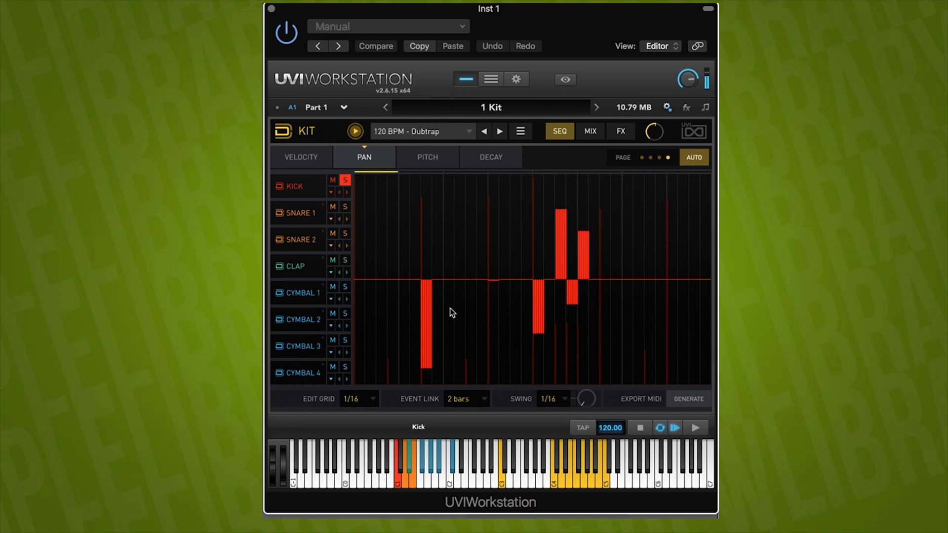
{"action": "left_click_drag", "start_coordinate": [425, 364], "coordinate": [425, 278]}
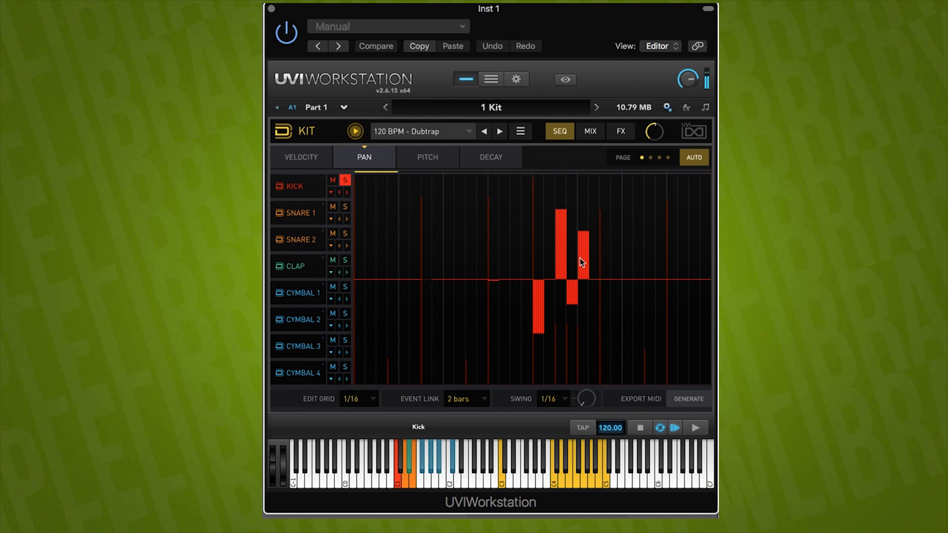
Lower the kick's decay values on seven hits across the pattern
{"action": "left_click", "coordinate": [480, 164]}
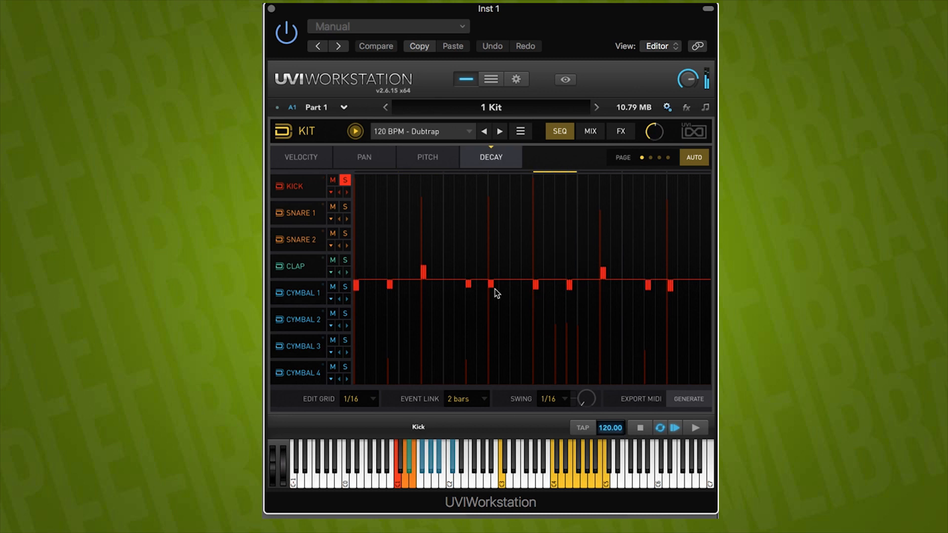
{"action": "left_click_drag", "start_coordinate": [492, 291], "coordinate": [496, 352]}
{"action": "left_click_drag", "start_coordinate": [535, 307], "coordinate": [551, 332]}
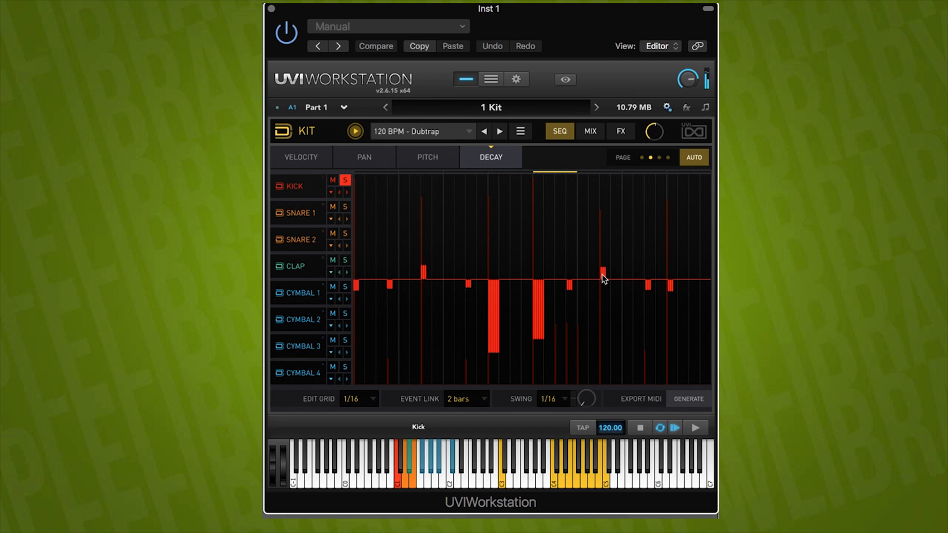
{"action": "left_click_drag", "start_coordinate": [603, 275], "coordinate": [603, 327]}
{"action": "left_click_drag", "start_coordinate": [541, 333], "coordinate": [542, 321]}
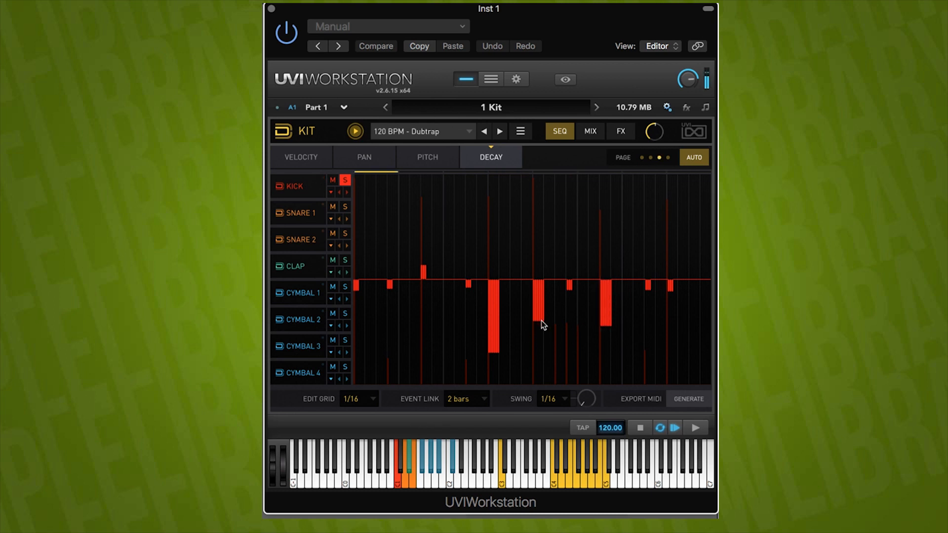
{"action": "left_click_drag", "start_coordinate": [361, 289], "coordinate": [360, 331]}
{"action": "left_click_drag", "start_coordinate": [424, 280], "coordinate": [423, 329]}
{"action": "left_click_drag", "start_coordinate": [391, 289], "coordinate": [393, 297]}
{"action": "left_click_drag", "start_coordinate": [669, 281], "coordinate": [673, 331]}
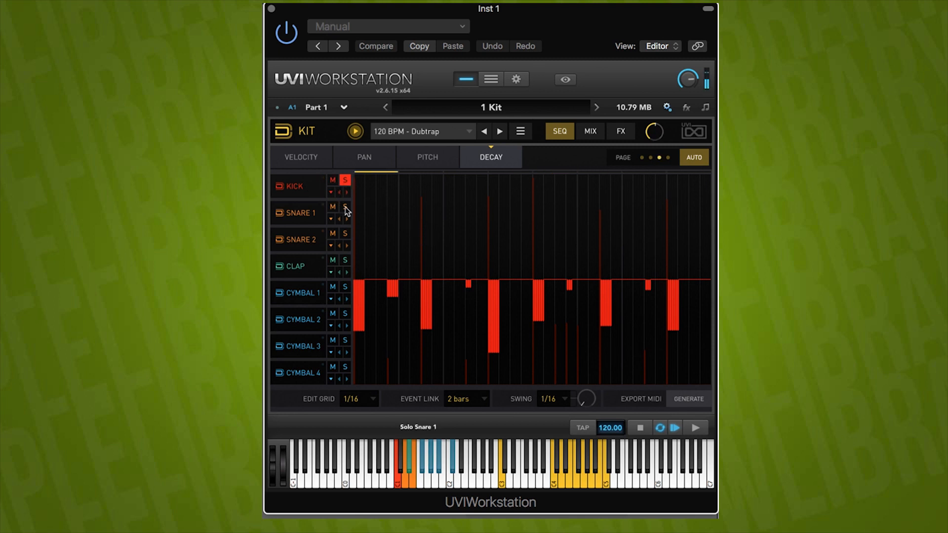
Solo Snare 1 alongside the kick, and view its main sound controls and its zoomed decay lane before returning to all tracks
{"action": "left_click", "coordinate": [298, 213]}
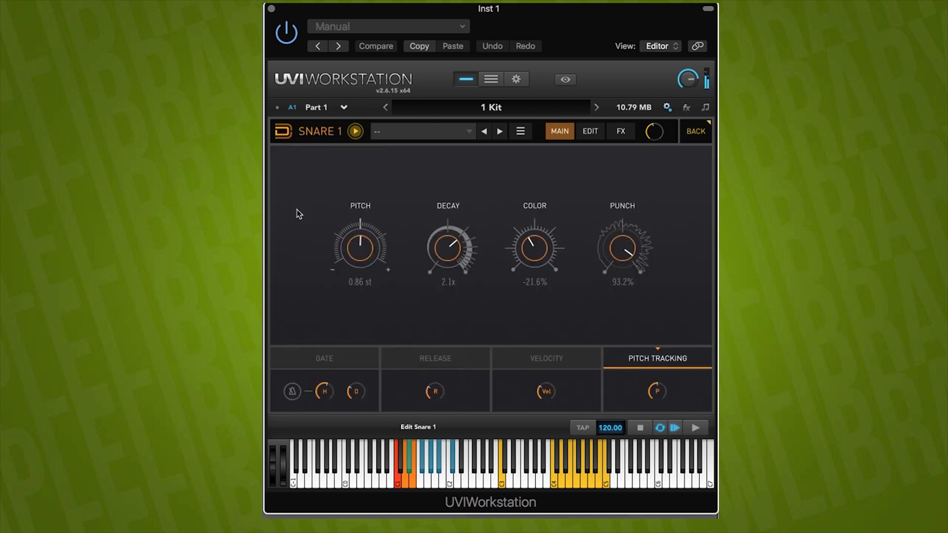
{"action": "left_click", "coordinate": [285, 134]}
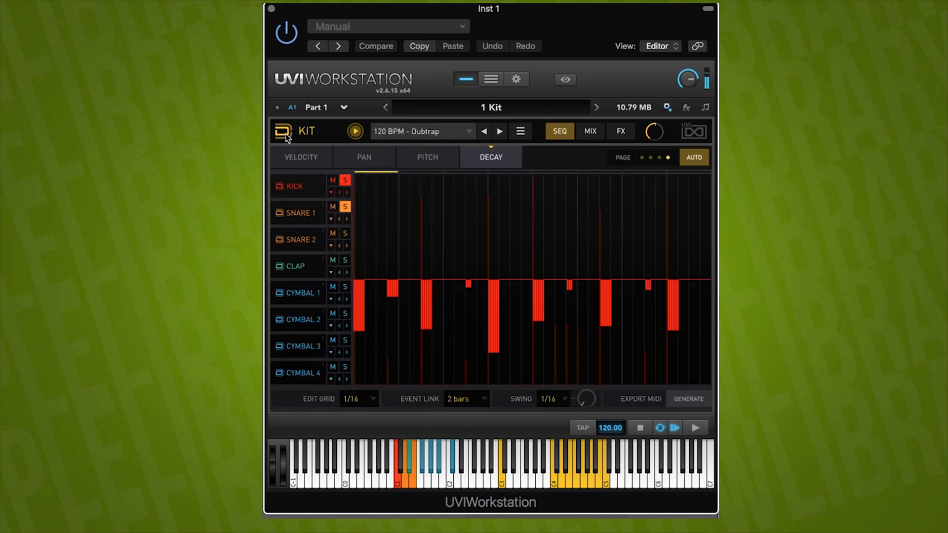
{"action": "left_click", "coordinate": [331, 219]}
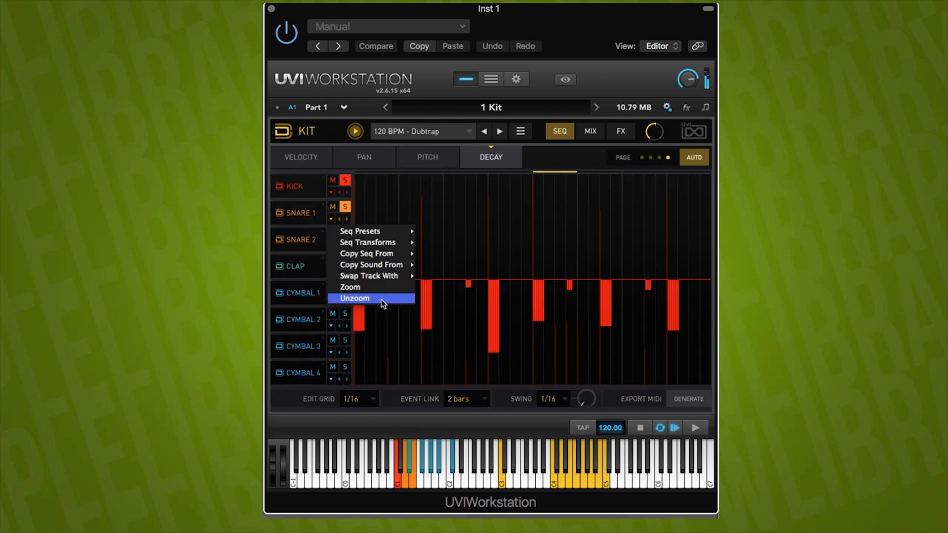
{"action": "left_click", "coordinate": [370, 288]}
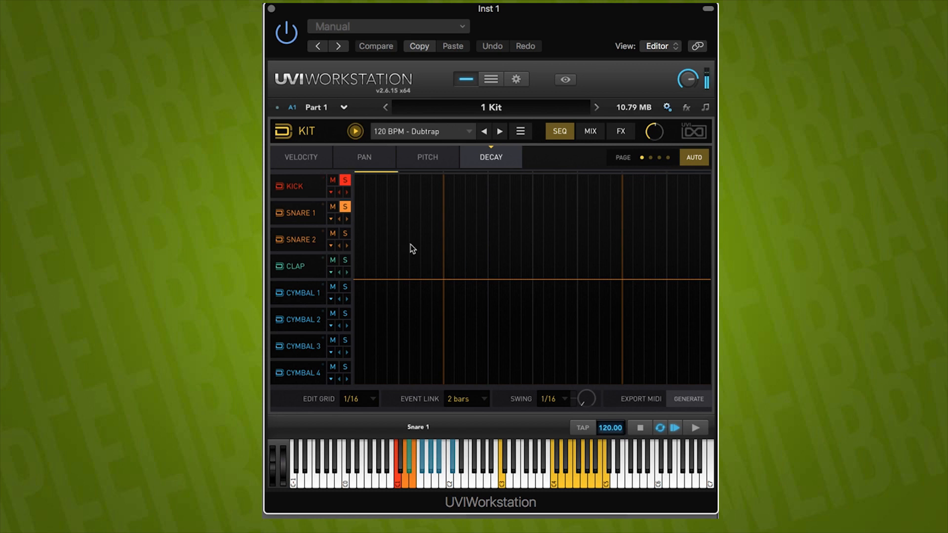
{"action": "left_click", "coordinate": [331, 219]}
{"action": "left_click", "coordinate": [362, 299]}
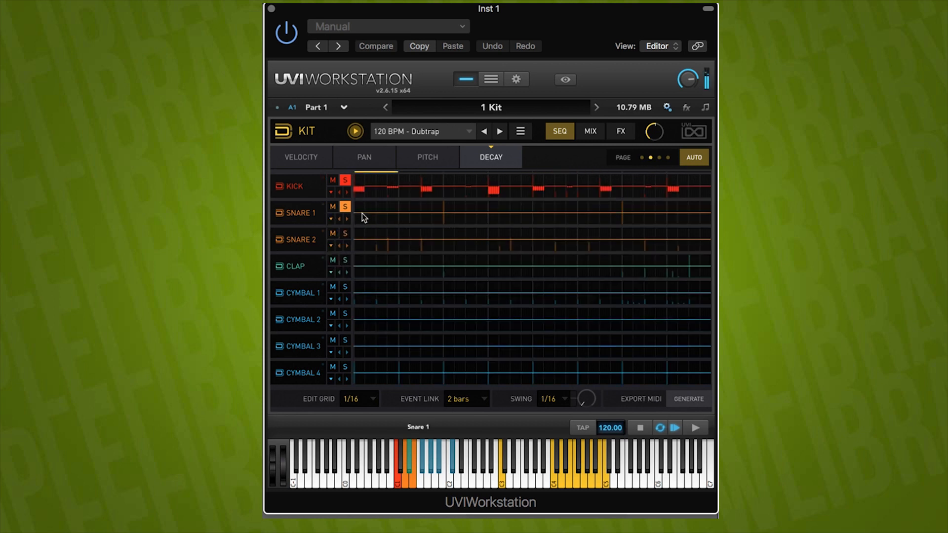
Zoom in on Snare 1's velocity lane and draw a rising run of seven hits after its last full-velocity hit
{"action": "left_click", "coordinate": [331, 219]}
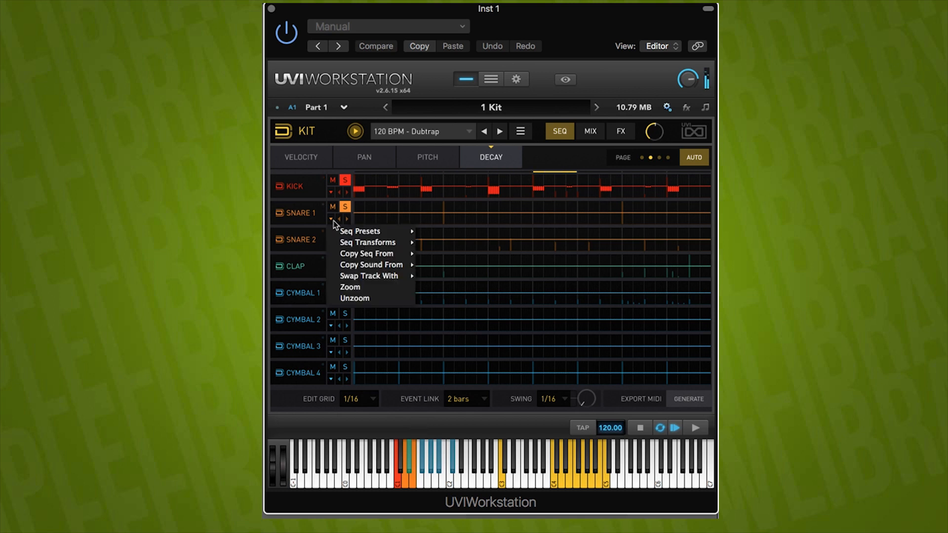
{"action": "mouse_move", "coordinate": [334, 241]}
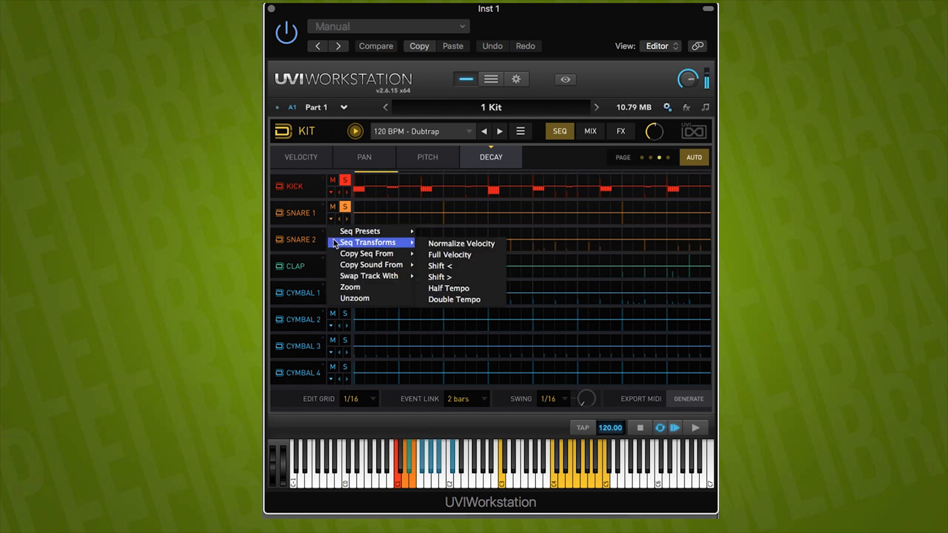
{"action": "left_click", "coordinate": [352, 287]}
{"action": "left_click", "coordinate": [291, 154]}
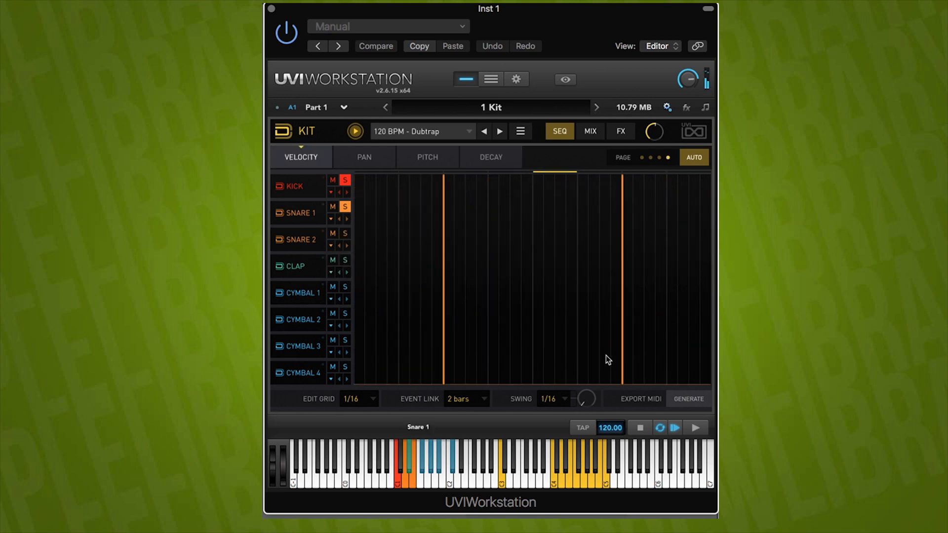
{"action": "mouse_move", "coordinate": [634, 367]}
{"action": "left_mouse_down"}
{"action": "mouse_move", "coordinate": [667, 329]}
{"action": "mouse_move", "coordinate": [701, 242]}
{"action": "mouse_move", "coordinate": [692, 225]}
{"action": "left_mouse_up"}
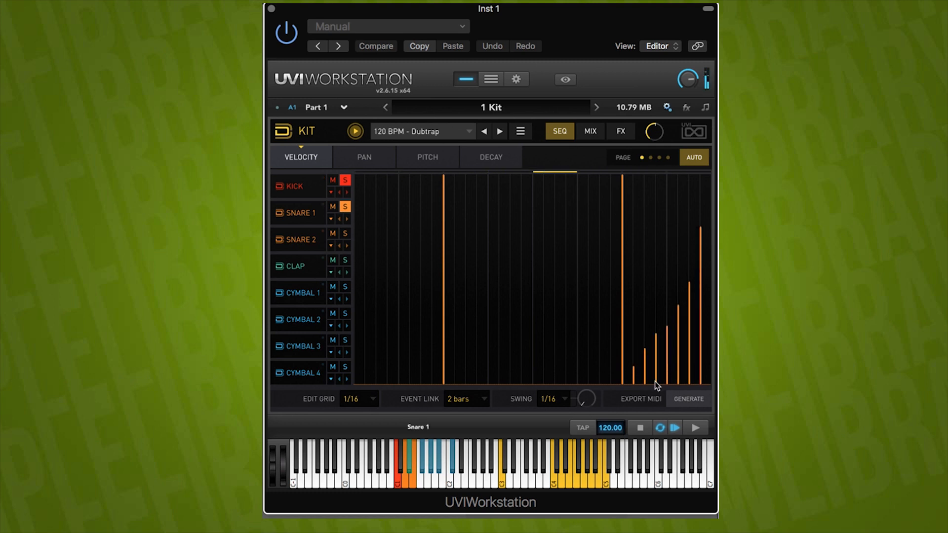
{"action": "mouse_move", "coordinate": [634, 373]}
{"action": "left_mouse_down"}
{"action": "mouse_move", "coordinate": [668, 359]}
{"action": "mouse_move", "coordinate": [716, 269]}
{"action": "left_mouse_up"}
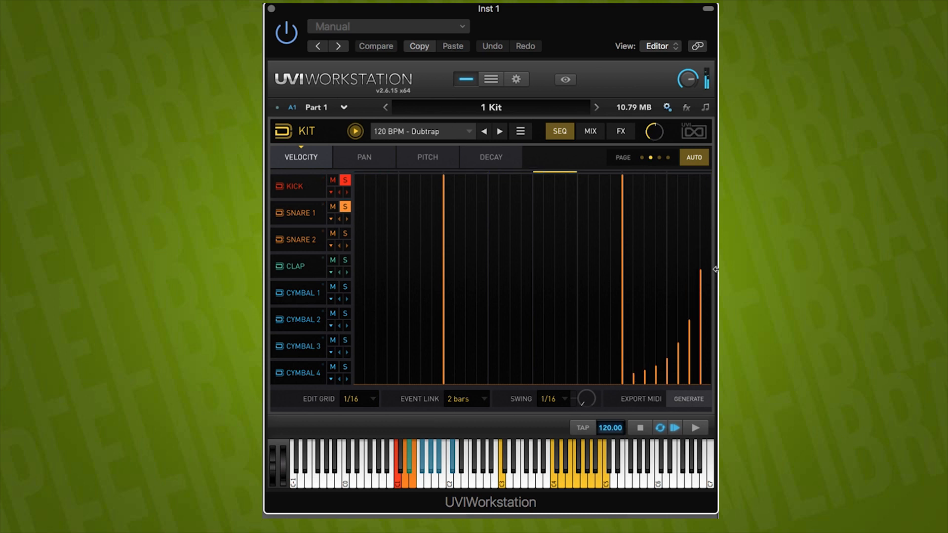
Set the swing resolution to 1/32 and reduce Snare 1's closing run to four steeply rising hits
{"action": "left_click", "coordinate": [566, 400]}
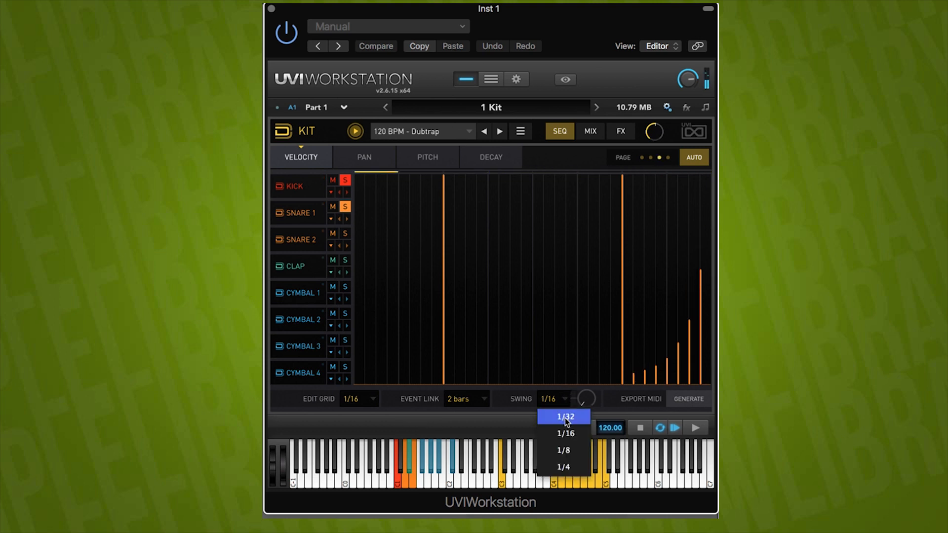
{"action": "left_click", "coordinate": [566, 417]}
{"action": "left_click", "coordinate": [635, 383]}
{"action": "mouse_move", "coordinate": [635, 383]}
{"action": "left_mouse_down"}
{"action": "mouse_move", "coordinate": [683, 387]}
{"action": "mouse_move", "coordinate": [692, 330]}
{"action": "left_mouse_up"}
{"action": "left_click", "coordinate": [710, 250]}
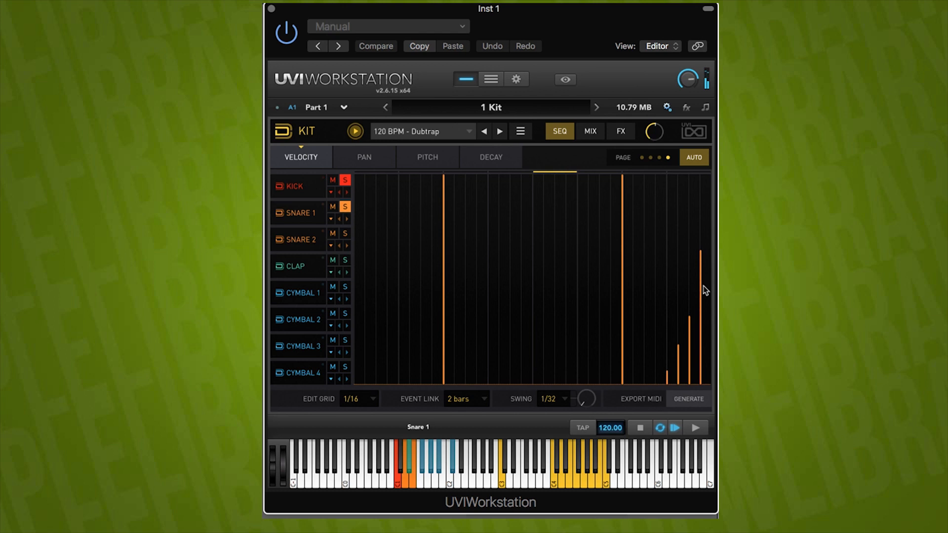
Set the edit grid to 1/32t and draw a denser Snare 1 roll with rising velocity at the pattern's end
{"action": "left_click", "coordinate": [377, 401]}
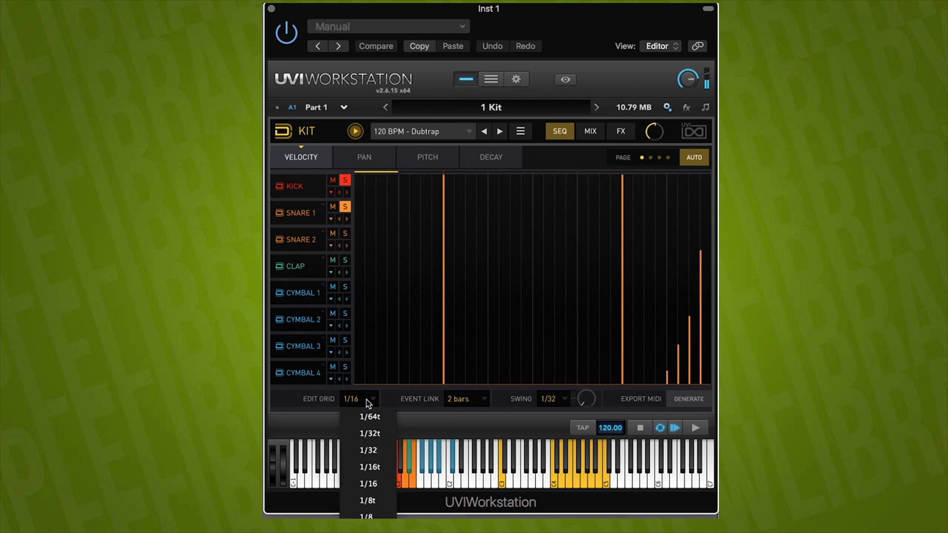
{"action": "left_click", "coordinate": [374, 434]}
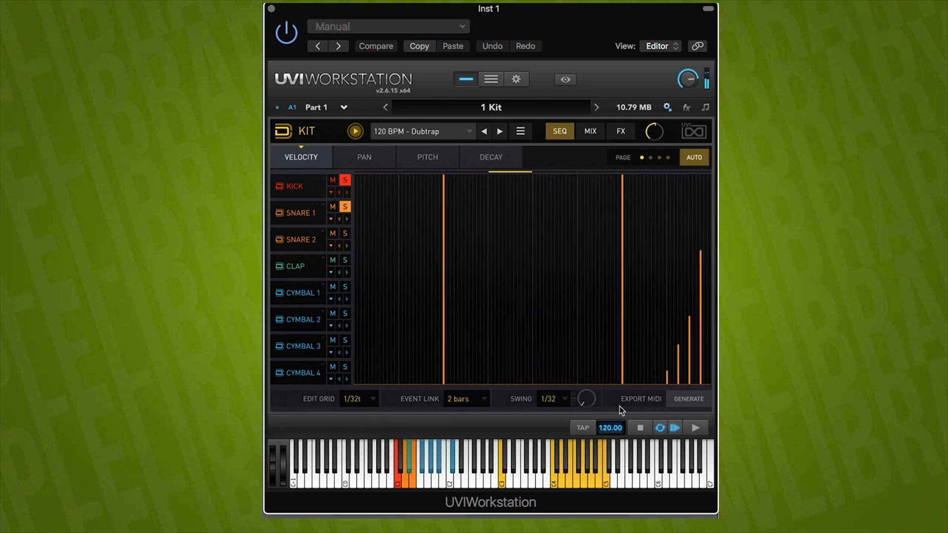
{"action": "left_click", "coordinate": [667, 379]}
{"action": "left_click", "coordinate": [675, 379]}
{"action": "left_click_drag", "start_coordinate": [678, 372], "coordinate": [715, 265]}
{"action": "left_click_drag", "start_coordinate": [677, 374], "coordinate": [717, 186]}
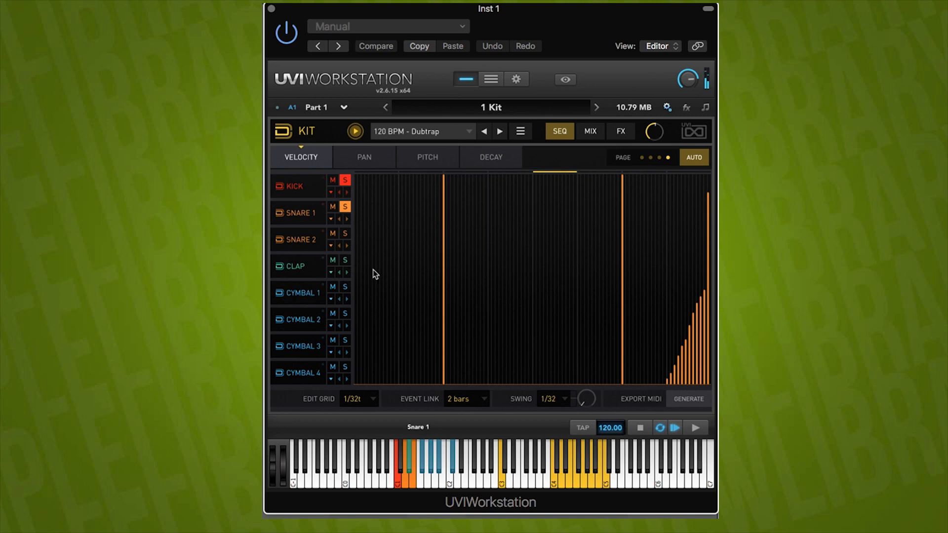
Open Snare 1's layer editor and mute the Tone, Noise 1 and Noise 2 layers
{"action": "left_click", "coordinate": [281, 212]}
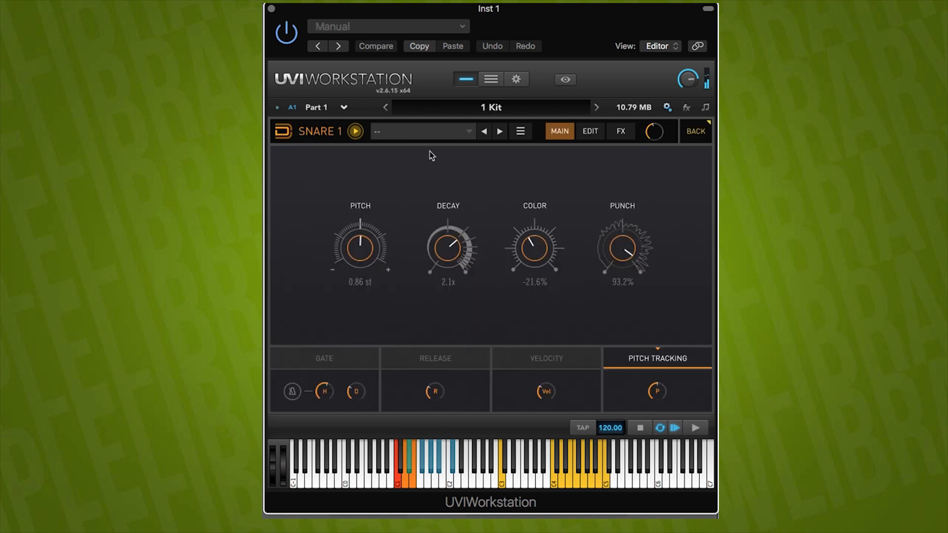
{"action": "left_click", "coordinate": [591, 133]}
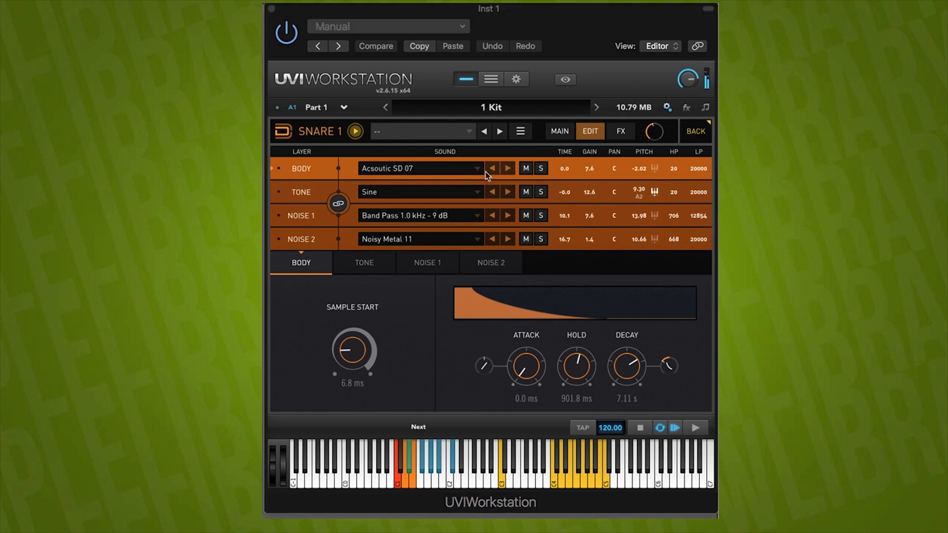
{"action": "left_click", "coordinate": [526, 192]}
{"action": "left_click", "coordinate": [526, 215]}
{"action": "left_click", "coordinate": [526, 239]}
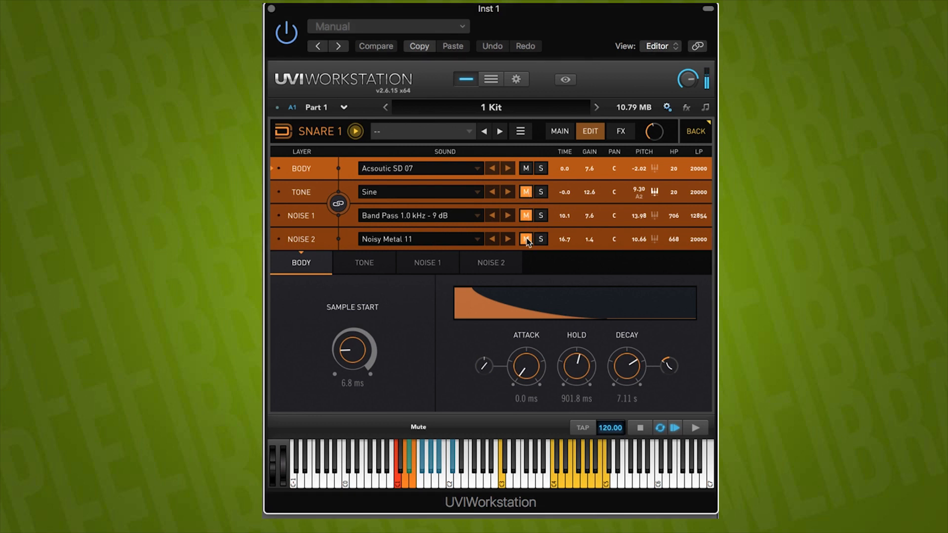
Change the Snare 1 Body layer's sound to Pure Rim 17 from the 04 Rimshot category
{"action": "left_click", "coordinate": [435, 173]}
{"action": "mouse_move", "coordinate": [411, 226]}
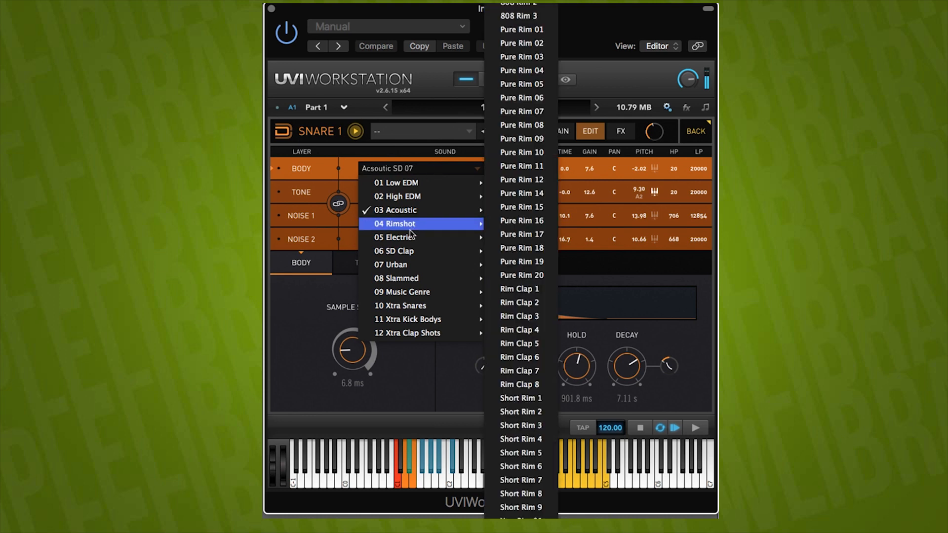
{"action": "left_click", "coordinate": [513, 233]}
Replace the Snare 1 Body layer's sound with Acsoutic SD 11 from the 03 Acoustic category
{"action": "left_click", "coordinate": [396, 193]}
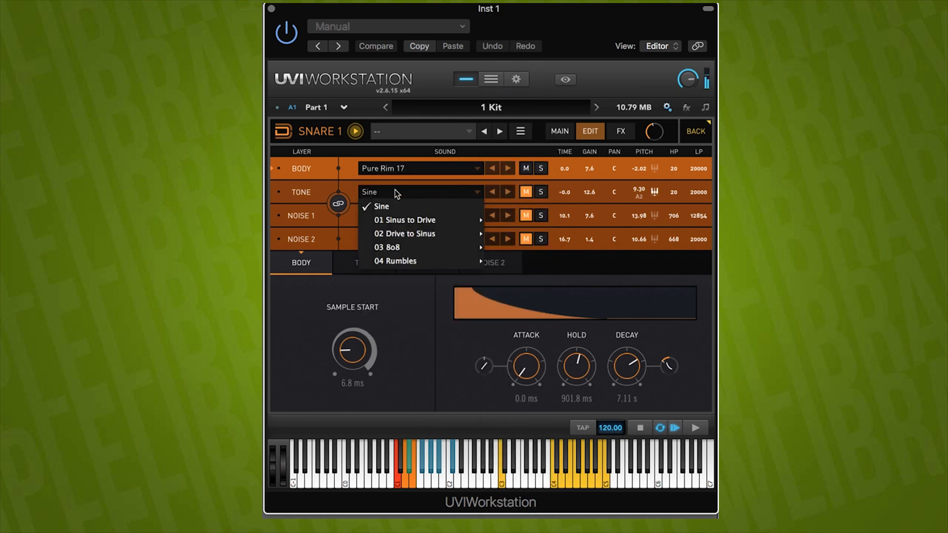
{"action": "left_click", "coordinate": [384, 189]}
{"action": "left_click", "coordinate": [389, 169]}
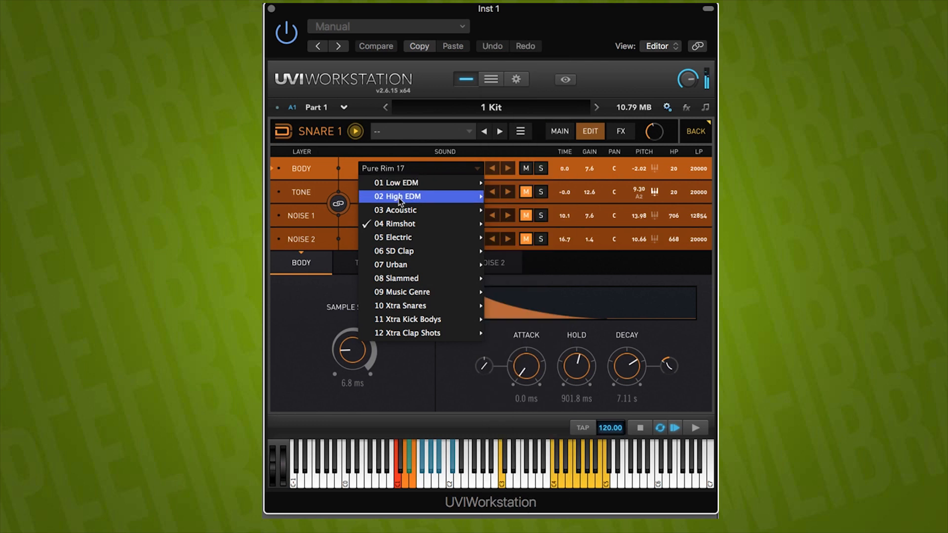
{"action": "mouse_move", "coordinate": [400, 211]}
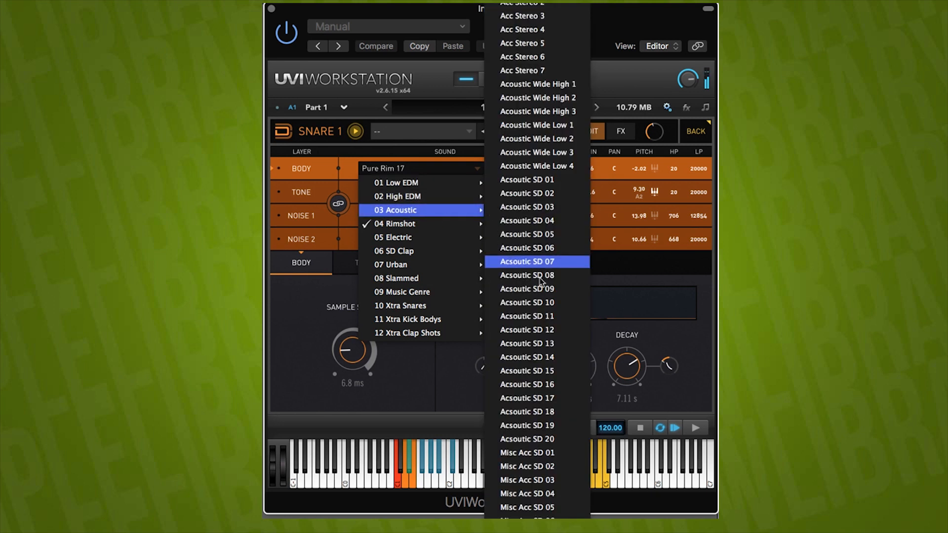
{"action": "left_click", "coordinate": [538, 276]}
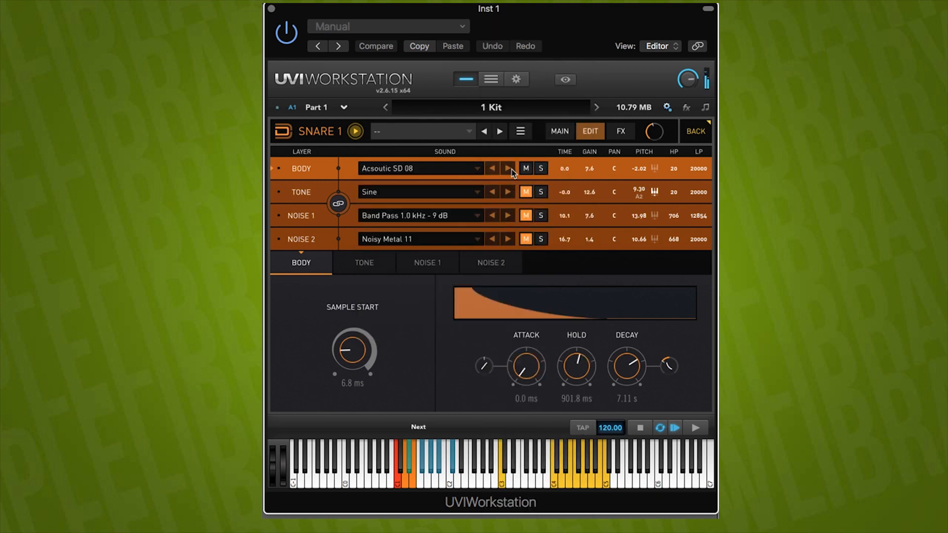
{"action": "left_click", "coordinate": [511, 169]}
{"action": "left_click", "coordinate": [510, 168]}
Unmute Snare 1's Tone and noise layers, set Noise 2 to Noisy Metal 10, and return to the kit sequencer
{"action": "left_click", "coordinate": [527, 216]}
{"action": "left_click", "coordinate": [528, 240]}
{"action": "left_click", "coordinate": [494, 239]}
{"action": "left_click", "coordinate": [493, 216]}
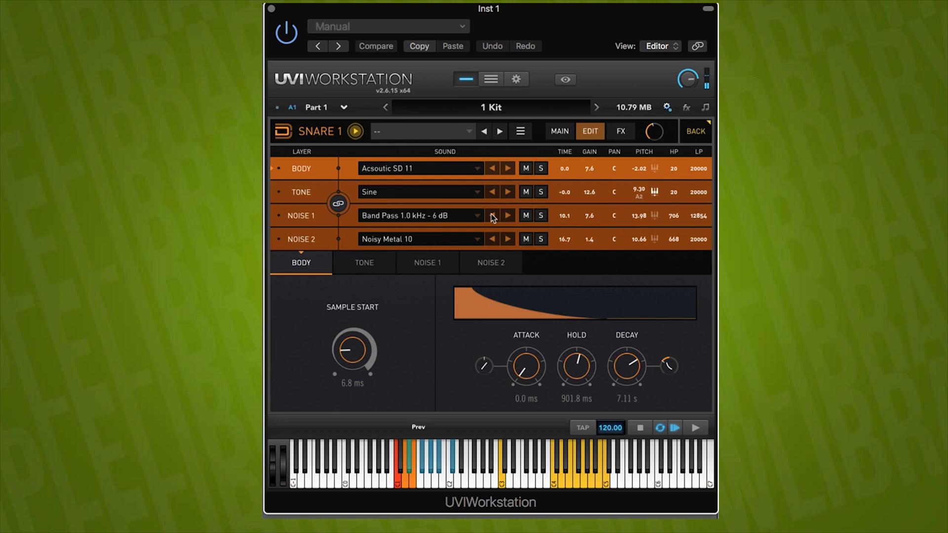
{"action": "left_click", "coordinate": [508, 216]}
{"action": "left_click", "coordinate": [289, 129]}
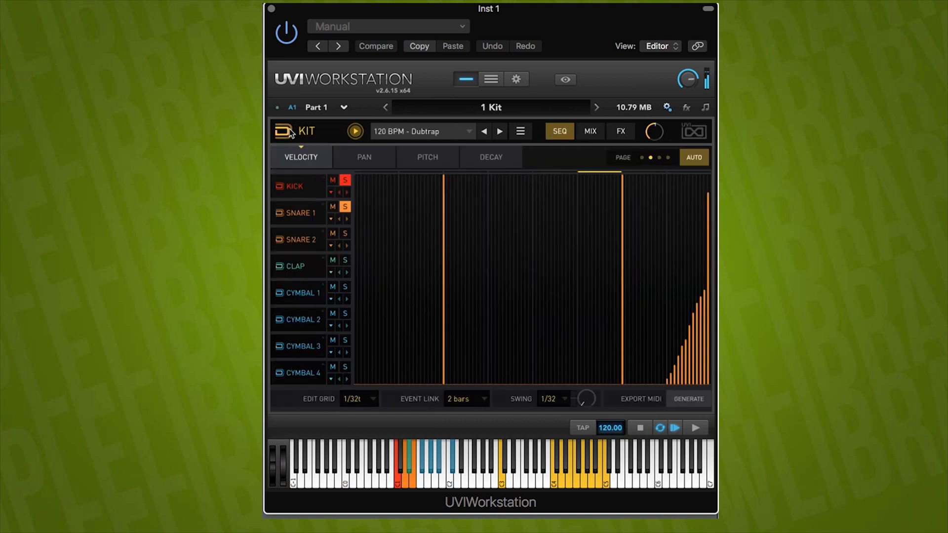
Solo Snare 2 along with Kick and Snare 1, and unzoom the sequencer to show all tracks
{"action": "left_click", "coordinate": [344, 235]}
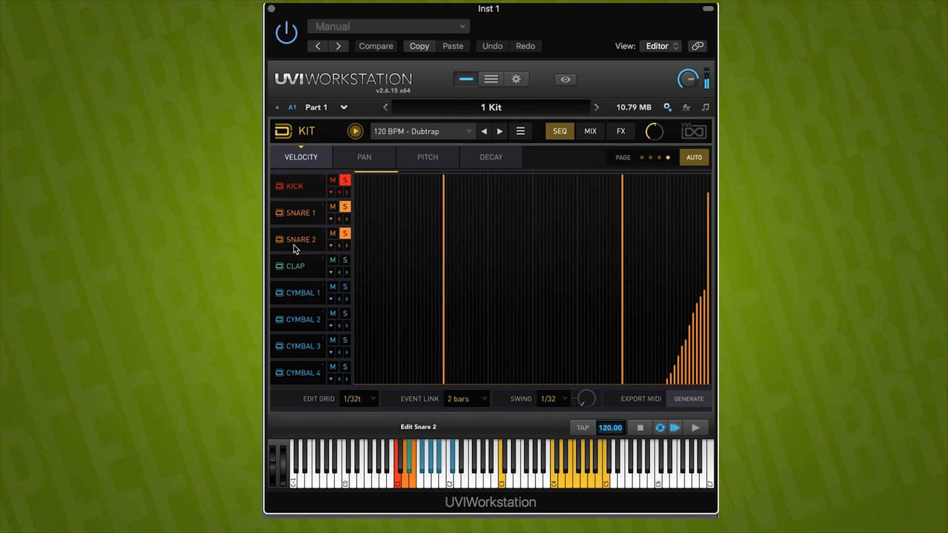
{"action": "left_click", "coordinate": [331, 245]}
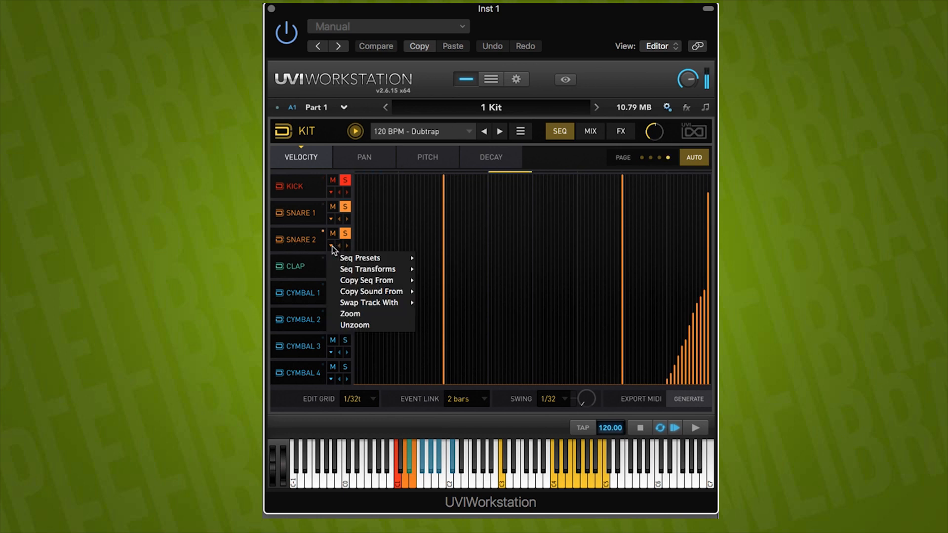
{"action": "left_click", "coordinate": [357, 314]}
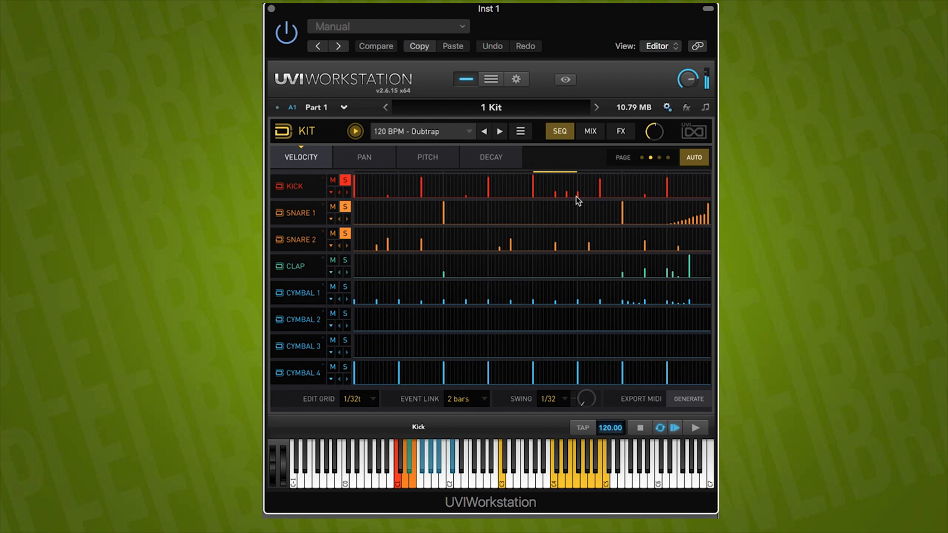
Look through Snare 2's layer editor and main sound controls, and return to the kit sequencer
{"action": "left_click", "coordinate": [290, 241]}
{"action": "left_click", "coordinate": [591, 132]}
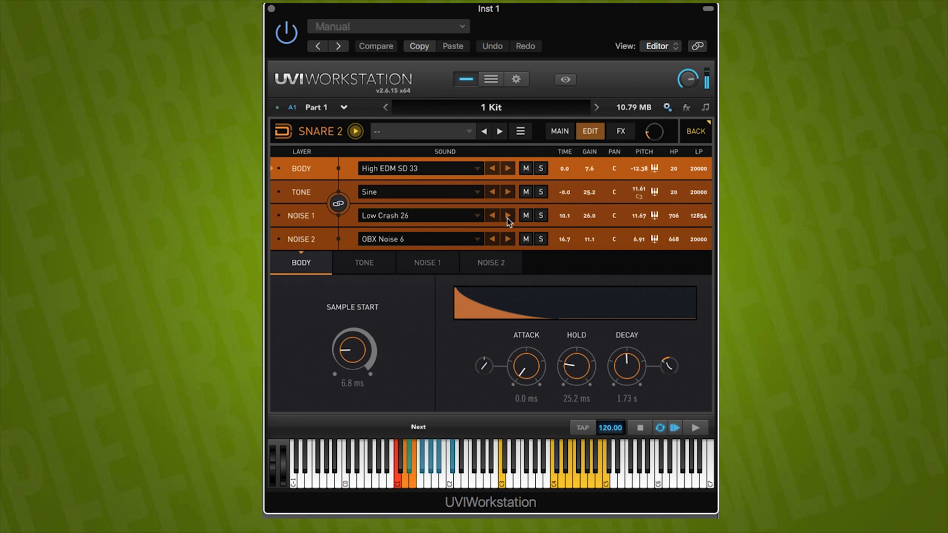
{"action": "left_click", "coordinate": [559, 131]}
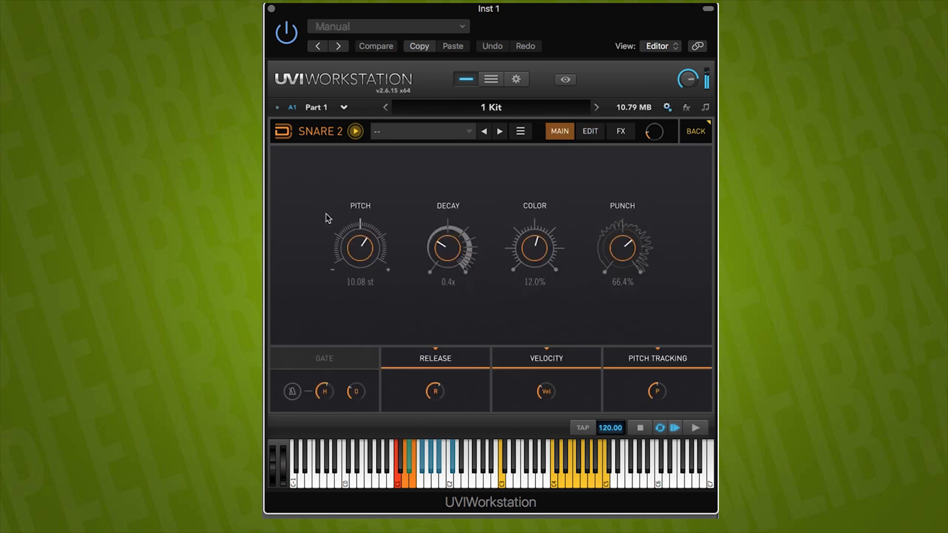
{"action": "left_click", "coordinate": [295, 133]}
{"action": "left_click", "coordinate": [289, 133]}
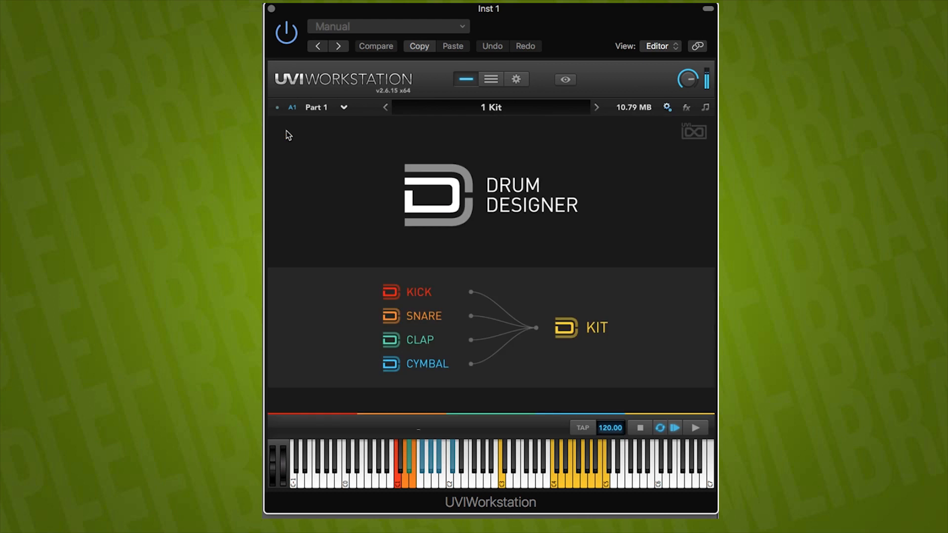
{"action": "left_click", "coordinate": [559, 330]}
Take Kick and Snare 1 out of solo without muting them, leaving only Snare 2 soloed
{"action": "left_click", "coordinate": [333, 180]}
{"action": "left_click", "coordinate": [333, 207]}
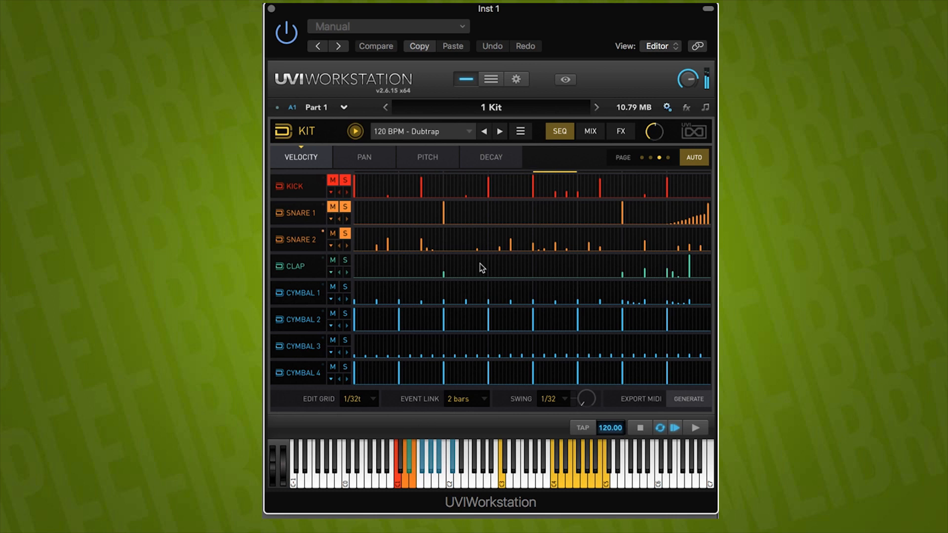
{"action": "left_click", "coordinate": [345, 180]}
{"action": "left_click", "coordinate": [345, 207]}
{"action": "left_click", "coordinate": [333, 207]}
{"action": "left_click", "coordinate": [333, 180]}
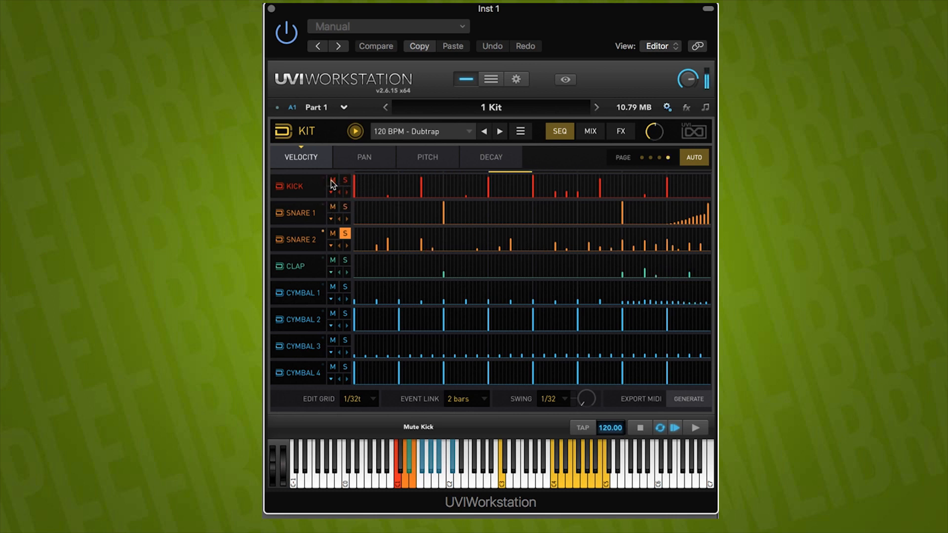
Look at the kit's mix and effects pages and return to the sequencer
{"action": "left_click", "coordinate": [589, 131]}
{"action": "left_click", "coordinate": [620, 132]}
{"action": "left_click", "coordinate": [561, 132]}
Audition successive sequence presets for Snare 2, partly against a soloed Snare 1, and settle on a sparse eight-hit pattern
{"action": "left_click", "coordinate": [346, 208]}
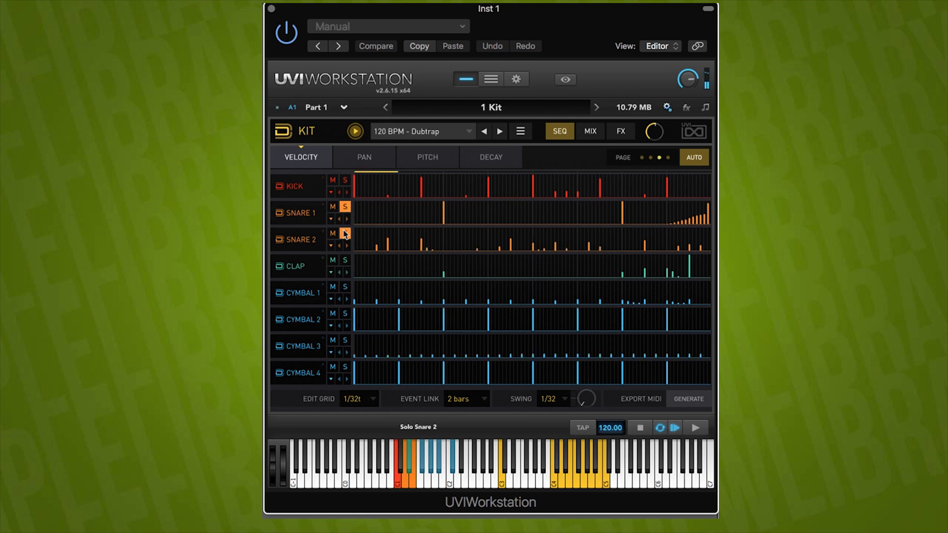
{"action": "left_click", "coordinate": [346, 246]}
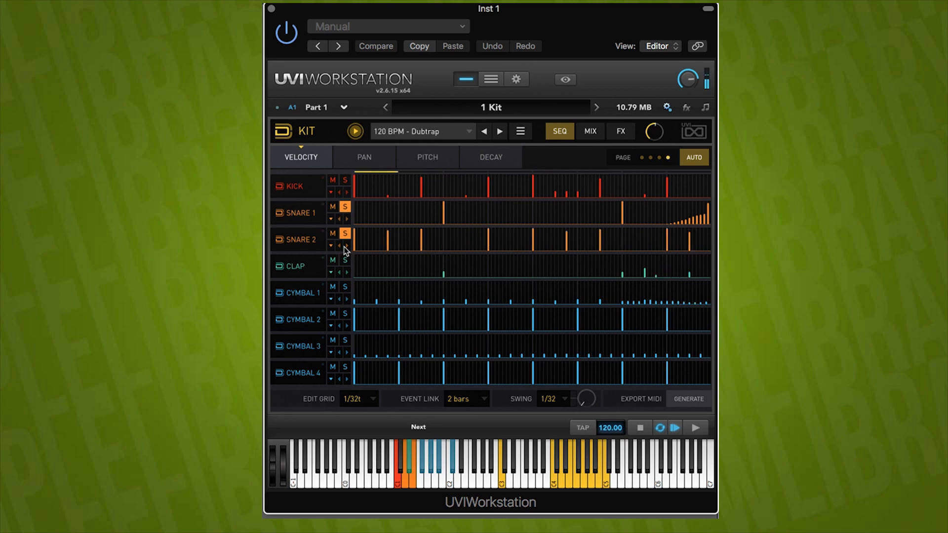
{"action": "left_click", "coordinate": [345, 207]}
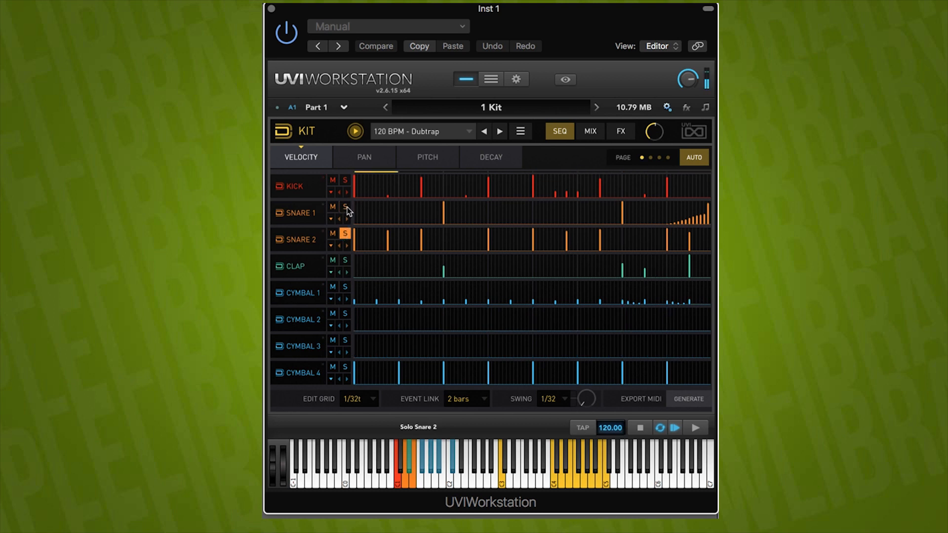
{"action": "left_click", "coordinate": [347, 245]}
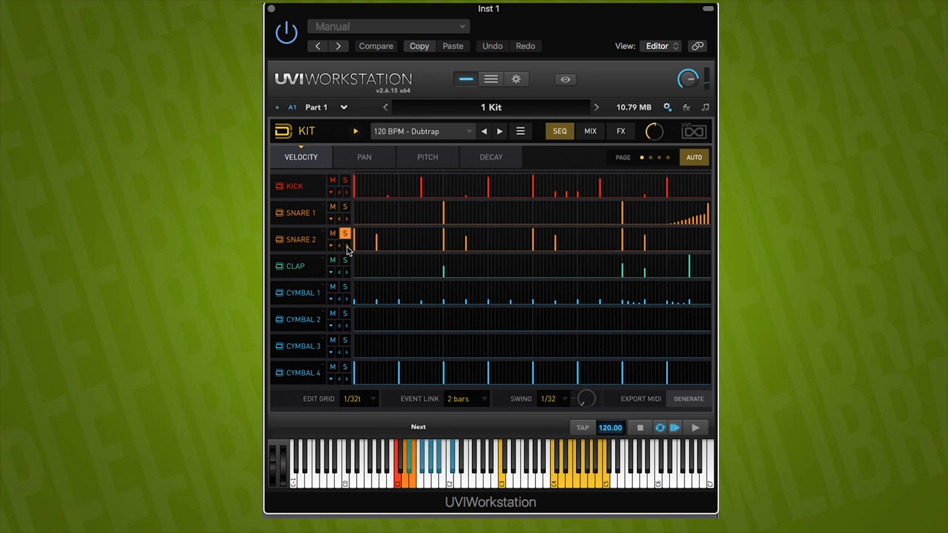
{"action": "left_click", "coordinate": [355, 131]}
{"action": "left_click", "coordinate": [348, 246]}
{"action": "left_click", "coordinate": [347, 246]}
{"action": "left_click", "coordinate": [347, 246]}
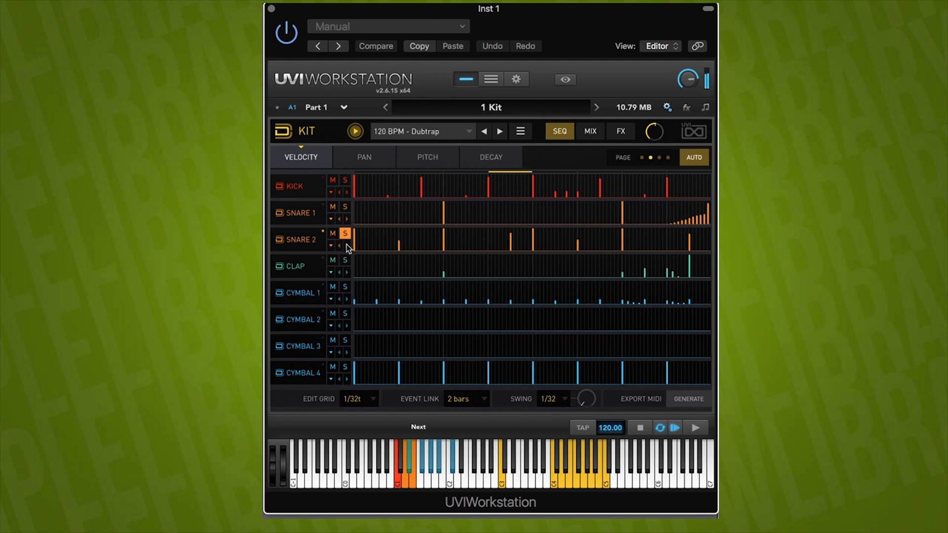
Zoom in on Snare 2's sequence and redraw its two tallest pitch blocks as wide bars slightly above the centre line
{"action": "left_click", "coordinate": [331, 246]}
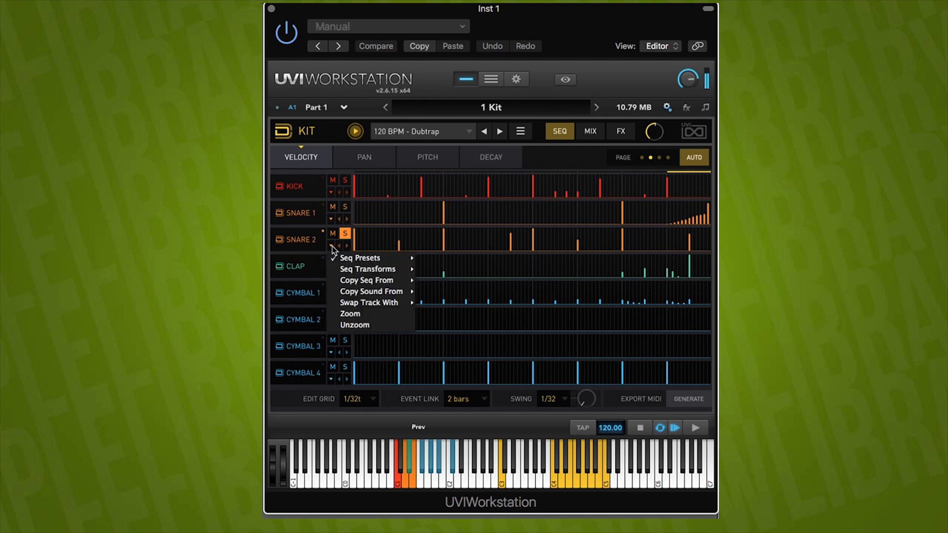
{"action": "left_click", "coordinate": [353, 314]}
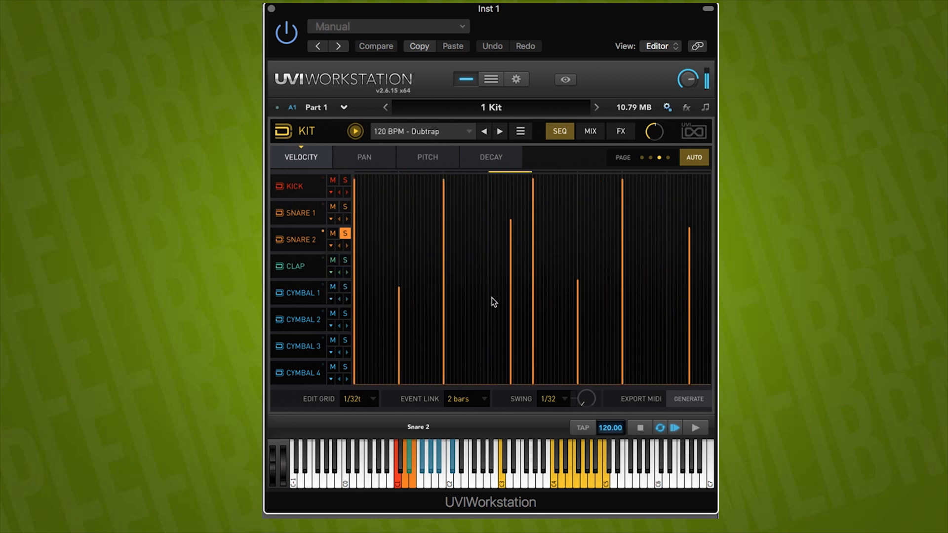
{"action": "left_click", "coordinate": [427, 158]}
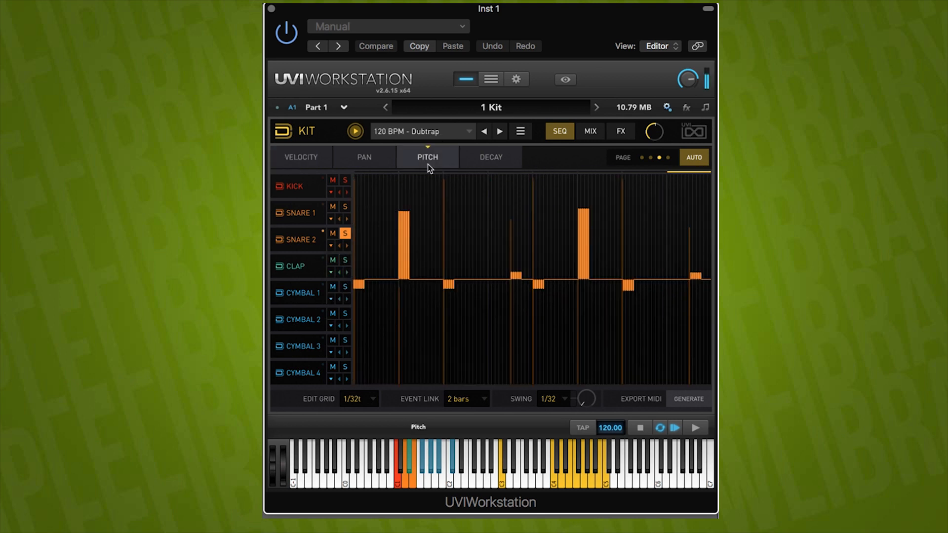
{"action": "left_click_drag", "start_coordinate": [406, 237], "coordinate": [406, 271]}
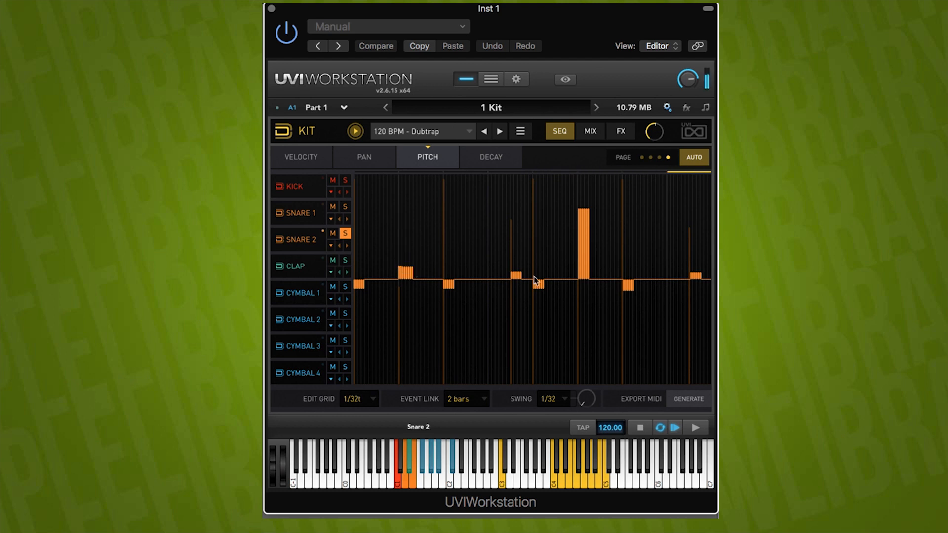
{"action": "left_click_drag", "start_coordinate": [574, 268], "coordinate": [610, 268]}
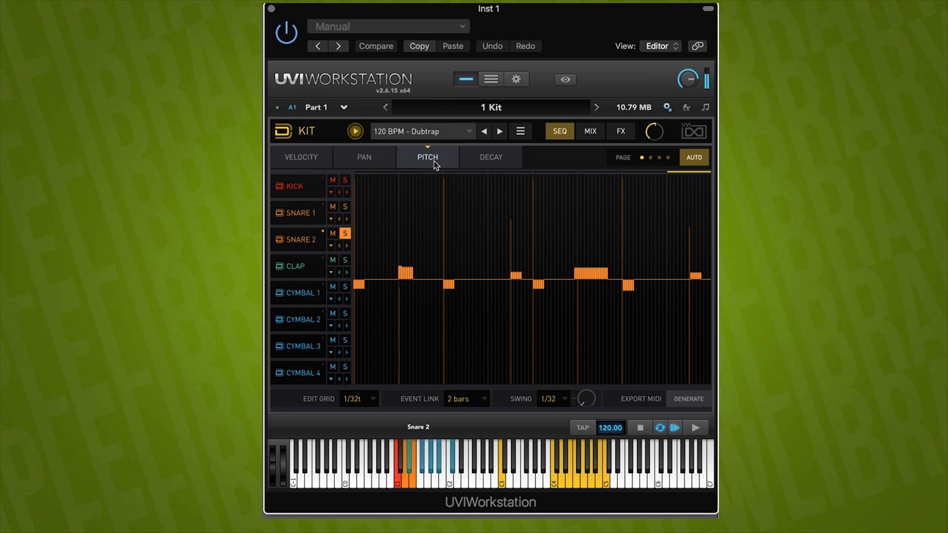
{"action": "left_click", "coordinate": [356, 132]}
{"action": "mouse_move", "coordinate": [398, 286]}
{"action": "left_mouse_down"}
{"action": "mouse_move", "coordinate": [426, 289]}
{"action": "mouse_move", "coordinate": [398, 281]}
{"action": "mouse_move", "coordinate": [413, 261]}
{"action": "left_mouse_up"}
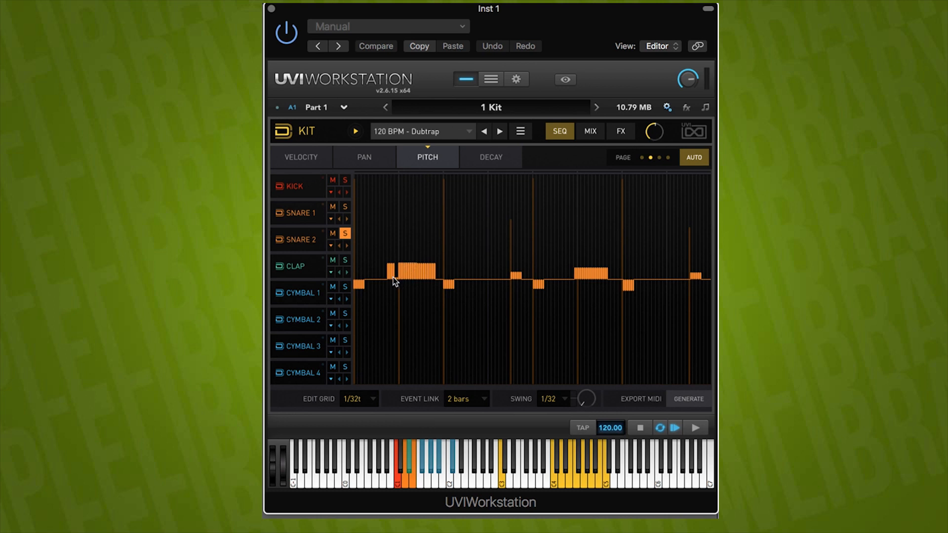
Review Snare 2's decay and velocity sequences and its main sound controls, and return to the kit sequencer
{"action": "left_click", "coordinate": [497, 160]}
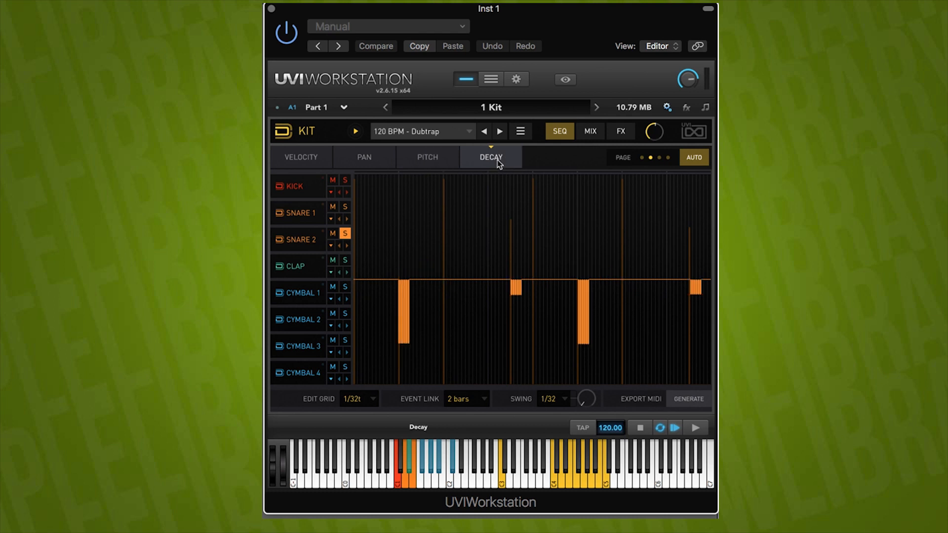
{"action": "left_click", "coordinate": [305, 157]}
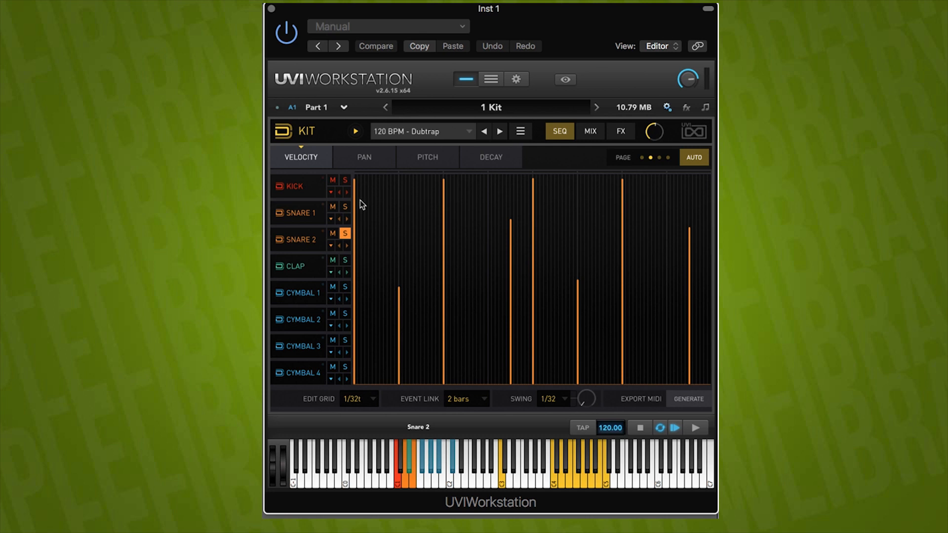
{"action": "left_click", "coordinate": [279, 241]}
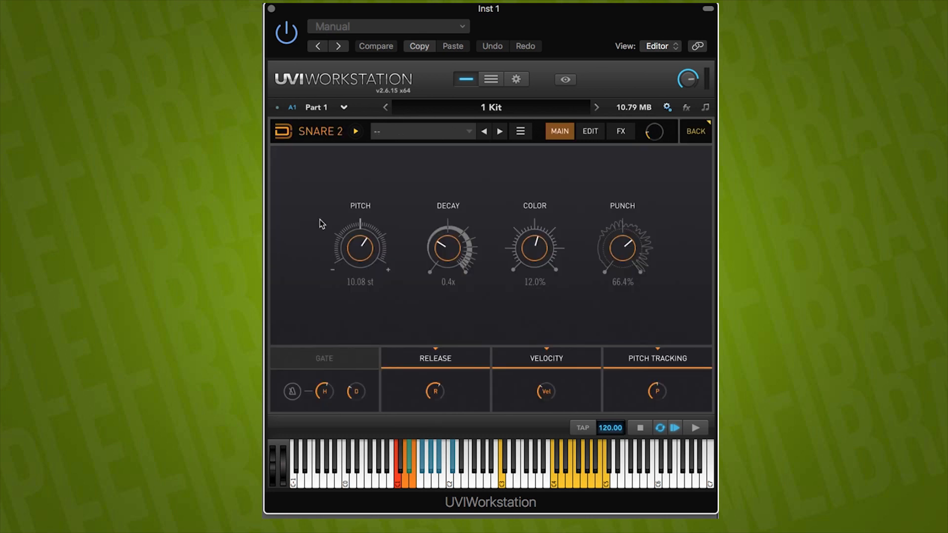
{"action": "left_click", "coordinate": [291, 138]}
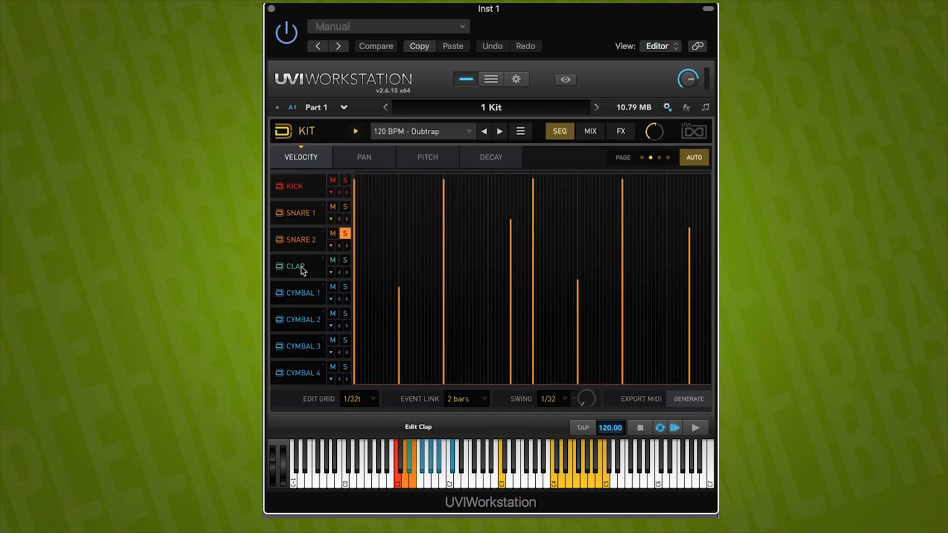
Unzoom the sequencer to all tracks and solo Clap, Snare 2, Snare 1 and Kick together
{"action": "left_click", "coordinate": [345, 260]}
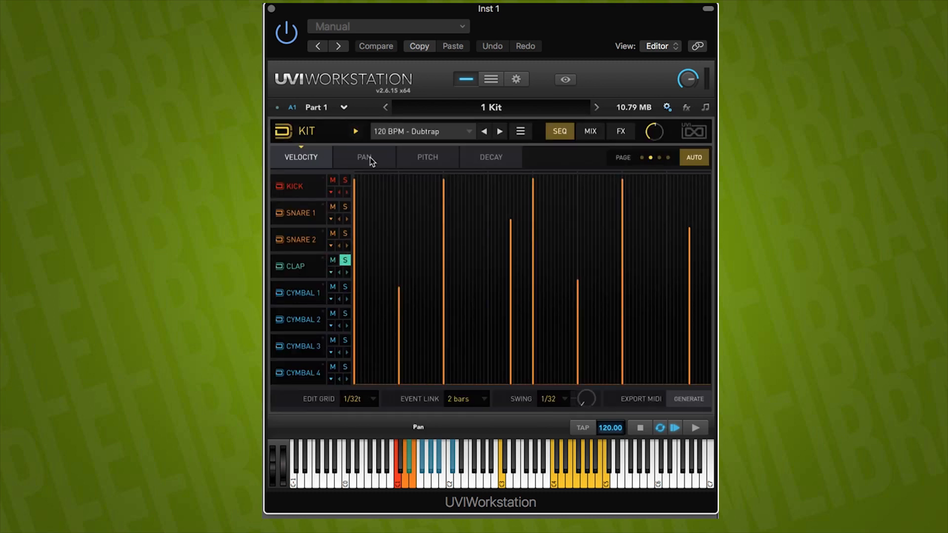
{"action": "right_click", "coordinate": [330, 279]}
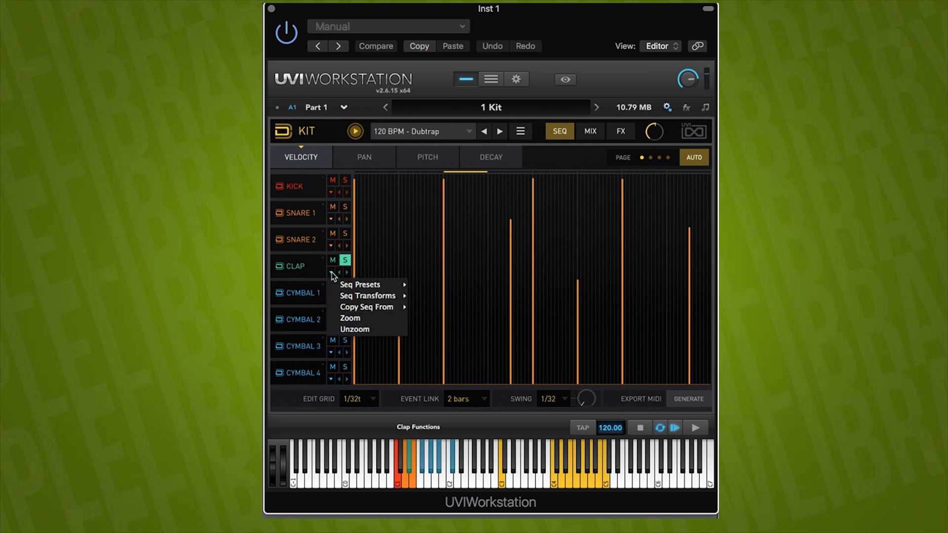
{"action": "left_click", "coordinate": [354, 330]}
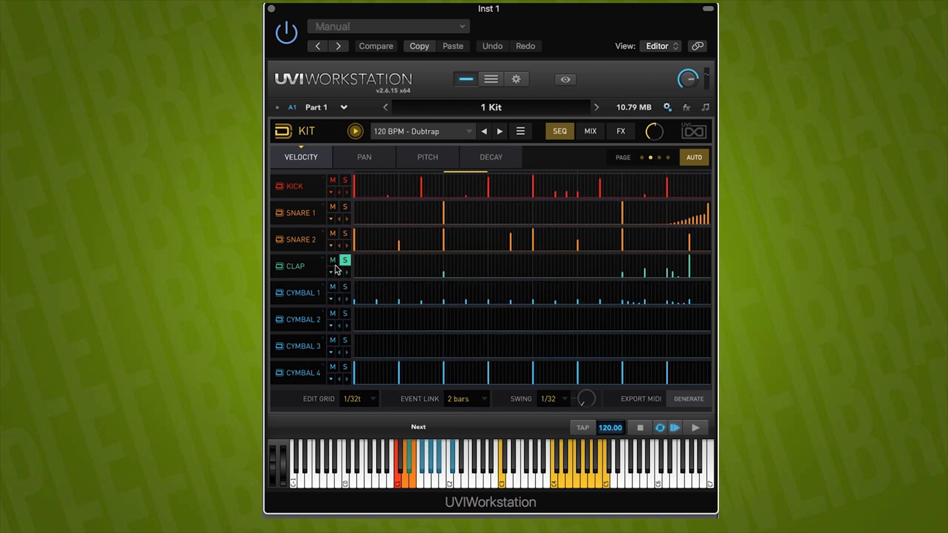
{"action": "left_click", "coordinate": [345, 234]}
{"action": "left_click", "coordinate": [345, 206]}
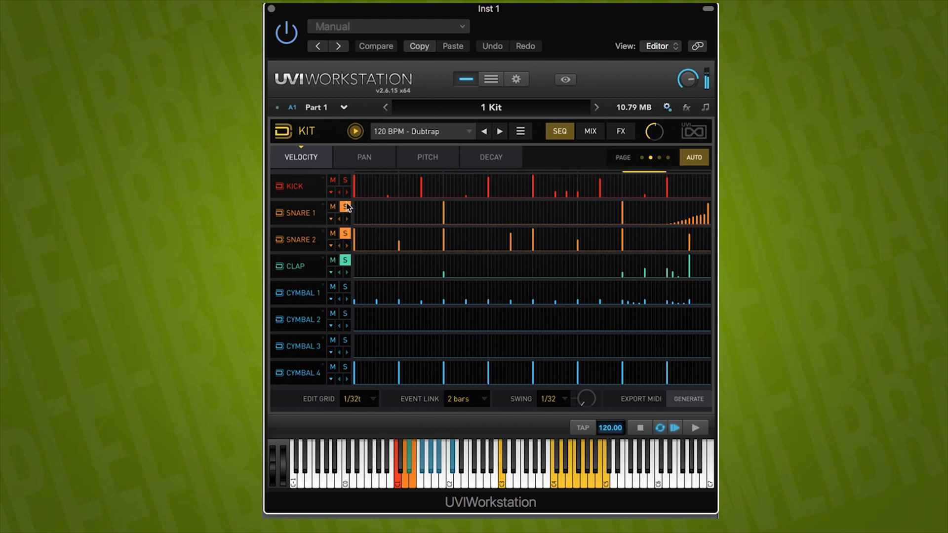
{"action": "left_click", "coordinate": [345, 181]}
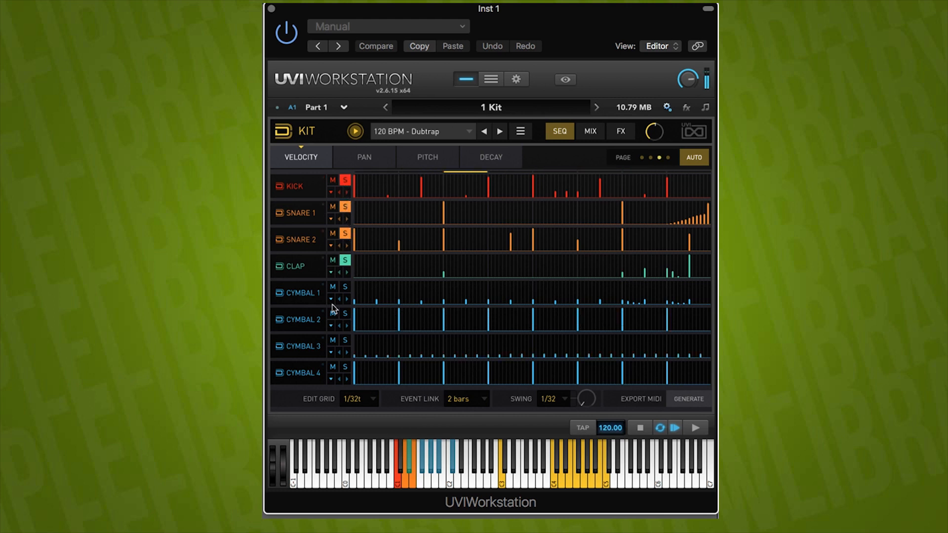
Open the Clap's layer editor and set the Shot 1 sound to the composite Big Clap 11
{"action": "left_click", "coordinate": [283, 267]}
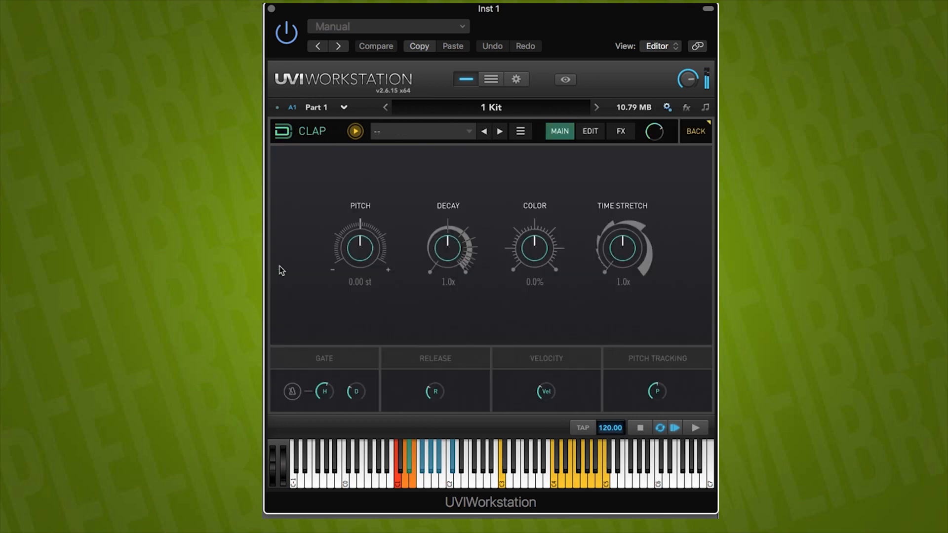
{"action": "left_click", "coordinate": [592, 133]}
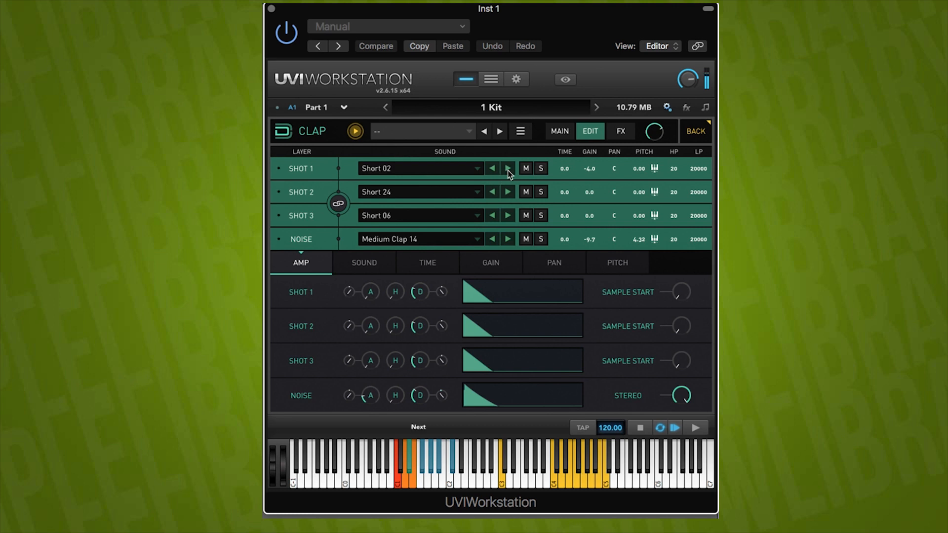
{"action": "left_click", "coordinate": [450, 170]}
{"action": "mouse_move", "coordinate": [428, 197]}
{"action": "mouse_move", "coordinate": [525, 228]}
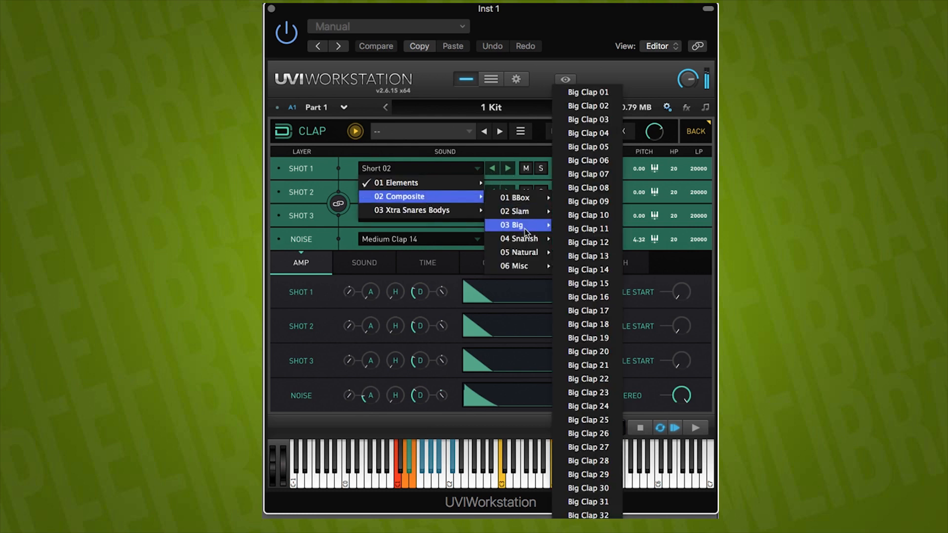
{"action": "left_click", "coordinate": [577, 229]}
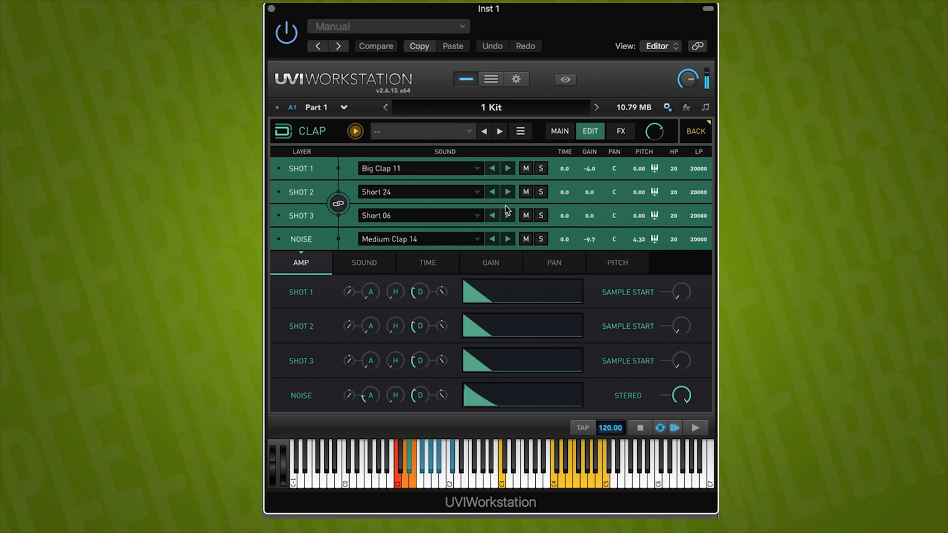
Set the Clap's Shot 2 sound to Slam Clap 09 and briefly solo Shot 1
{"action": "left_click", "coordinate": [441, 193]}
{"action": "mouse_move", "coordinate": [423, 228]}
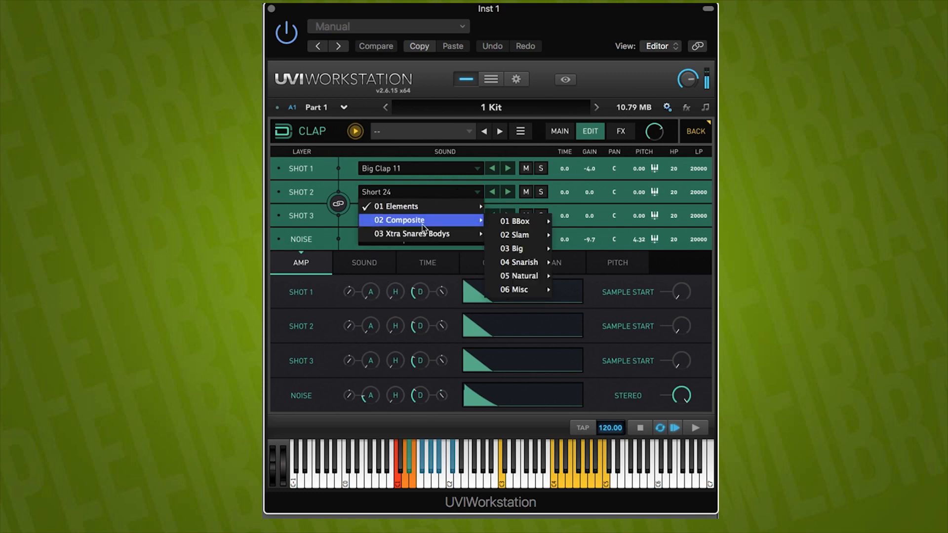
{"action": "mouse_move", "coordinate": [532, 237]}
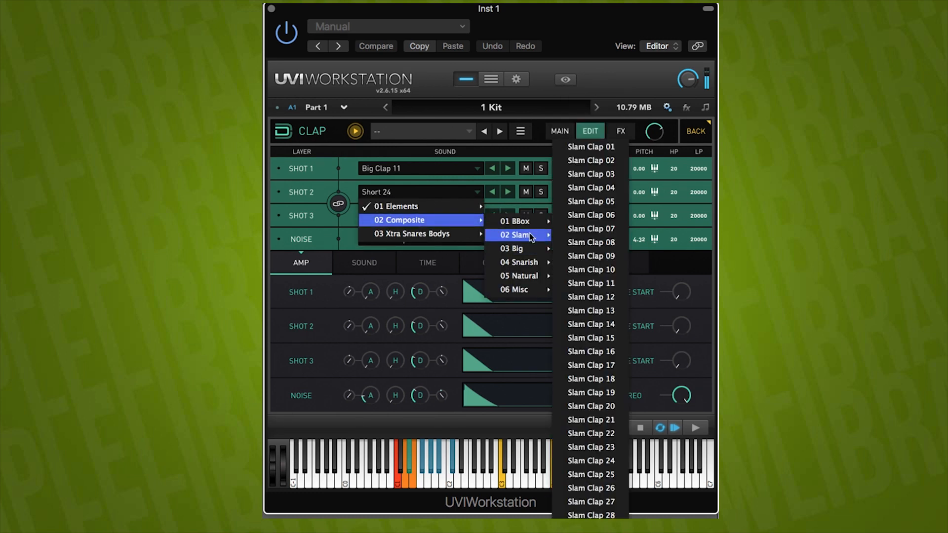
{"action": "left_click", "coordinate": [591, 256]}
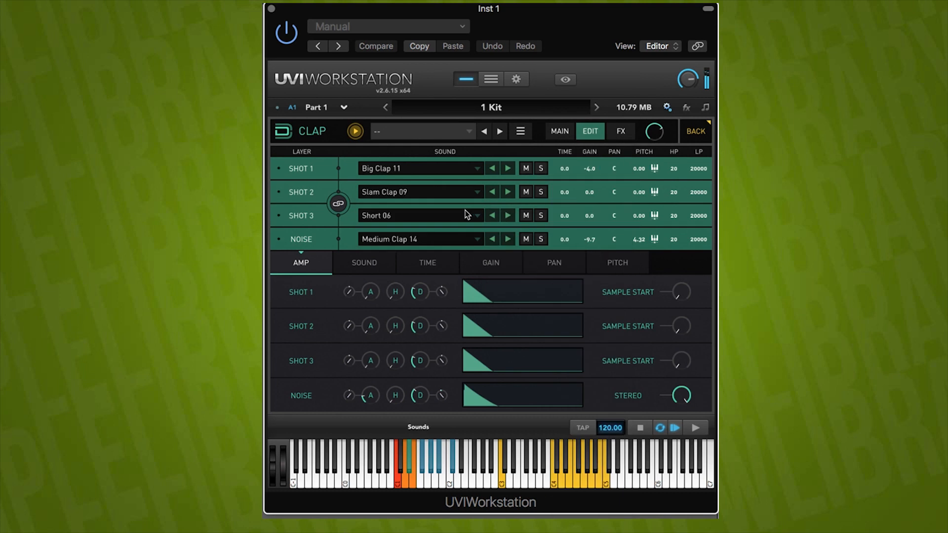
{"action": "left_click", "coordinate": [541, 169]}
{"action": "left_click", "coordinate": [540, 168]}
Set the Clap's Shot 3 sound to Synthetic 10 from the Elements group and return to the kit sequencer
{"action": "left_click", "coordinate": [406, 215]}
{"action": "mouse_move", "coordinate": [406, 258]}
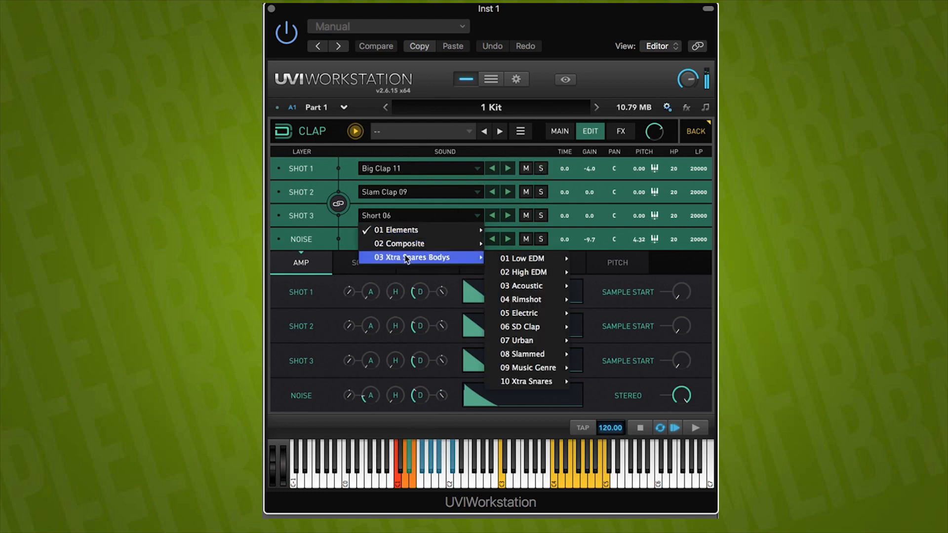
{"action": "mouse_move", "coordinate": [524, 316]}
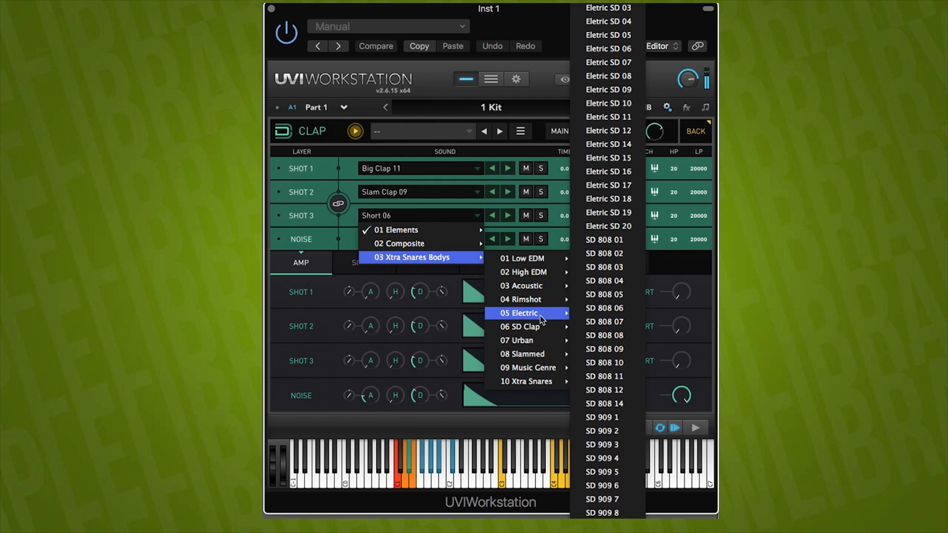
{"action": "mouse_move", "coordinate": [436, 231]}
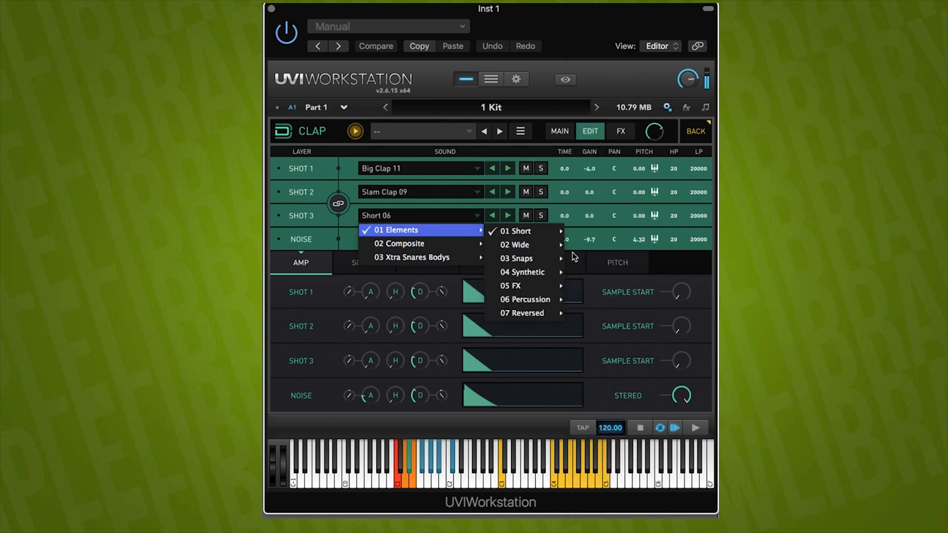
{"action": "mouse_move", "coordinate": [546, 272]}
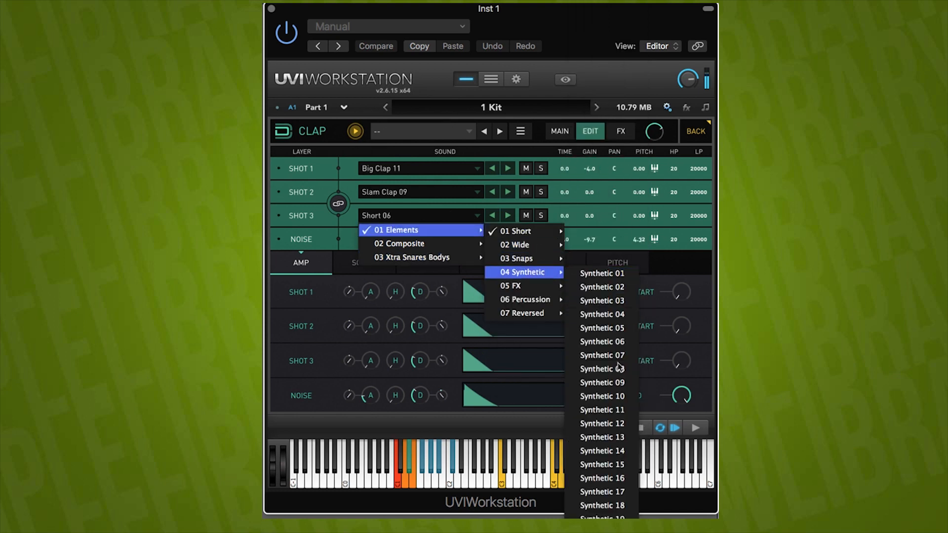
{"action": "left_click", "coordinate": [619, 396]}
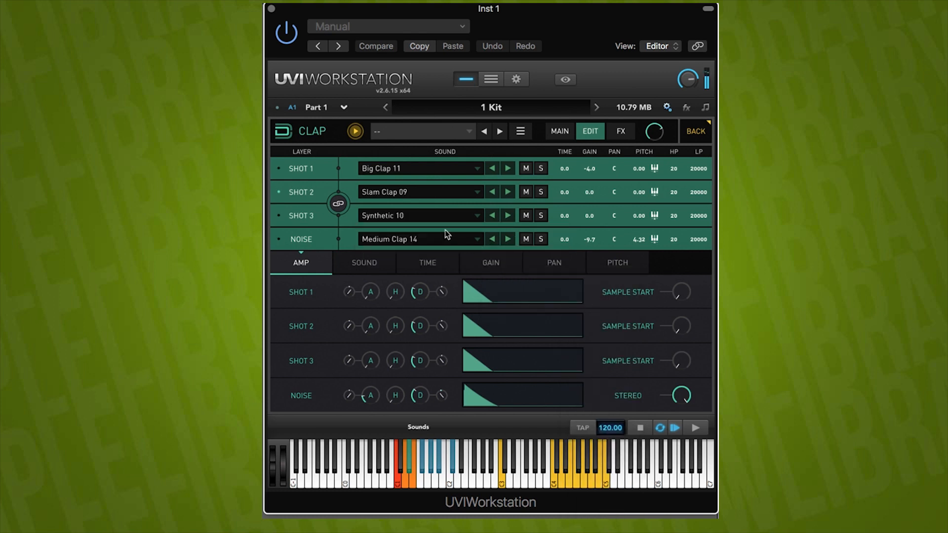
{"action": "left_click", "coordinate": [286, 133]}
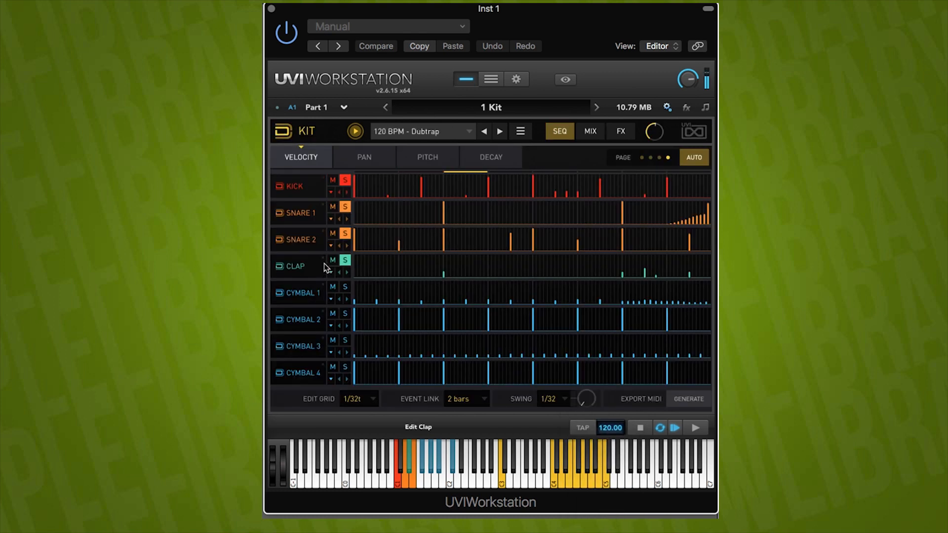
Restart the kit sequence and unsolo Kick, Snare 1, Snare 2 and Clap so all tracks play
{"action": "left_click", "coordinate": [355, 130]}
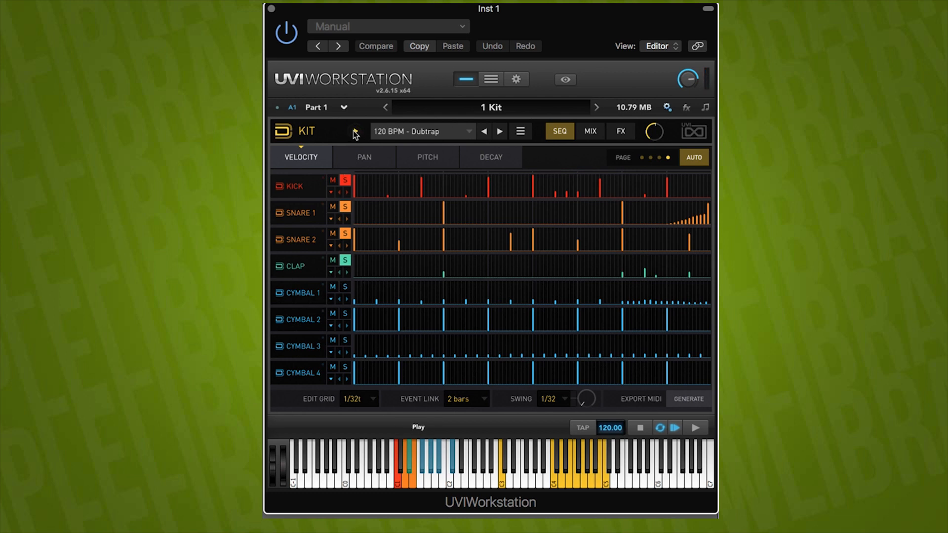
{"action": "left_click", "coordinate": [354, 132]}
{"action": "left_click", "coordinate": [345, 180]}
{"action": "left_click", "coordinate": [346, 207]}
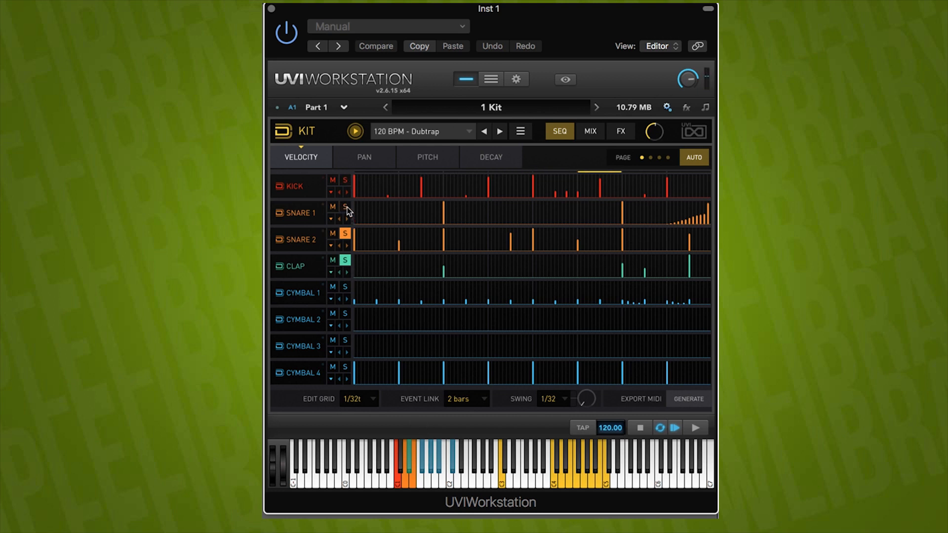
{"action": "left_click", "coordinate": [345, 235]}
{"action": "left_click", "coordinate": [345, 260]}
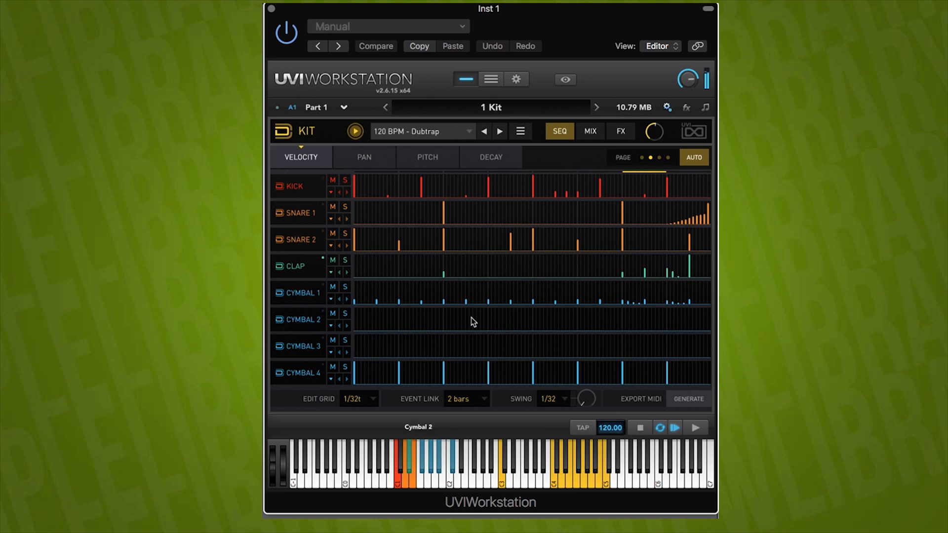
Load the preset HHC Short 01 for Cymbal 4, stop playback and return to the kit sequencer
{"action": "left_click", "coordinate": [281, 374]}
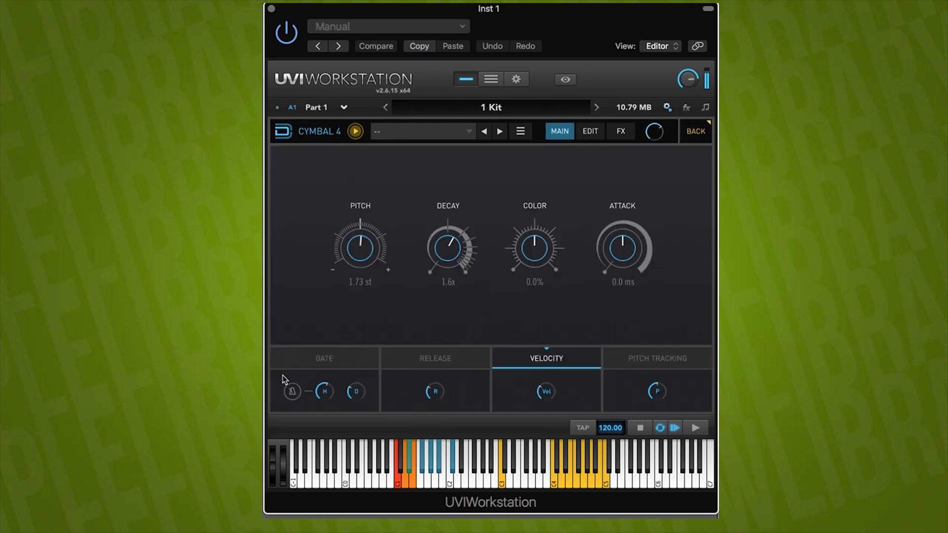
{"action": "left_click", "coordinate": [499, 133]}
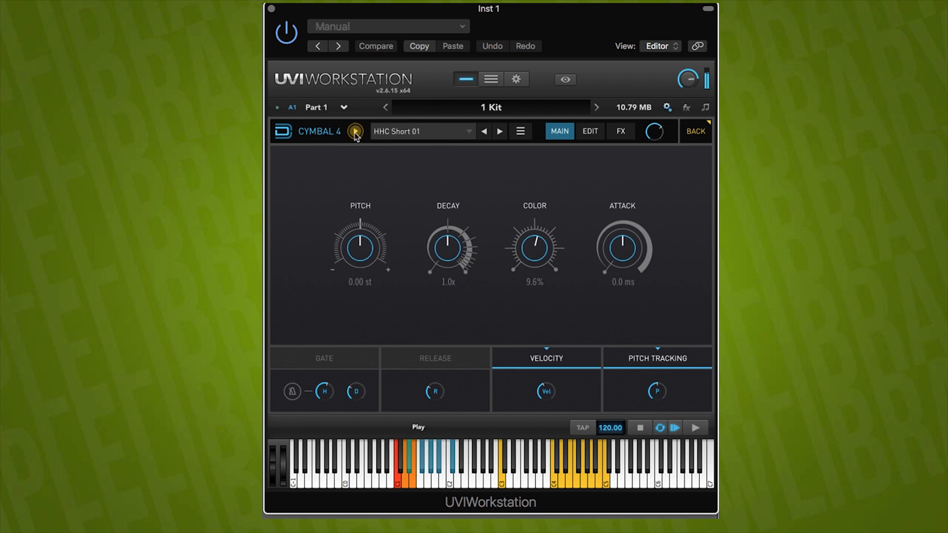
{"action": "left_click", "coordinate": [290, 134]}
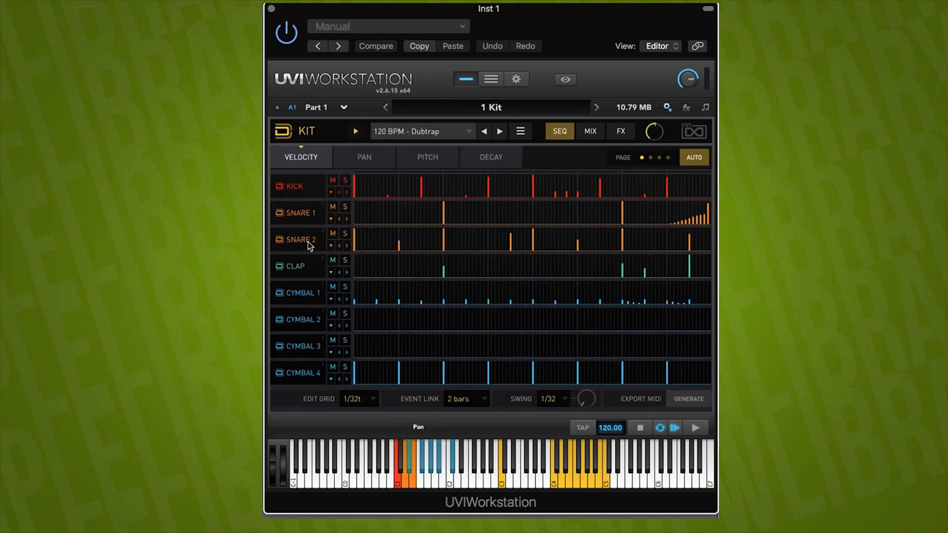
Open Cymbal 2's sound page and advance through its presets to HHC Short 08
{"action": "left_click", "coordinate": [285, 322]}
{"action": "left_click", "coordinate": [500, 131]}
{"action": "left_click", "coordinate": [499, 132]}
{"action": "left_click", "coordinate": [499, 131]}
{"action": "left_click", "coordinate": [499, 132]}
{"action": "left_click", "coordinate": [499, 132]}
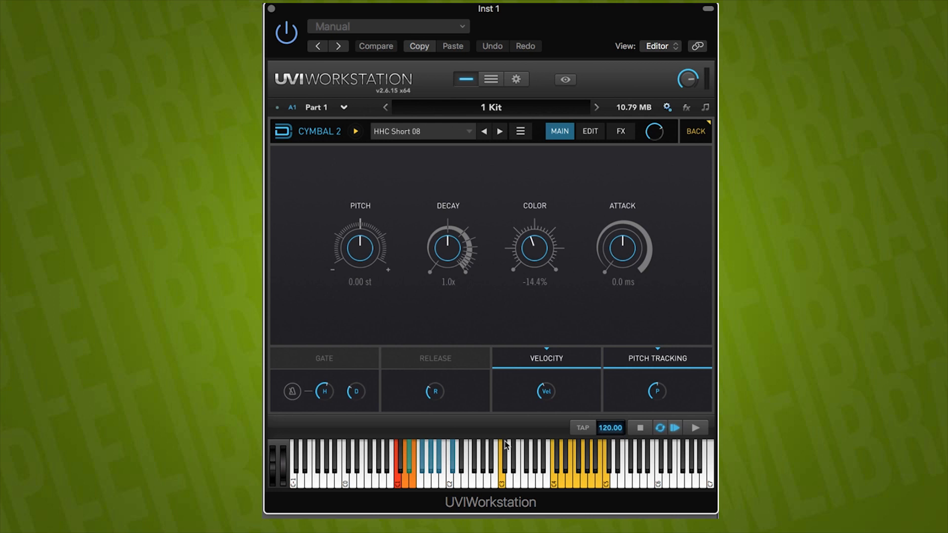
Audition the snare and cymbal sounds from the virtual keyboard and return to the kit sequencer
{"action": "left_click", "coordinate": [402, 487]}
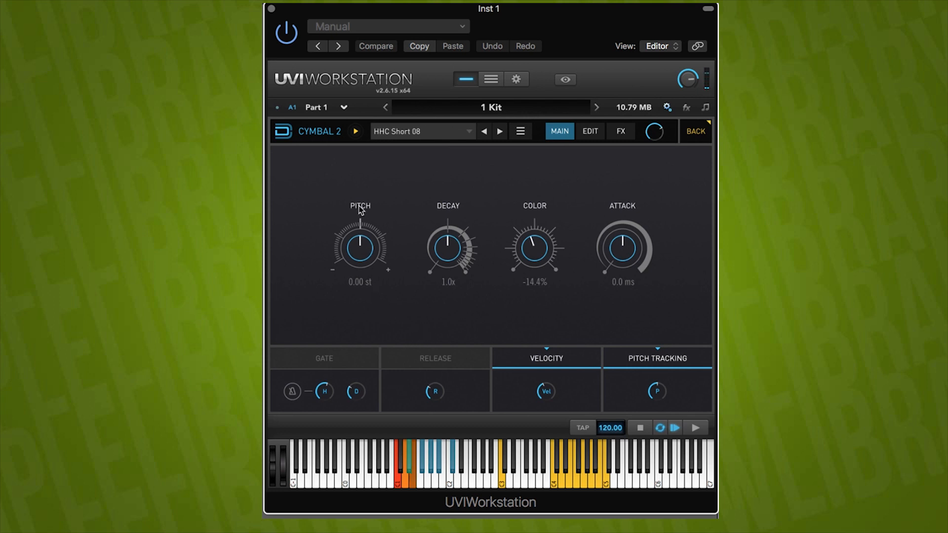
{"action": "left_click_drag", "start_coordinate": [421, 463], "coordinate": [448, 477]}
{"action": "left_click", "coordinate": [283, 132]}
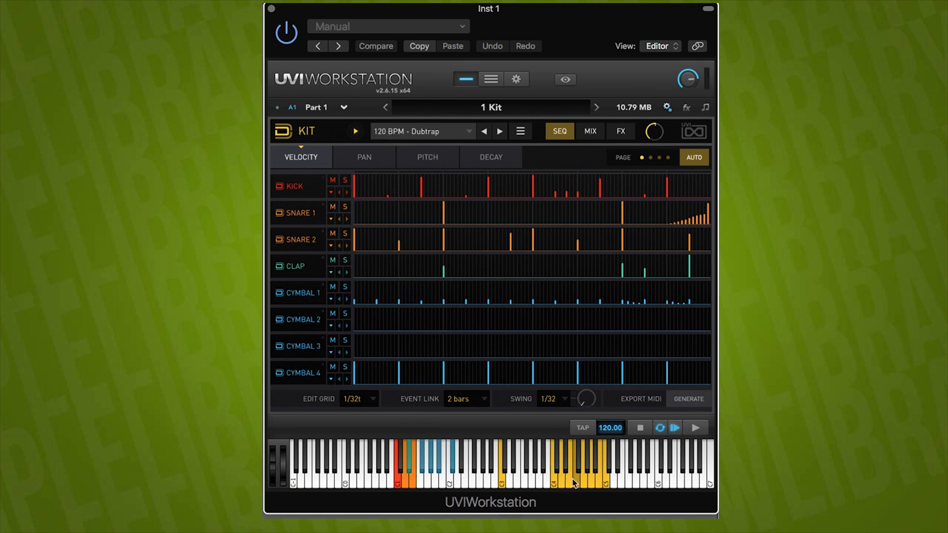
View the sequencer's second, third and first pattern pages
{"action": "left_click", "coordinate": [651, 158]}
{"action": "left_click", "coordinate": [661, 159]}
{"action": "left_click", "coordinate": [641, 158]}
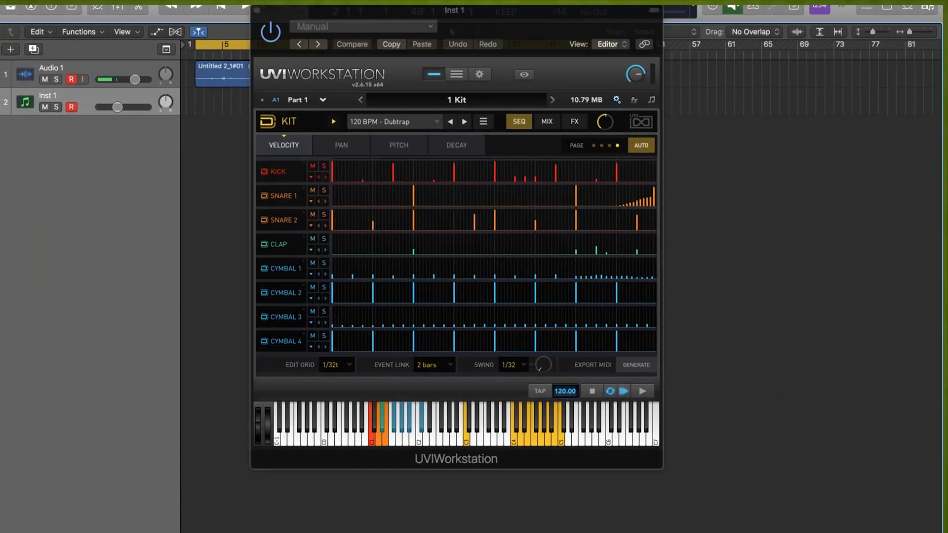
Move the plugin window clear of the tracks, generate the kit's MIDI and place it at the start of track Inst 1
{"action": "left_click_drag", "start_coordinate": [540, 10], "coordinate": [822, 61]}
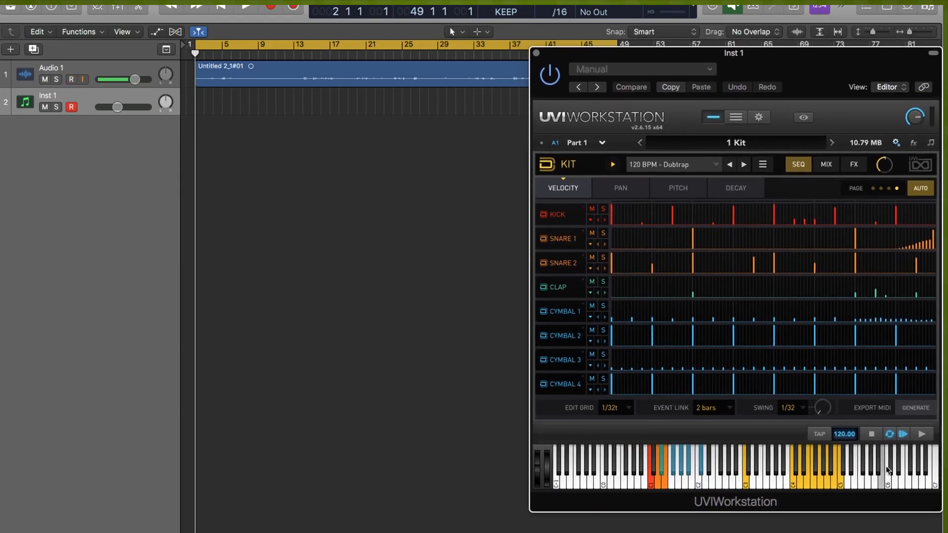
{"action": "left_click", "coordinate": [915, 413]}
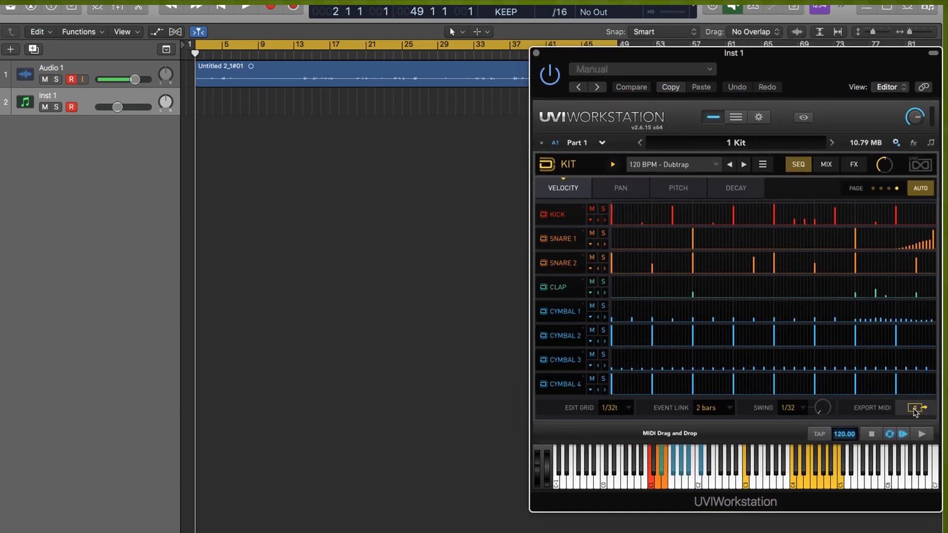
{"action": "left_click_drag", "start_coordinate": [915, 408], "coordinate": [189, 112]}
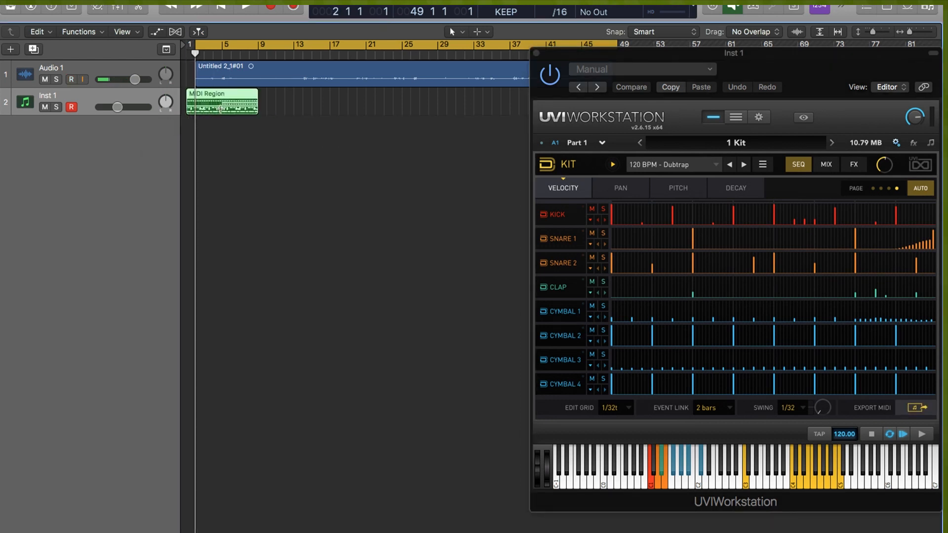
Open the MIDI region in the Piano Roll and enlarge the editor to show all eight bars of notes
{"action": "double_click", "coordinate": [208, 96]}
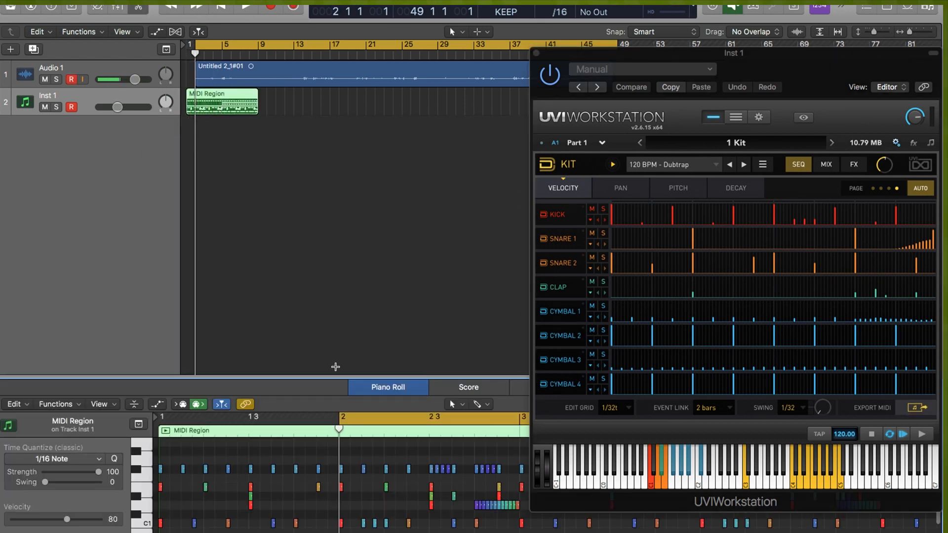
{"action": "left_click_drag", "start_coordinate": [324, 377], "coordinate": [322, 188]}
{"action": "scroll", "coordinate": [342, 294], "scroll_direction": "down", "scroll_amount": 5}
{"action": "key", "text": "super+Left"}
{"action": "key", "text": "super+Left"}
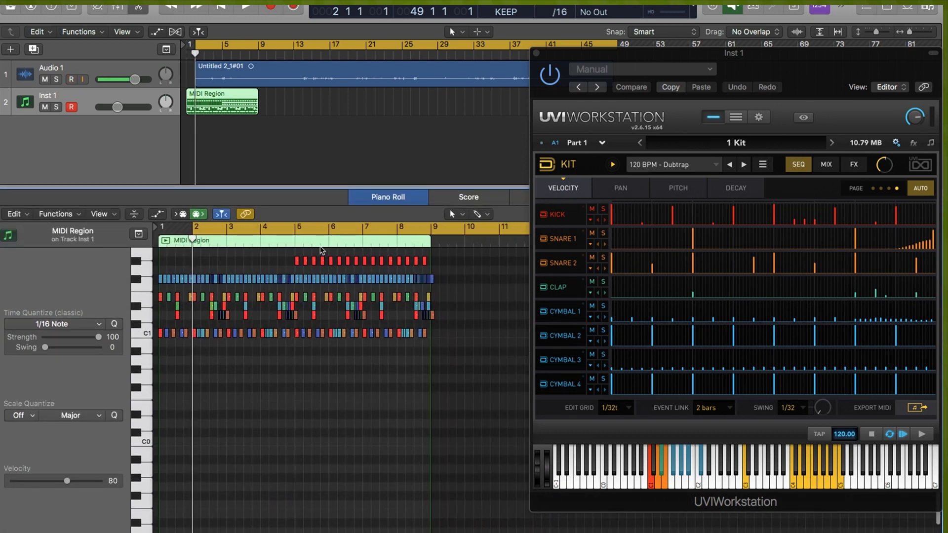
Set the cycle range to the region's eight bars, from bar 1 to 9, and play a short part of it
{"action": "left_click", "coordinate": [275, 224]}
{"action": "left_click_drag", "start_coordinate": [164, 232], "coordinate": [433, 246]}
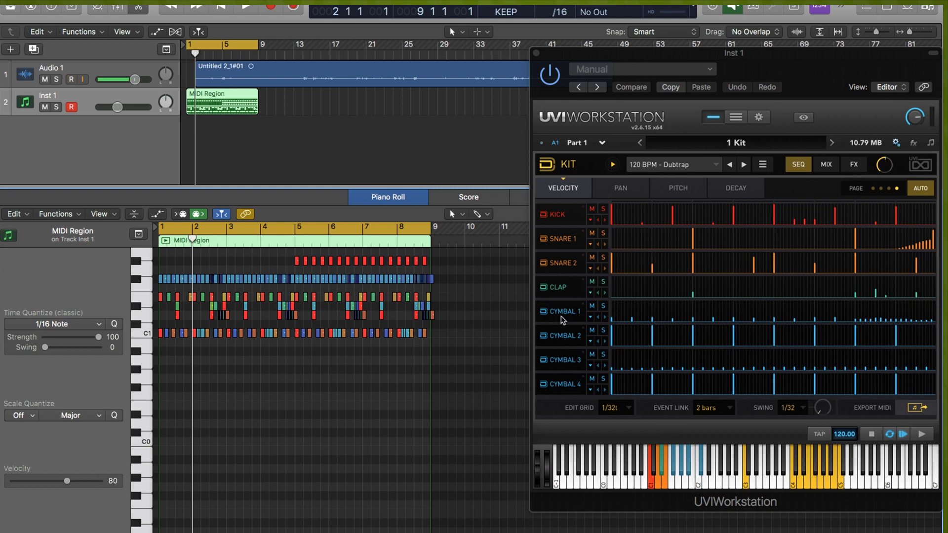
{"action": "key", "text": "space"}
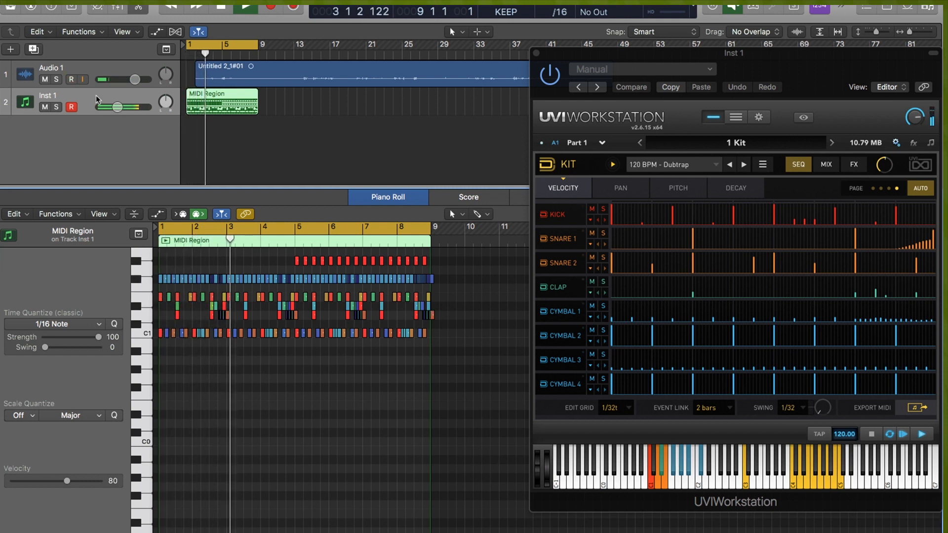
{"action": "key", "text": "space"}
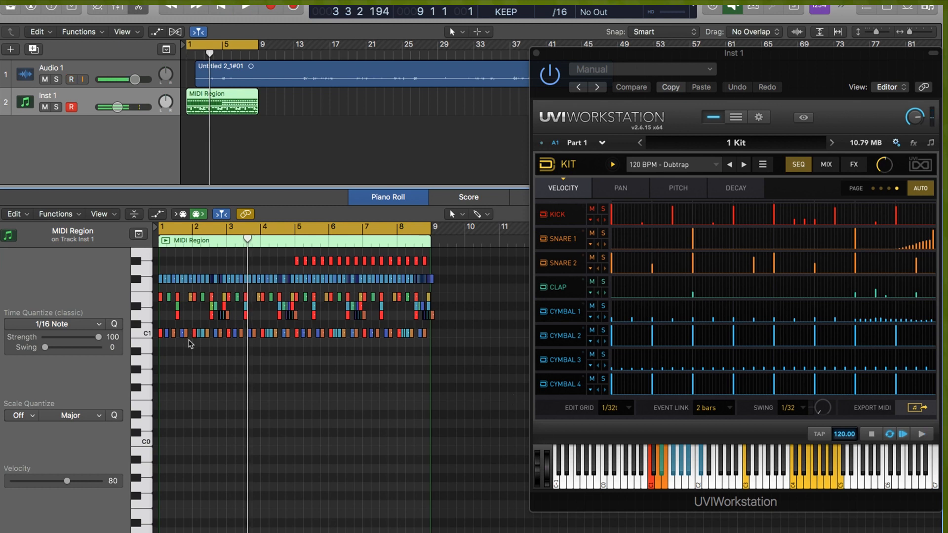
Select all notes in the C1 row across the MIDI region and clear the selection
{"action": "left_click_drag", "start_coordinate": [450, 335], "coordinate": [163, 352]}
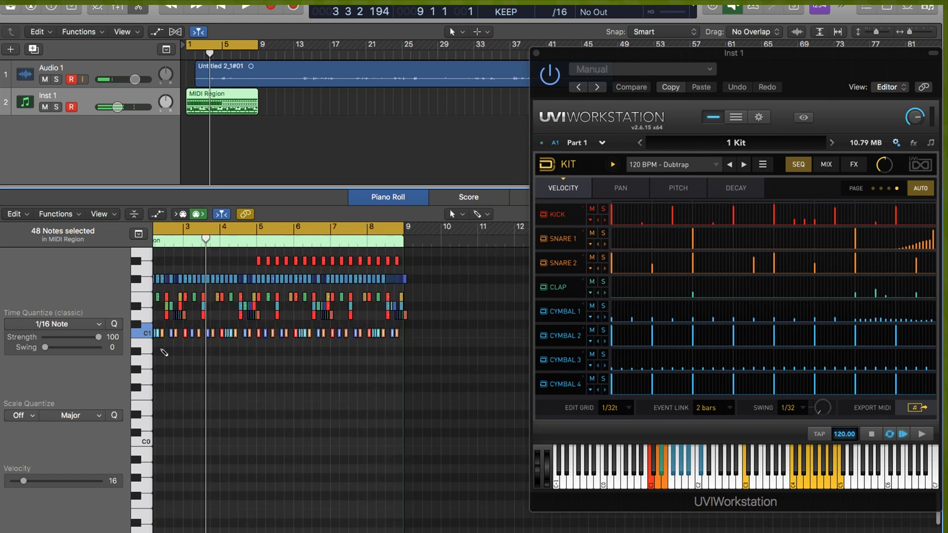
{"action": "key", "text": "super+Right"}
{"action": "key", "text": "super+Right"}
{"action": "scroll", "coordinate": [161, 349], "scroll_direction": "left", "scroll_amount": 5}
{"action": "left_click", "coordinate": [268, 349]}
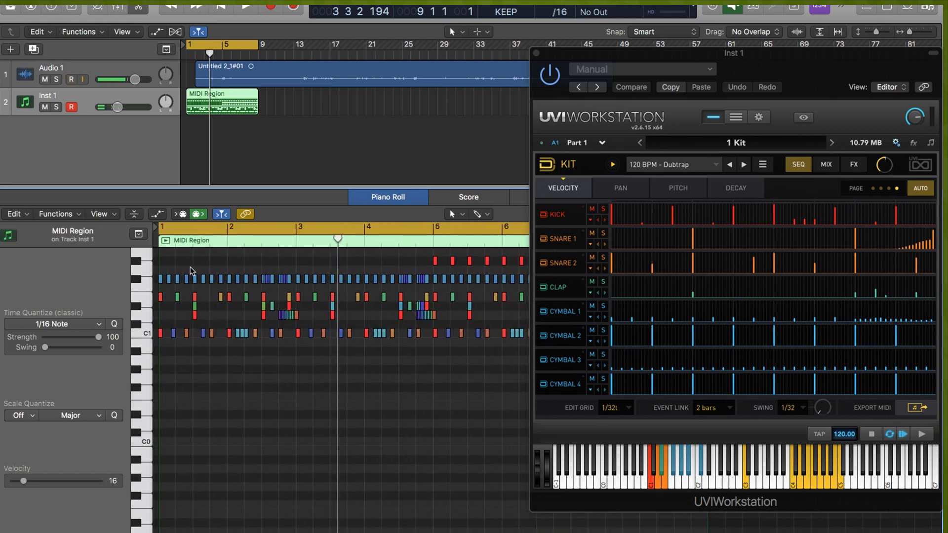
Select the three stacked notes midway through bar 1 and examine the region's full range of note rows
{"action": "left_click_drag", "start_coordinate": [183, 298], "coordinate": [205, 324]}
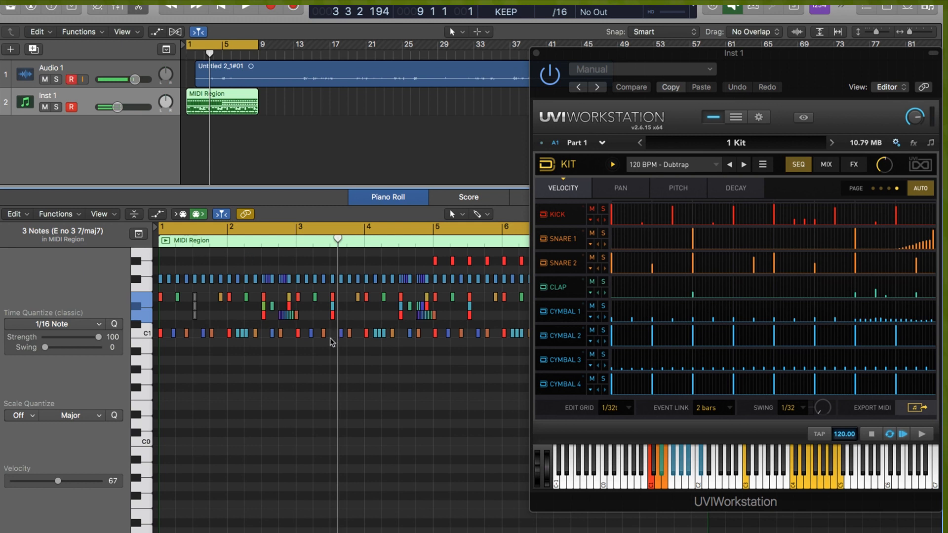
{"action": "key", "text": "super+Up"}
{"action": "key", "text": "super+Up"}
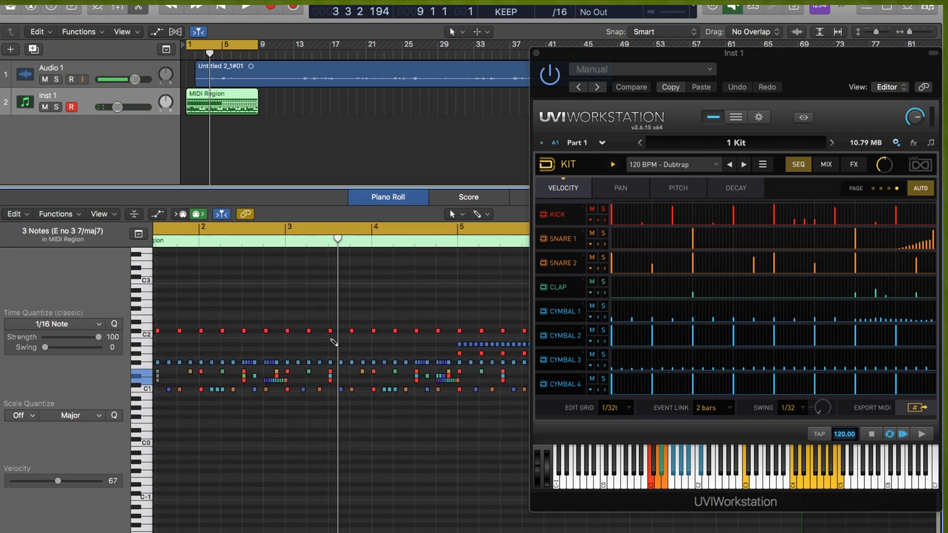
Fit all eight bars of the MIDI region in the Piano Roll with taller note rows, and play the region
{"action": "key", "text": "super+Left"}
{"action": "key", "text": "super+Left"}
{"action": "key", "text": "super+Down"}
{"action": "key", "text": "super+Down"}
{"action": "key", "text": "super+Down"}
{"action": "key", "text": "super+Down"}
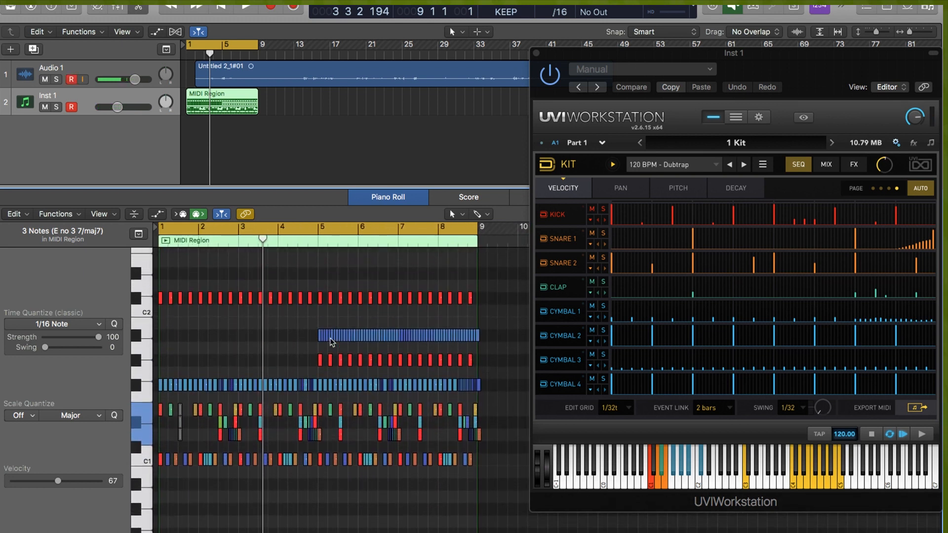
{"action": "key", "text": "space"}
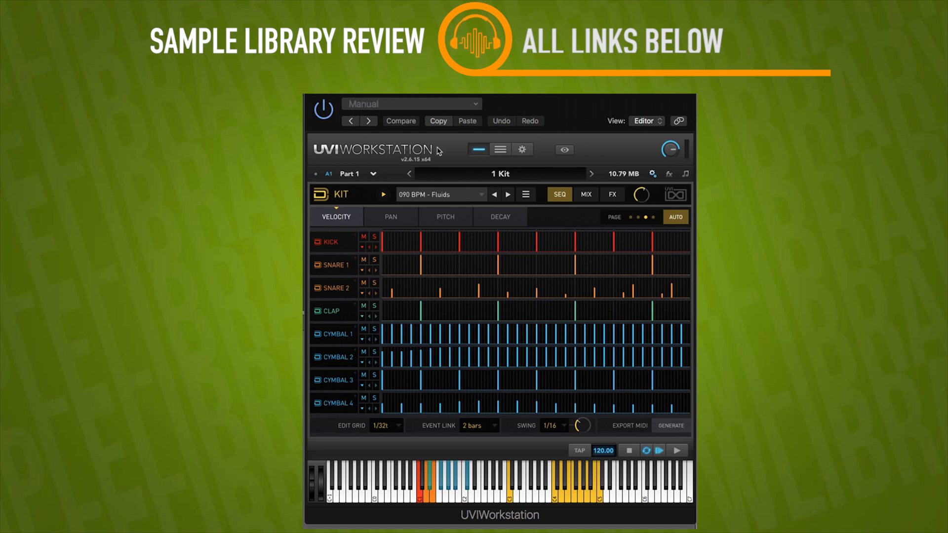
Examine the list of kit preset categories, from 01 Electro to 14 Misc, without choosing a preset
{"action": "left_click", "coordinate": [417, 195]}
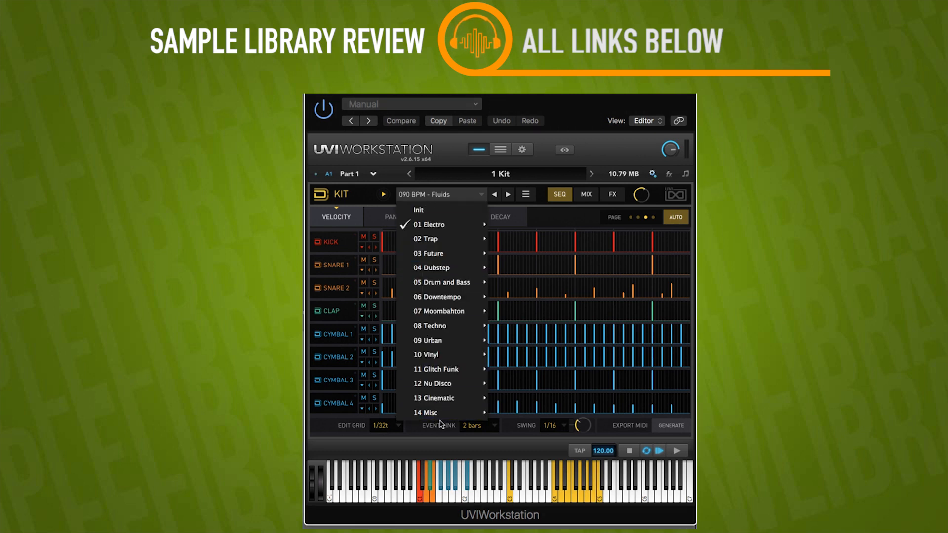
{"action": "mouse_move", "coordinate": [469, 225]}
{"action": "left_click", "coordinate": [463, 160]}
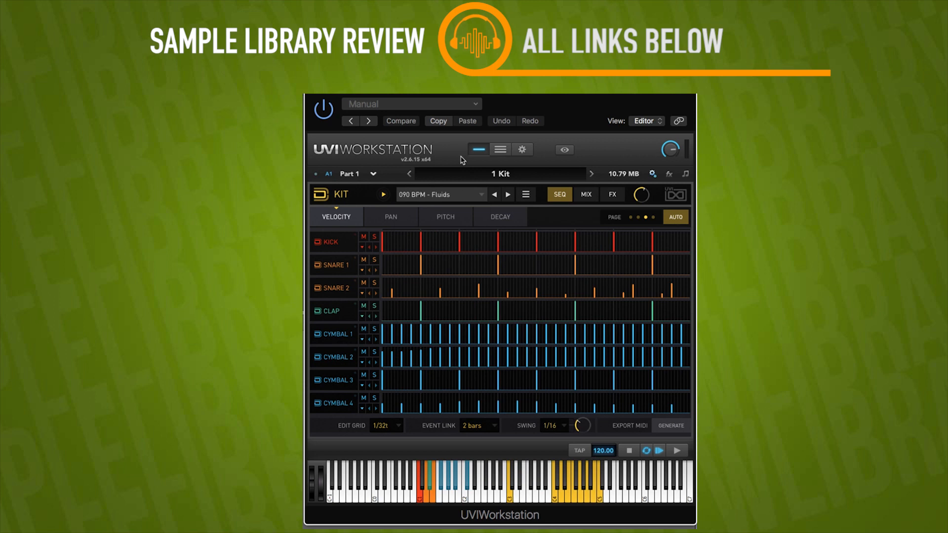
{"action": "left_click", "coordinate": [436, 194]}
{"action": "left_click", "coordinate": [436, 194]}
View the Kick's sound editor with its Body and Tone layers, and return to the kit's sequencer
{"action": "left_click", "coordinate": [339, 244]}
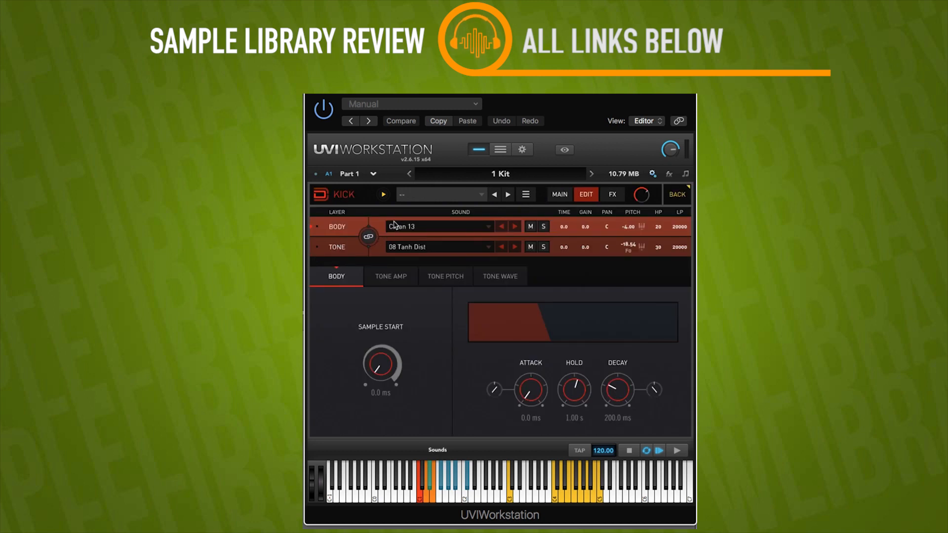
{"action": "left_click", "coordinate": [330, 196]}
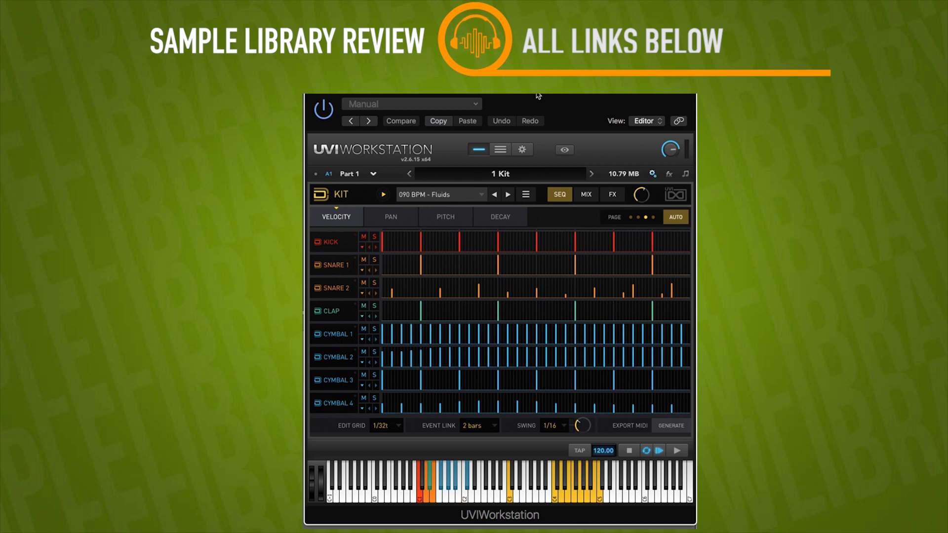
Browse the kit preset categories, look through the presets under 05 Drum and Bass, and close the list without loading one
{"action": "left_click", "coordinate": [446, 195]}
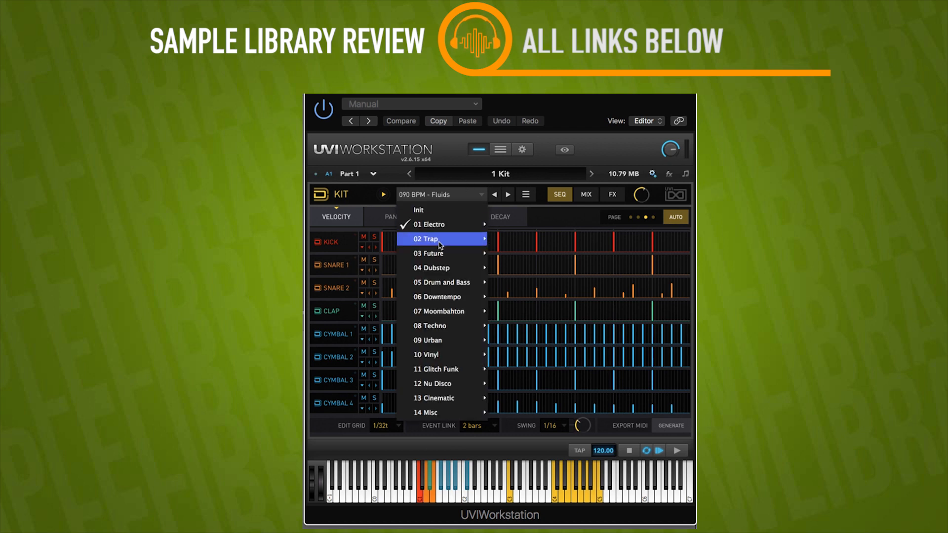
{"action": "mouse_move", "coordinate": [449, 413]}
{"action": "mouse_move", "coordinate": [442, 240]}
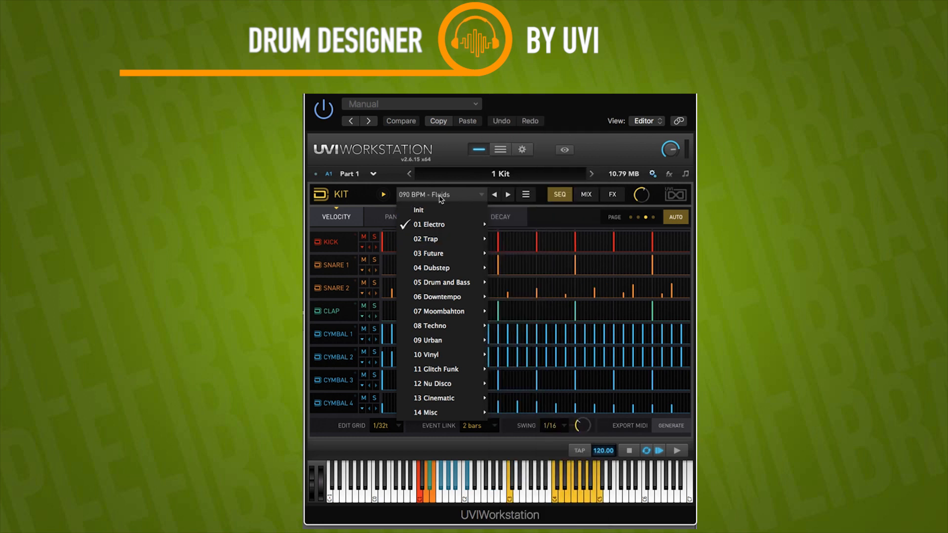
{"action": "mouse_move", "coordinate": [437, 230]}
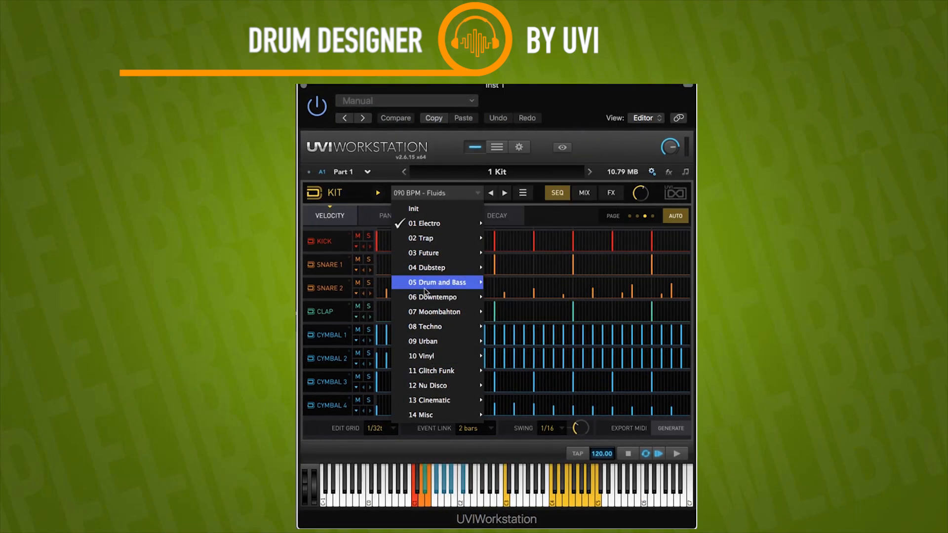
{"action": "mouse_move", "coordinate": [426, 291]}
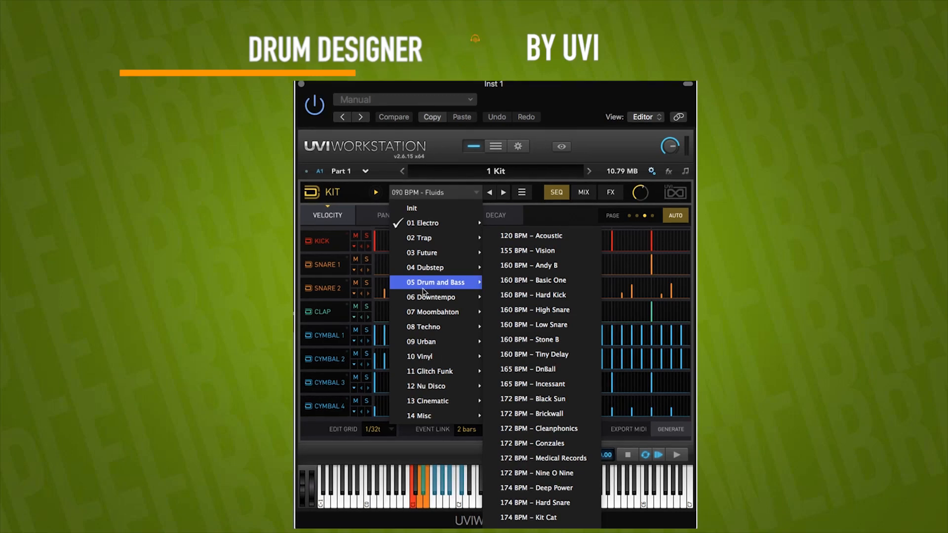
{"action": "left_click", "coordinate": [446, 161]}
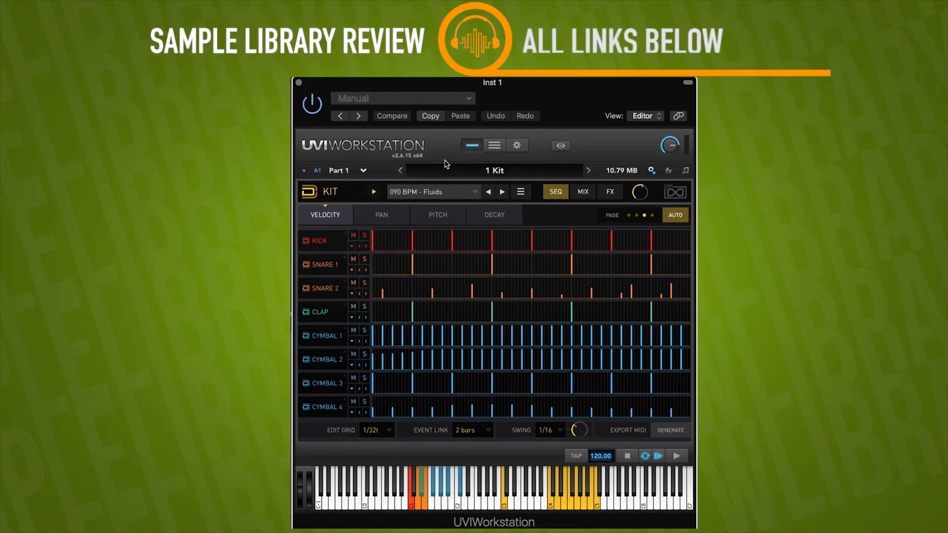